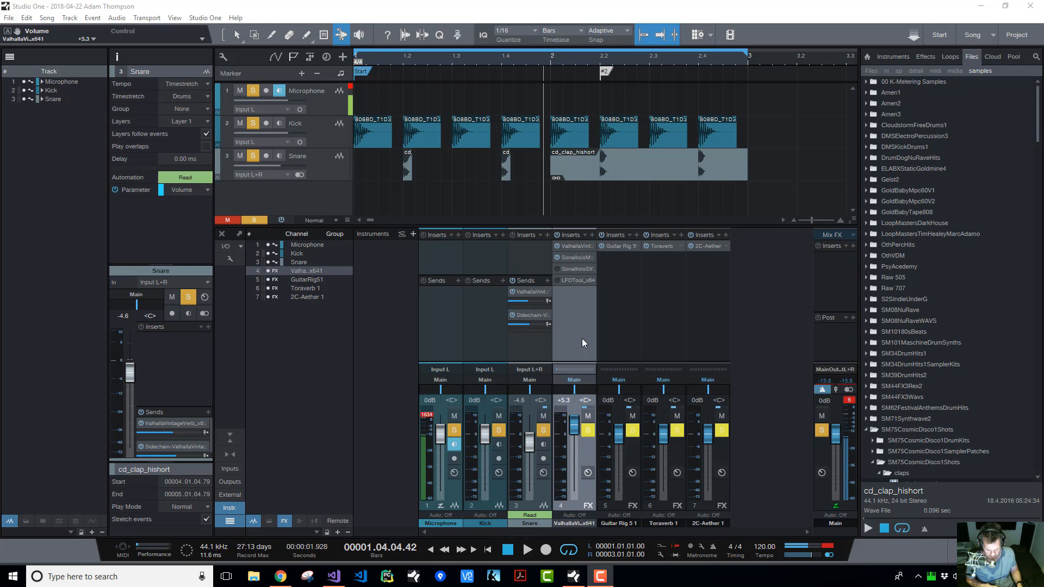
Open the Guitar Rig 5 effect on its FX channel for inspection and close it again
left_click(621, 245)
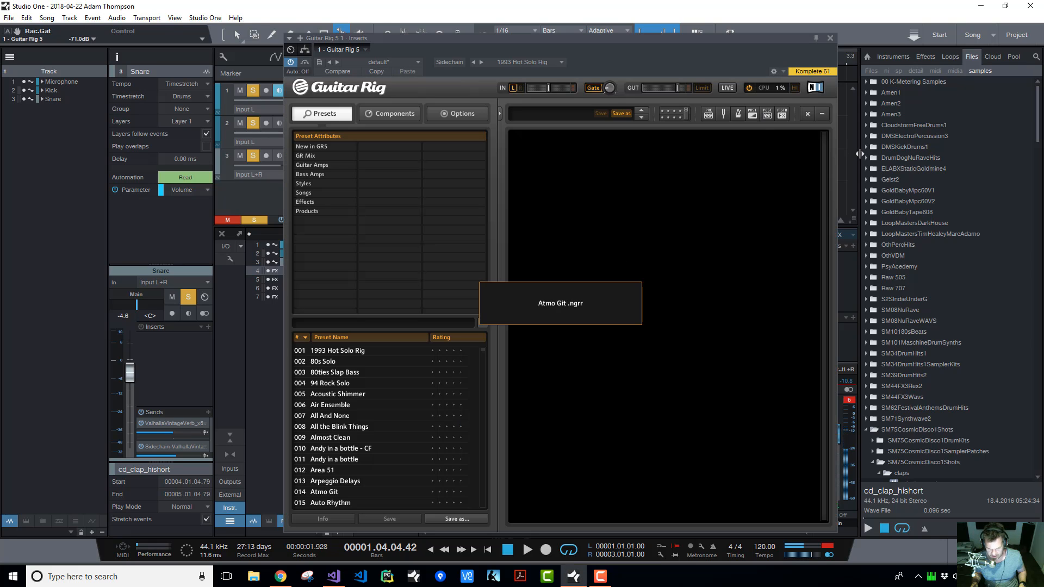
left_click(829, 38)
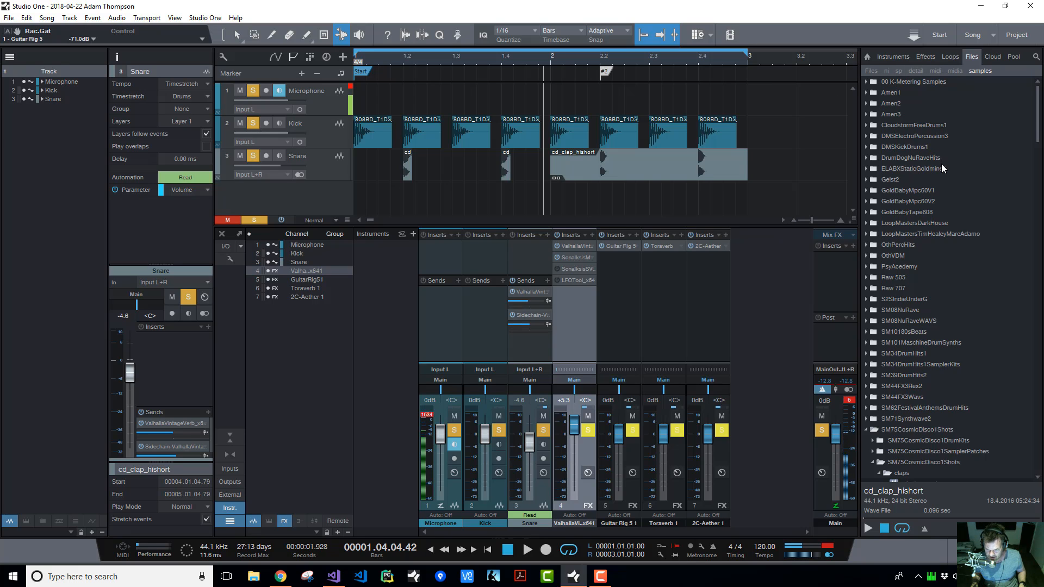
Add the Native Instruments RC 24 and RC 48 reverbs as new FX channels in the mixer and close the RC 48 editor
left_click(918, 58)
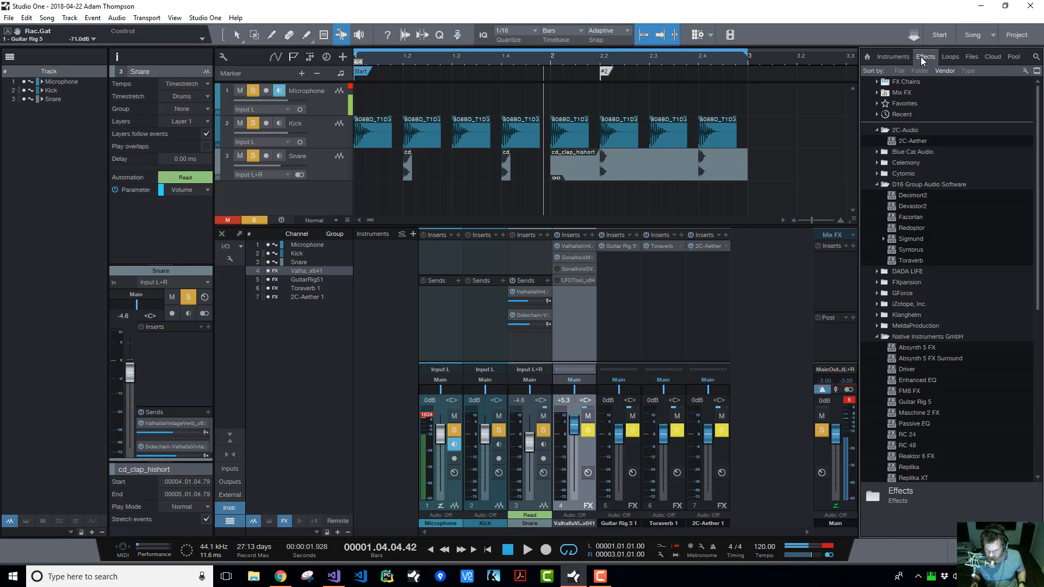
left_click(893, 184)
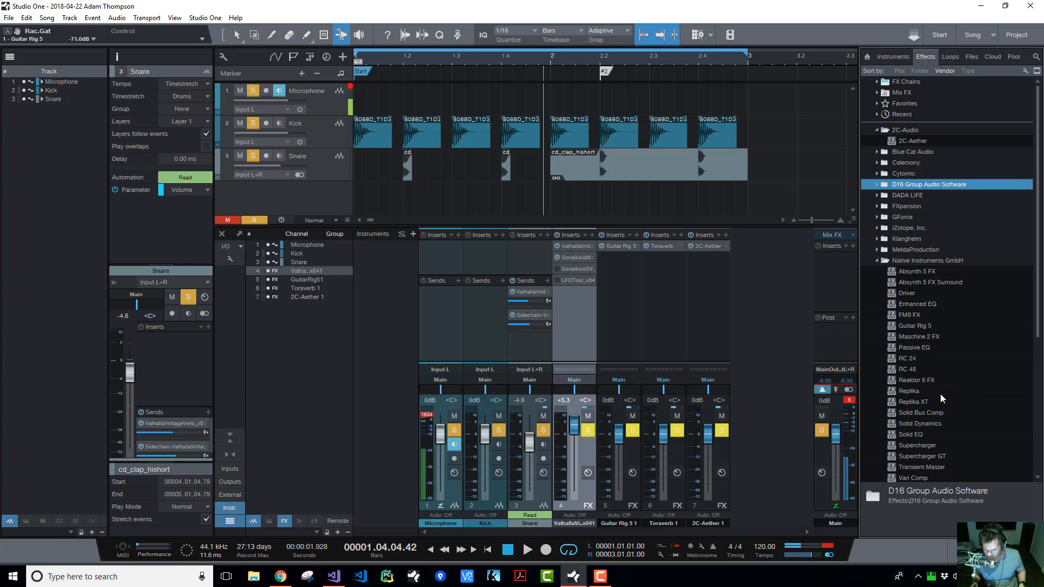
left_click_drag(907, 358, 752, 278)
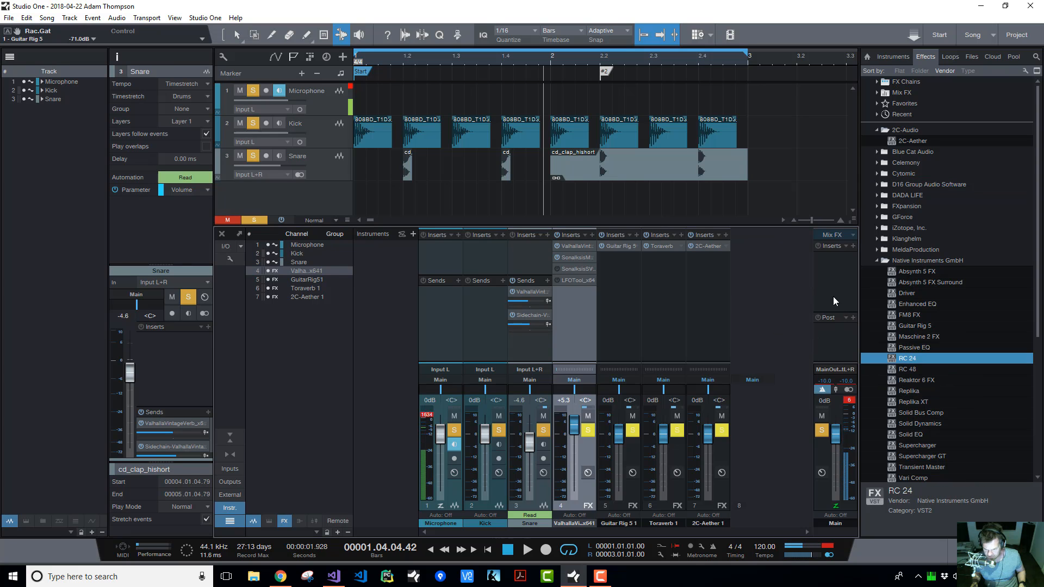
left_click_drag(911, 370, 781, 318)
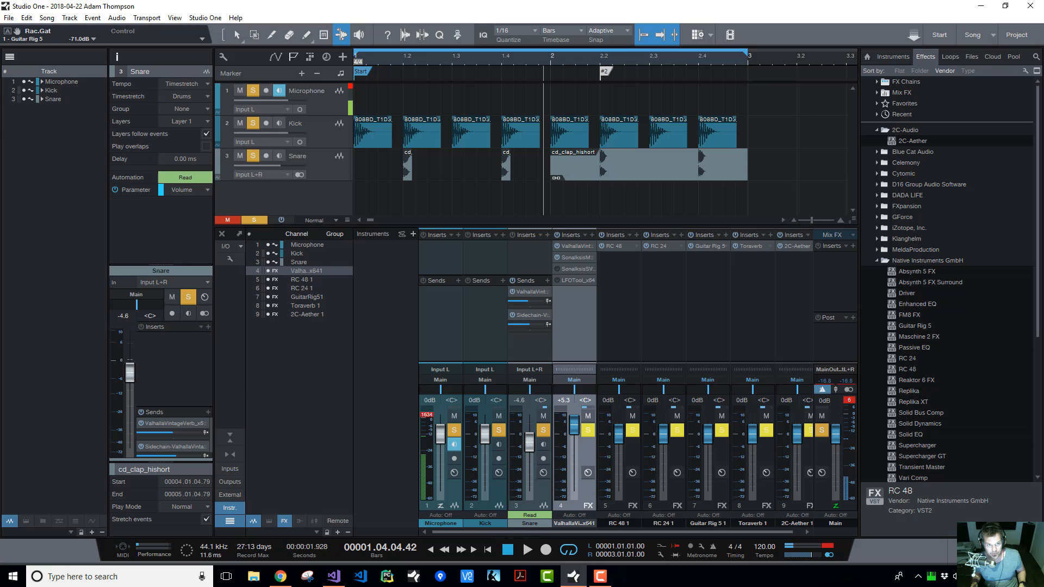
left_click_drag(592, 201, 754, 104)
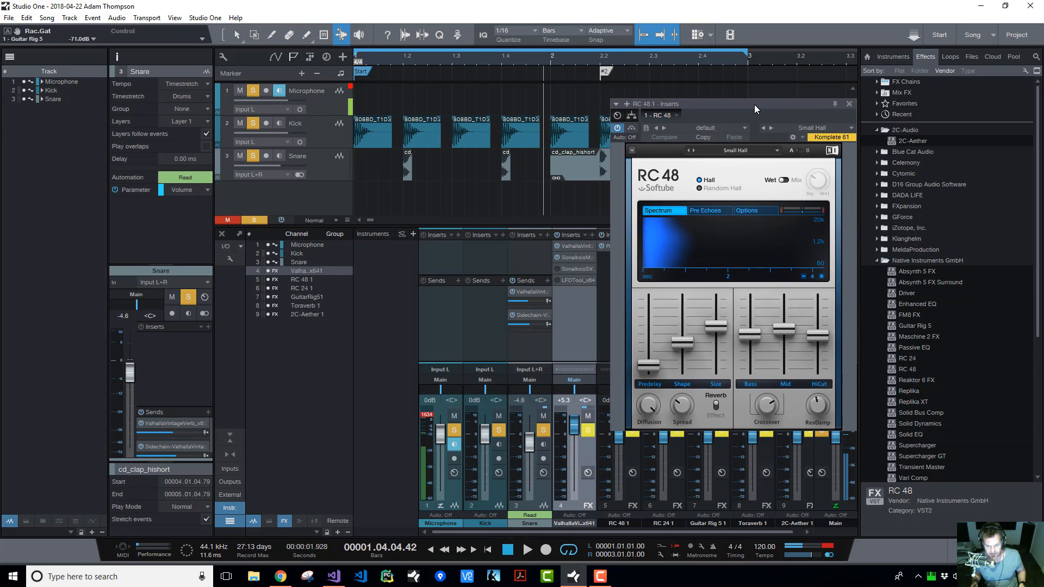
left_click(849, 103)
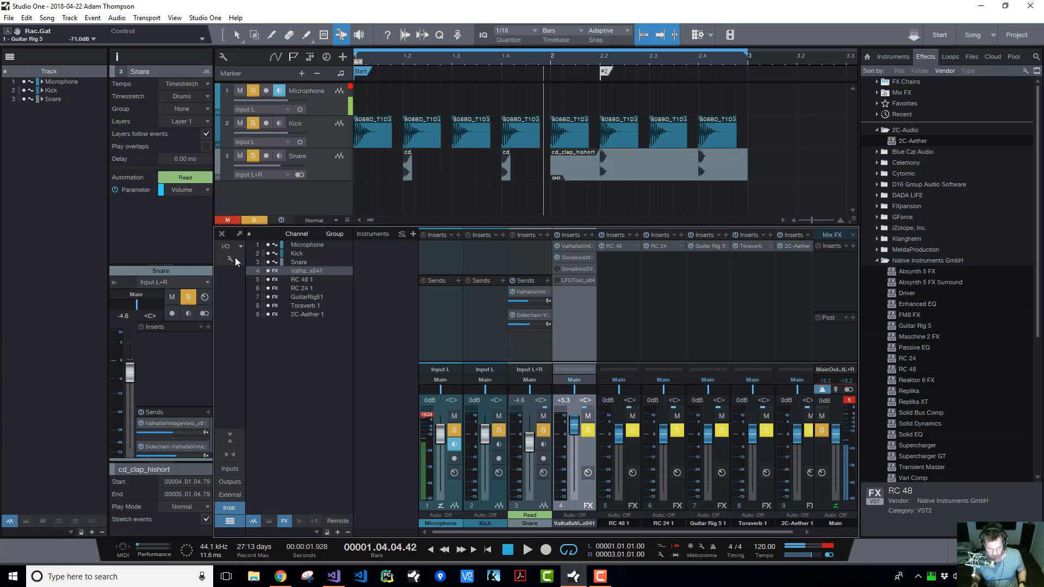
Hide the inspector and the track list to widen the arrangement and mixer
left_click(117, 57)
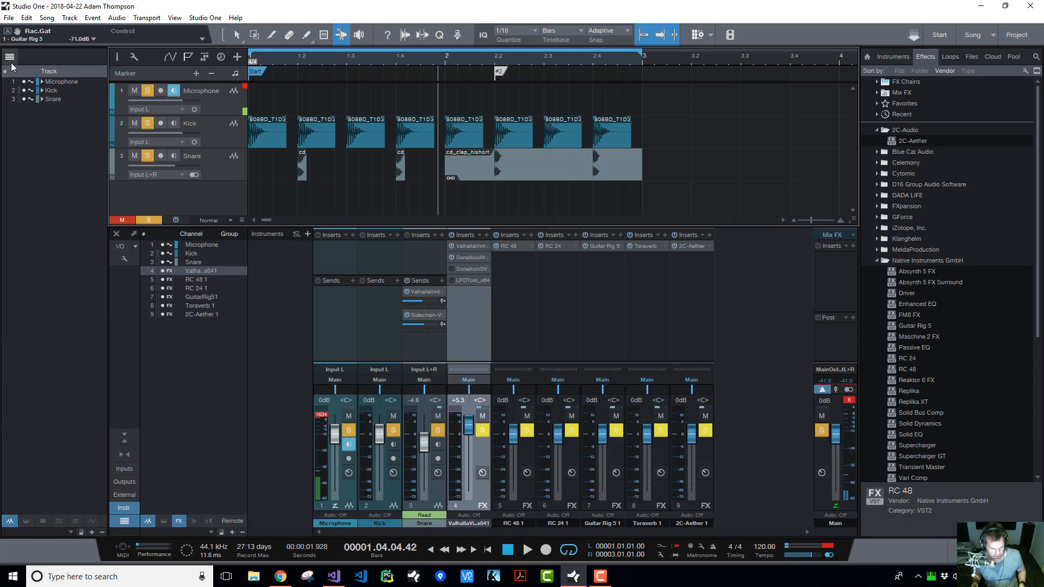
left_click(9, 56)
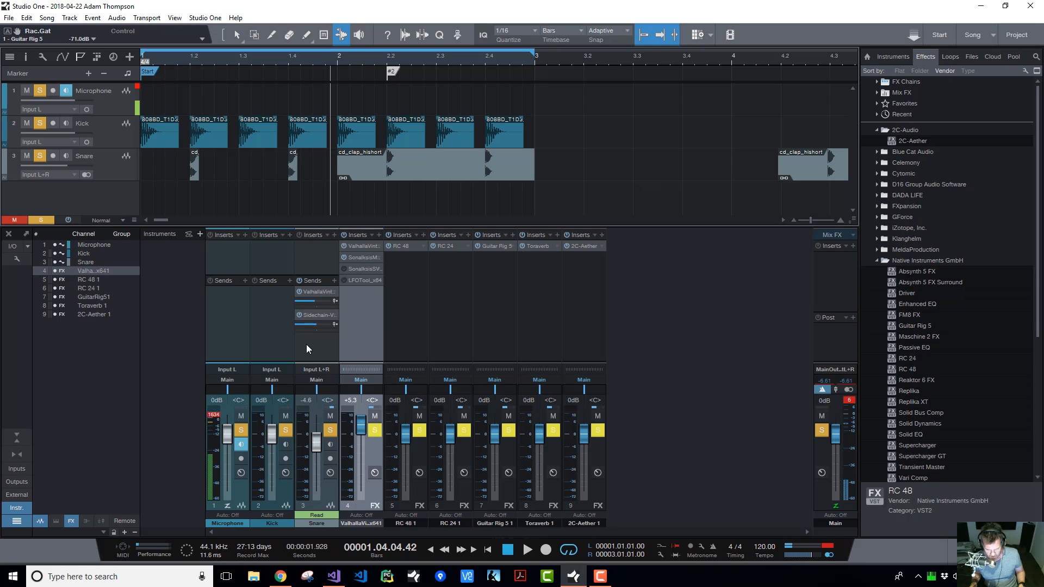
Open ValhallaVintageVerb on FX channel 4, play the drum loop, and shorten the reverb decay to 1.32 s
mouse_move(320, 321)
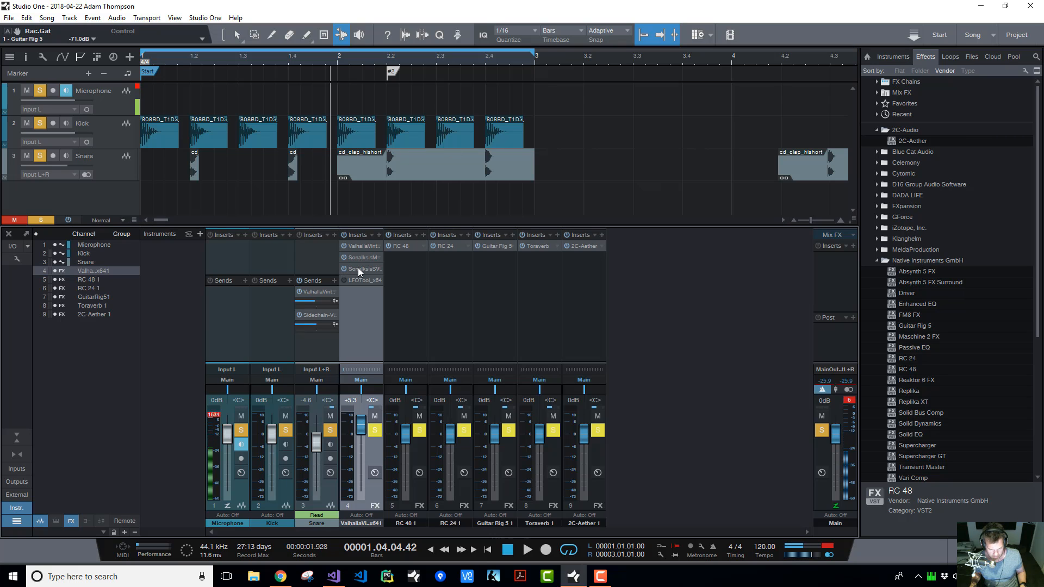
left_click(356, 246)
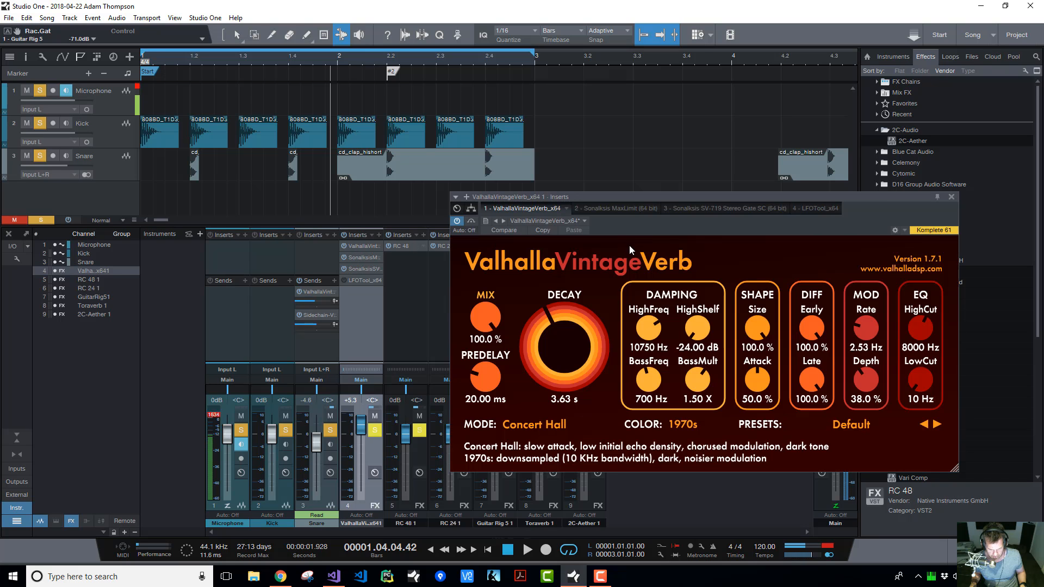
key("space")
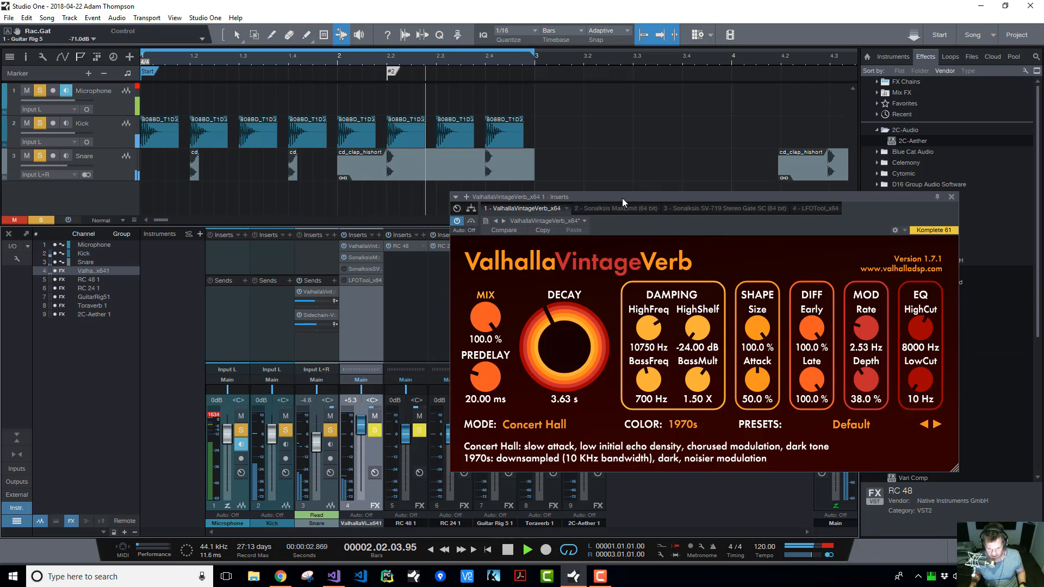
left_click_drag(625, 196, 559, 195)
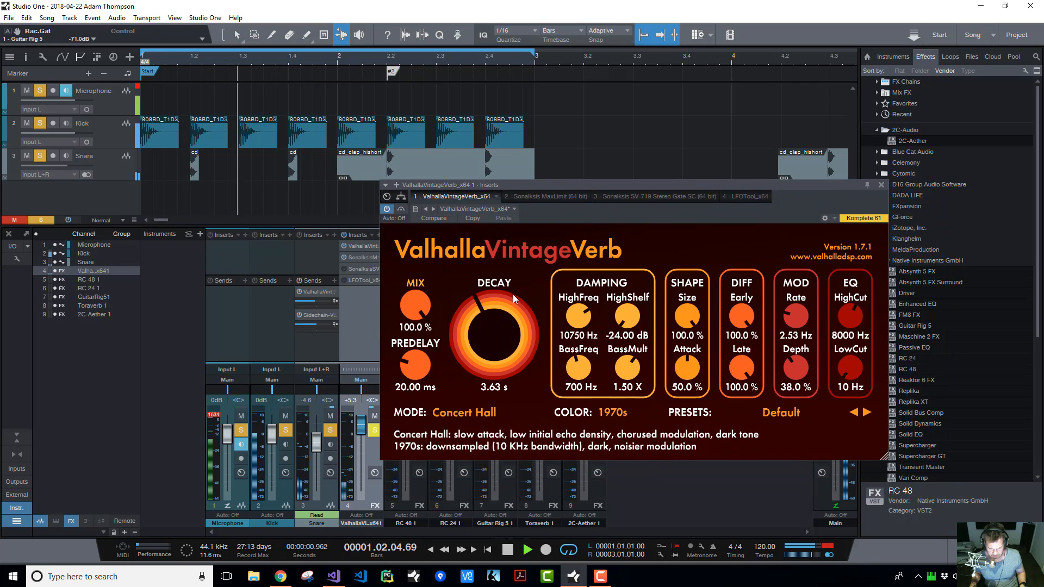
left_click_drag(495, 304, 490, 307)
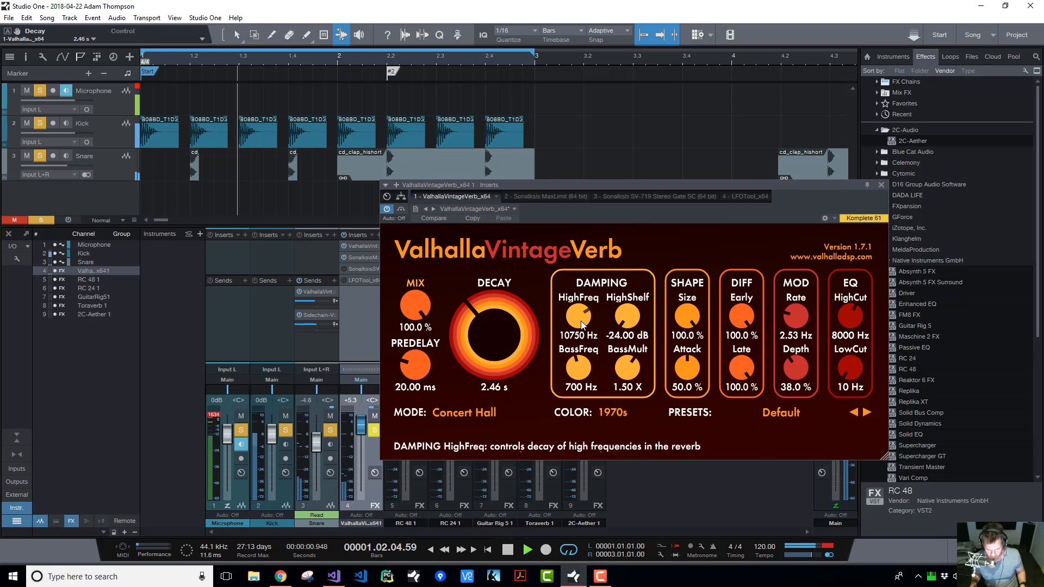
left_click_drag(482, 305, 482, 312)
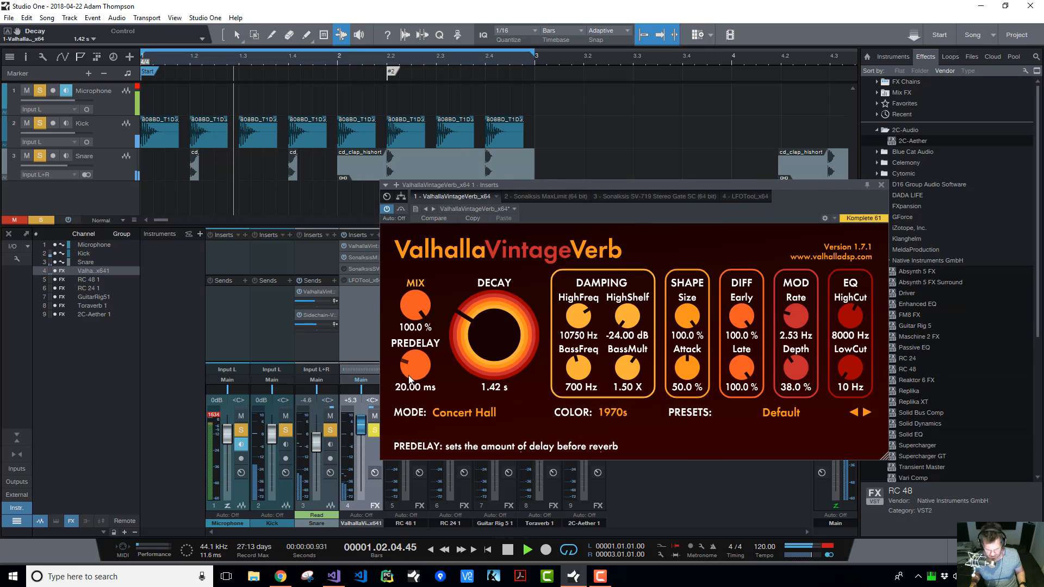
left_click_drag(505, 364, 506, 372)
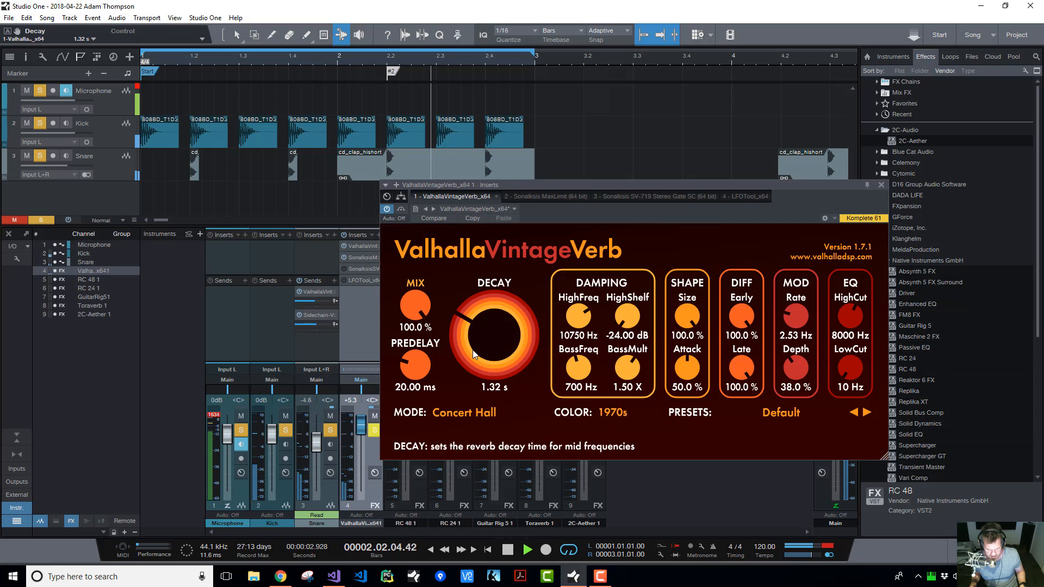
Try reverb predelays of 144.56 ms and 0 ms, and settle on 18.90 ms
key("space")
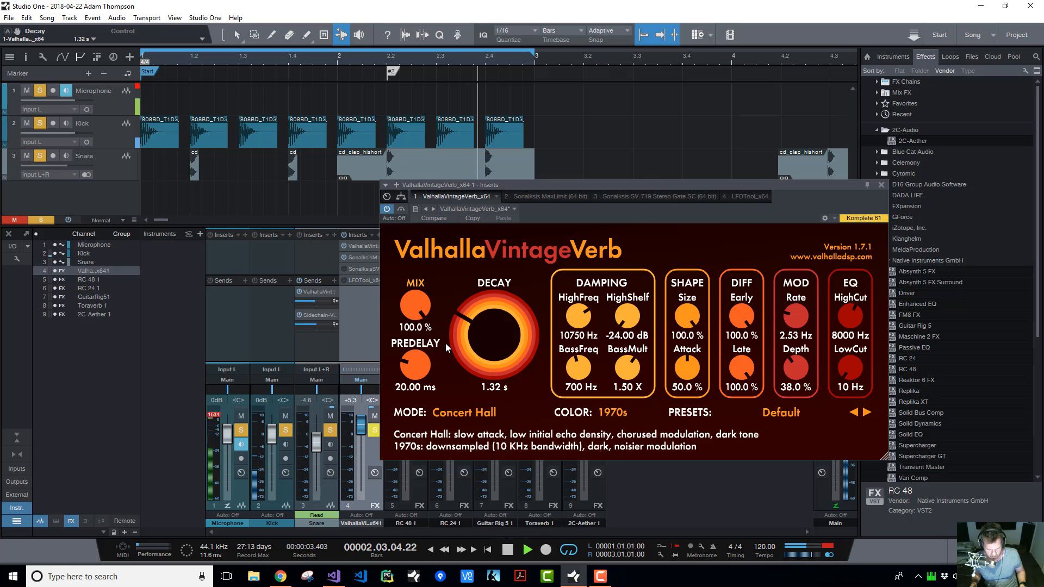
left_click_drag(429, 370, 424, 336)
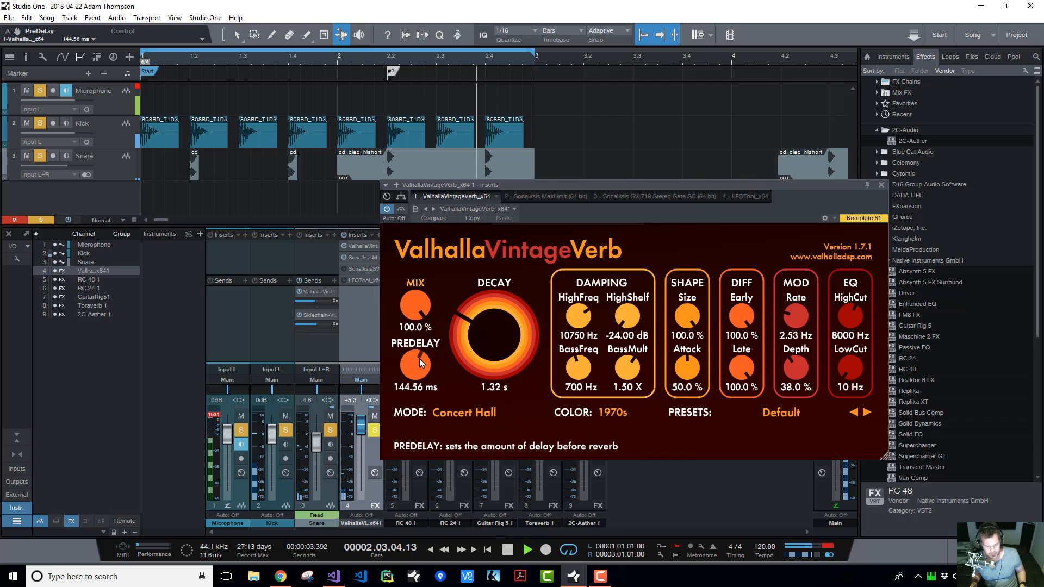
left_click_drag(419, 358, 410, 406)
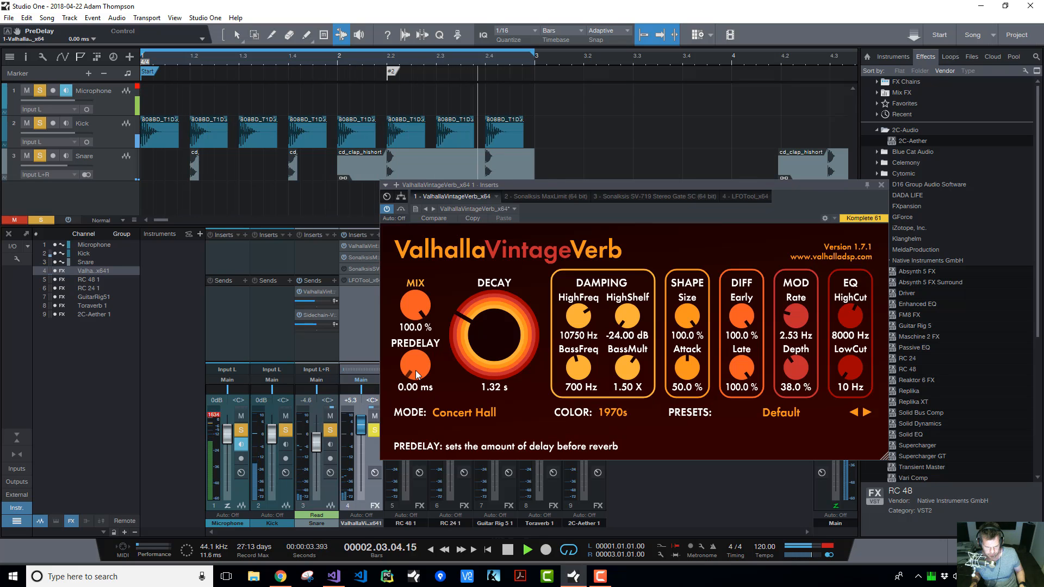
mouse_move(415, 370)
left_mouse_down()
mouse_move(421, 344)
mouse_move(416, 357)
left_mouse_up()
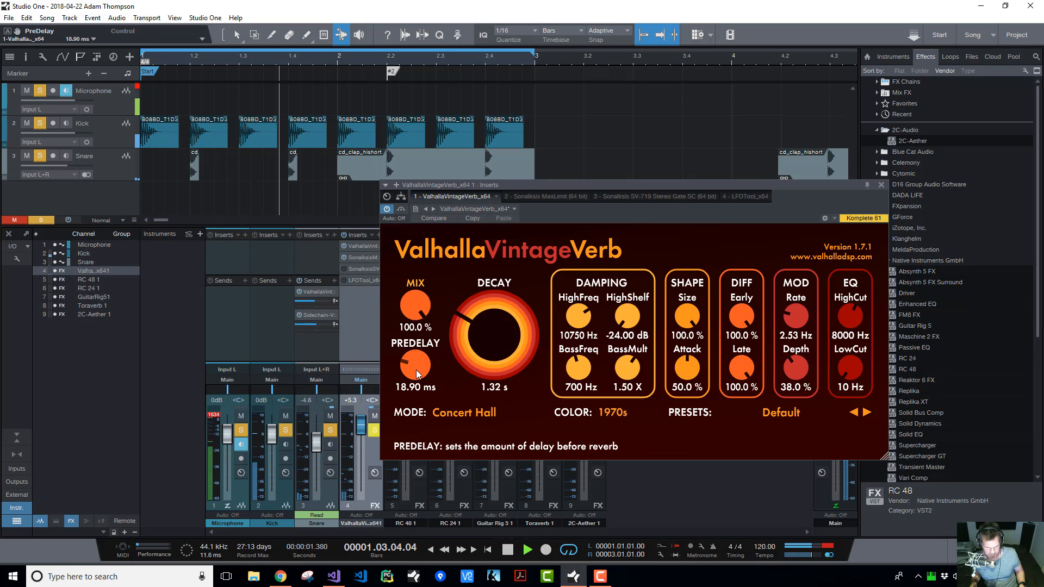
Stop playback, switch to Kindle with the book "Mixing Audio, Concepts, Practices and Tools", and move its window aside
key("space")
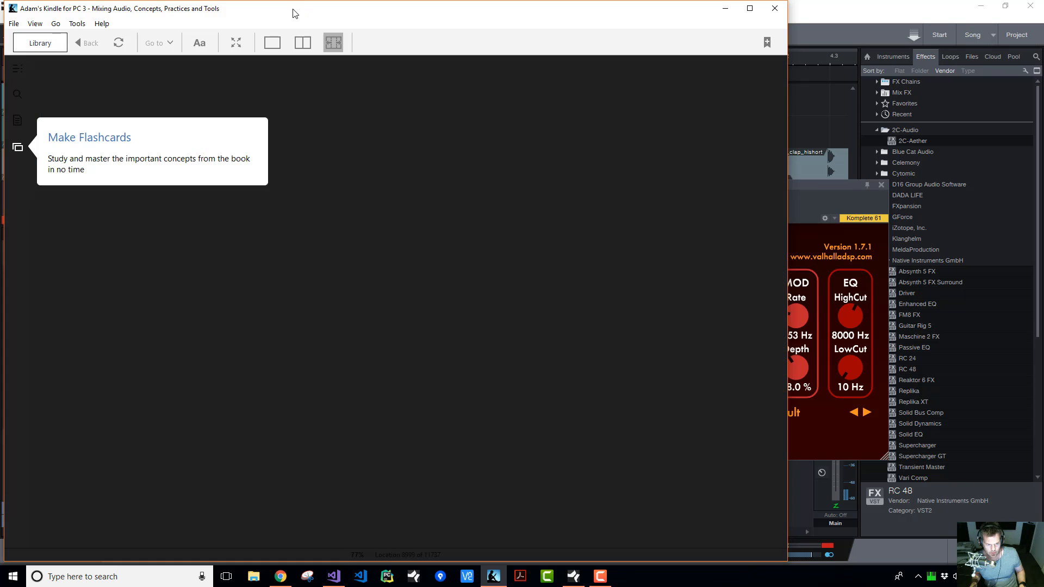
left_click_drag(293, 10, 462, 0)
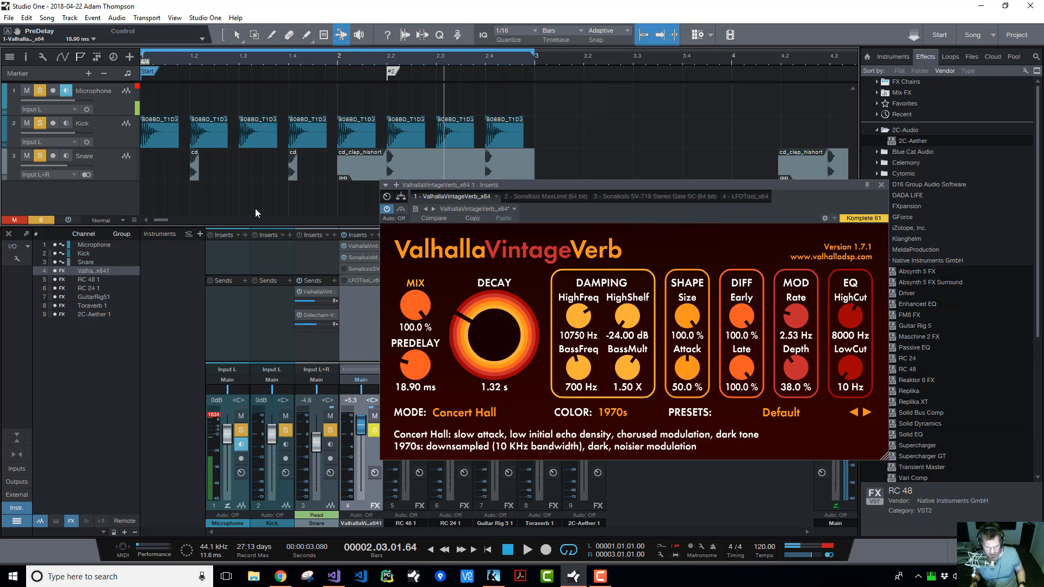
Play the loop and try the reverb's HighFreq damping at 5350 Hz and 8130 Hz
key("space")
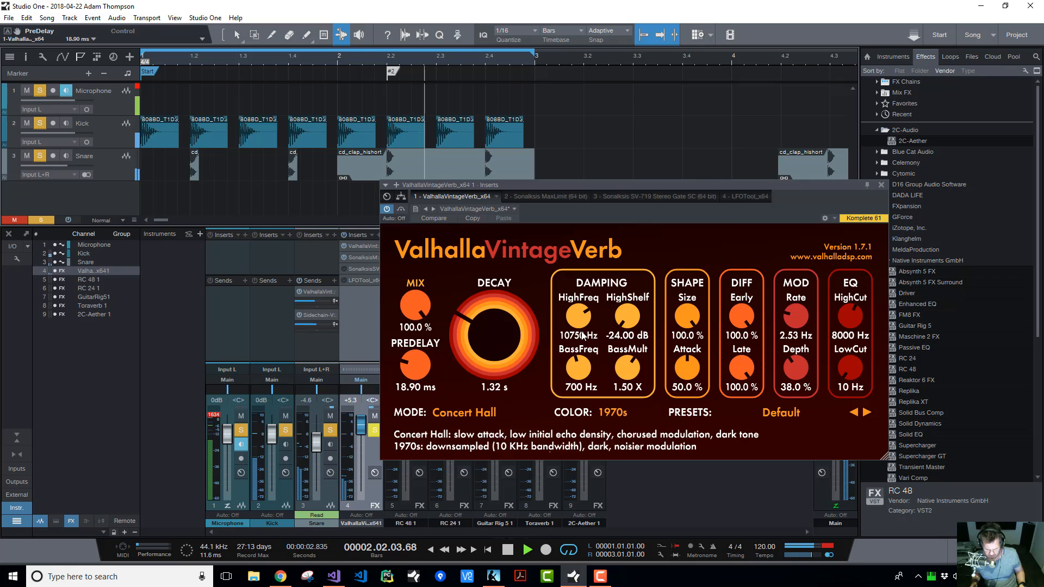
left_click_drag(578, 317, 572, 354)
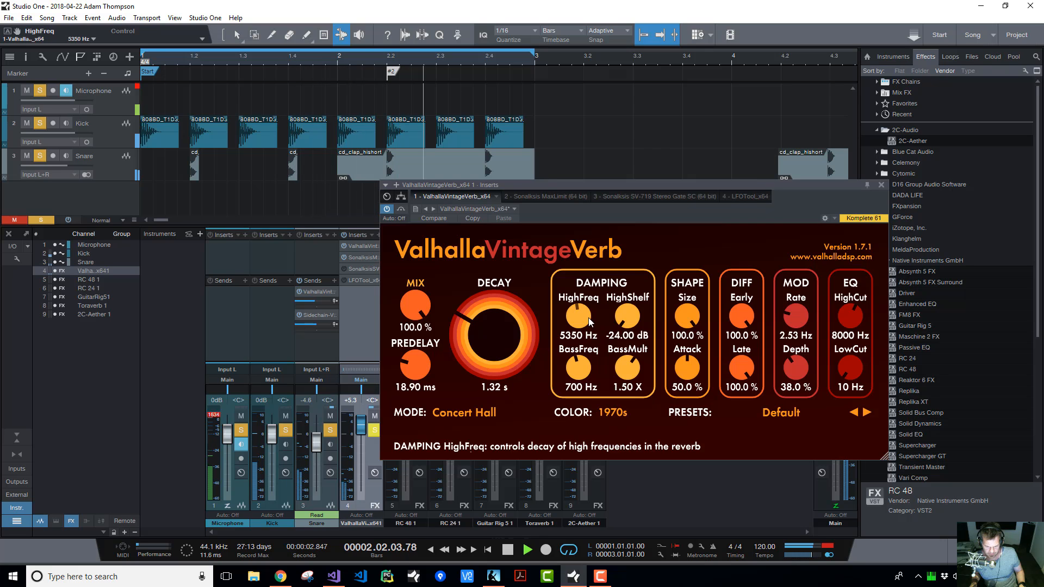
left_click_drag(590, 320, 626, 321)
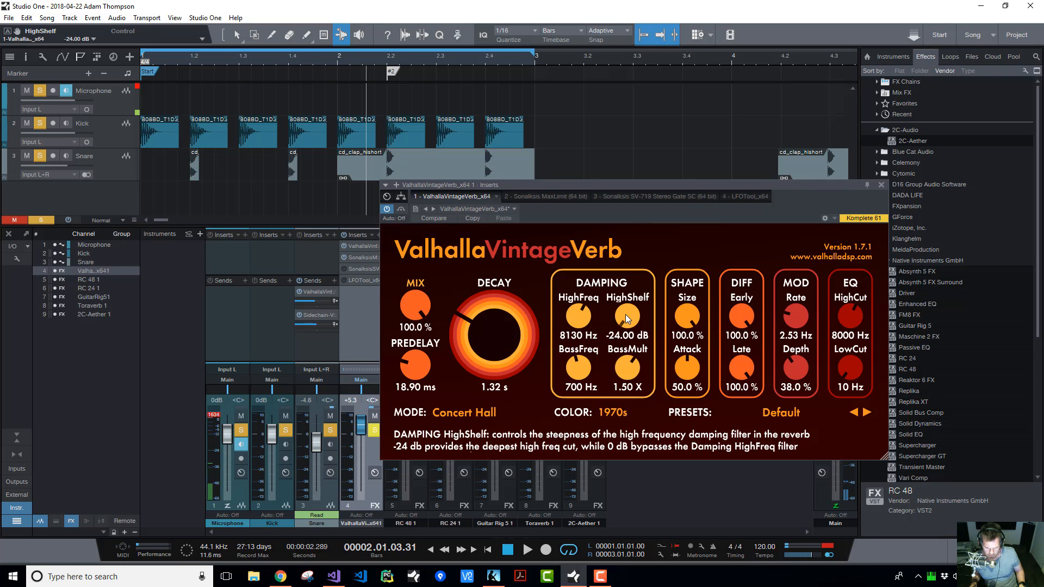
Lower HighFreq damping to 2340 Hz and compare HighShelf at 0 dB and -24 dB during playback
left_click_drag(627, 325, 637, 149)
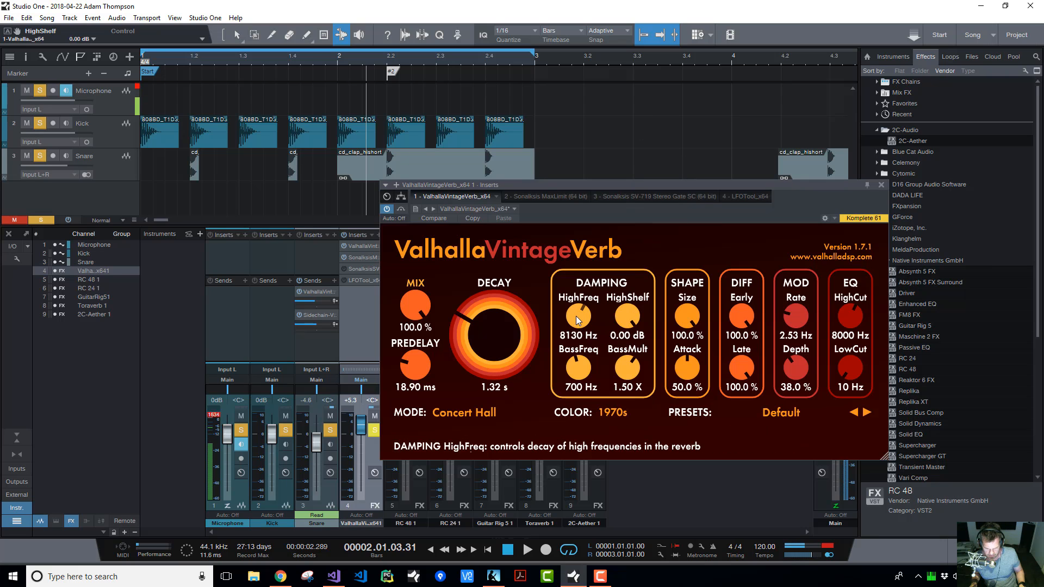
left_click_drag(568, 325, 554, 352)
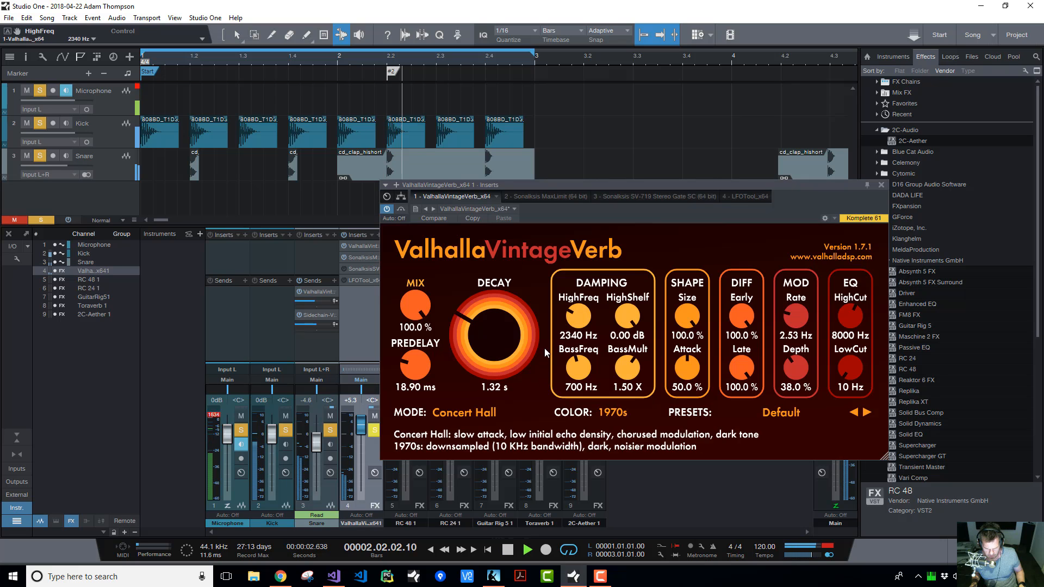
left_click_drag(625, 318, 595, 442)
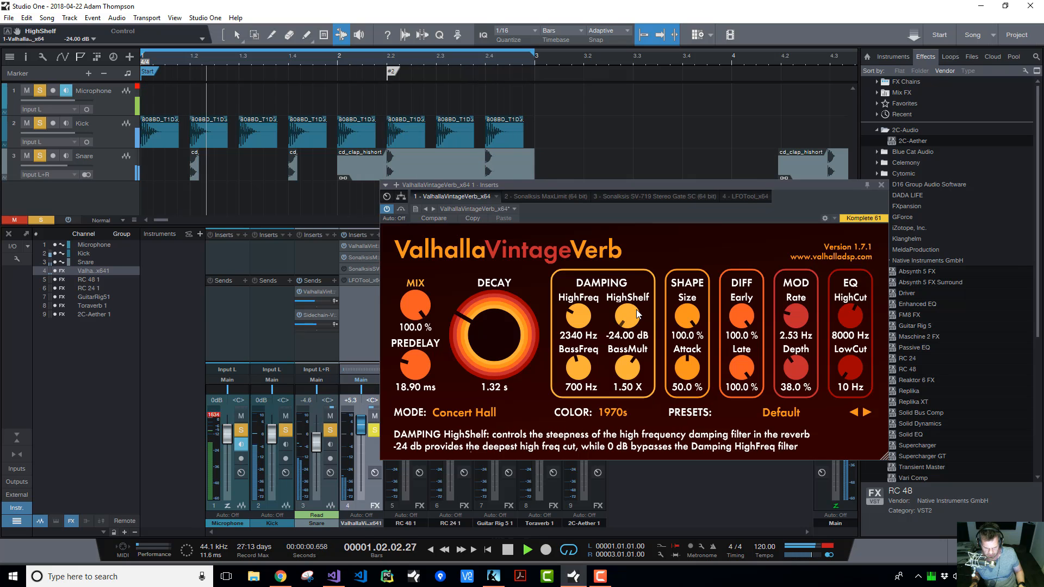
left_click_drag(630, 316, 612, 178)
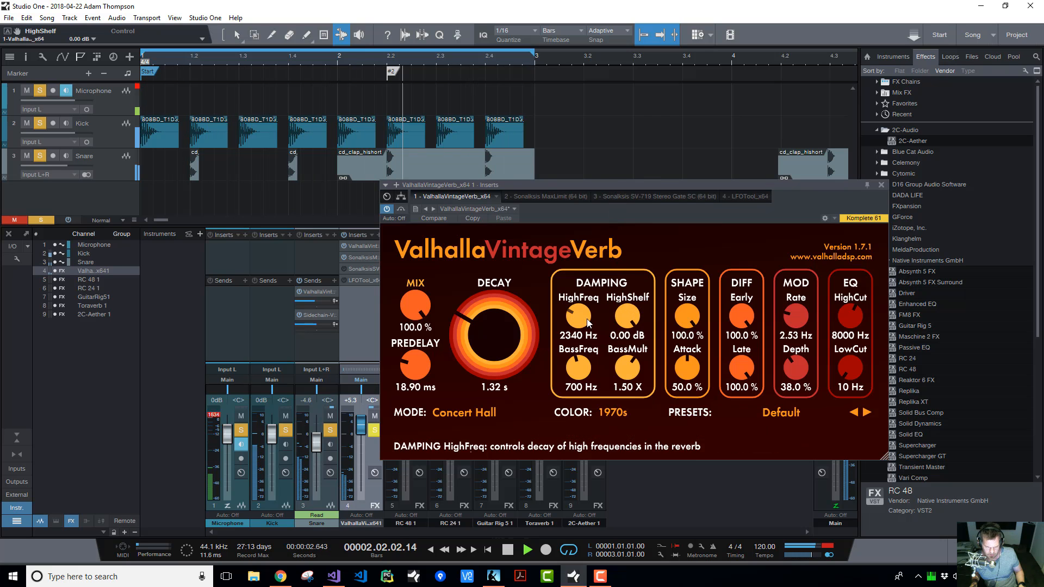
Try HighFreq damping at 9600 Hz and 17950 Hz while lowering HighShelf to -24 dB
left_click_drag(578, 316, 579, 272)
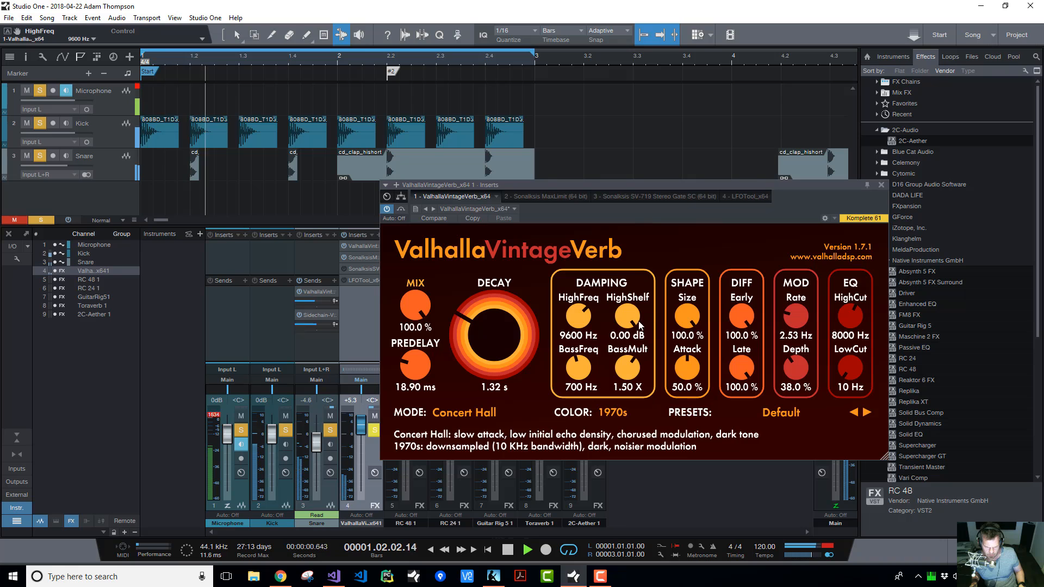
left_click_drag(640, 325, 604, 450)
left_click_drag(580, 321, 577, 276)
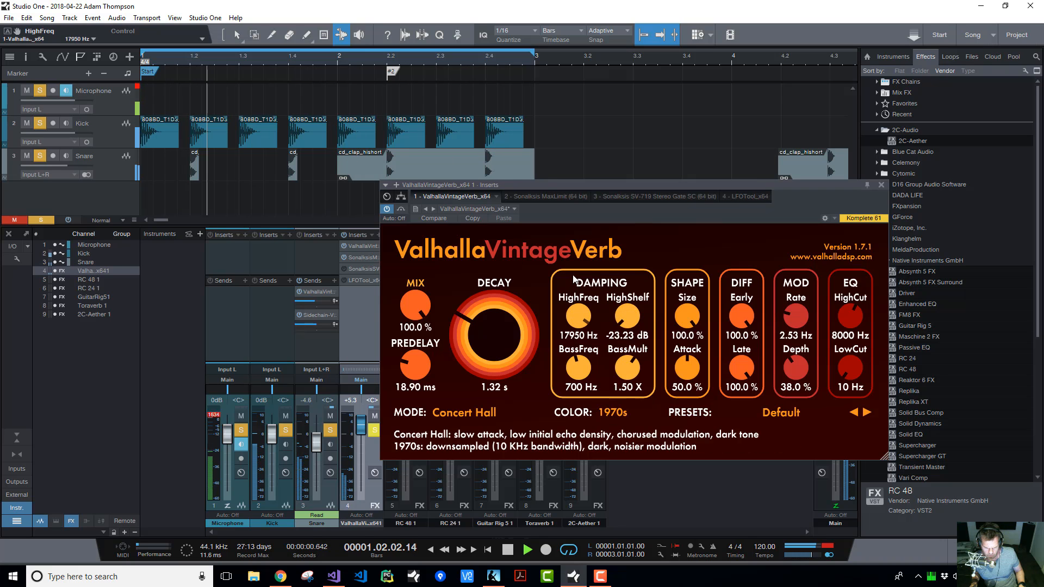
left_click_drag(632, 319, 630, 334)
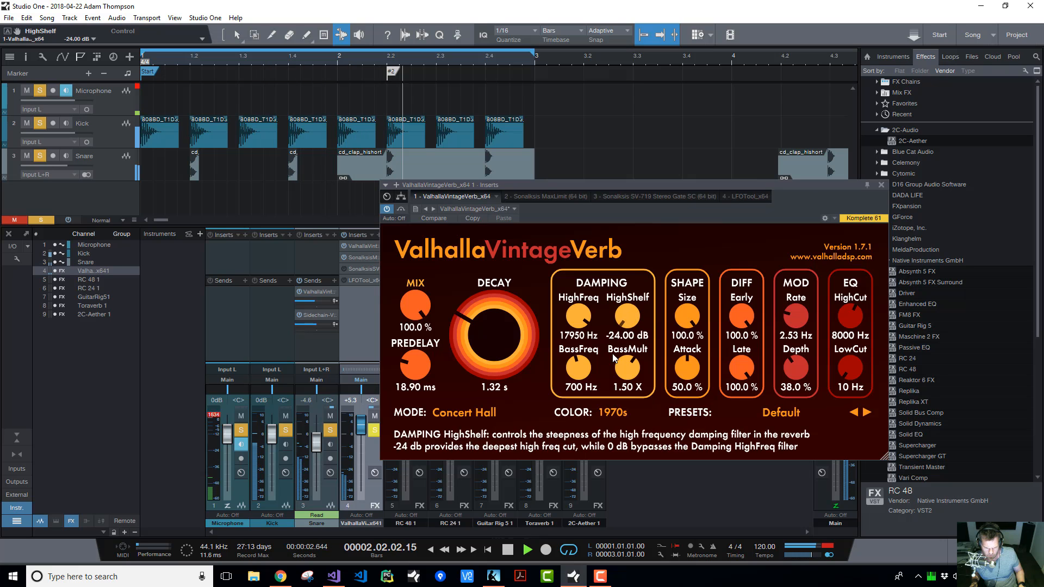
Set the reverb's HighFreq damping to 3220 Hz and HighShelf to -20.54 dB
left_click_drag(572, 315, 526, 396)
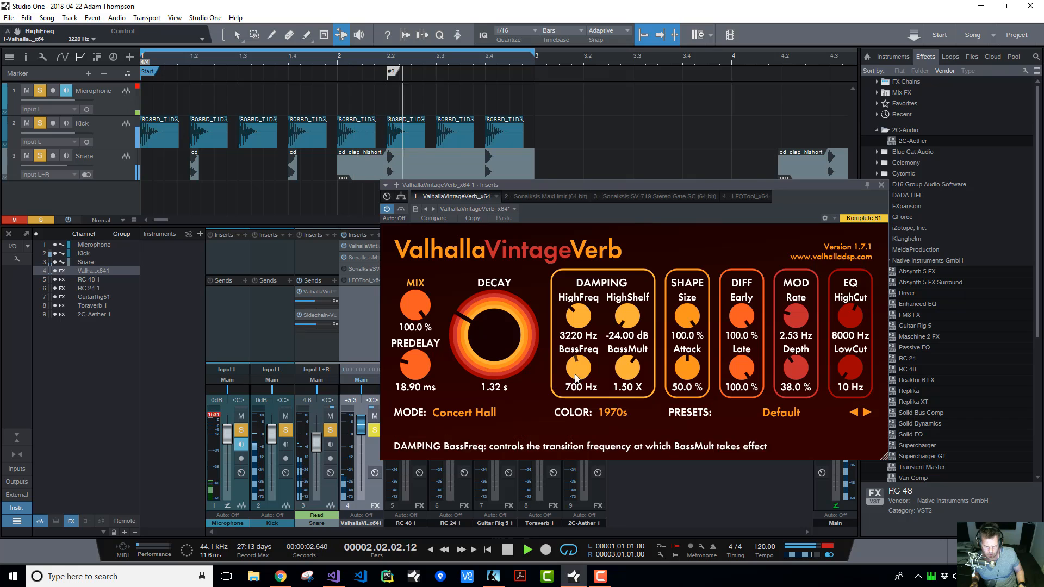
left_click_drag(642, 318, 619, 303)
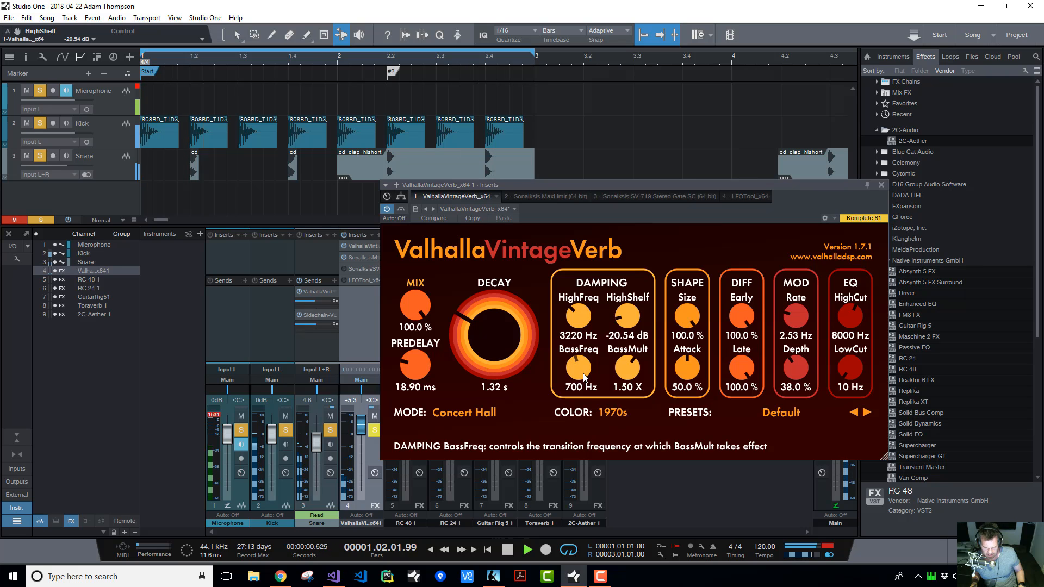
Set the reverb's BassFreq damping to 1960 Hz and compare BassMult at 4.00 X and 0.25 X during playback
key("space")
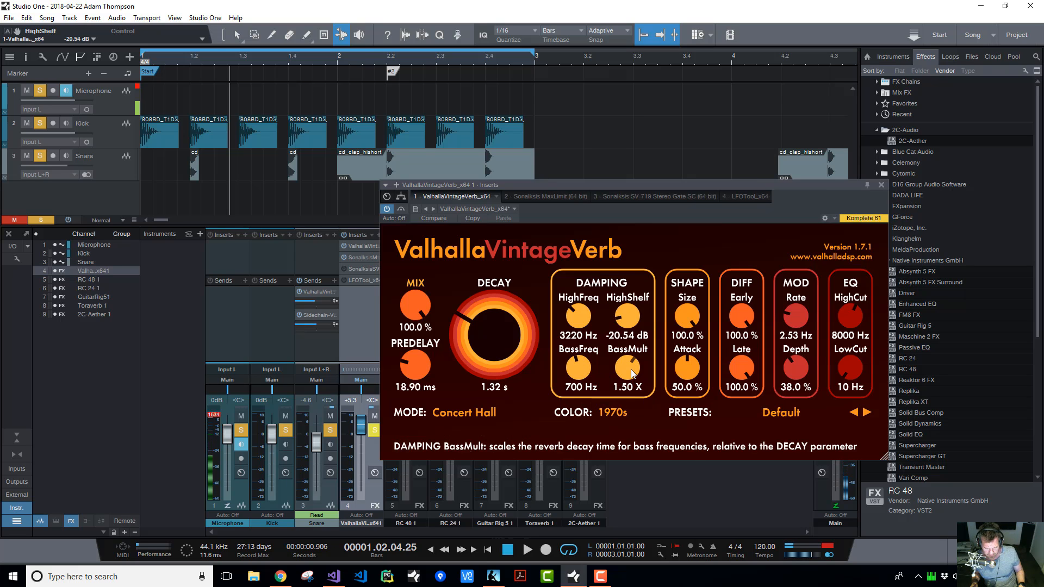
scroll(576, 352, "up", 8)
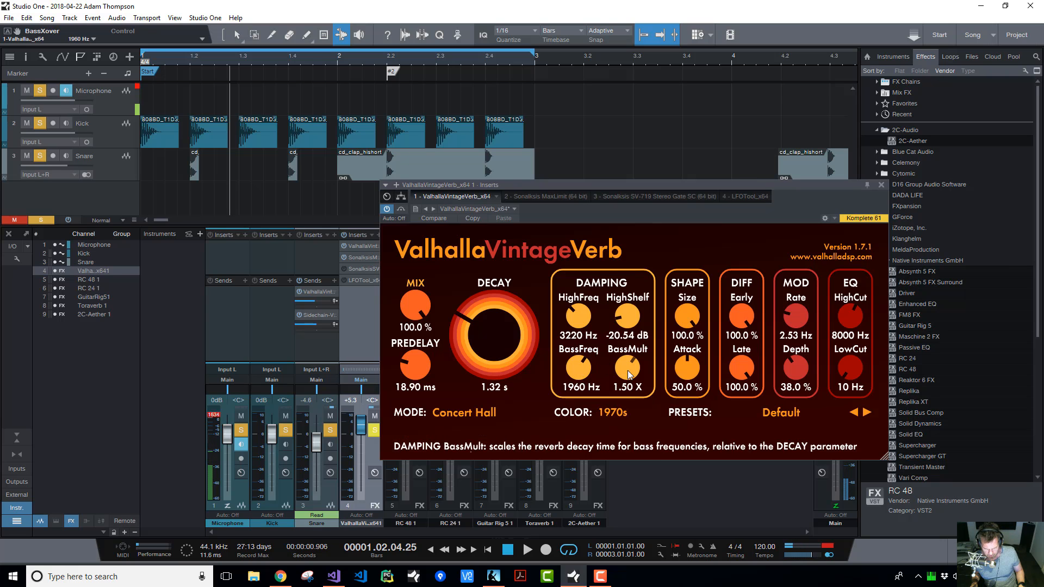
left_click_drag(630, 363, 637, 331)
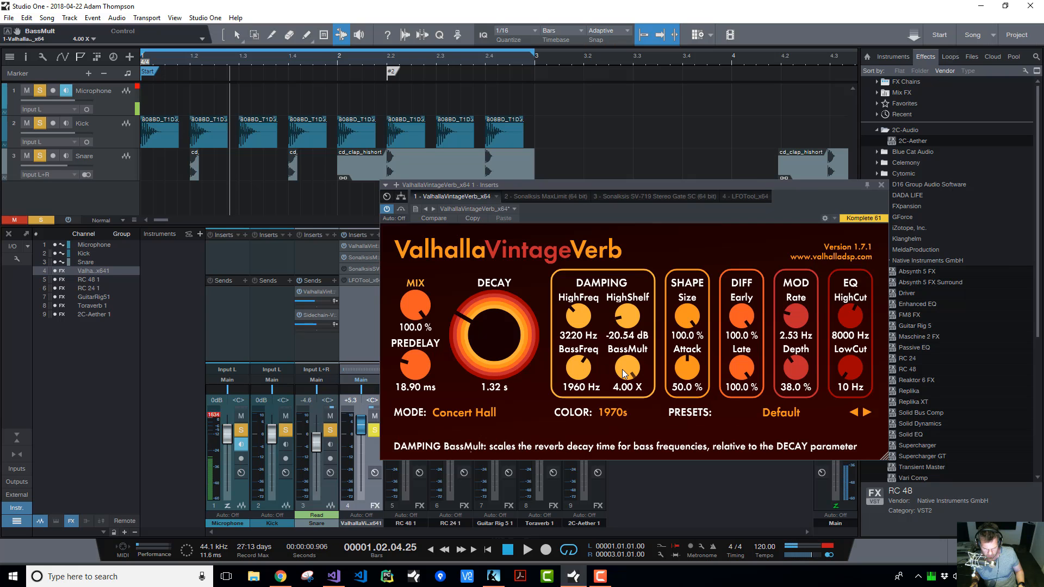
key("space")
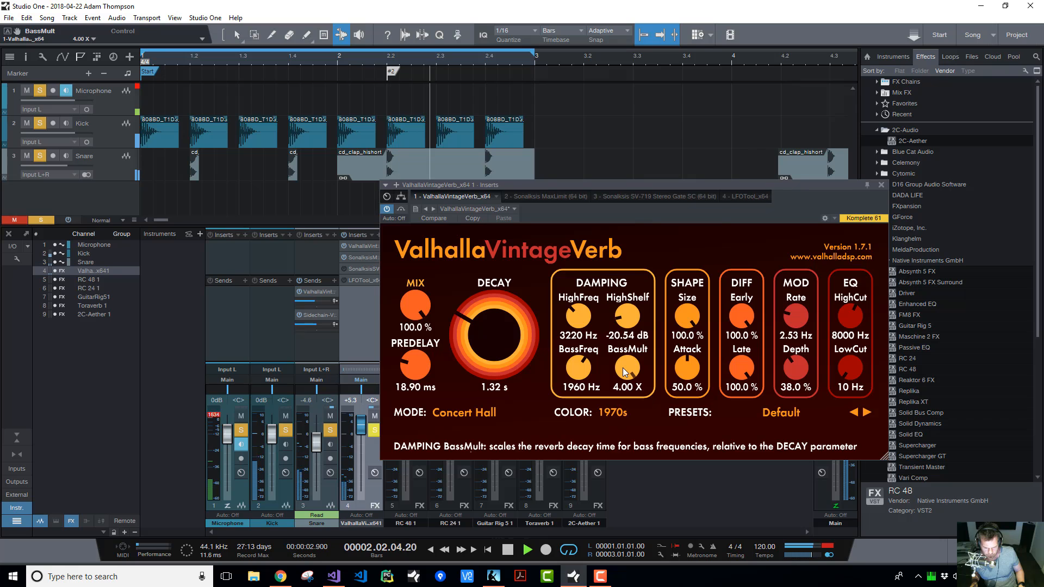
left_click_drag(623, 373, 613, 414)
left_click_drag(592, 500, 589, 533)
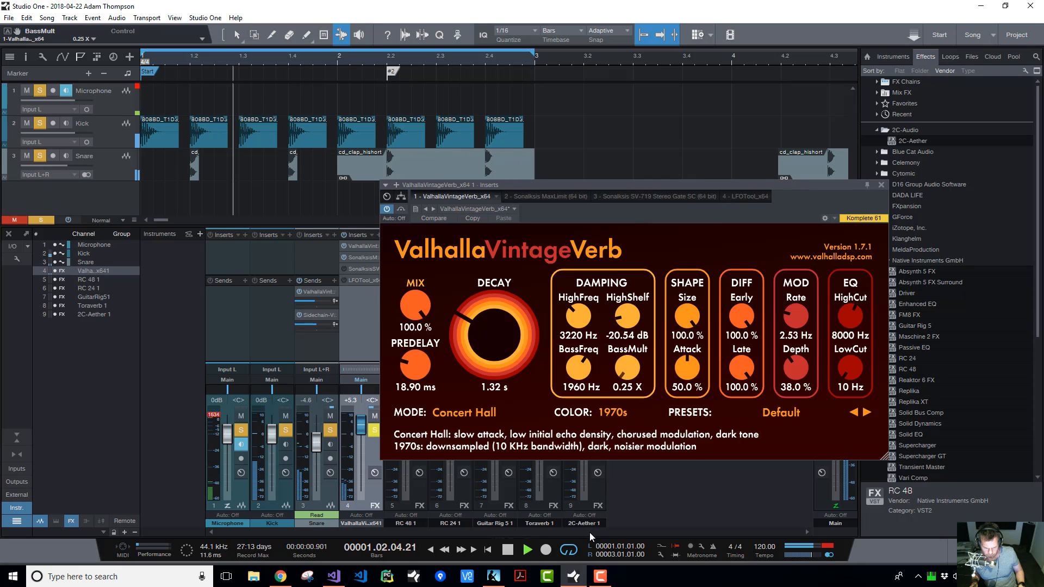
Set the reverb's BassFreq damping to 800 Hz and BassMult to 1.45 X
left_click_drag(582, 396, 630, 201)
left_click_drag(598, 350, 574, 344)
left_click_drag(626, 368, 625, 424)
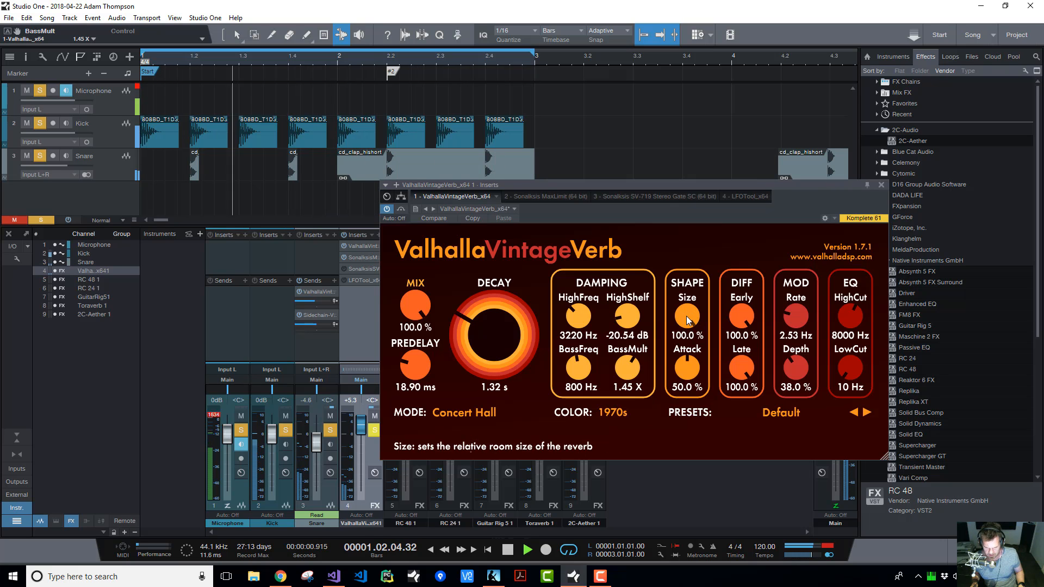
Try the reverb's Size at 0 %, lower Attack to 0 %, and set Size to 41.6 %
left_click_drag(687, 319, 686, 363)
left_click_drag(679, 383, 669, 457)
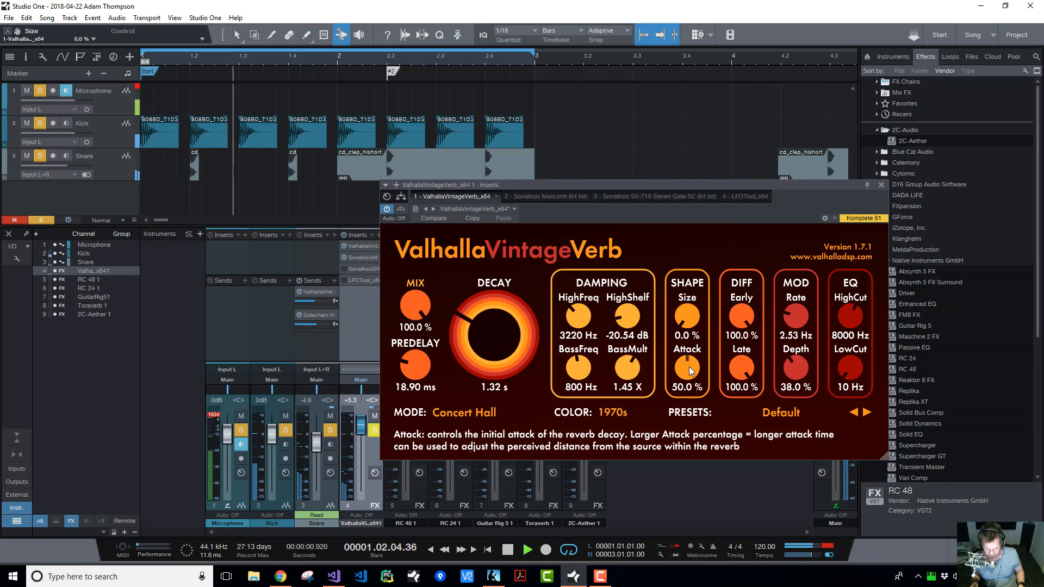
left_click_drag(689, 367, 672, 450)
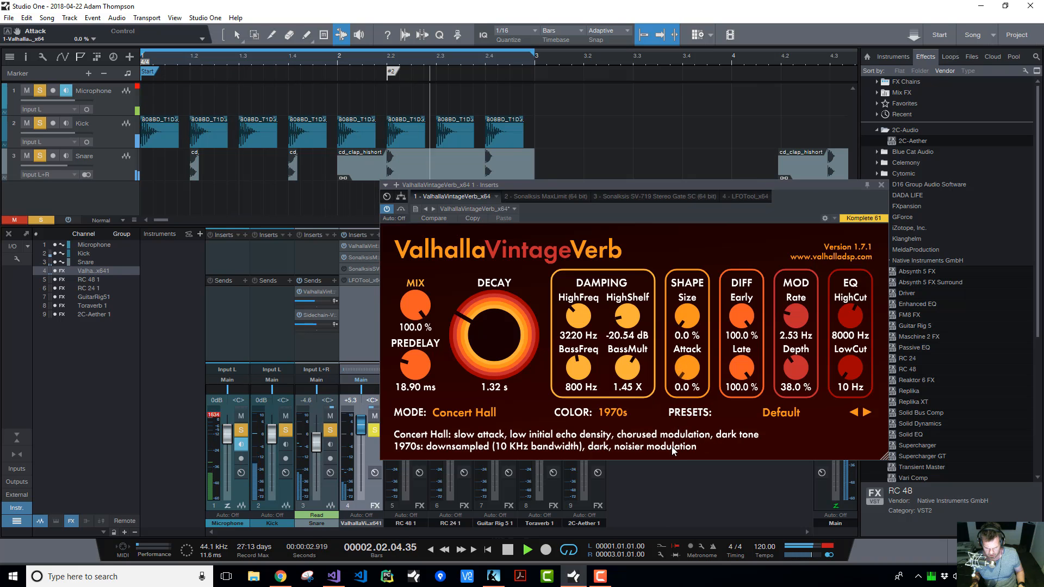
left_click_drag(686, 317, 679, 291)
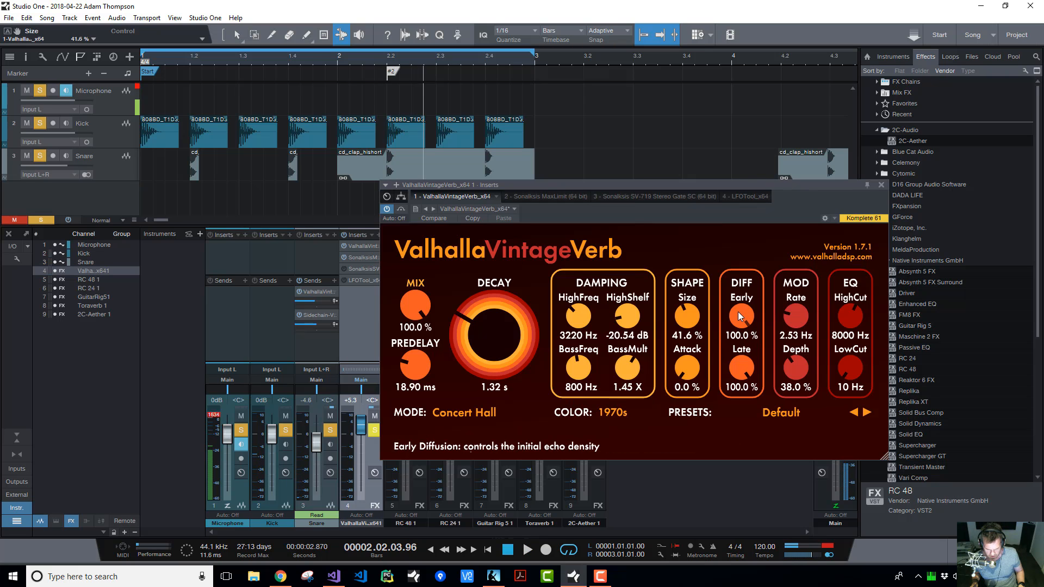
Lower both Early and Late diffusion to 0 % and listen to the loop
left_click_drag(738, 314, 734, 301)
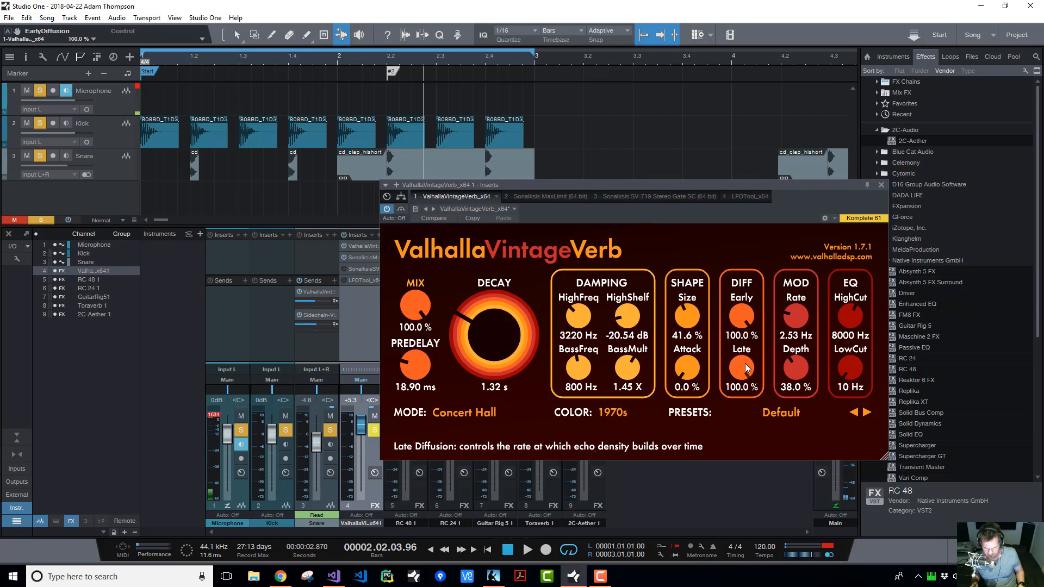
left_click_drag(745, 362, 728, 478)
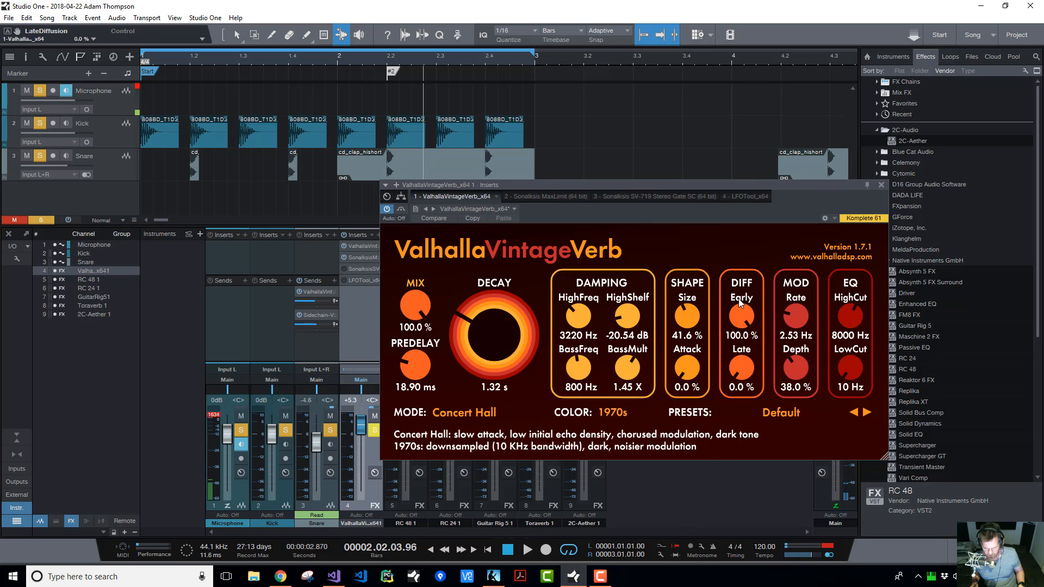
left_click_drag(739, 341, 733, 393)
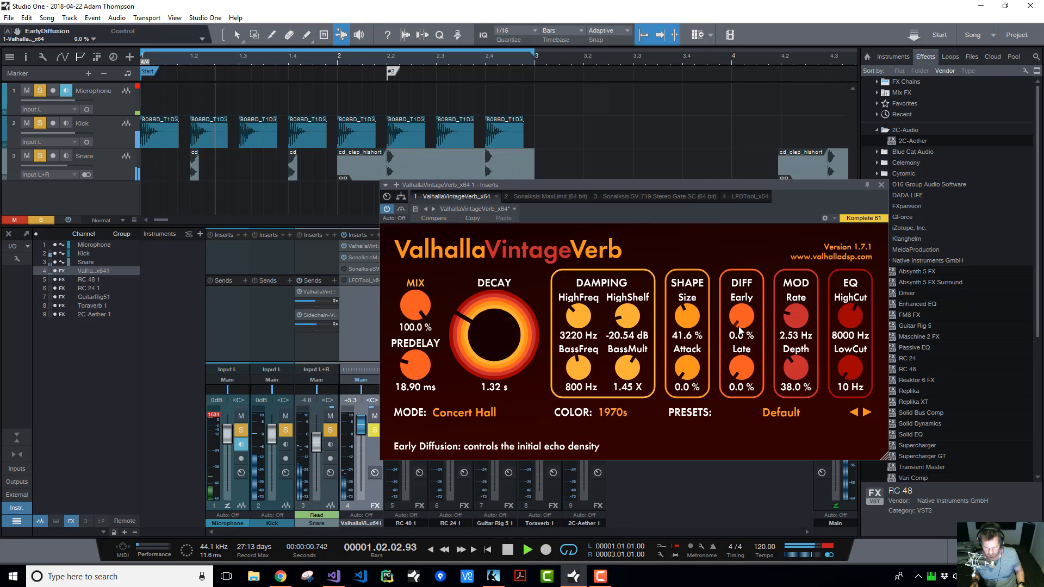
left_click_drag(739, 330, 712, 474)
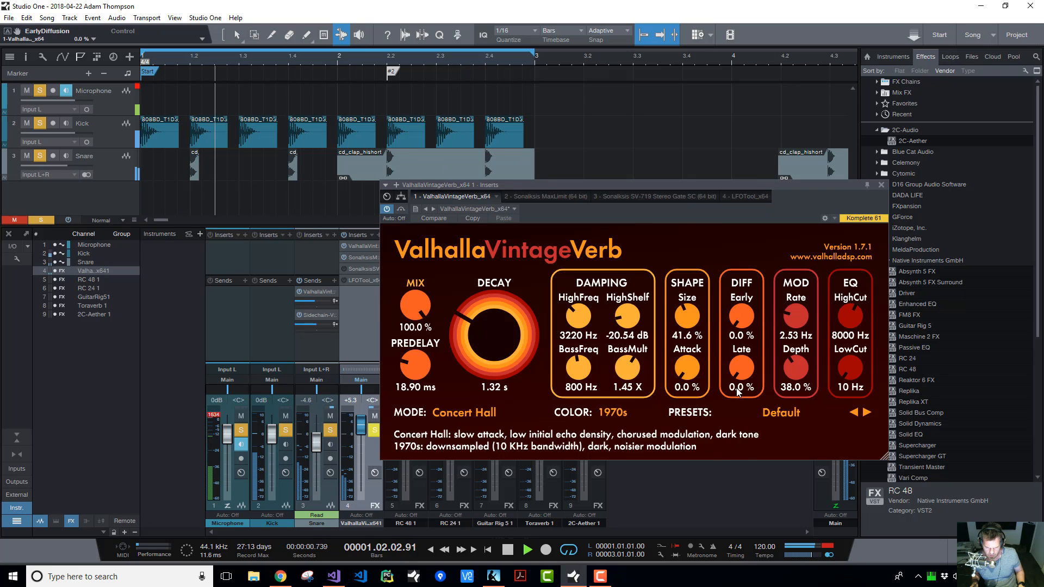
Raise Late diffusion to 87.2 % and Early diffusion to 32.0 %
left_click_drag(737, 391, 731, 261)
left_click_drag(743, 381, 741, 371)
left_click_drag(742, 315, 719, 253)
left_click_drag(736, 313, 733, 344)
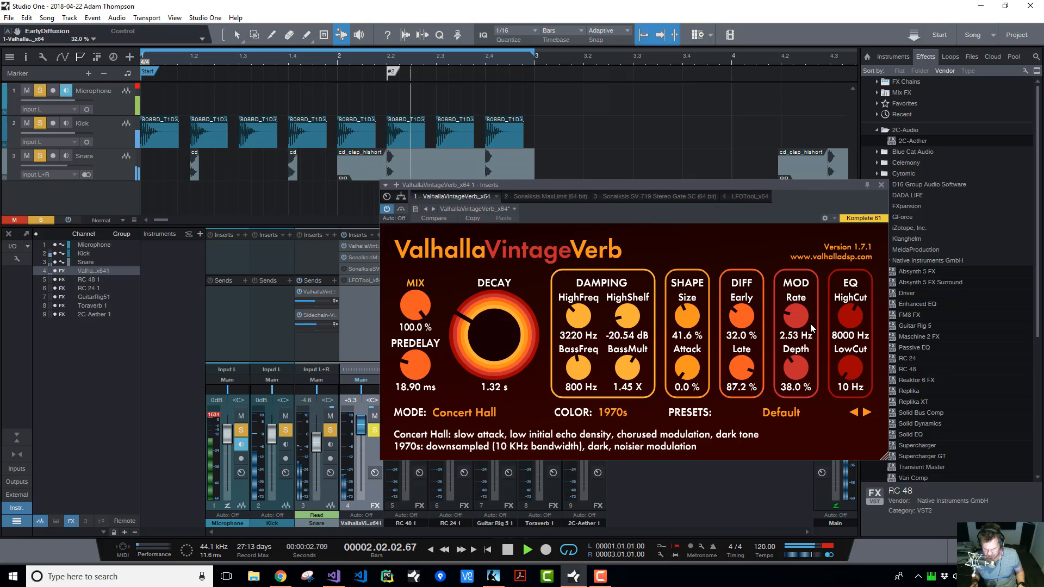
Increase the reverb's modulation Rate to 10.00 Hz and modulation Depth to 100 % during playback
left_click_drag(798, 371, 790, 300)
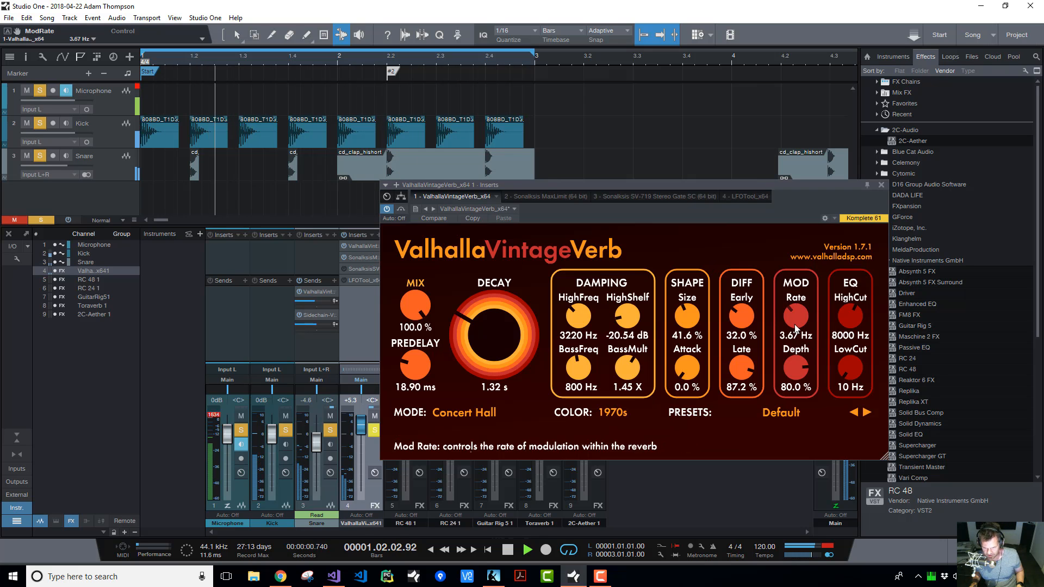
left_click_drag(794, 324, 781, 213)
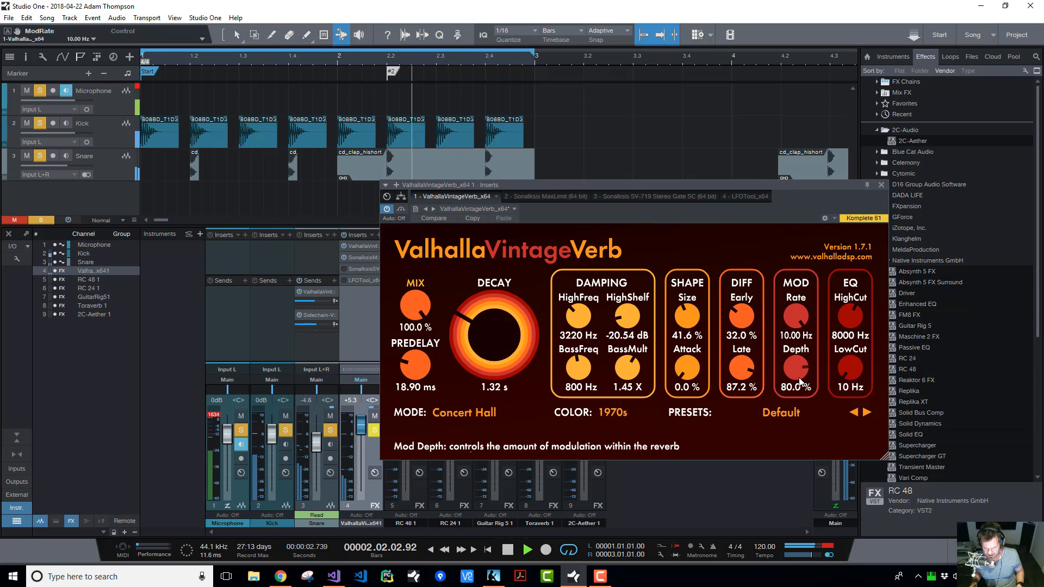
left_click_drag(792, 377, 791, 348)
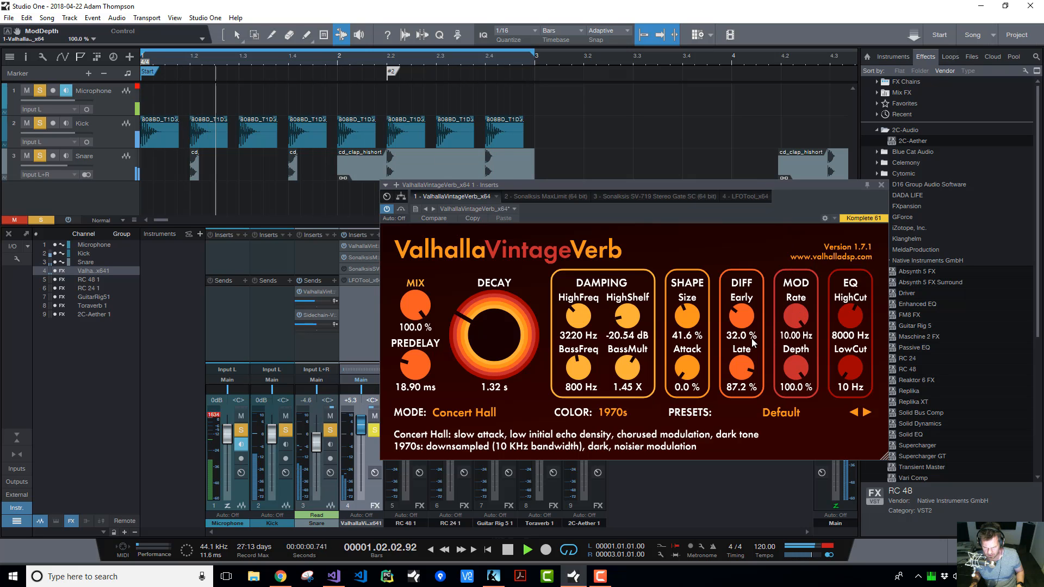
Lengthen Decay to 24.23 s, compare modulation Rate at 0.10 Hz and 7.62 Hz, and stop playback
left_click_drag(497, 327, 496, 269)
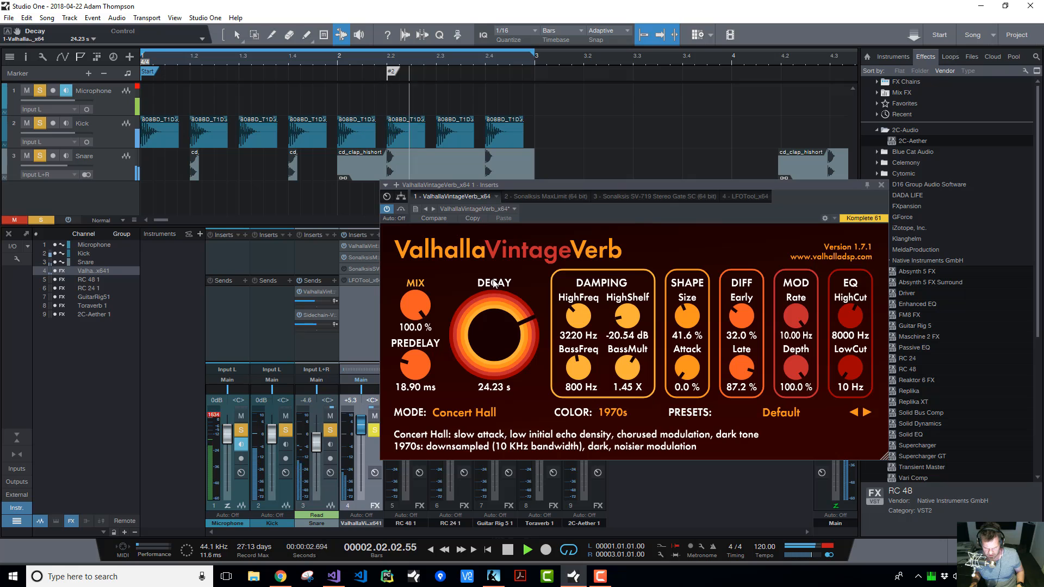
left_click_drag(795, 318, 797, 495)
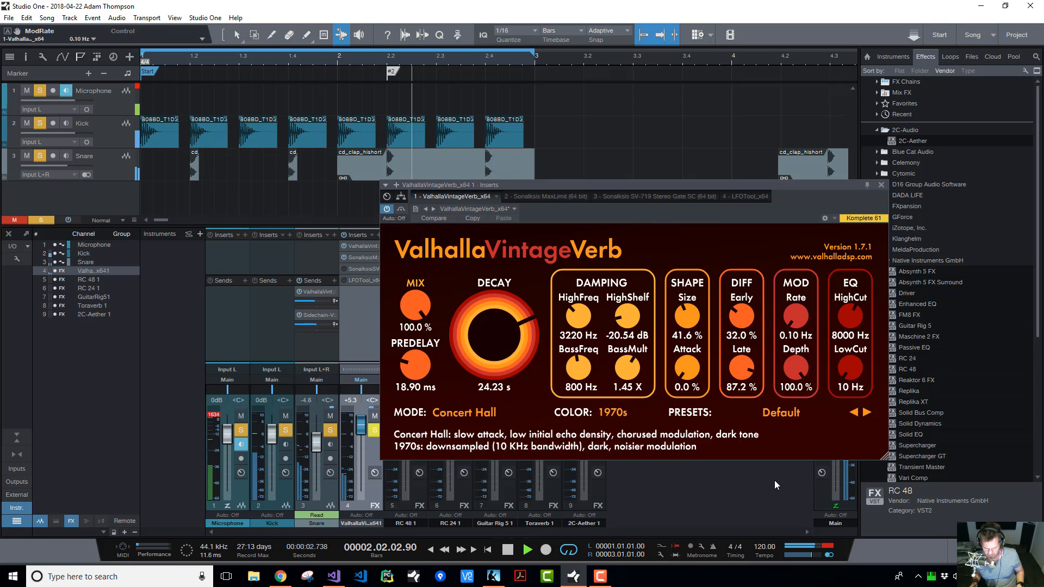
left_click_drag(798, 321, 778, 215)
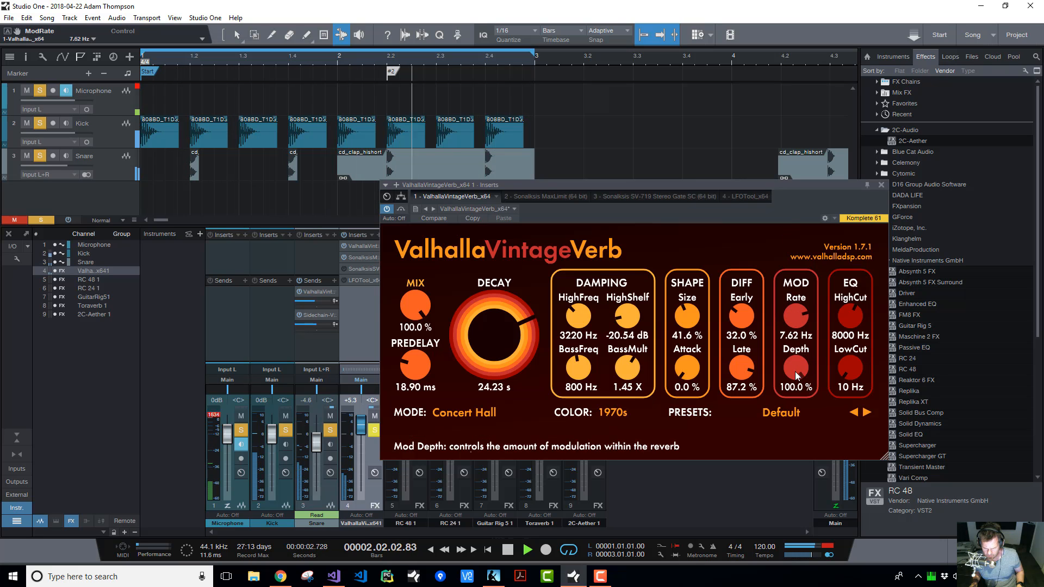
key("space")
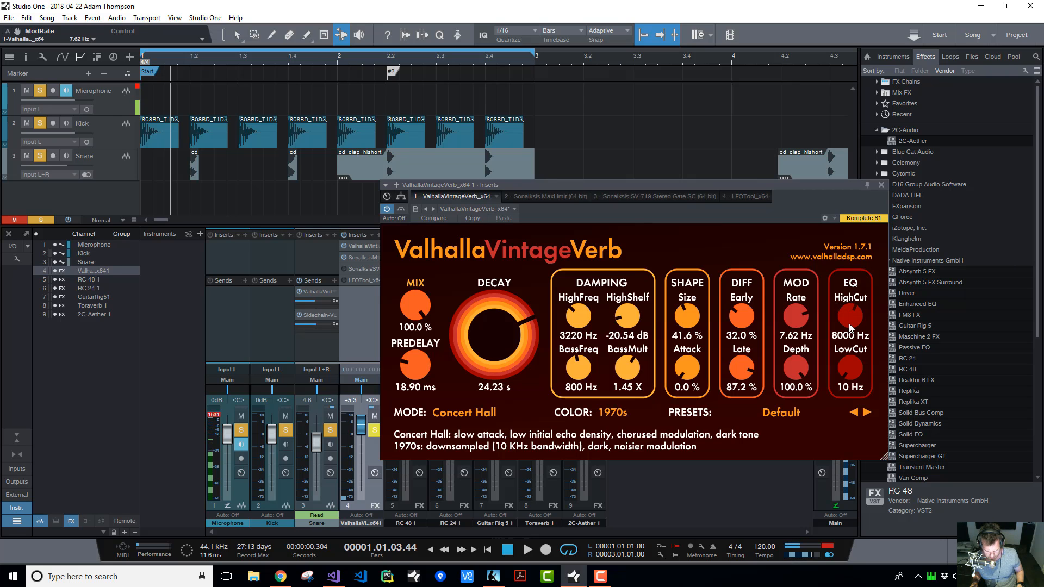
Play the loop and try the reverb EQ with HighCut at 1360 Hz and LowCut at 1500 Hz
key("space")
left_click_drag(850, 322, 827, 354)
left_click_drag(849, 318, 848, 329)
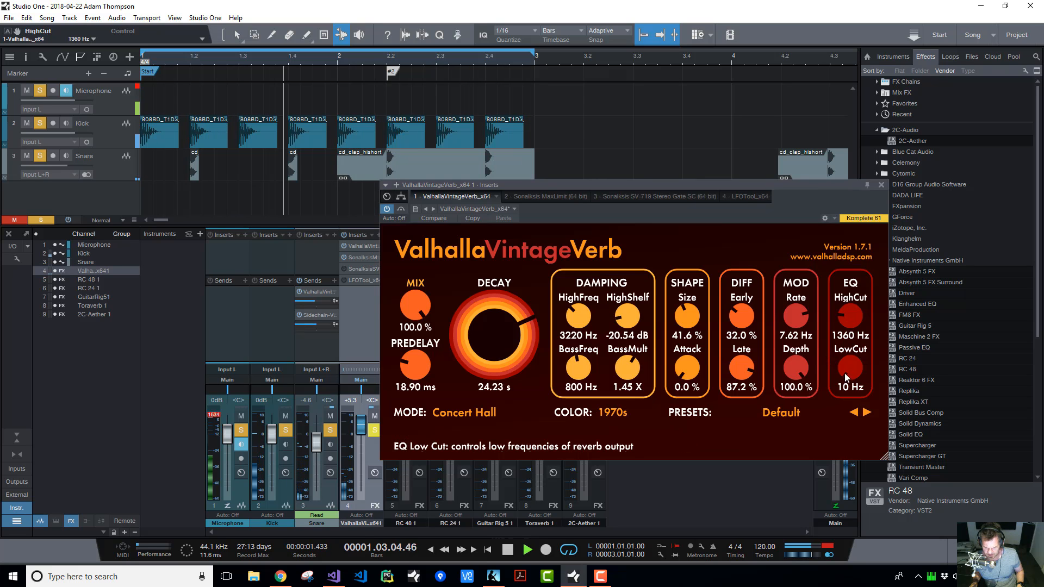
left_click_drag(854, 373, 835, 282)
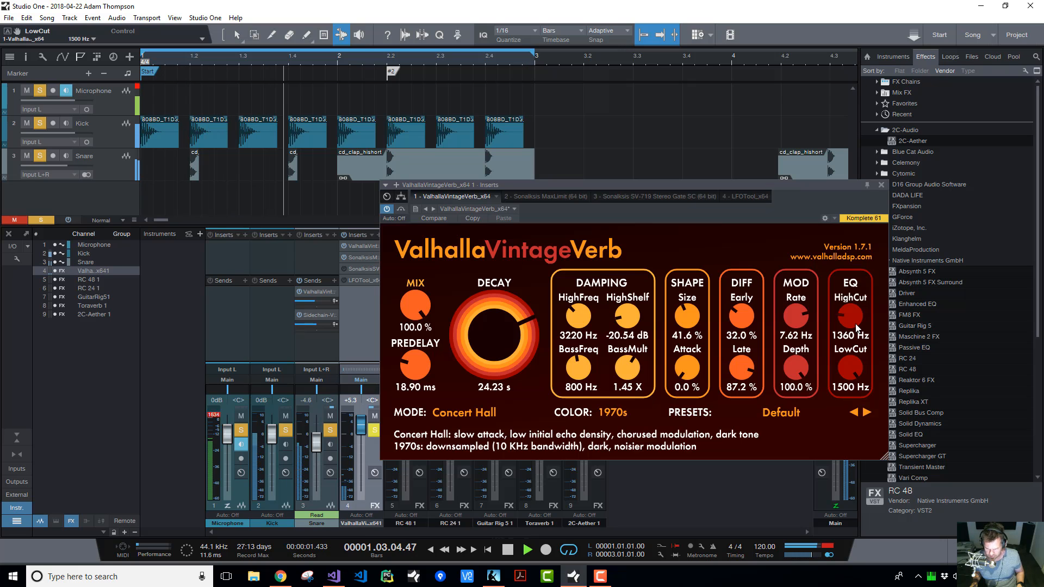
Set the reverb EQ's HighCut to 3340 Hz and LowCut to 1250 Hz
left_click_drag(853, 320, 838, 305)
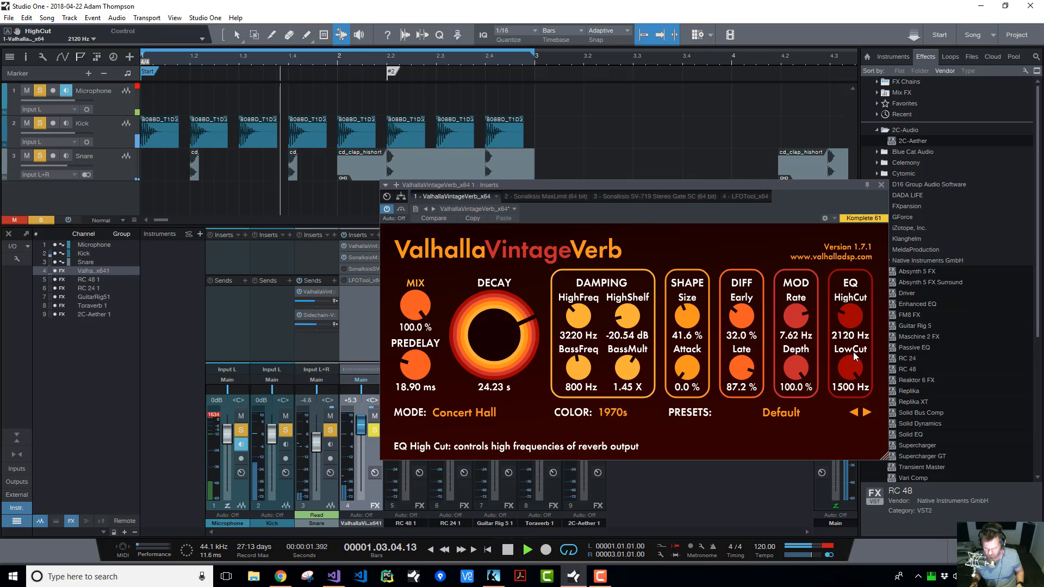
mouse_move(850, 366)
left_mouse_down()
mouse_move(846, 386)
mouse_move(845, 367)
left_mouse_up()
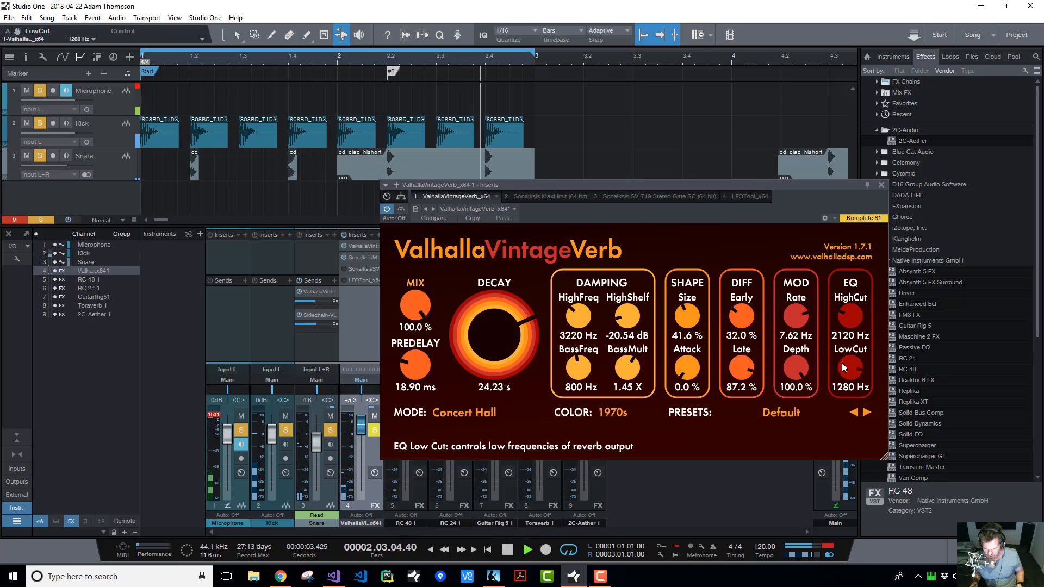
left_click_drag(849, 306, 831, 344)
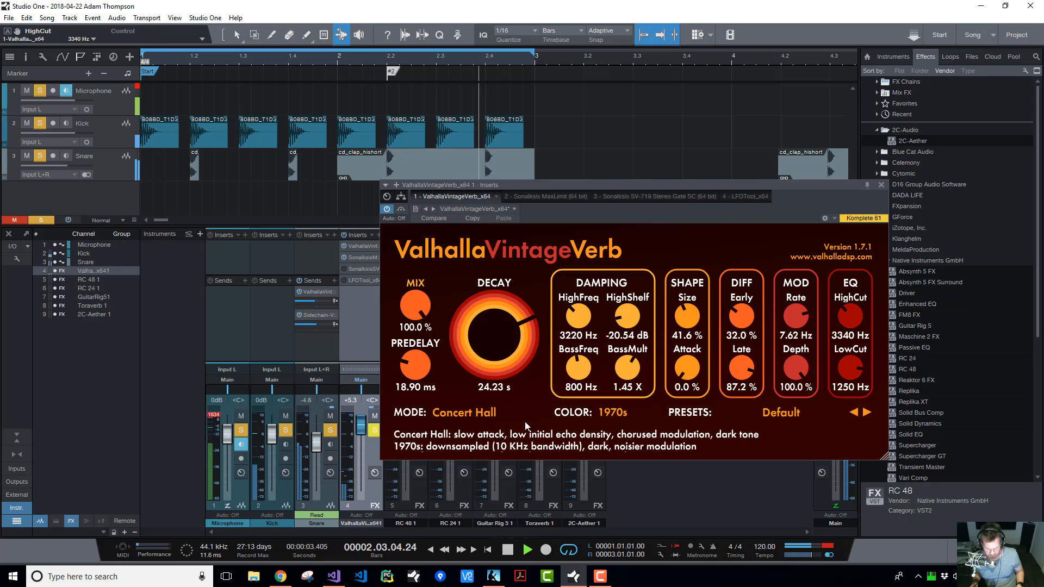
Stop playback and review the reverb modes on offer, keeping Concert Hall selected
key("space")
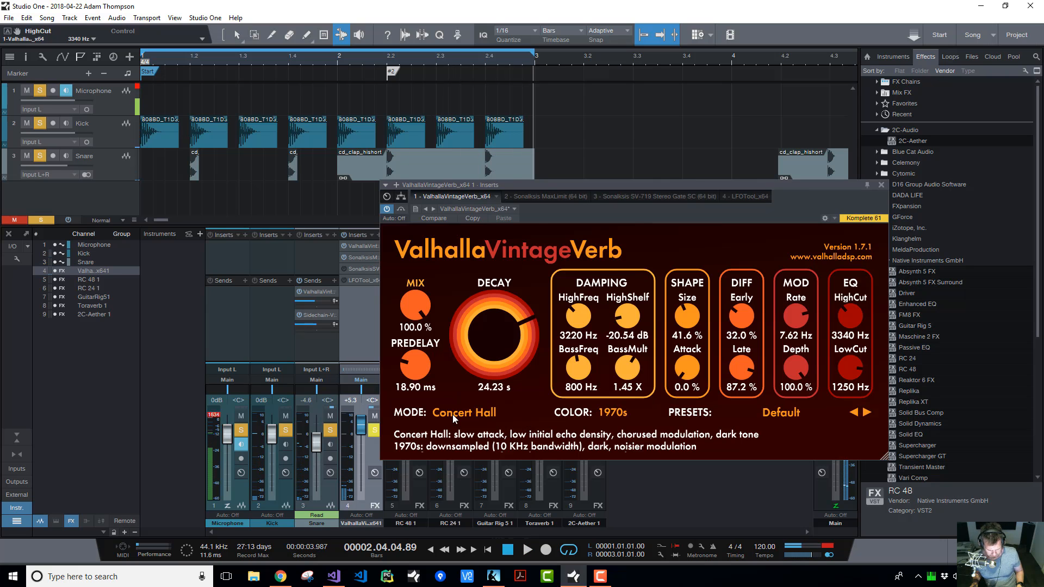
left_click(463, 414)
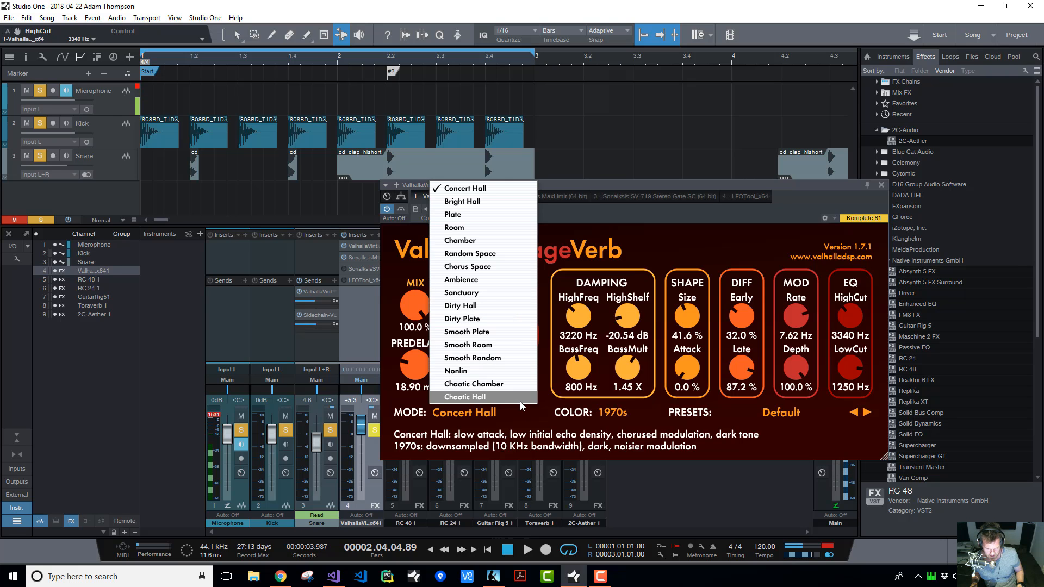
left_click(642, 234)
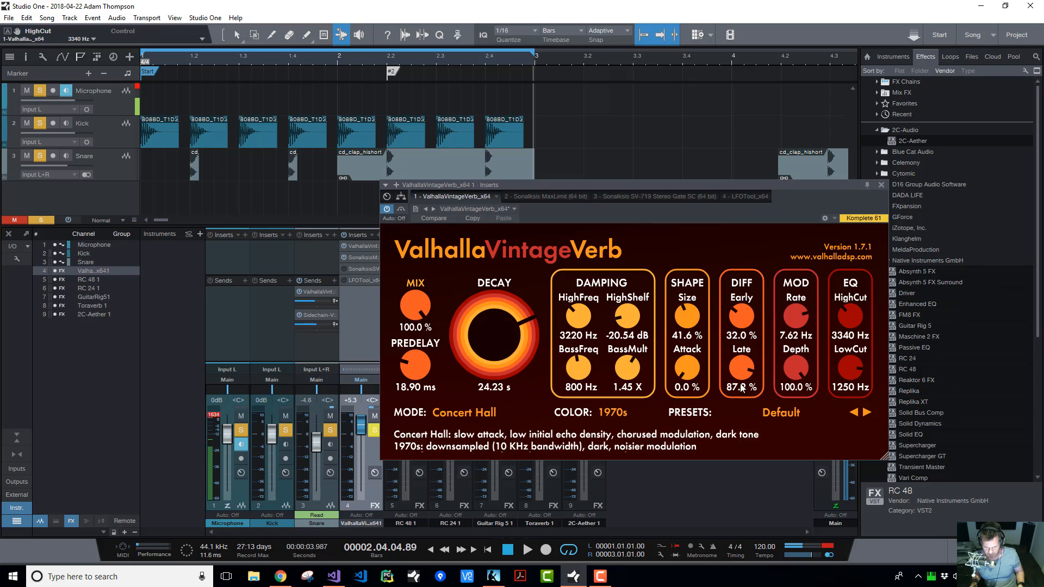
Try the reverb's Color setting at 1980s and switch it to NOW during playback
left_click(618, 416)
left_click(616, 445)
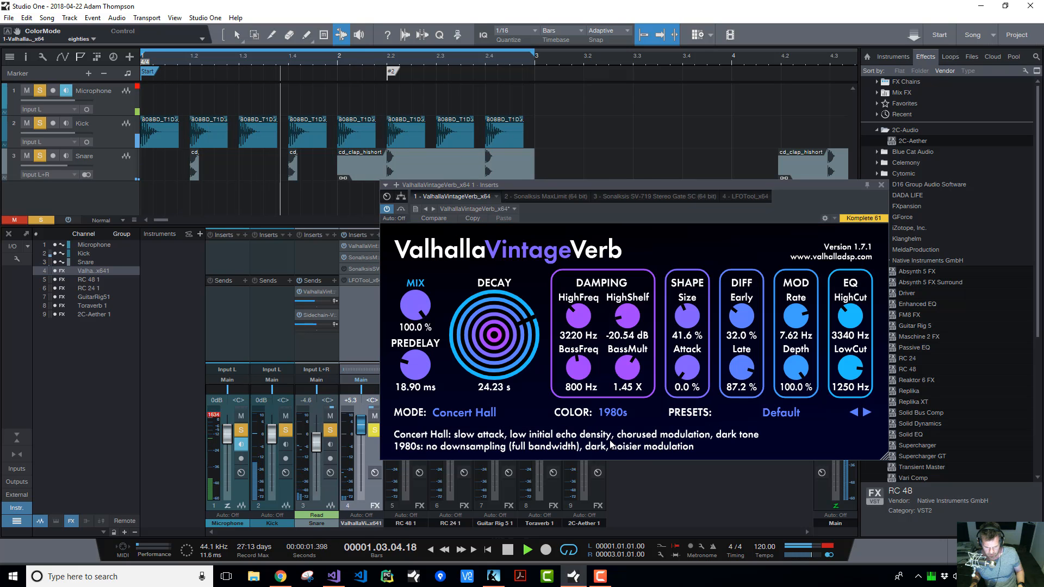
left_click(623, 413)
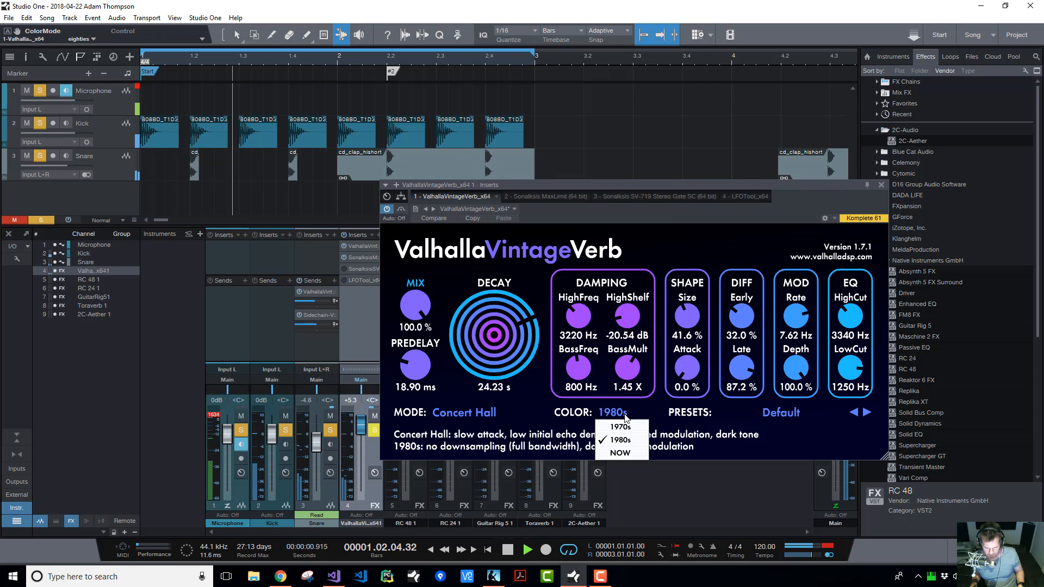
left_click(628, 455)
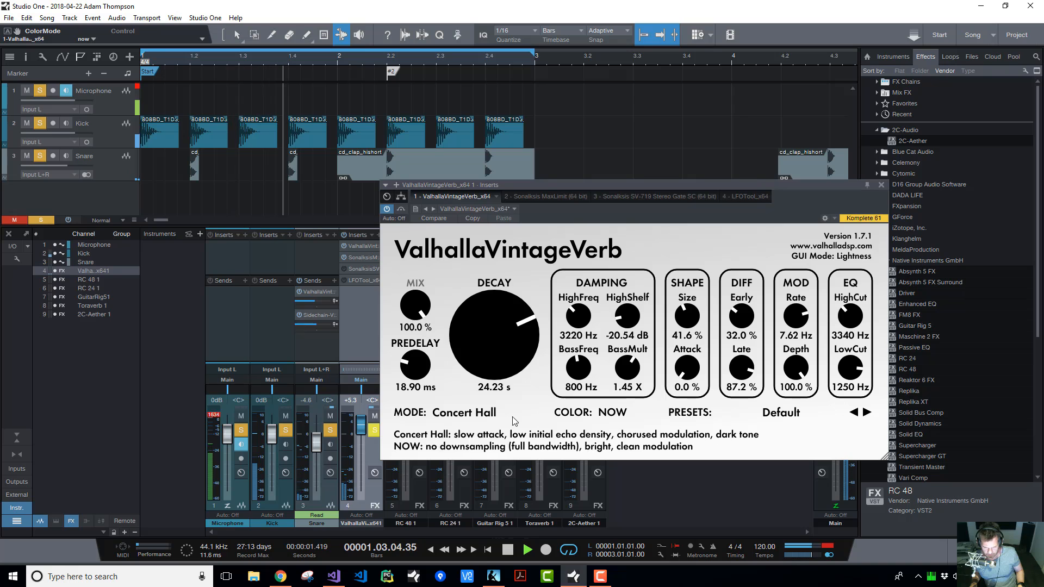
Try the reverb's Bright Hall mode during playback and switch the mode to Plate
left_click(471, 415)
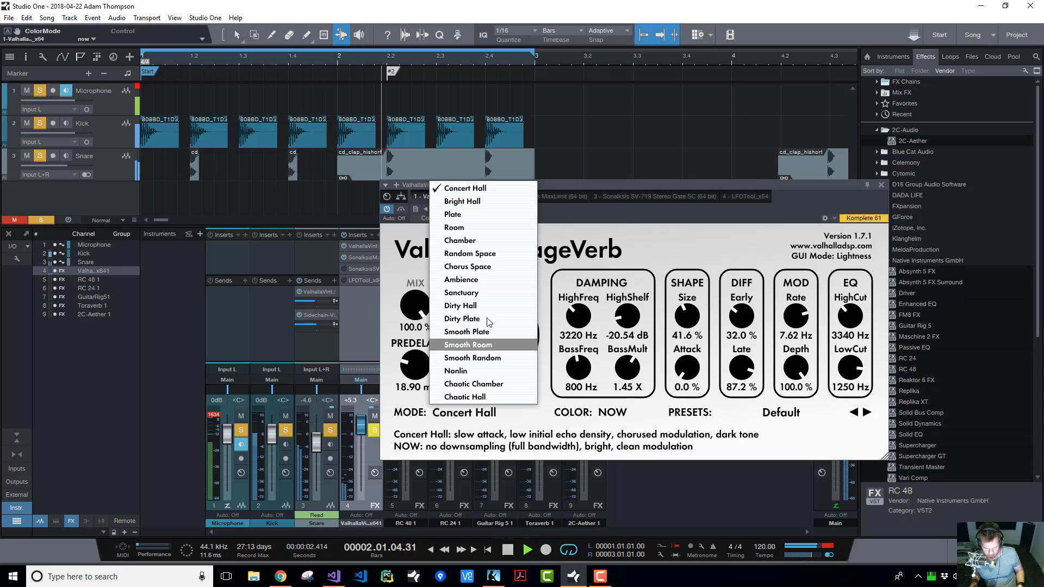
left_click(462, 201)
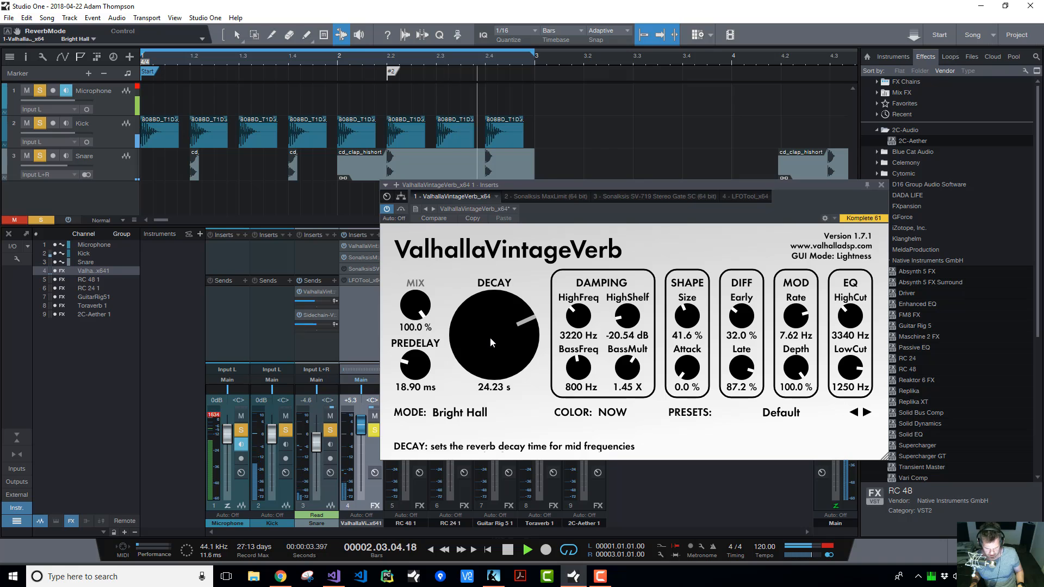
left_click(492, 413)
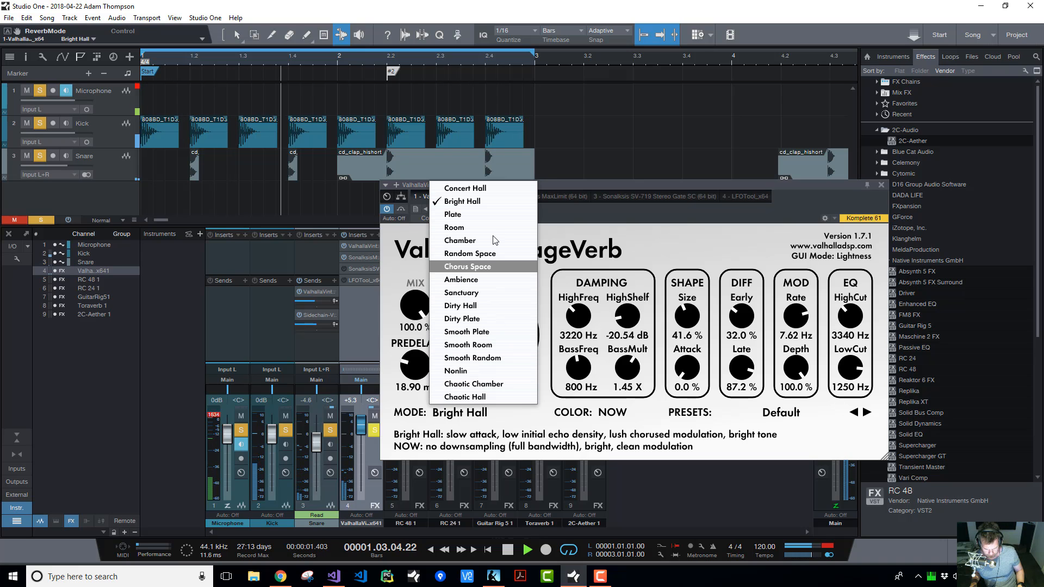
left_click(469, 213)
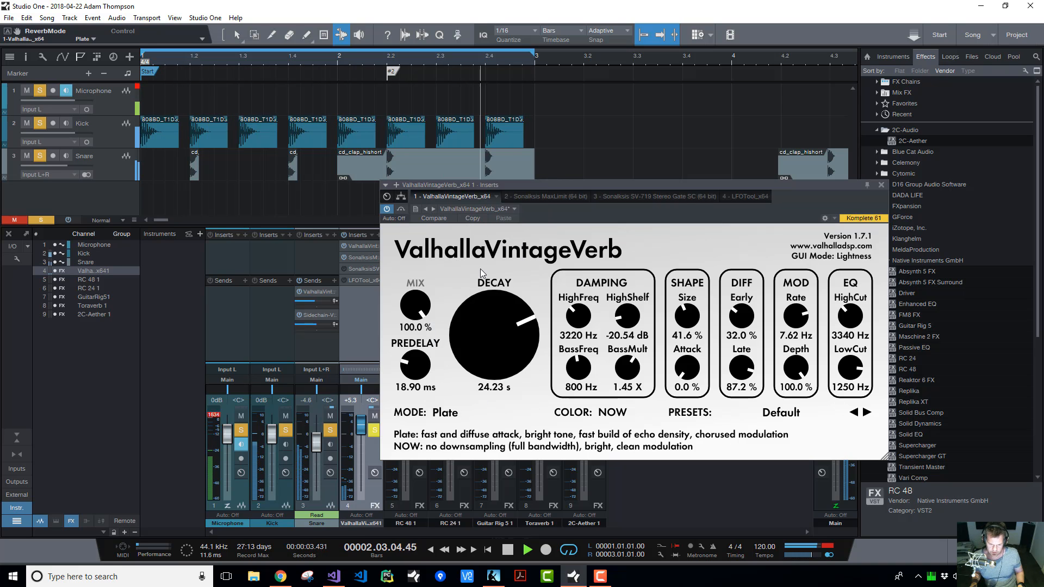
Open up the reverb EQ by setting HighCut to 20000 Hz and LowCut to 10 Hz
left_click_drag(860, 324, 839, 268)
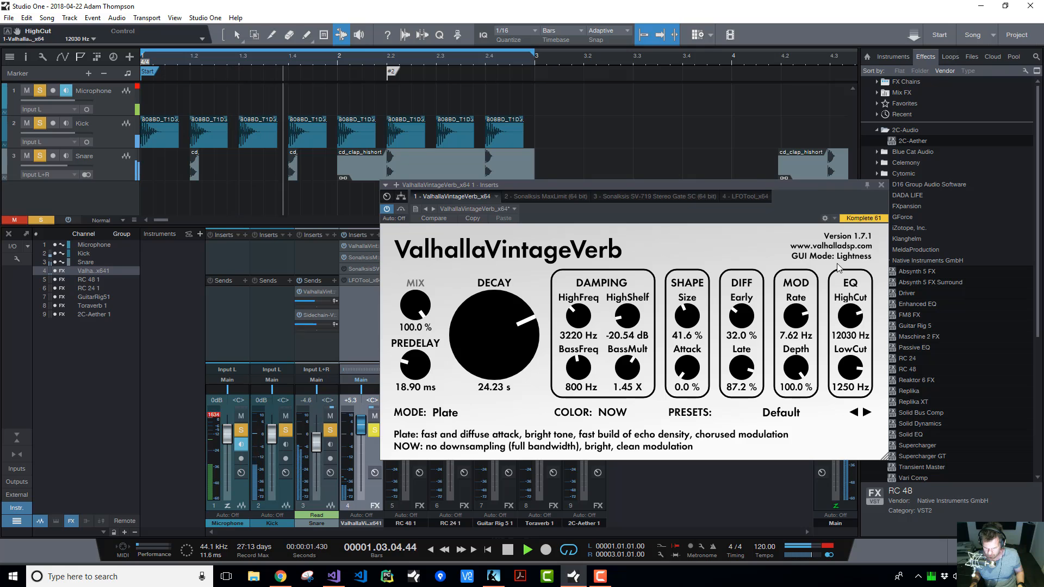
left_click_drag(850, 369, 842, 413)
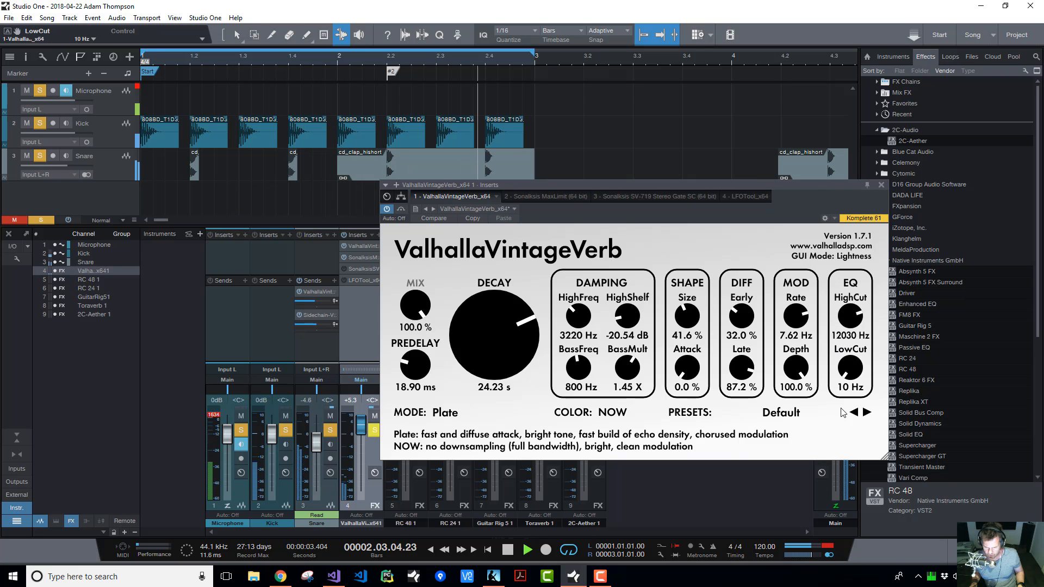
left_click_drag(850, 316, 848, 257)
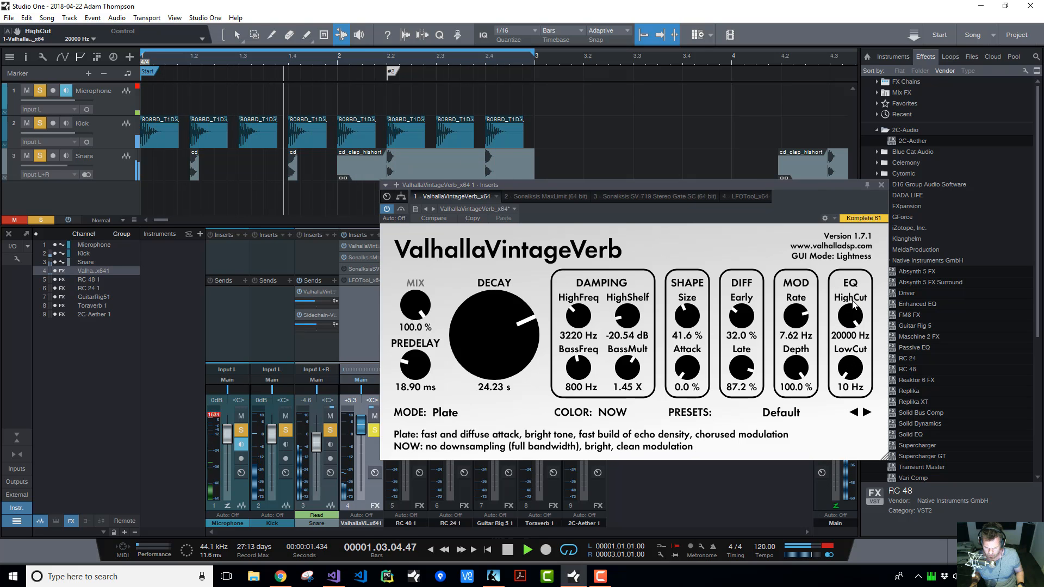
Set the reverb's modulation to 3.94 Hz Rate and 29.2 % Depth, and its diffusion to 23.6 % Early and 30.8 % Late
left_click_drag(850, 313, 762, 467)
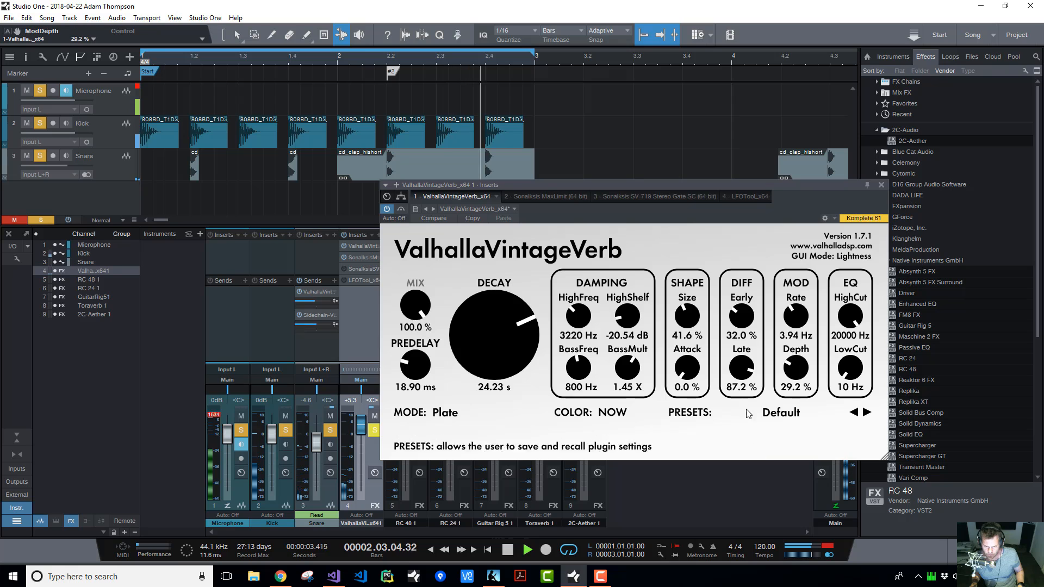
left_click_drag(740, 368, 727, 414)
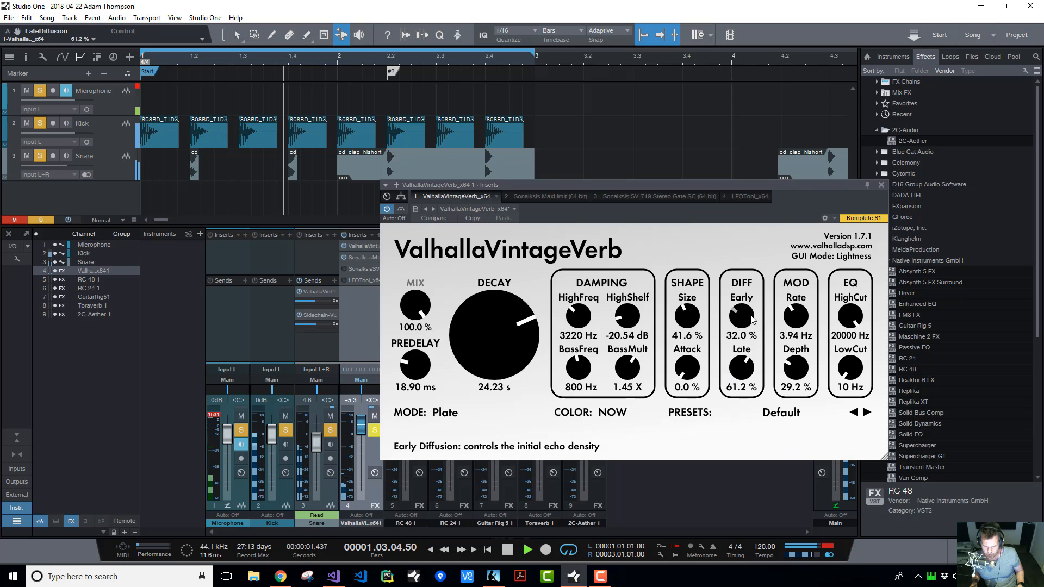
left_click_drag(737, 320, 711, 428)
left_click_drag(740, 370, 689, 315)
Try higher Attack amounts on the reverb's shape and settle Attack at 19.6 %
left_click_drag(686, 378, 683, 348)
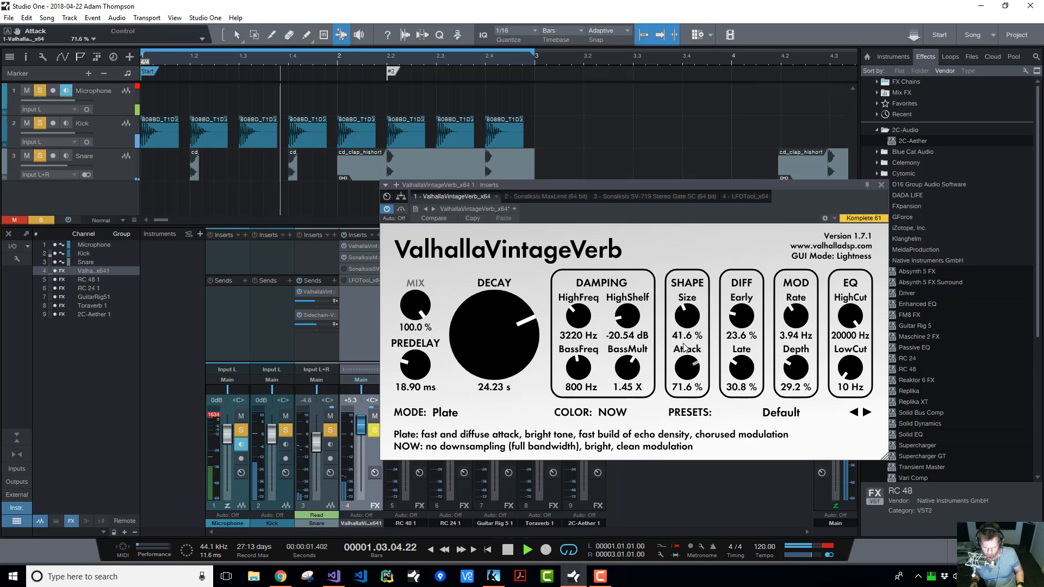
left_click(687, 372)
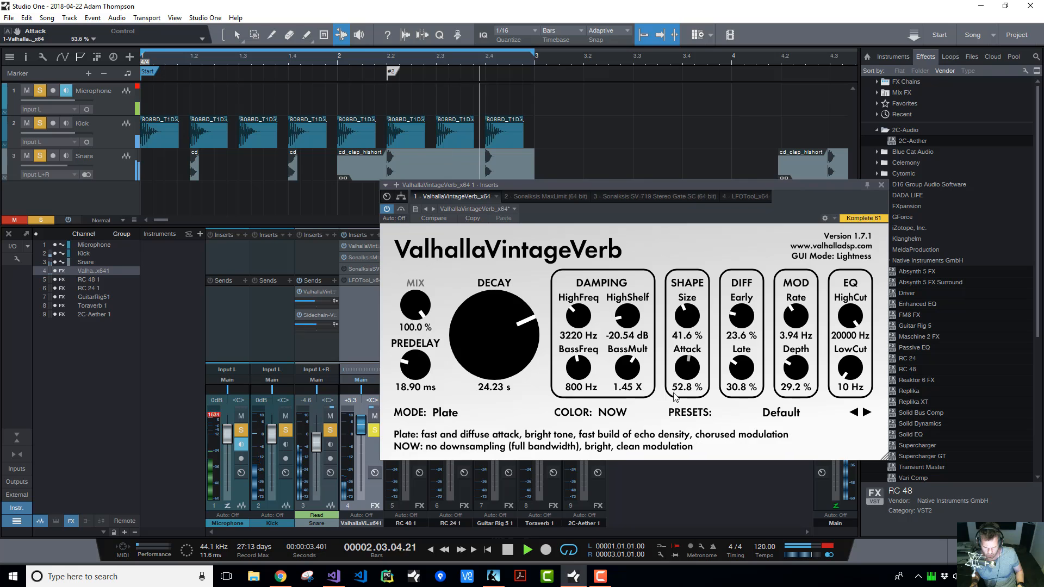
left_click_drag(687, 368, 682, 378)
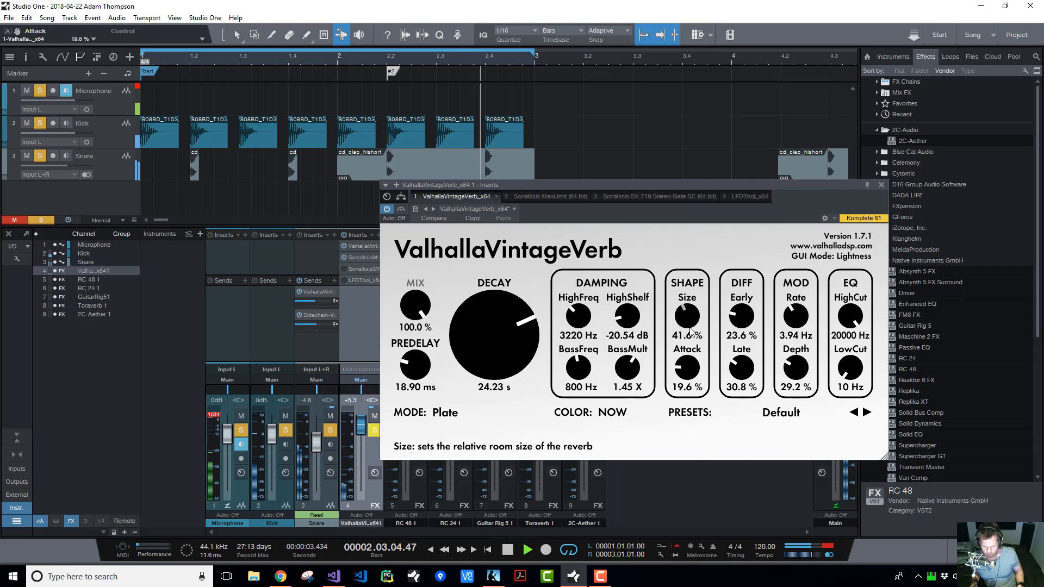
Audition the reverb's Room mode and return the mode to Plate
left_click(445, 412)
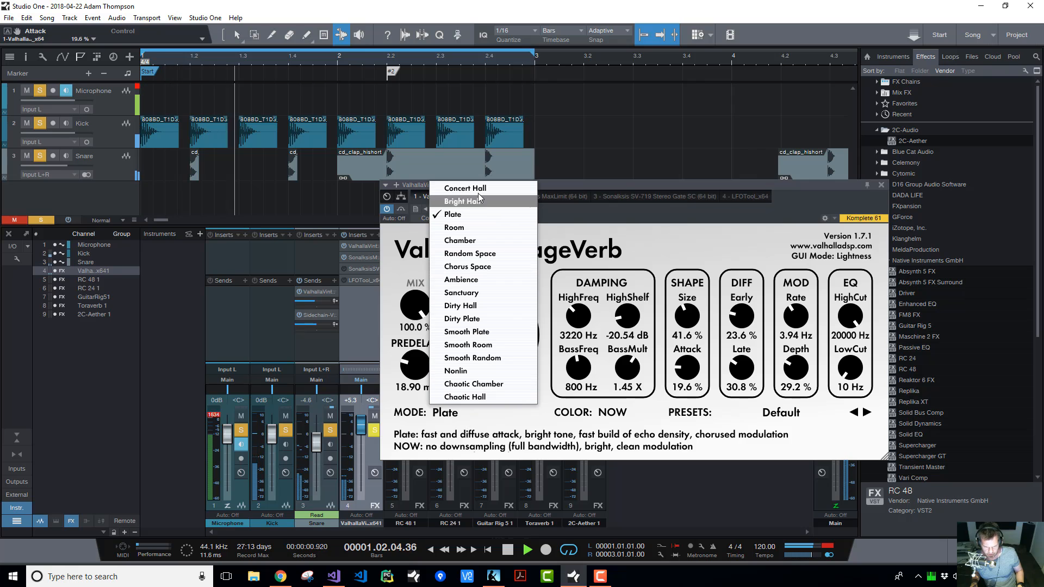
left_click(455, 228)
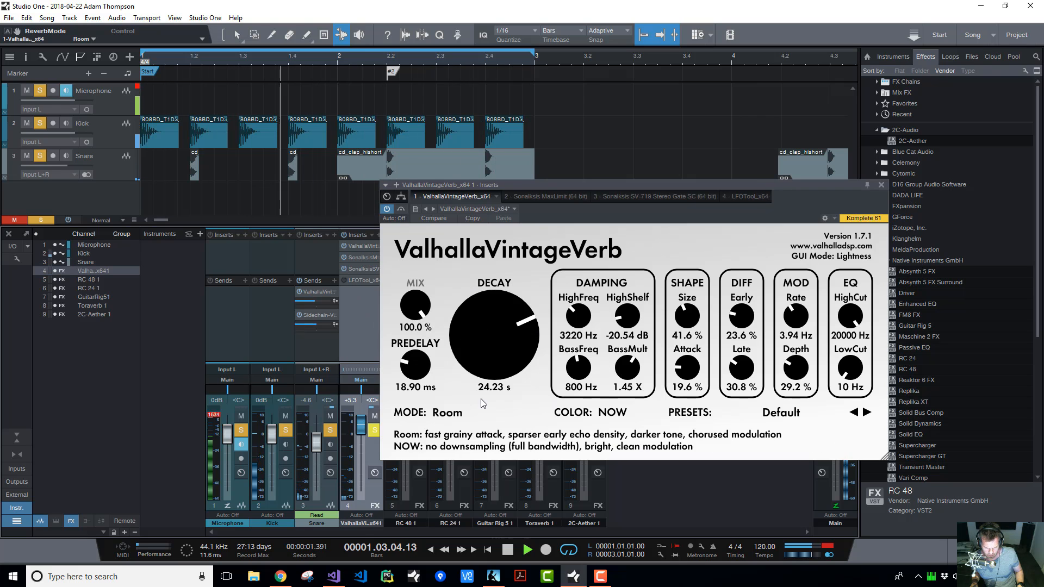
left_click(452, 412)
left_click(457, 212)
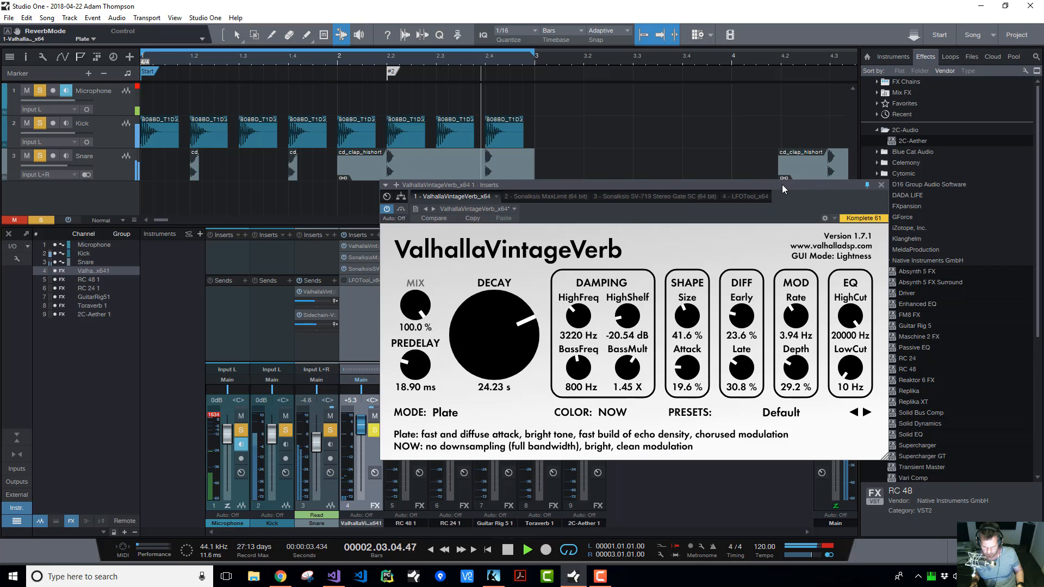
Move the reverb window aside, open the channel's MaxLimit insert and try its Threshold at -4.06 dB
left_click_drag(865, 185, 963, 191)
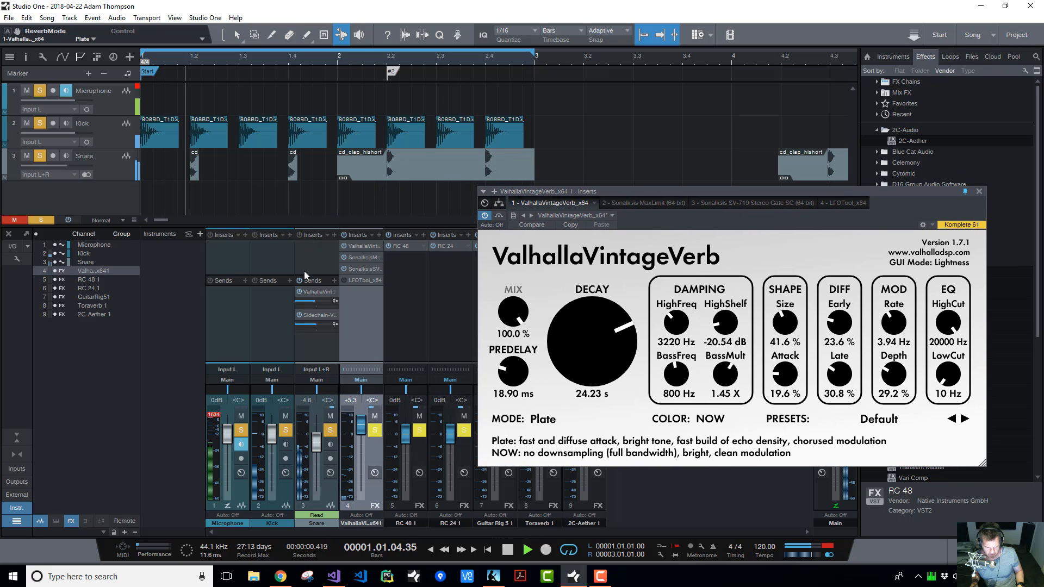
double_click(359, 255)
left_click_drag(860, 259, 278, 301)
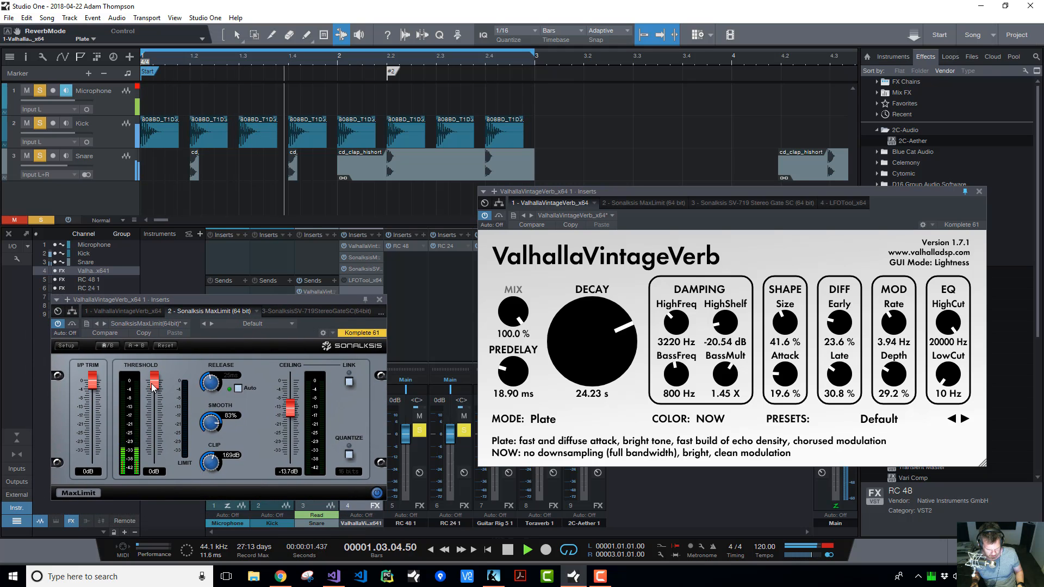
mouse_move(154, 379)
left_mouse_down()
mouse_move(154, 415)
mouse_move(154, 390)
left_mouse_up()
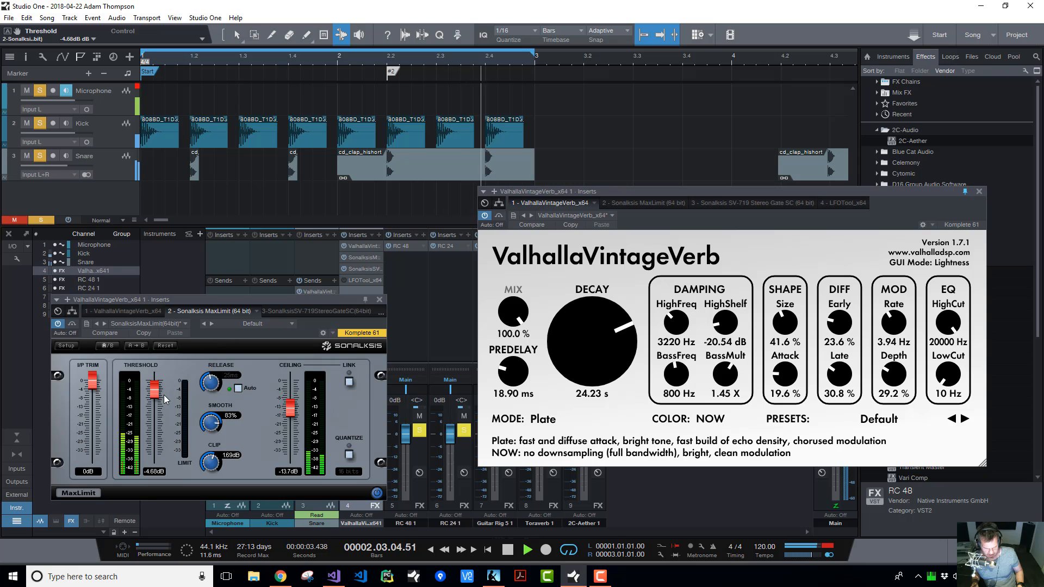
left_click_drag(155, 390, 156, 390)
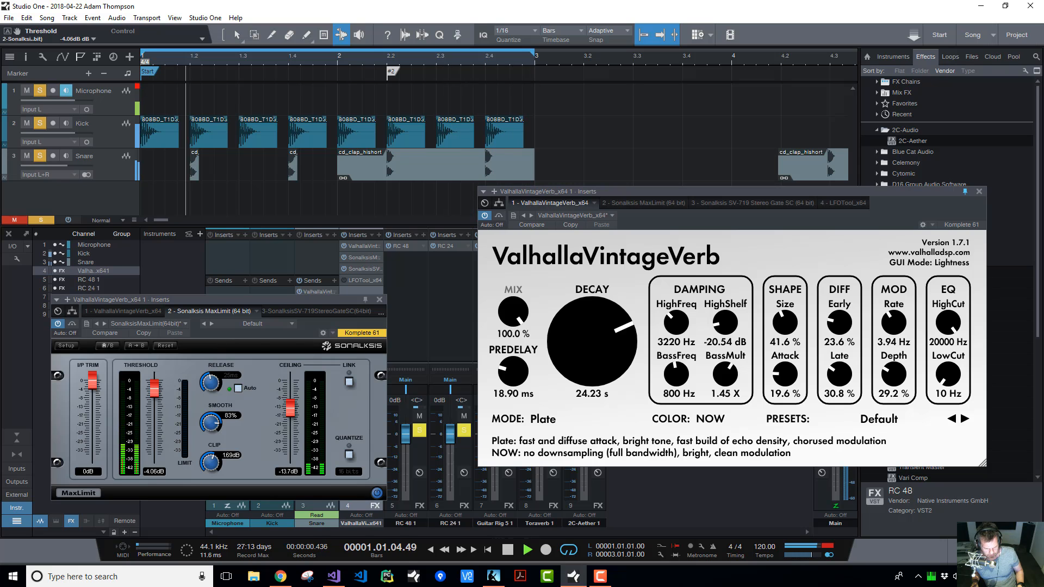
Close the MaxLimit window and remove the plug-in from the reverb channel's inserts
left_click(380, 299)
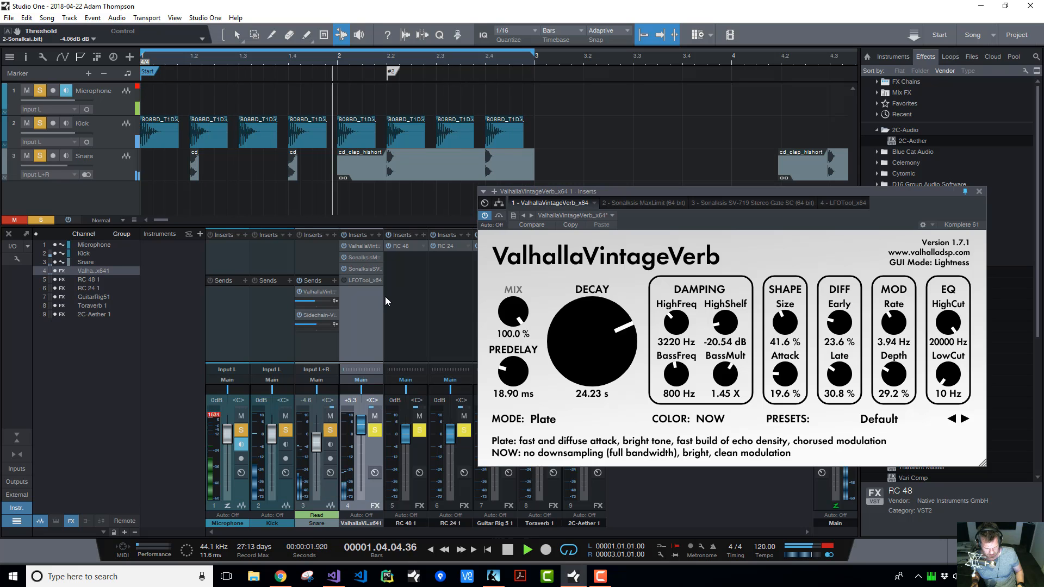
right_click(370, 256)
left_click(360, 342)
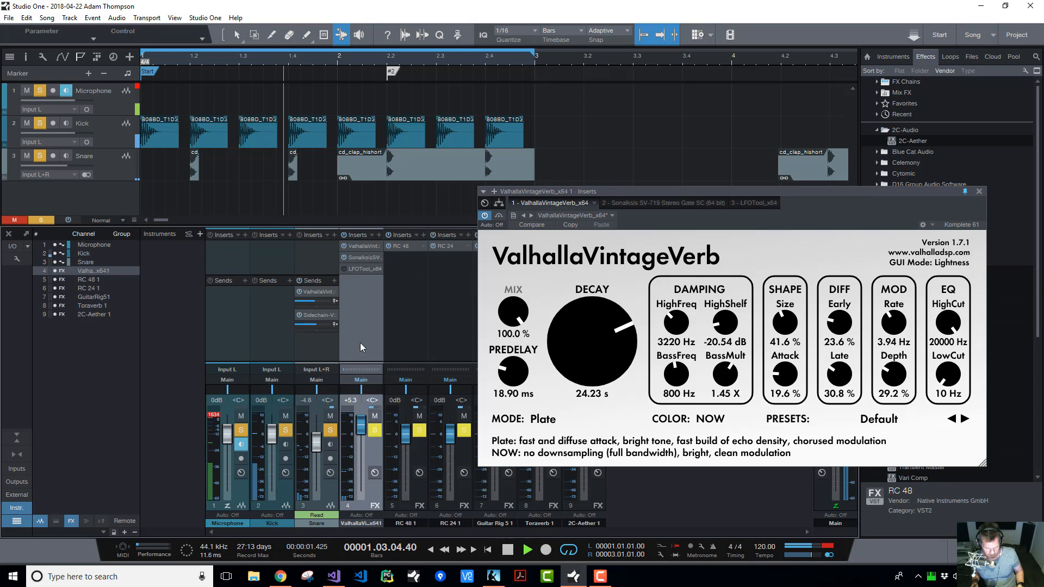
Set the reverb channel's SV-719 gate to 74 ms Hold and 454 ms Release, and move its window clear of the inserts
left_click(361, 257)
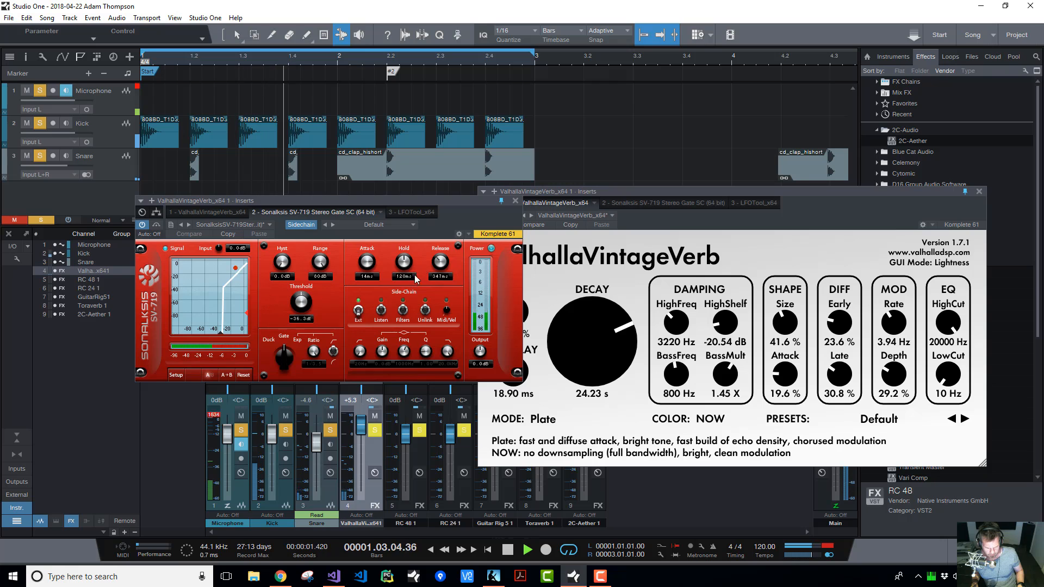
left_click_drag(440, 262, 404, 271)
left_click_drag(401, 201, 312, 334)
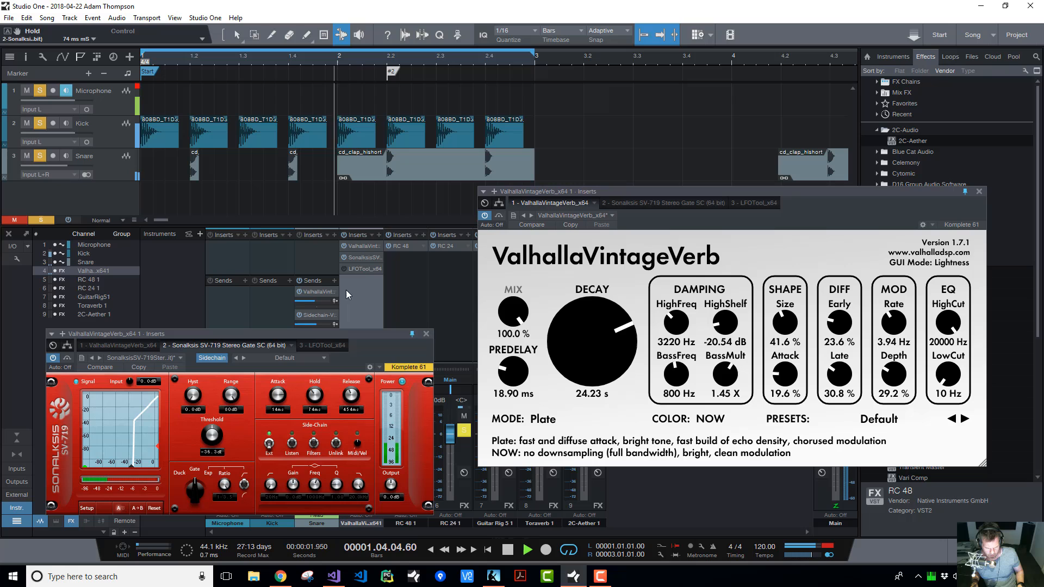
left_click(380, 235)
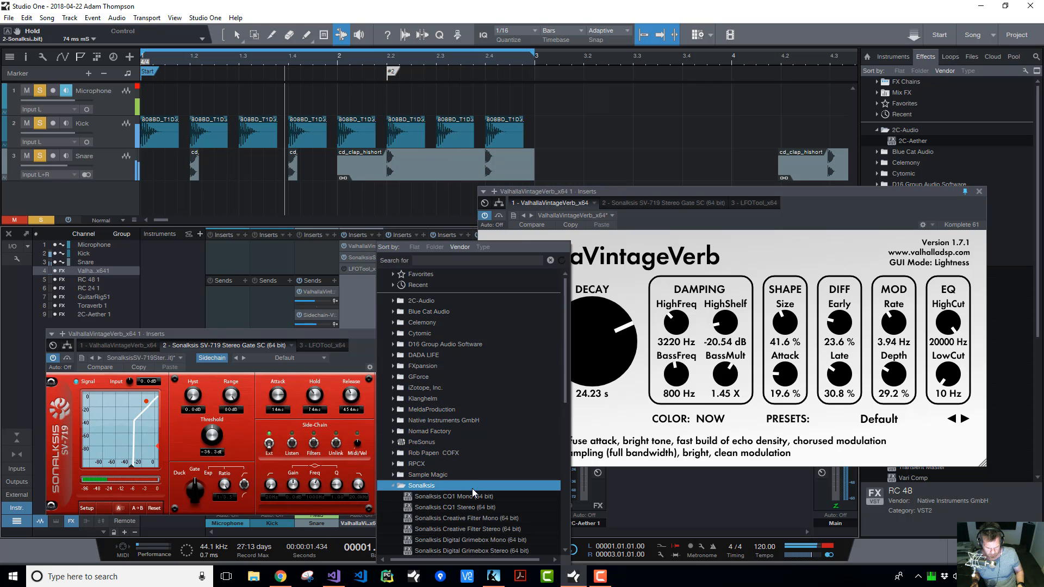
scroll(485, 485, "down", 1)
scroll(485, 486, "down", 2)
left_click(356, 302)
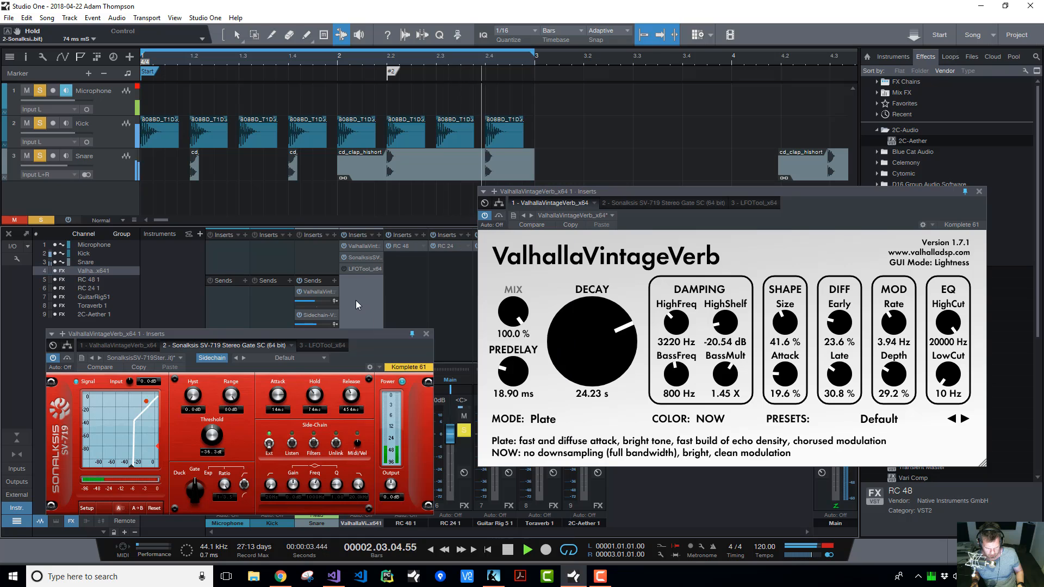
Add a fresh Sonalksis MaxLimit to the reverb channel and place it between the reverb and the gate
left_click(380, 235)
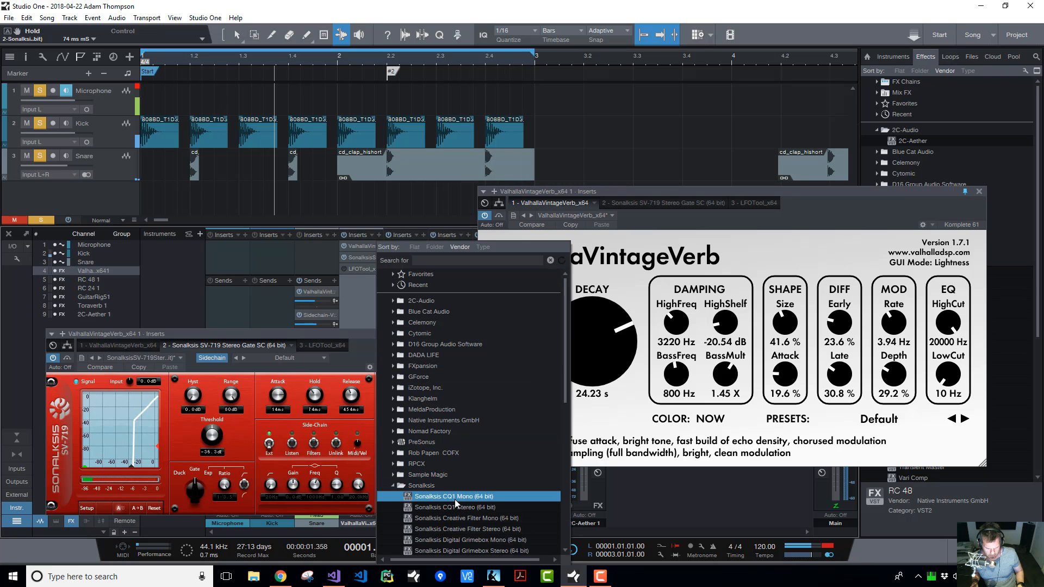
scroll(474, 474, "down", 5)
scroll(474, 474, "down", 5)
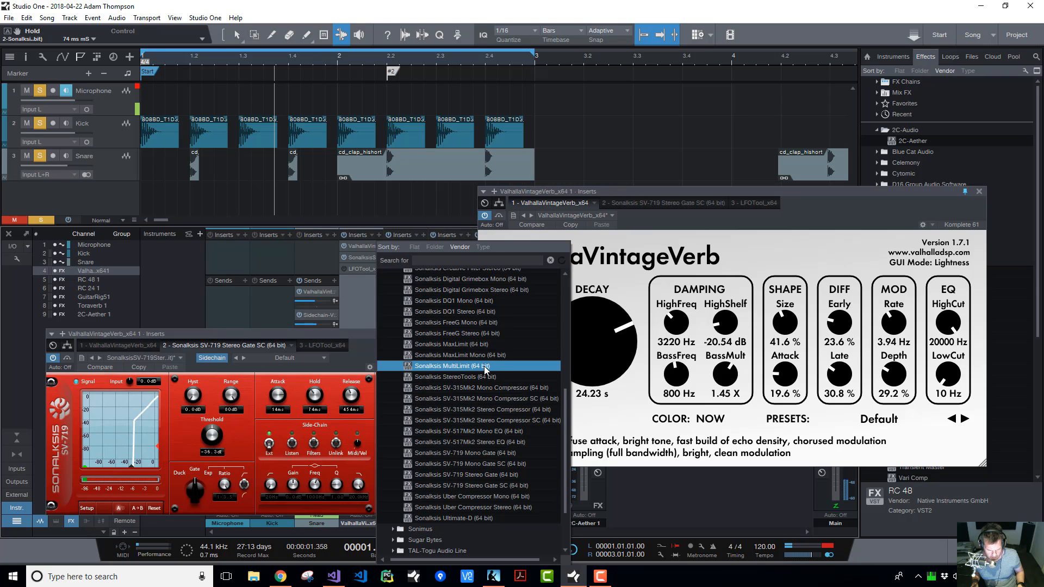
left_click(475, 344)
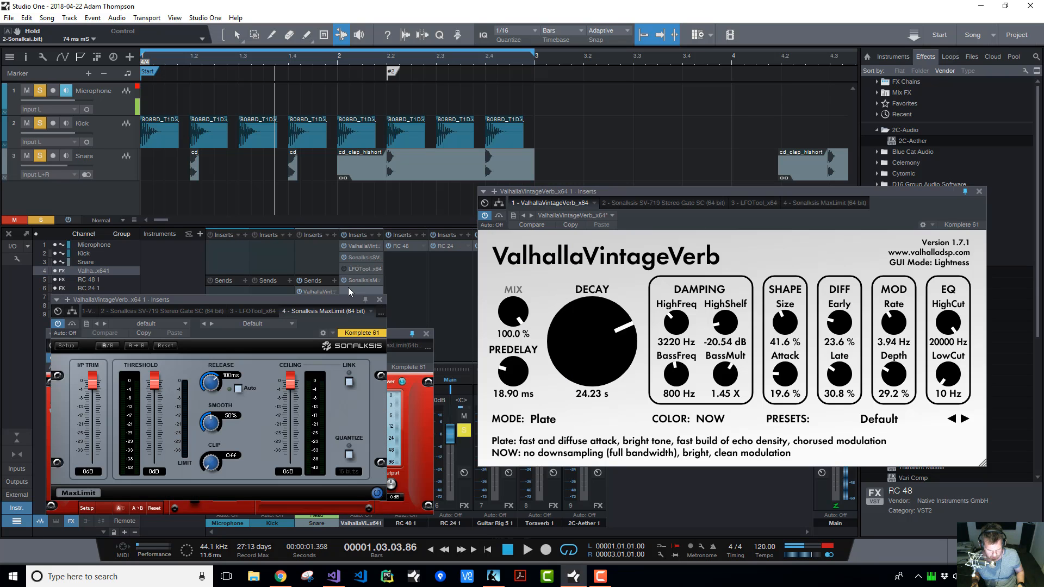
left_click_drag(353, 283, 351, 252)
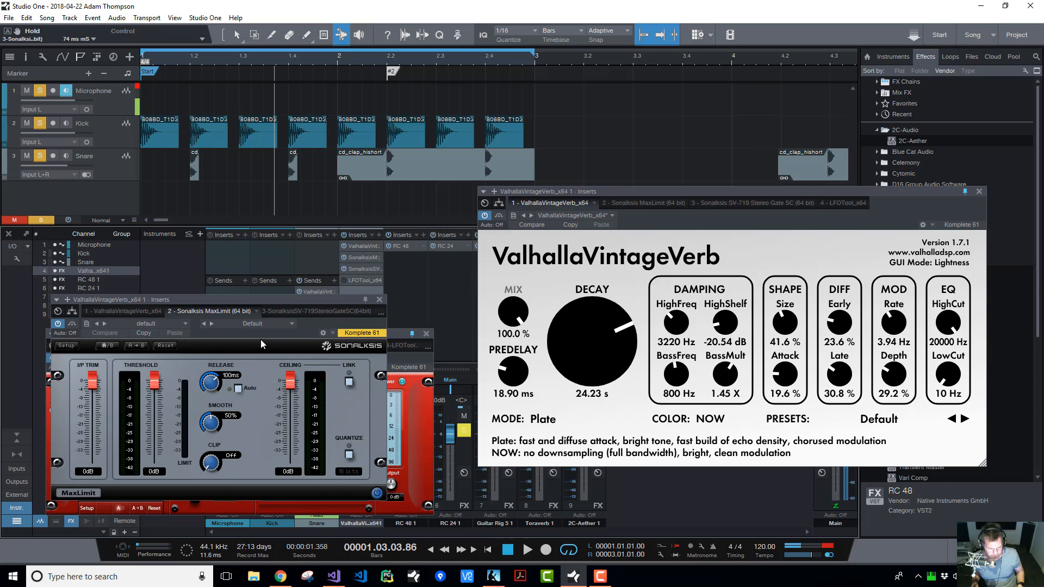
Play the loop, try MaxLimit with -5.47 dB Threshold and 3 ms Release, and remove it from the reverb channel
key("space")
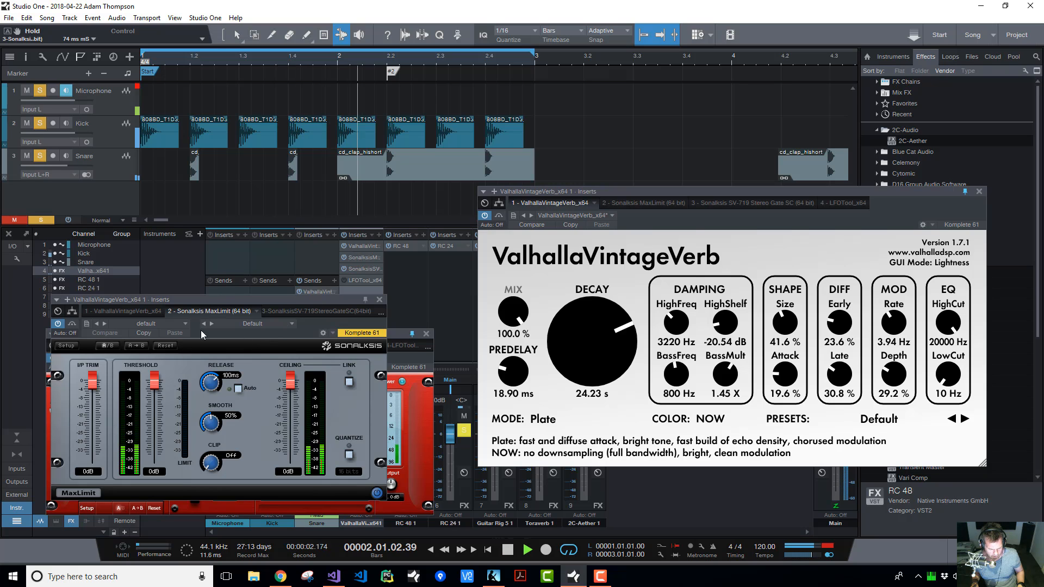
mouse_move(156, 384)
left_mouse_down()
mouse_move(156, 396)
mouse_move(208, 408)
mouse_move(153, 394)
left_mouse_up()
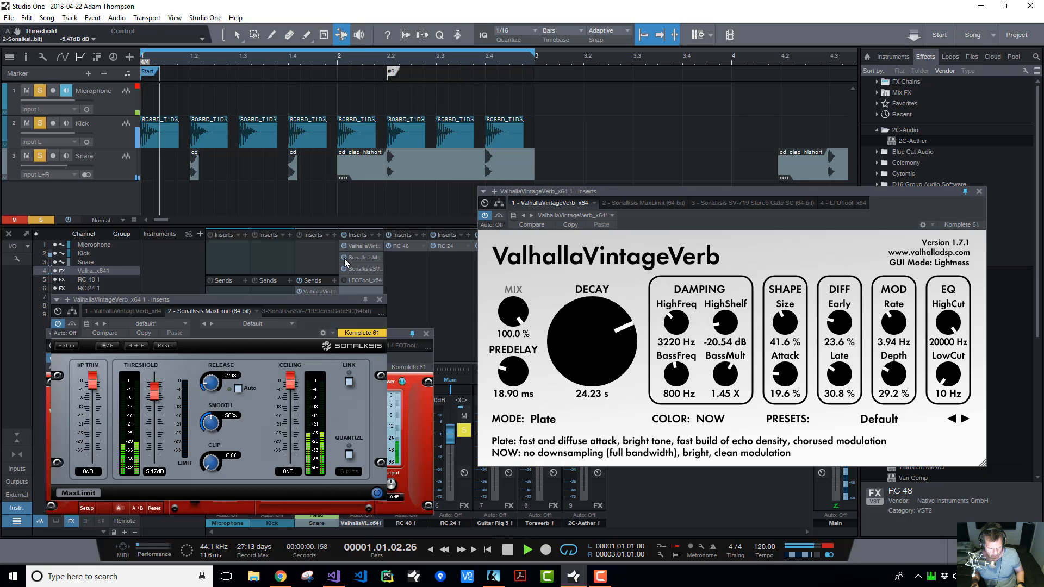
left_click(379, 258)
left_click(391, 388)
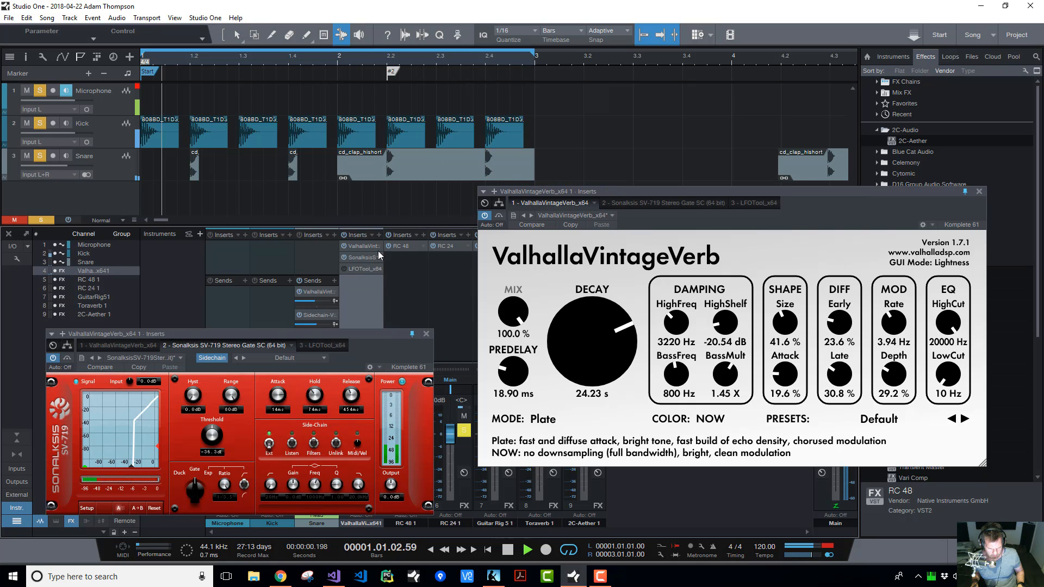
Add the Sonalksis SV-315Mk2 Stereo Compressor to the reverb channel's inserts
left_click(377, 234)
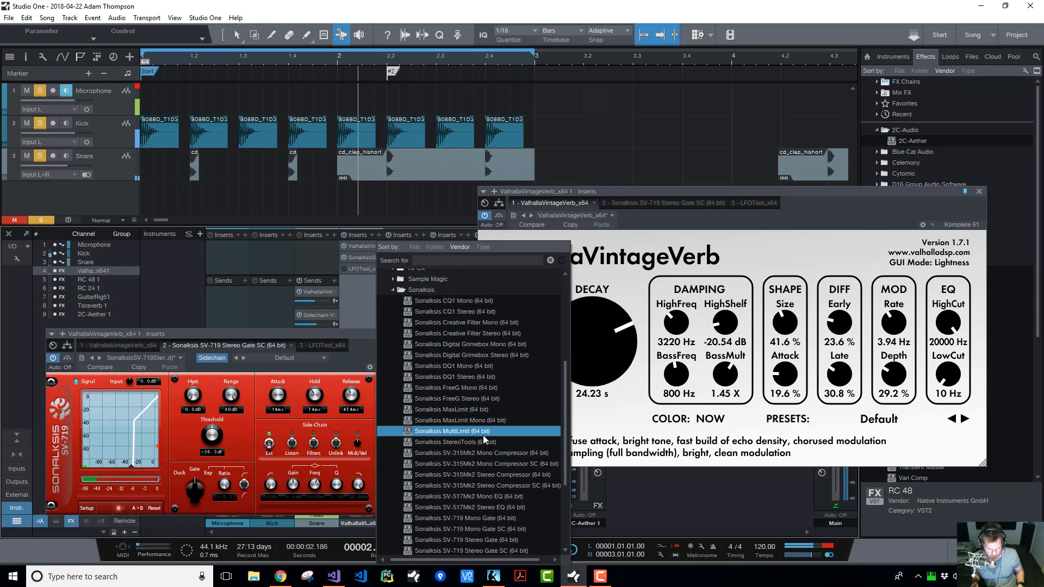
scroll(492, 433, "down", 3)
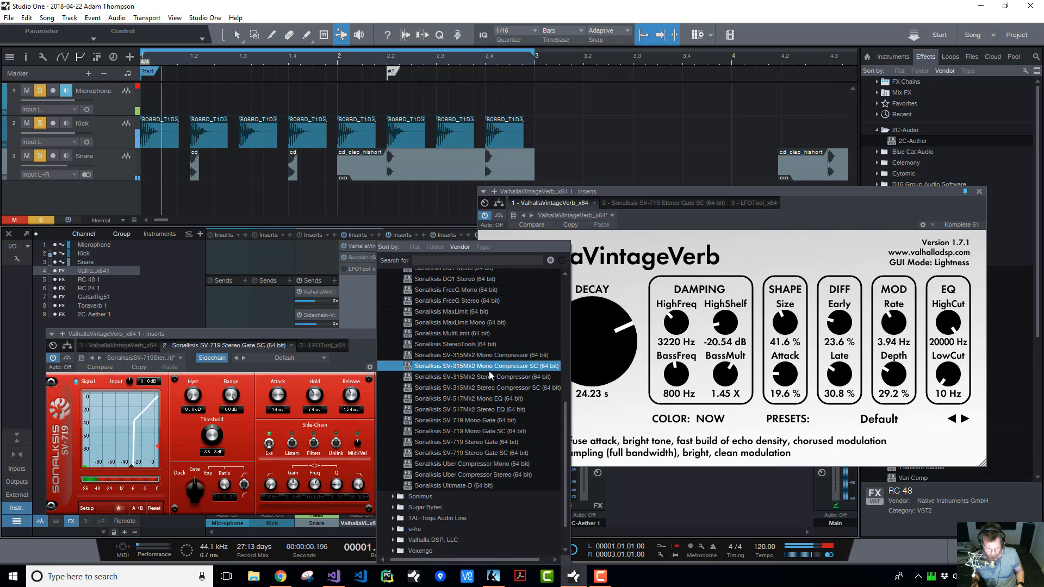
left_click(475, 377)
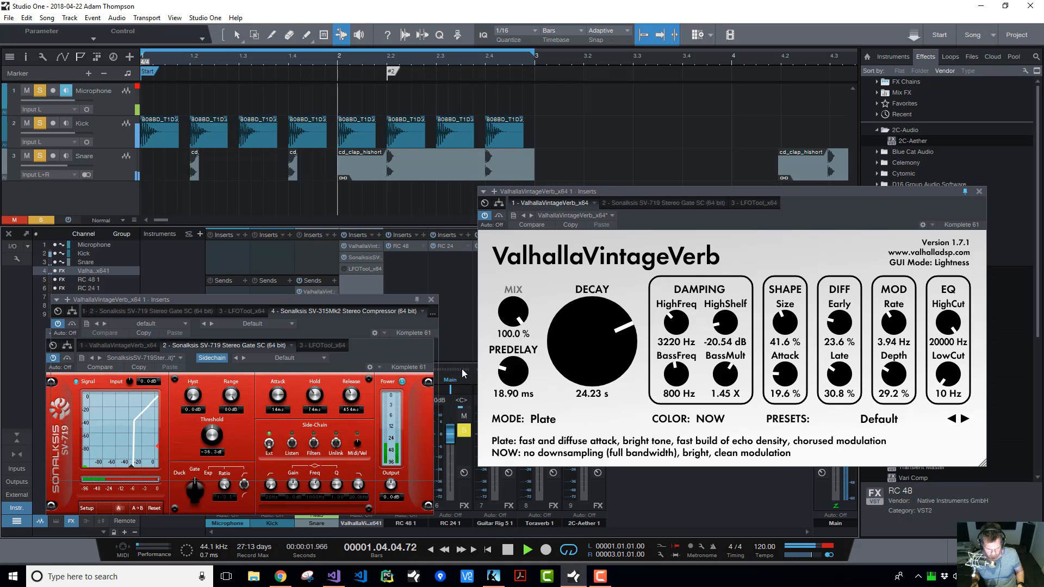
Place the SV-315Mk2 compressor between the reverb and the gate, and set its Threshold to -20.6 dB and Knee to 30 dB
left_click_drag(357, 278, 354, 262)
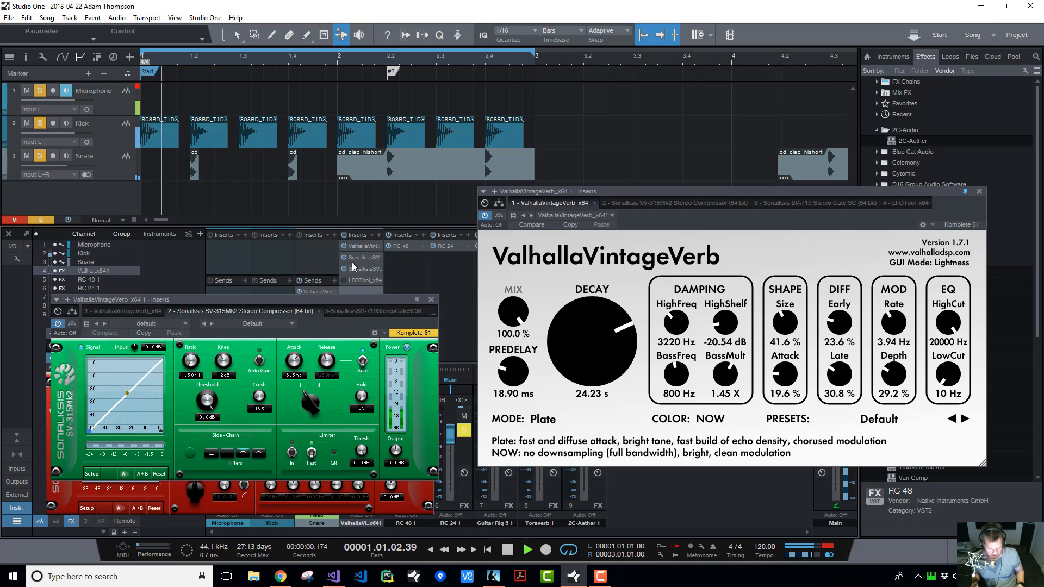
left_click_drag(199, 379, 199, 426)
scroll(195, 368, "up", 5)
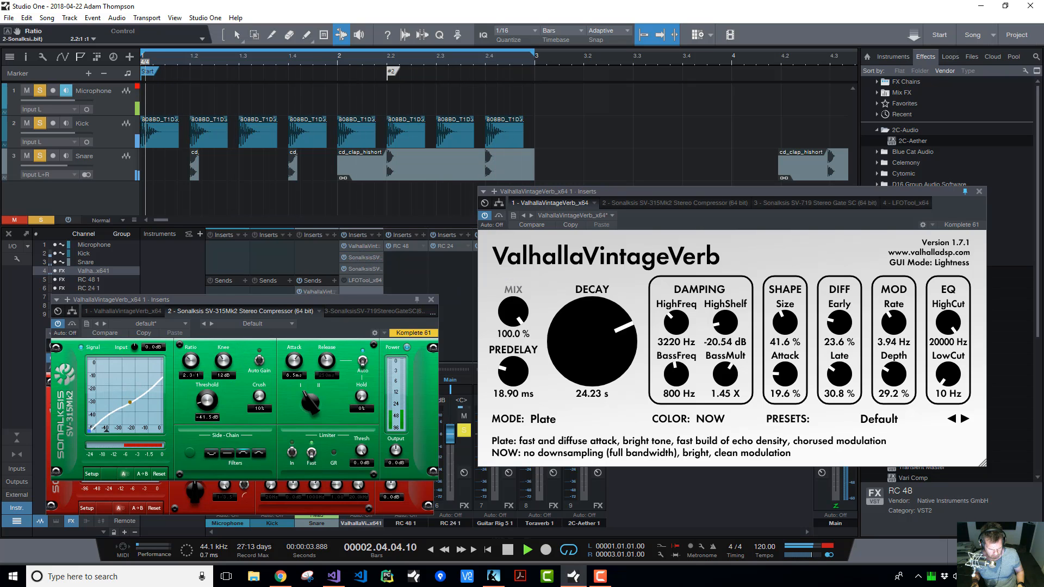
scroll(223, 361, "up", 6)
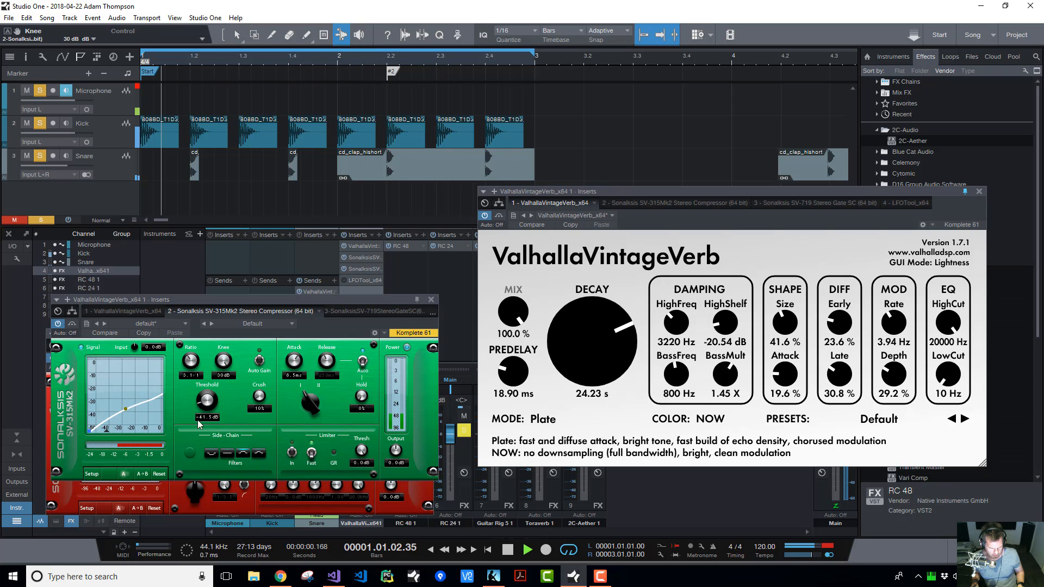
left_click_drag(199, 424, 199, 402)
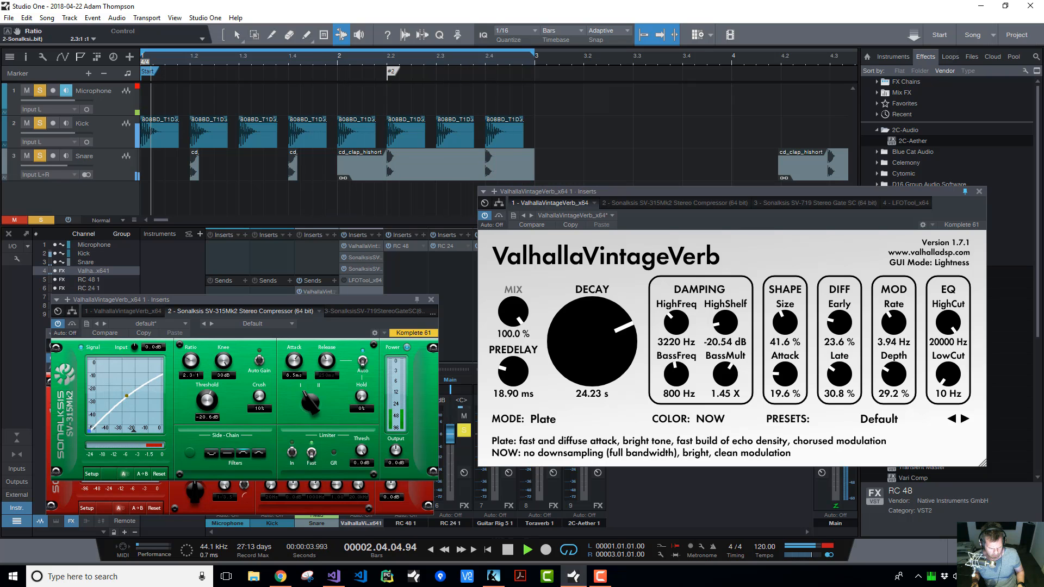
Set the SV-315Mk2 compressor to 3.4:1 Ratio, 15 dB Knee and 54% Crush, and close the compressor and gate windows
scroll(190, 361, "up", 5)
left_click_drag(230, 369, 231, 397)
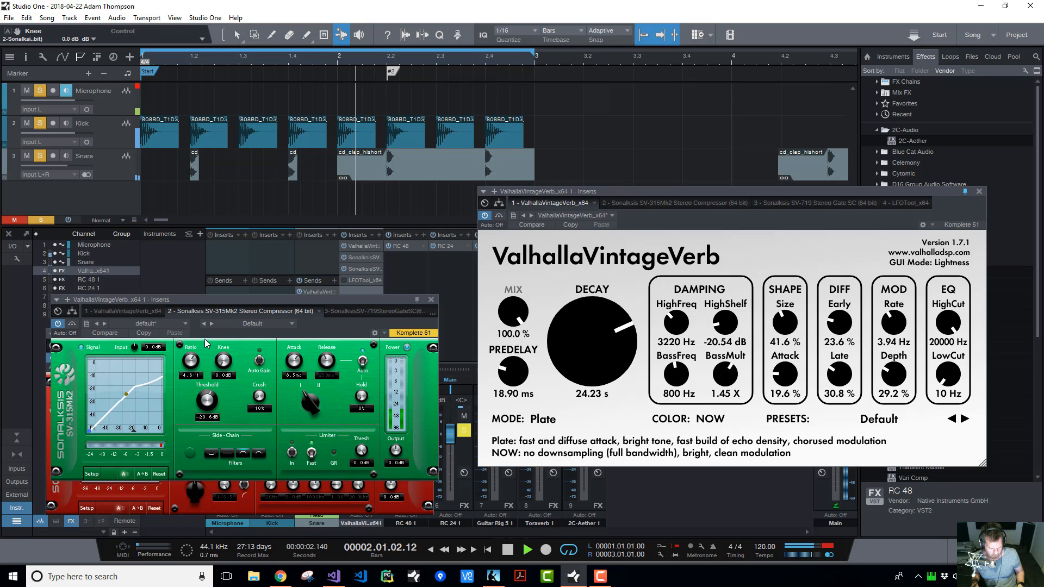
left_click_drag(223, 361, 191, 368)
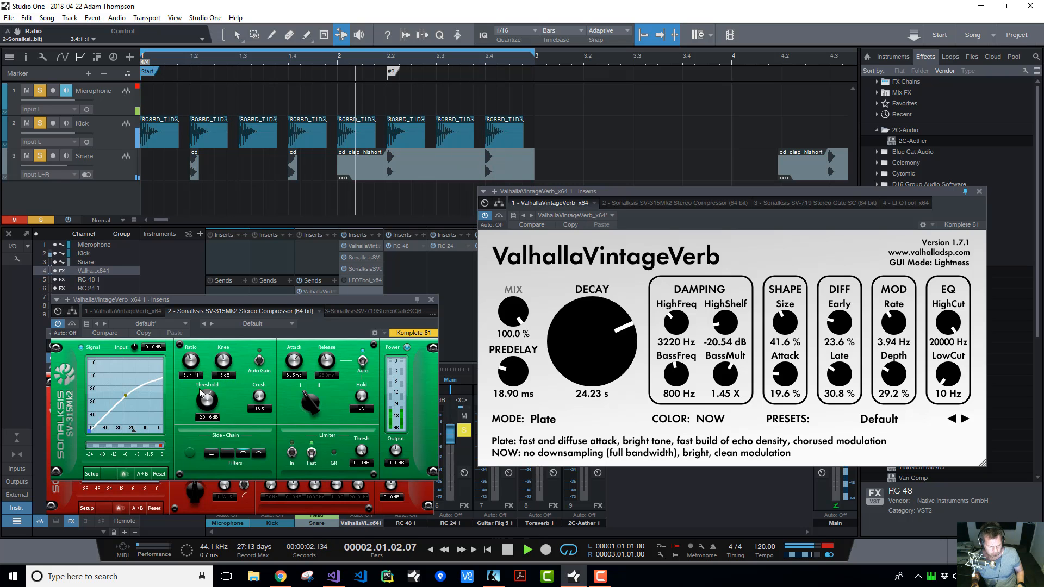
left_click(309, 379)
left_click(310, 379)
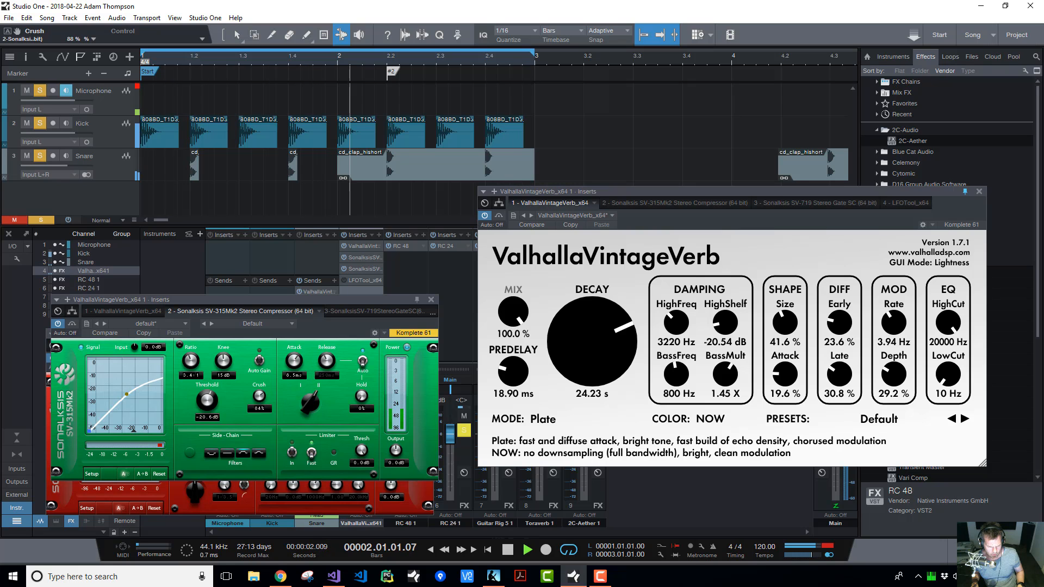
left_click(430, 300)
left_click(426, 333)
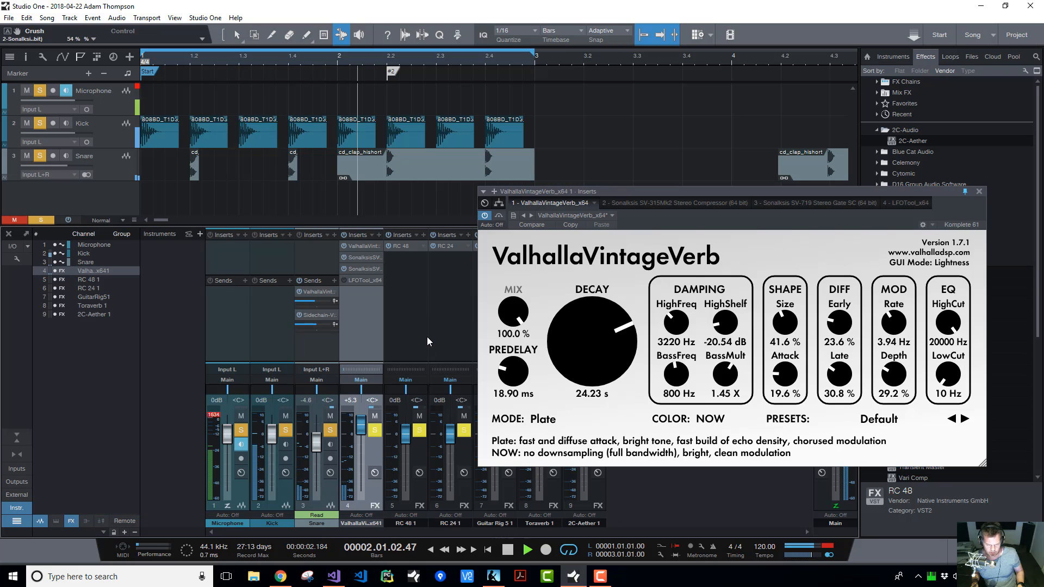
Restart loop playback and set ValhallaVintageVerb to Chamber mode with a 0.69 s Decay
key("space")
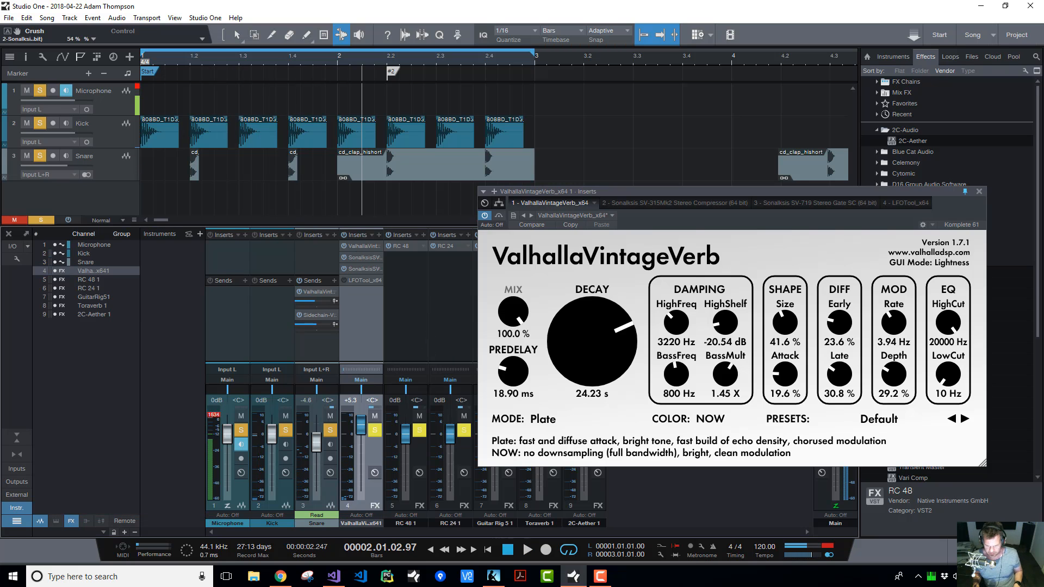
key("space")
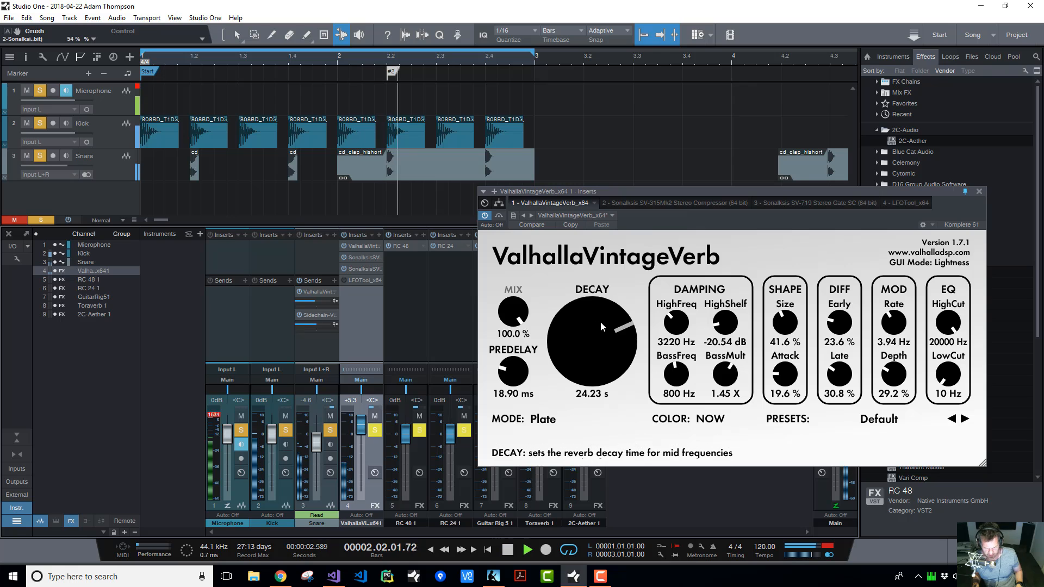
left_click(549, 419)
left_click(575, 247)
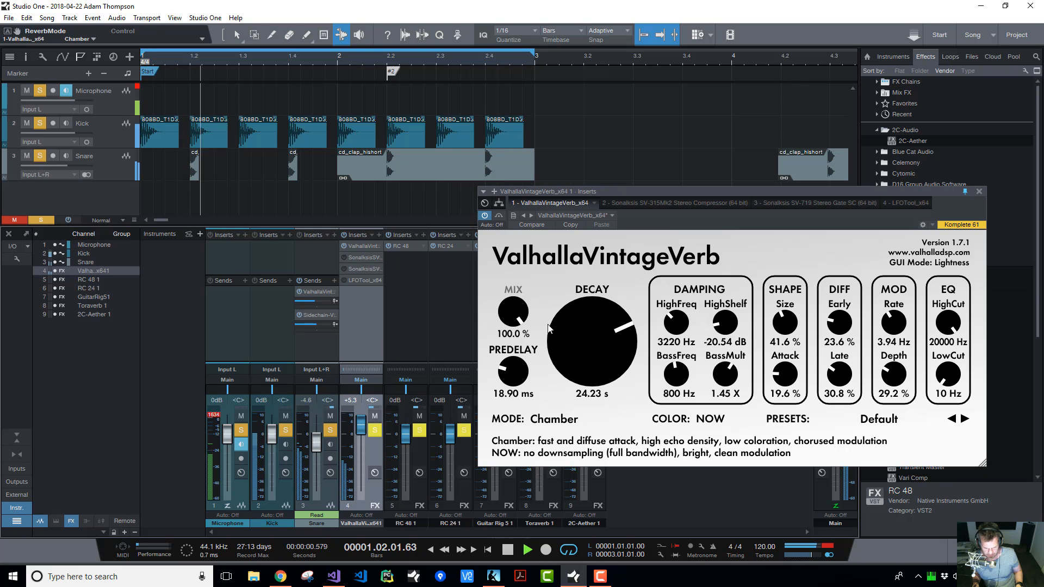
left_click_drag(604, 375, 592, 352)
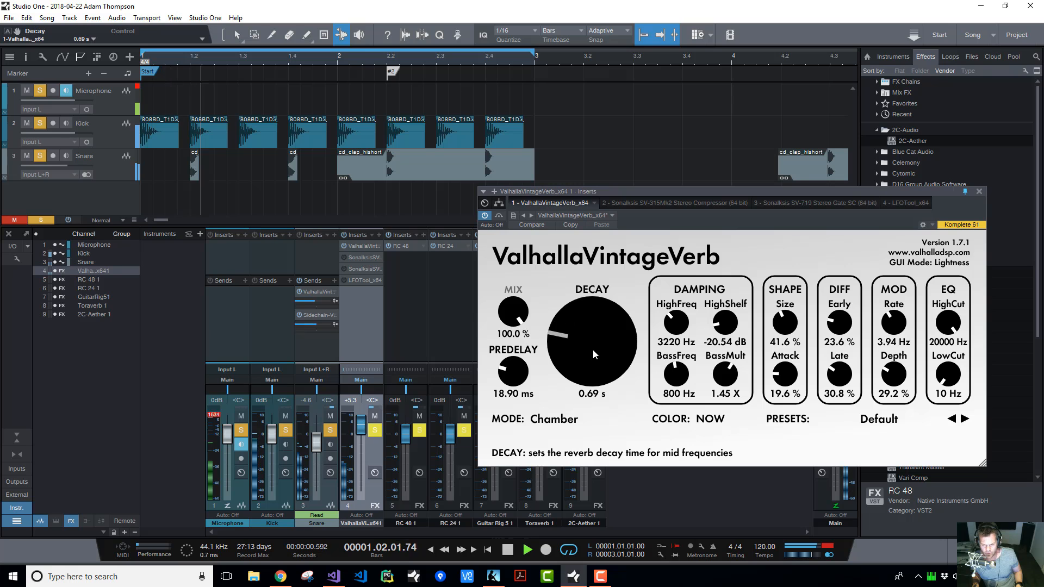
Audition ValhallaVintageVerb's Random Space, Chorus Space, Ambience and Sanctuary modes in turn while the loop plays
left_click(557, 419)
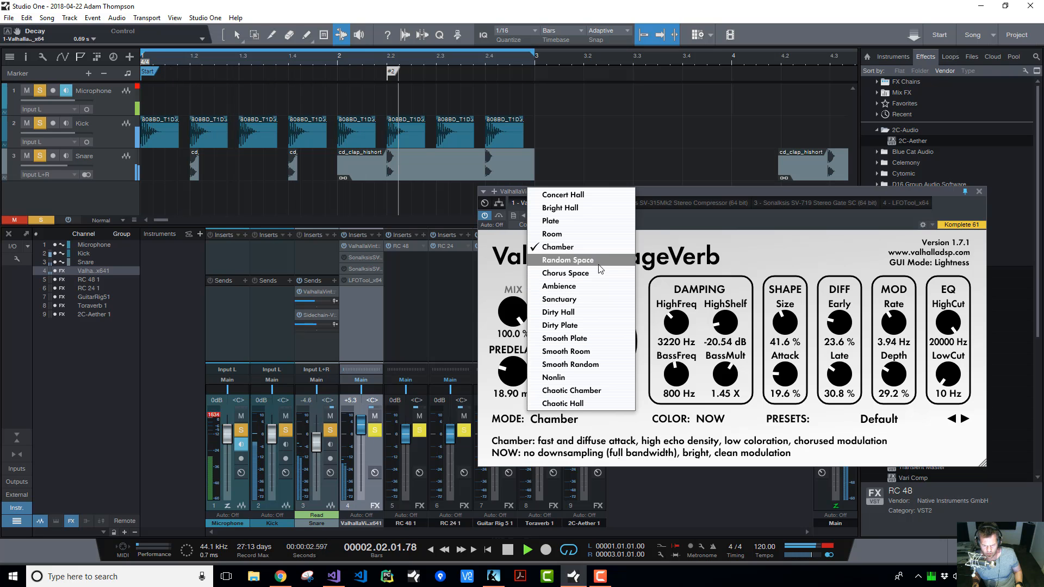
left_click(568, 260)
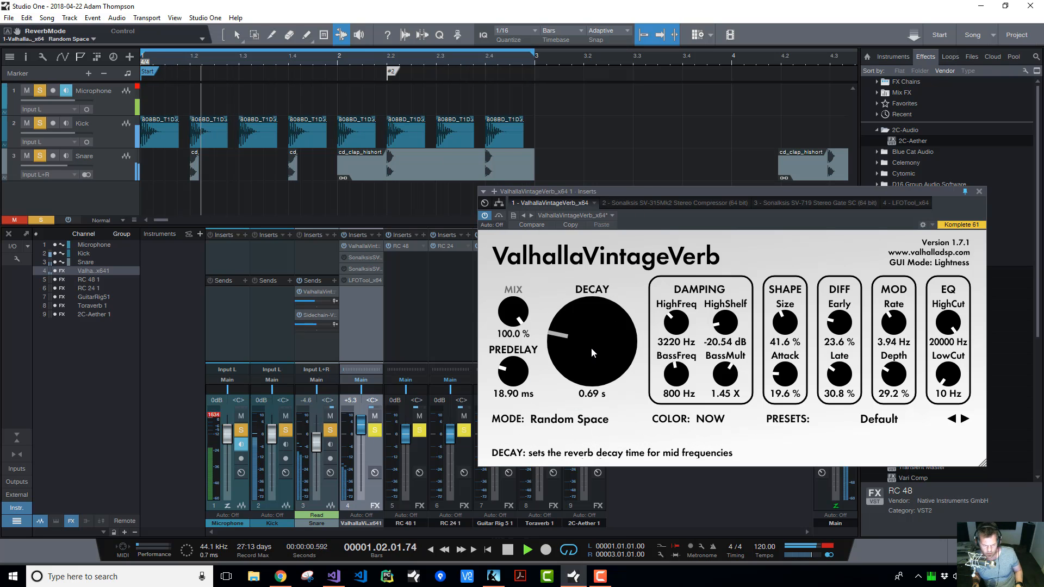
left_click(571, 419)
left_click(599, 270)
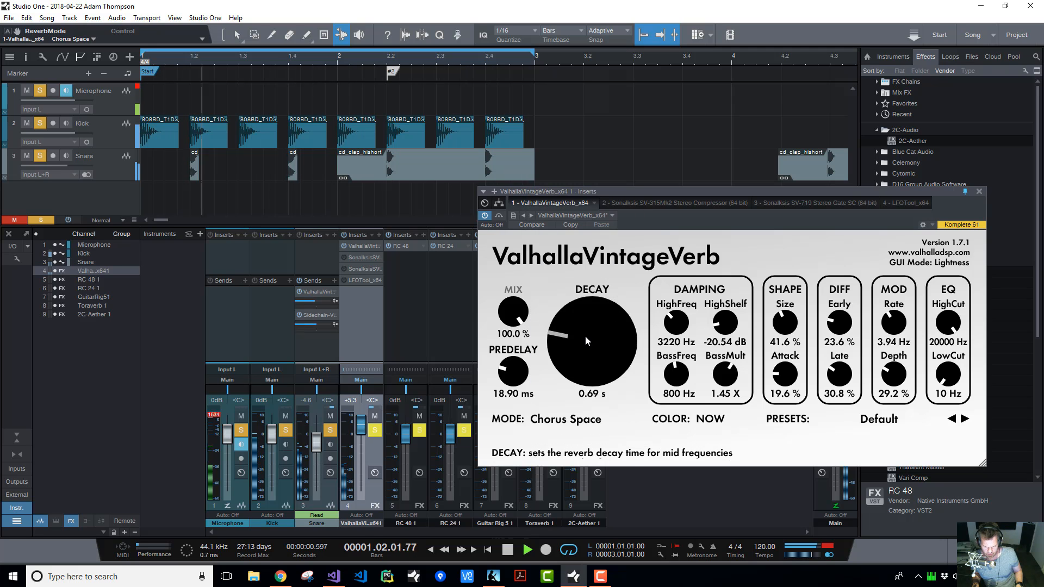
left_click(583, 425)
left_click(598, 283)
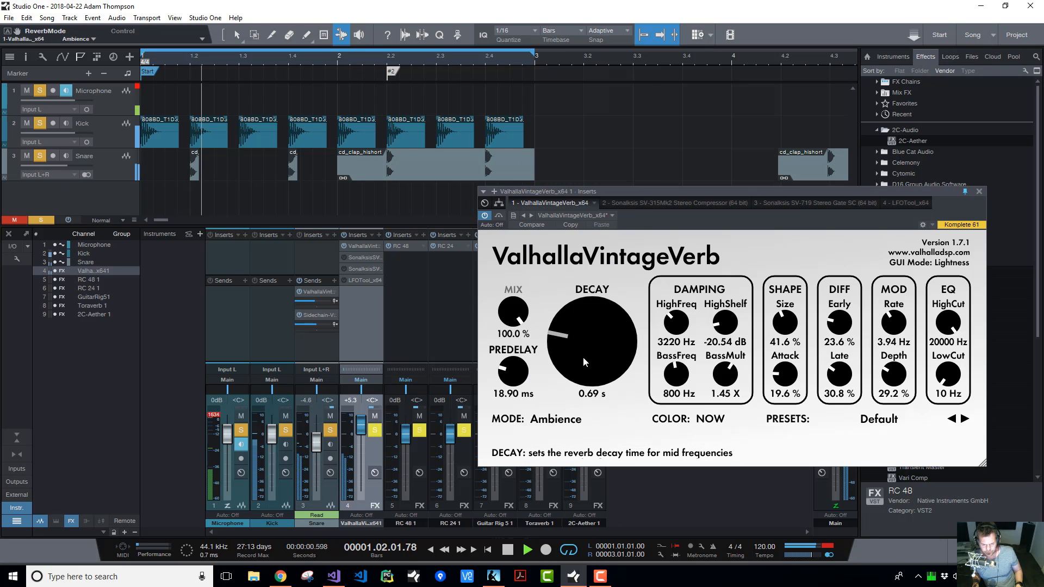
left_click(576, 420)
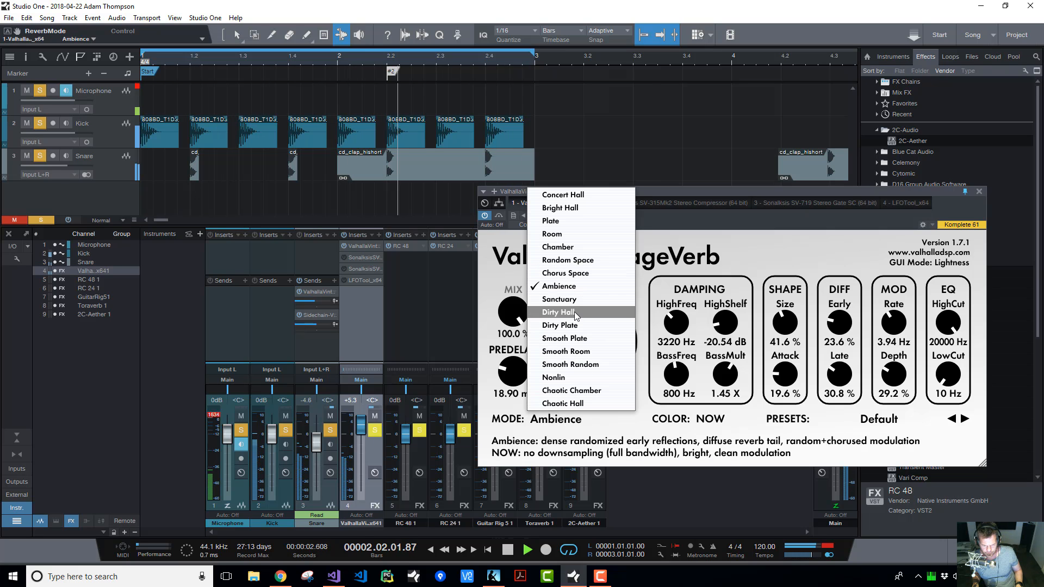
left_click(570, 300)
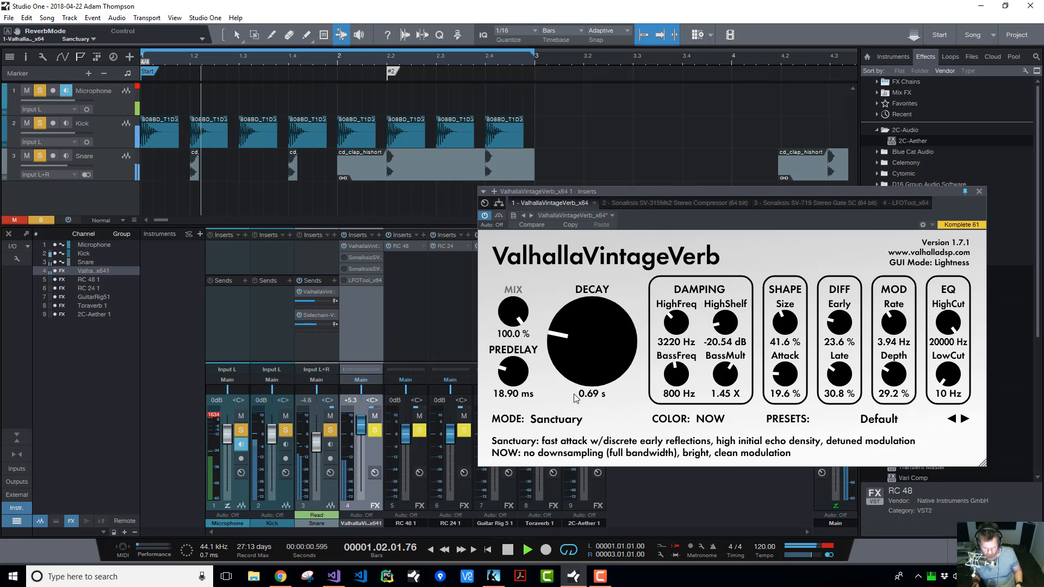
Audition ValhallaVintageVerb's Dirty Hall, Dirty Plate, Smooth Plate and Smooth Room modes in turn while the loop plays
left_click(562, 424)
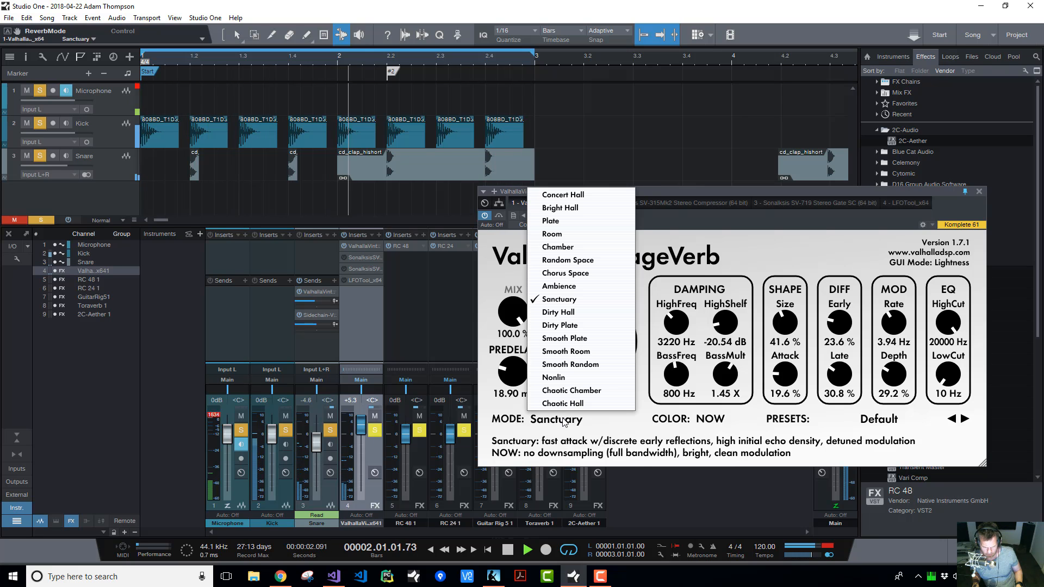
left_click(578, 310)
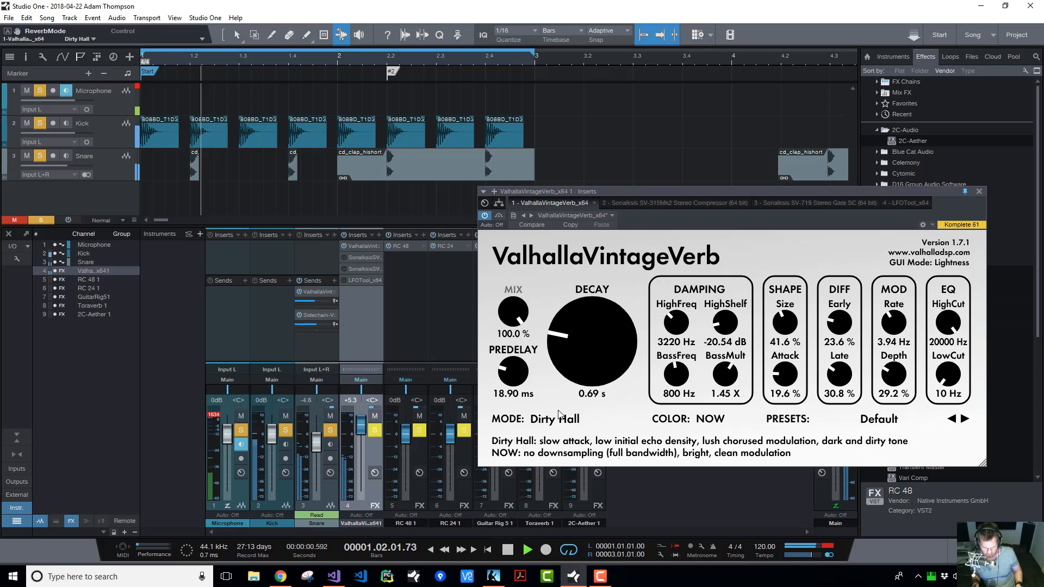
left_click(560, 415)
left_click(568, 332)
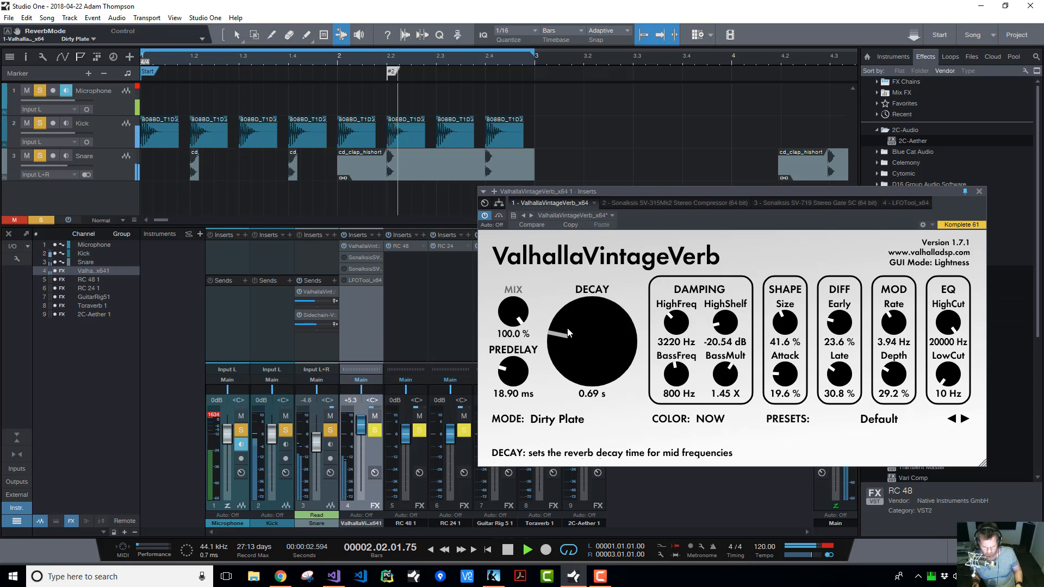
left_click(560, 420)
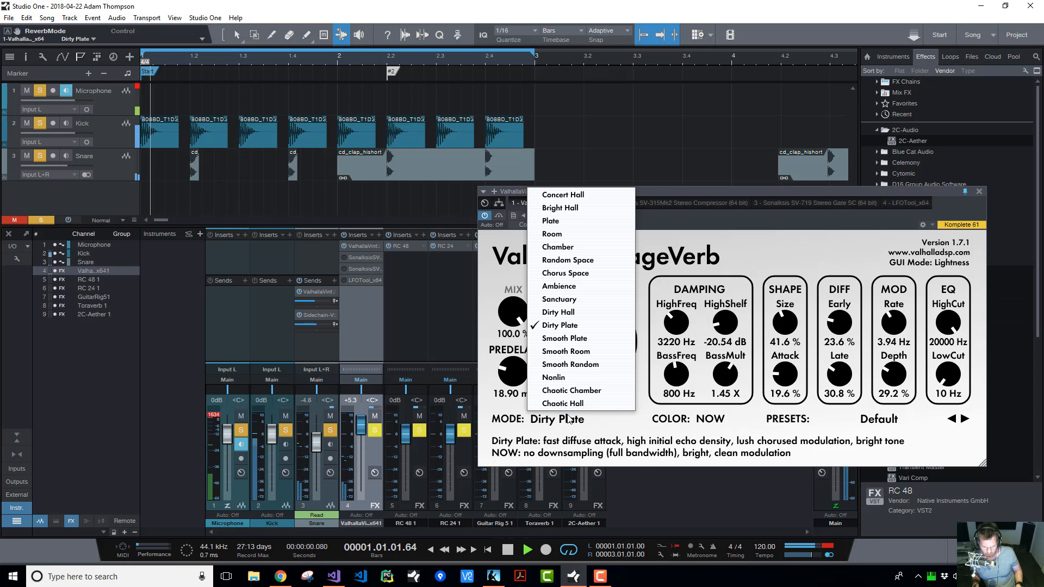
left_click(572, 342)
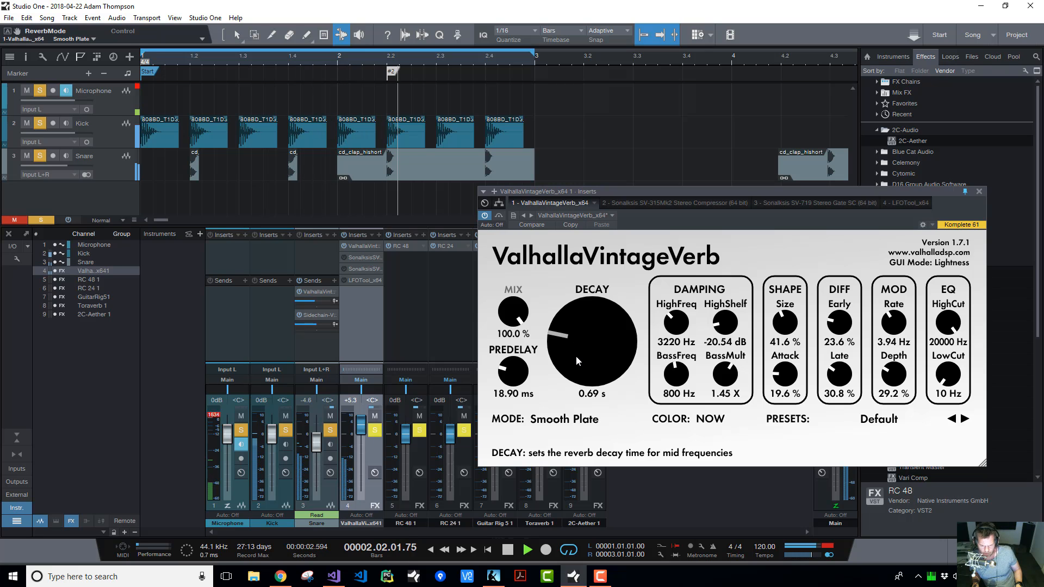
left_click(562, 419)
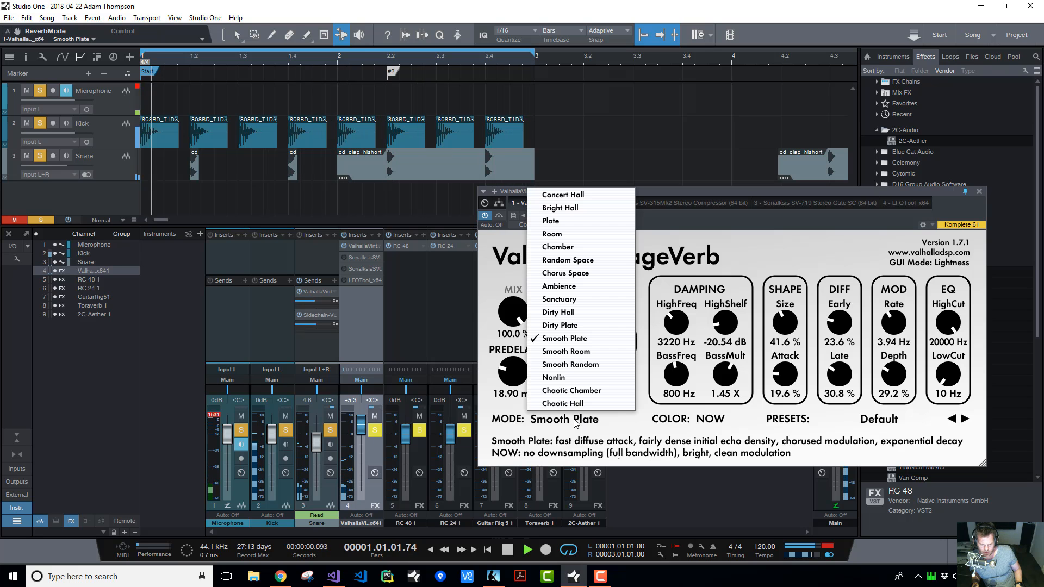
left_click(568, 352)
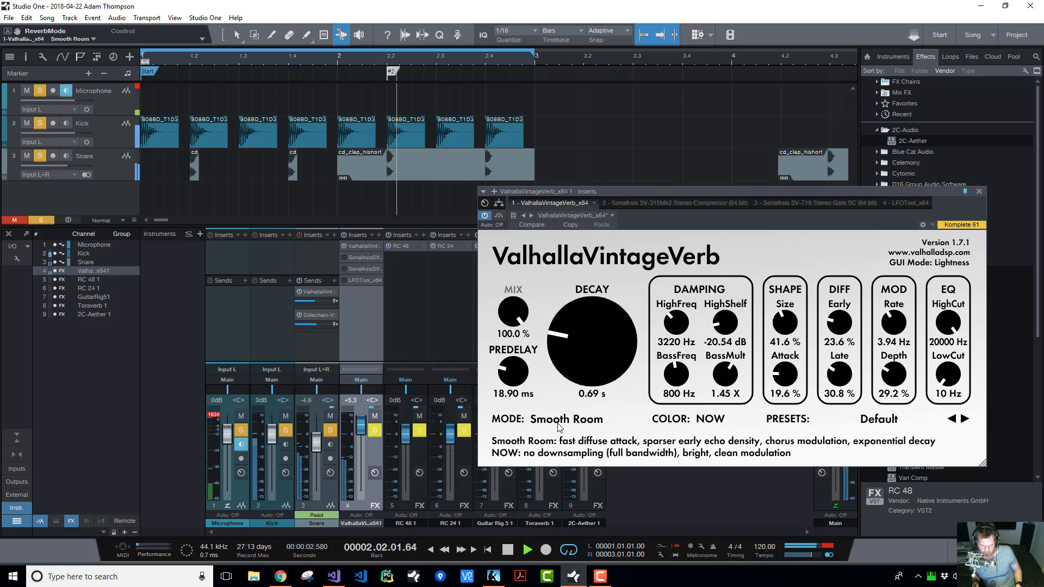
Try ValhallaVintageVerb's Smooth Random and Nonlin modes, and set the reverb to Chaotic Chamber
left_click(558, 424)
left_click(569, 362)
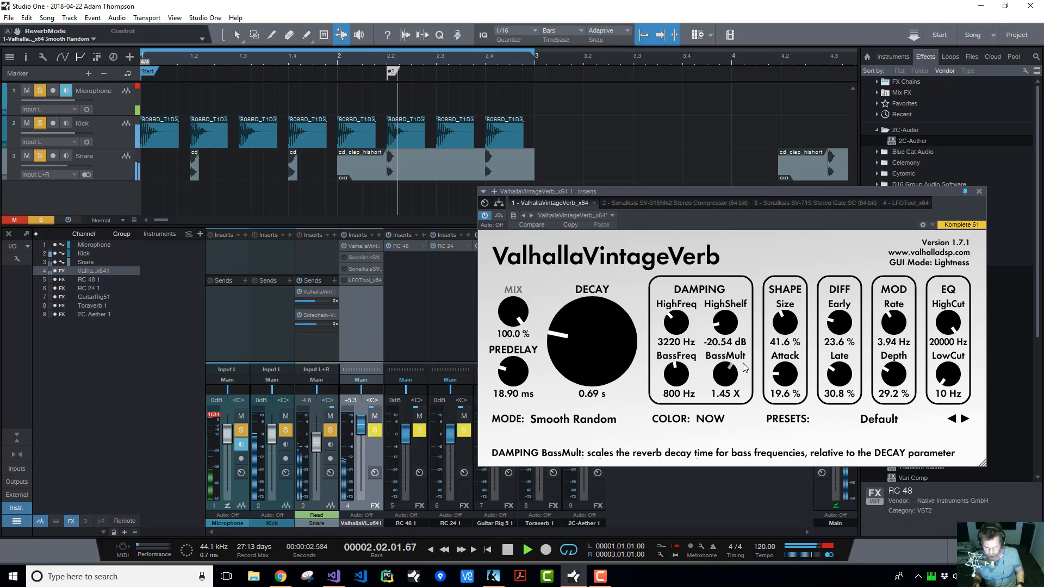
left_click(573, 419)
left_click(568, 378)
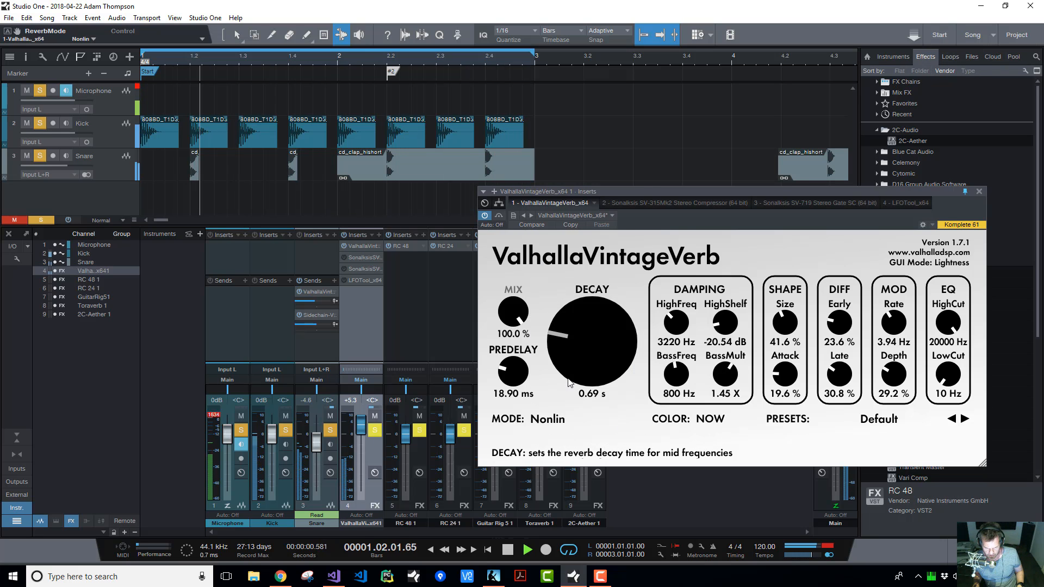
left_click(560, 424)
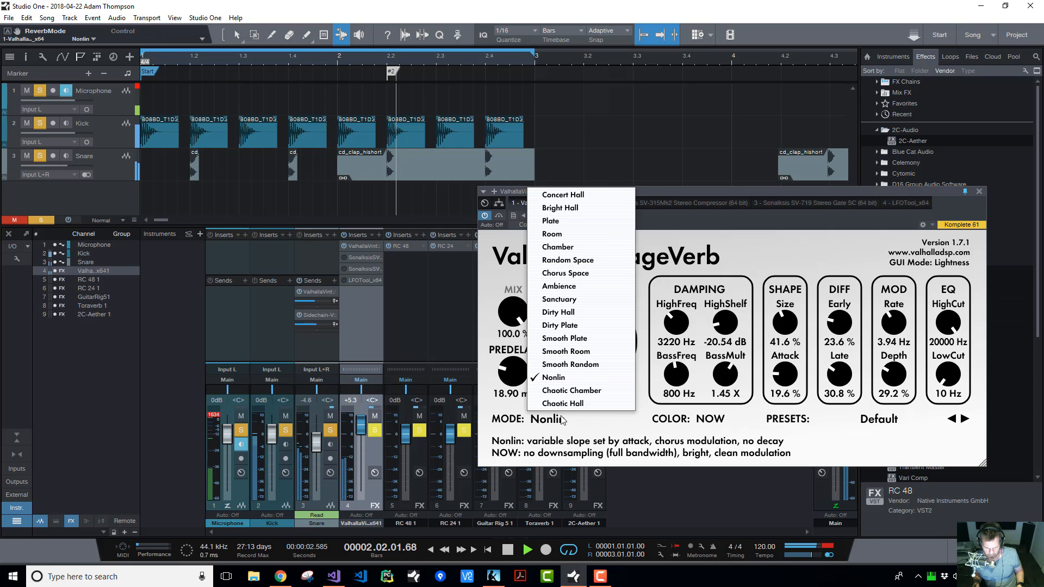
left_click(558, 394)
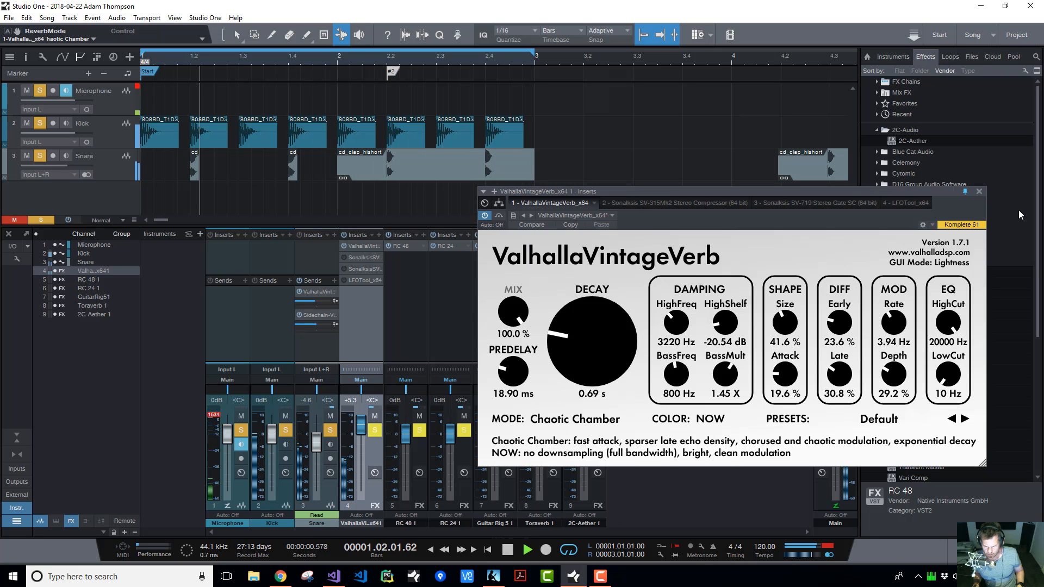
Close the ValhallaVintageVerb window and reroute the Snare channel's reverb send to RC 48 1
left_click(979, 192)
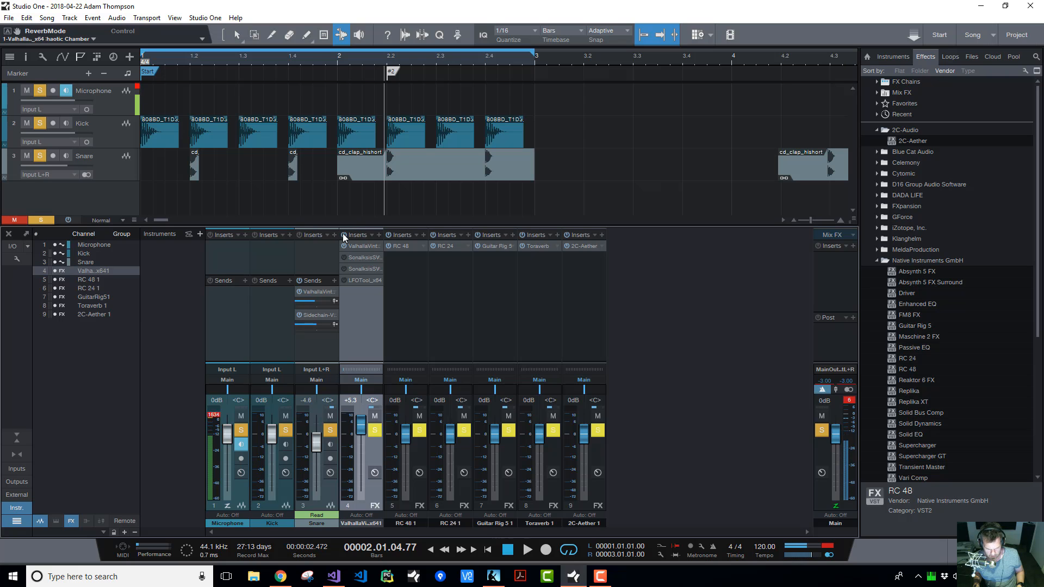
right_click(333, 292)
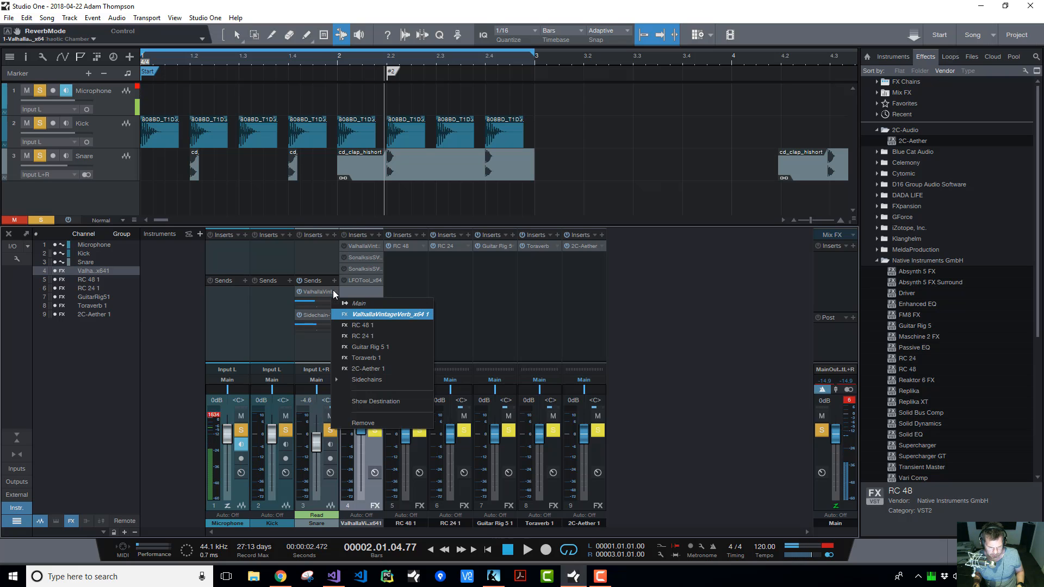
left_click(369, 326)
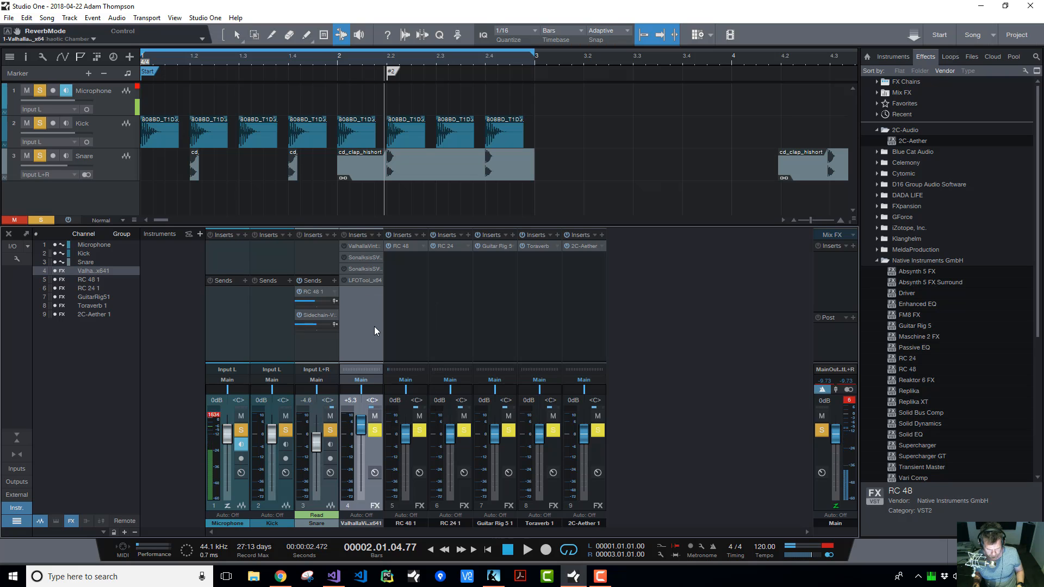
Open the RC 48 reverb, play the loop through it and move its window clear of the Main channel
left_click(405, 247)
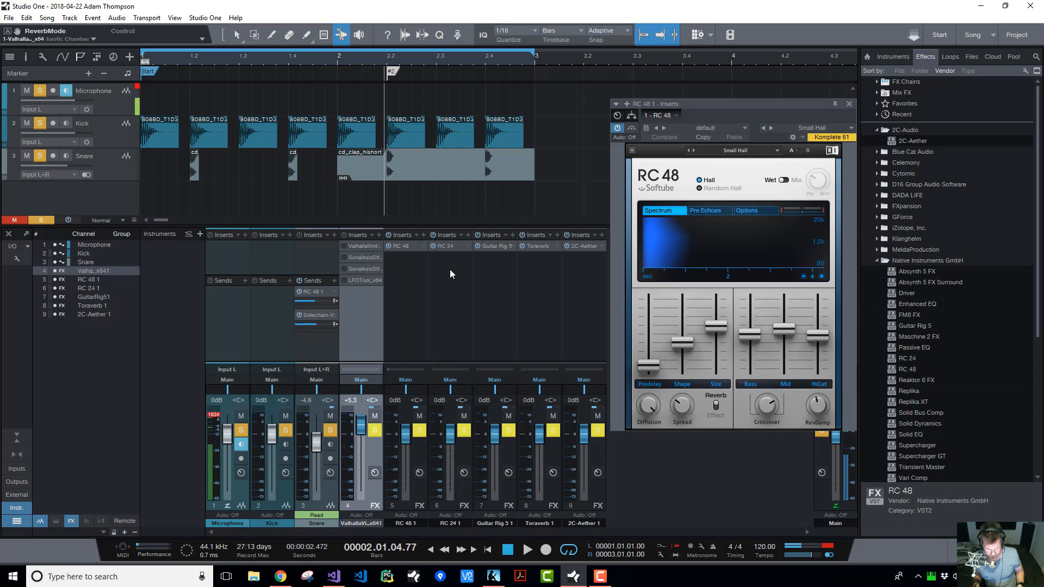
key("space")
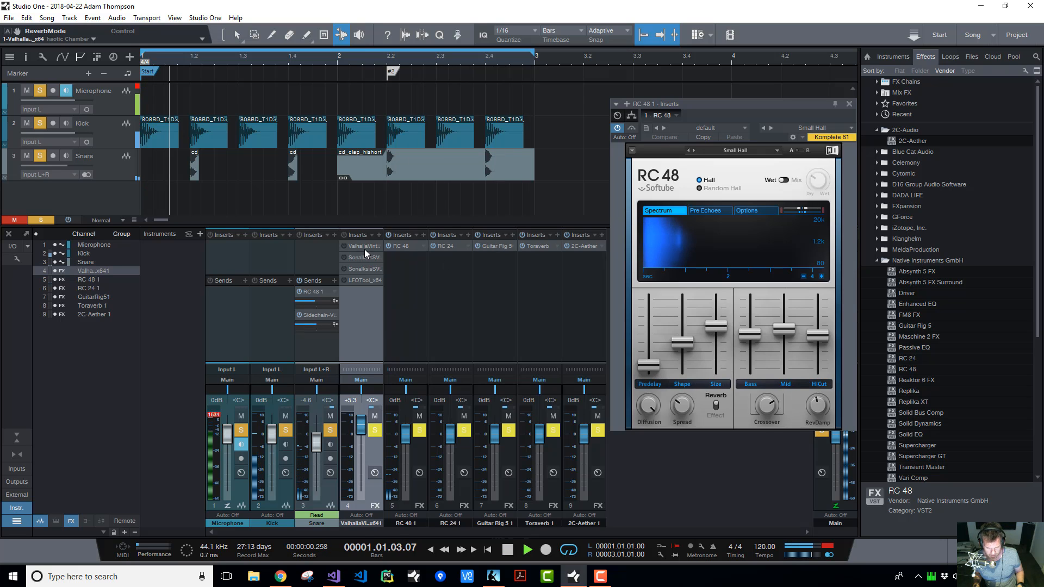
left_click_drag(706, 103, 604, 74)
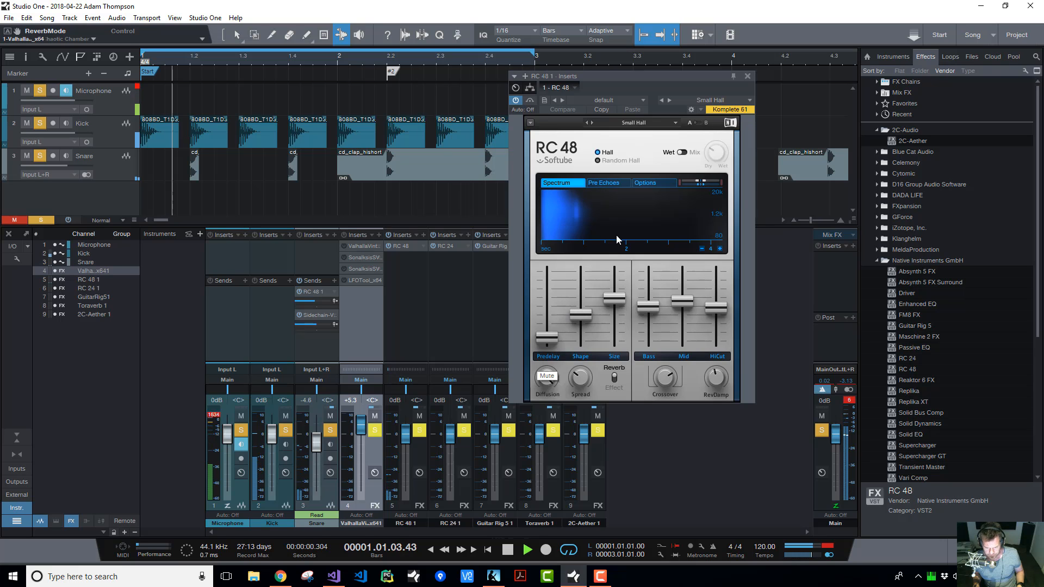
Set the RC 48's Predelay to 24 ms and its Shape to 99 while the loop plays
mouse_move(554, 335)
left_mouse_down()
mouse_move(547, 343)
mouse_move(551, 333)
left_mouse_up()
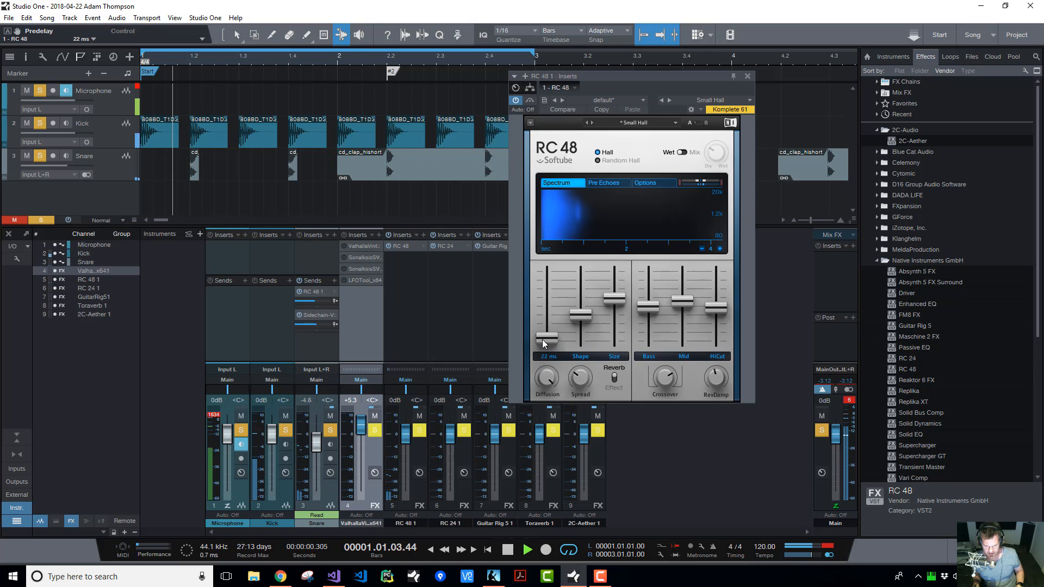
mouse_move(542, 339)
left_mouse_down()
mouse_move(546, 276)
mouse_move(547, 337)
left_mouse_up()
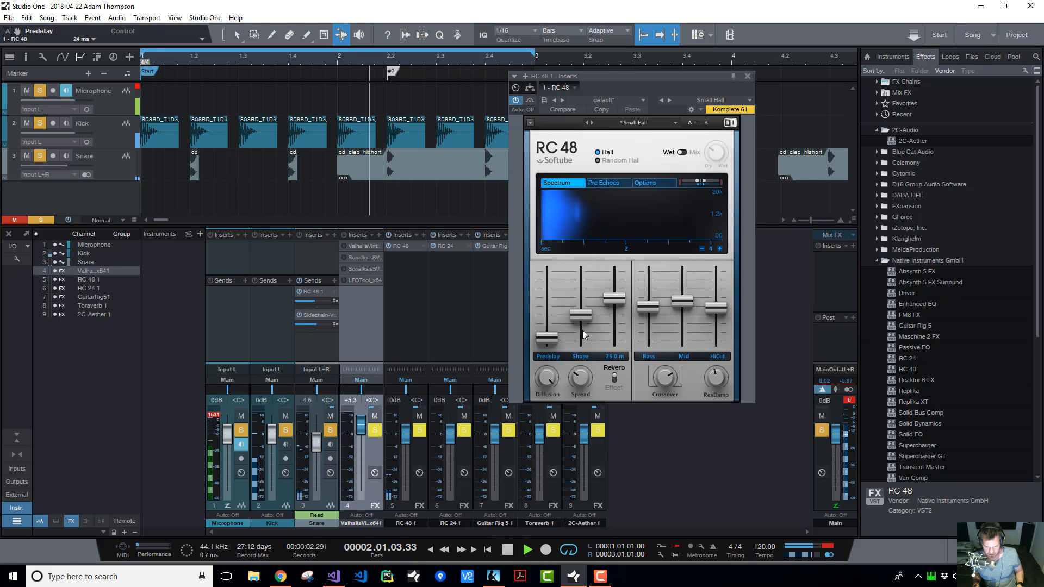
mouse_move(583, 314)
left_mouse_down()
mouse_move(580, 294)
mouse_move(581, 314)
left_mouse_up()
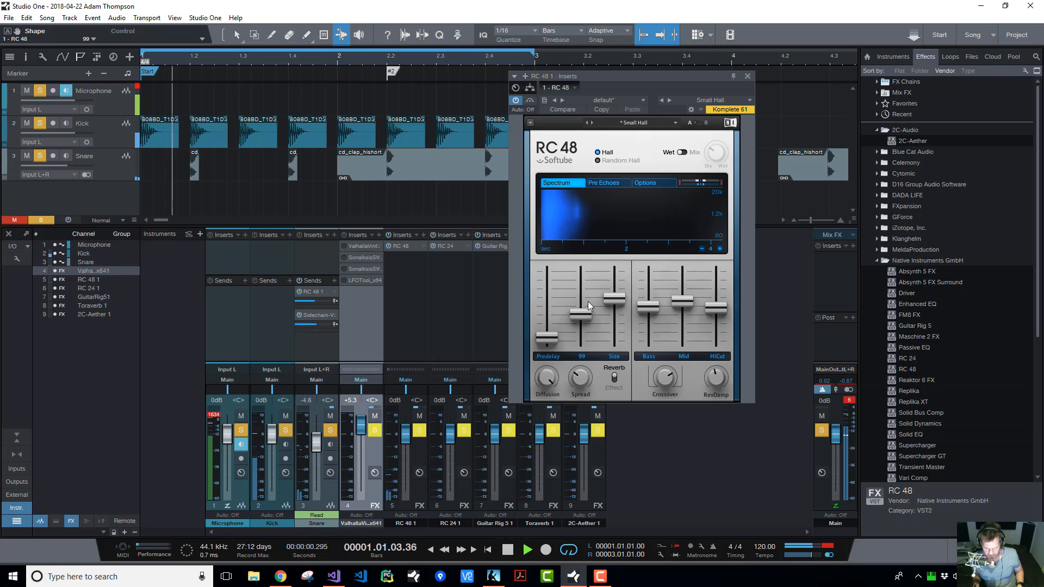
Adjust the RC 48's Shape to 165 and Size to 8.6 m by ear, and stop playback
left_click_drag(591, 314, 615, 332)
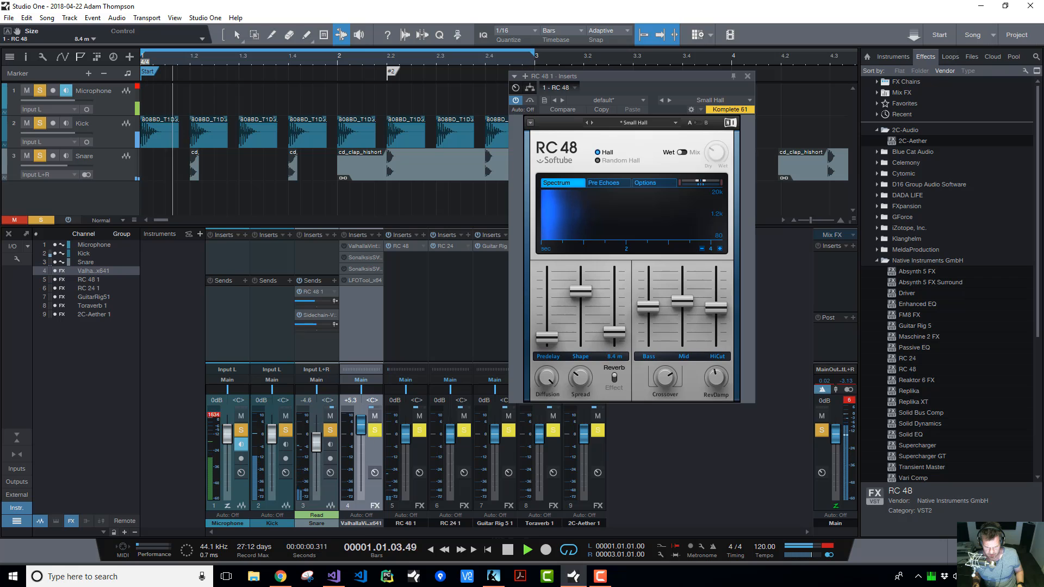
mouse_move(581, 276)
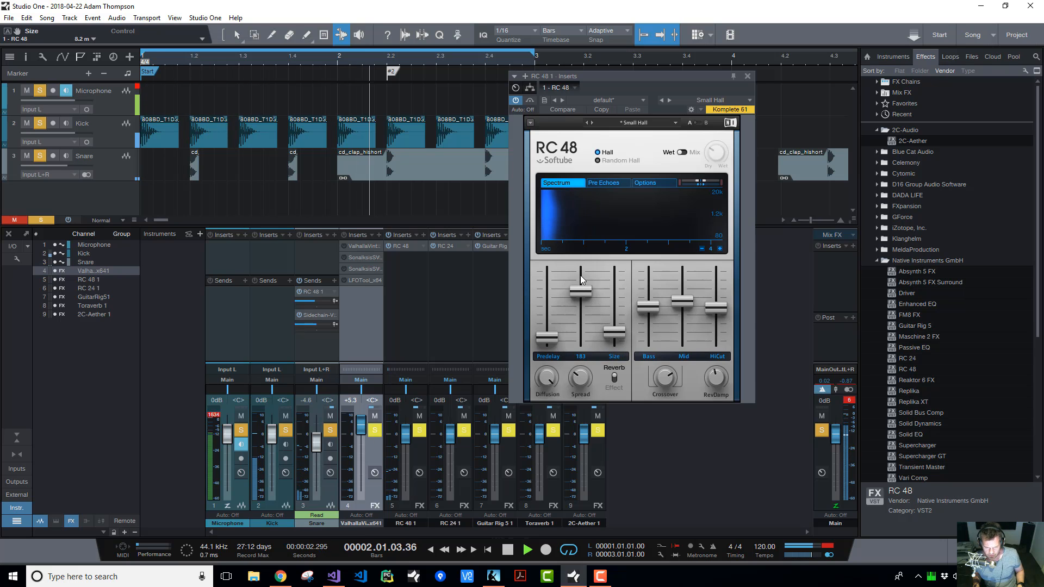
left_click_drag(582, 295, 595, 300)
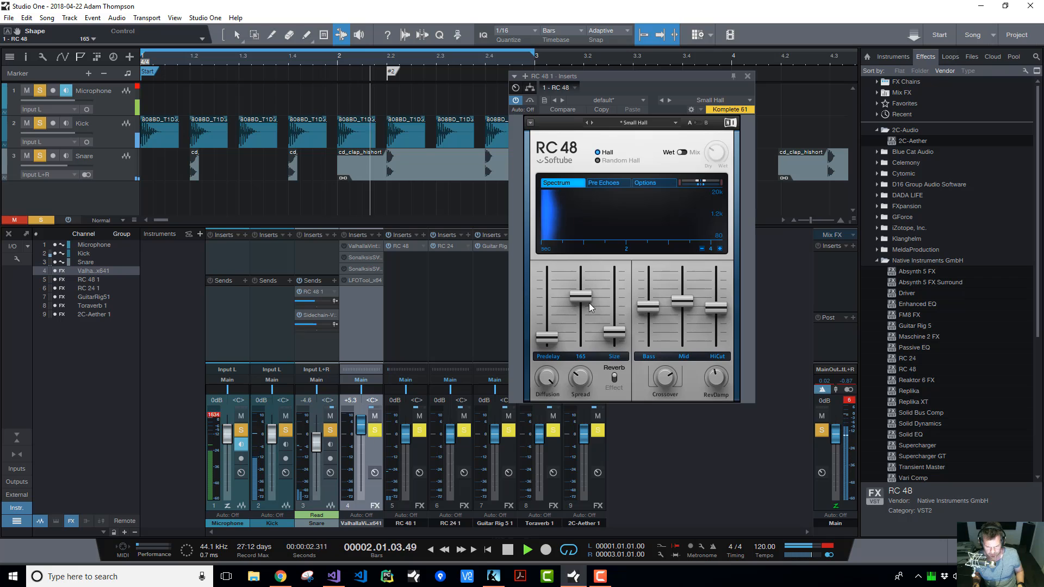
left_click_drag(614, 333, 615, 332)
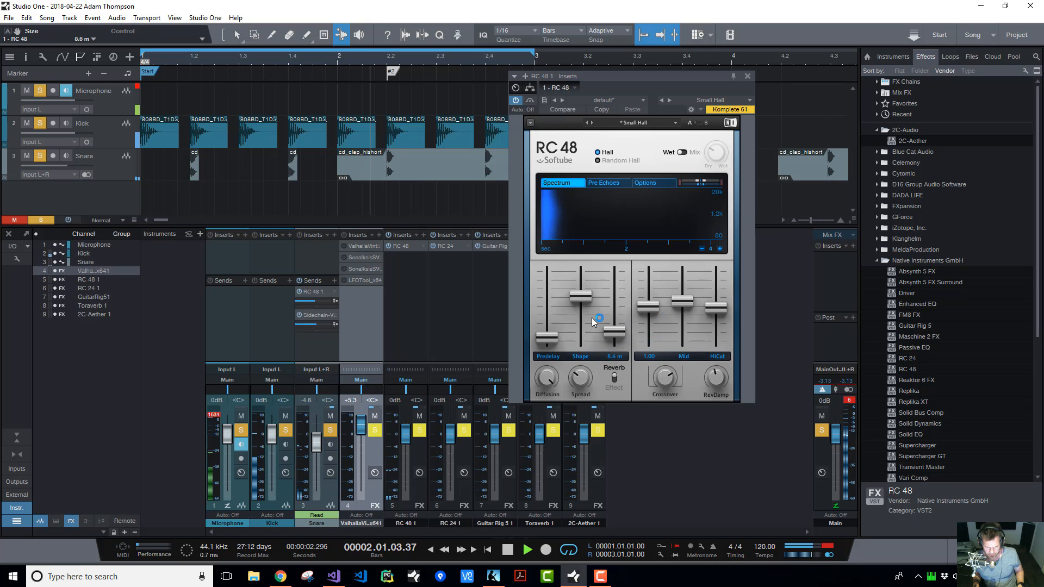
key("space")
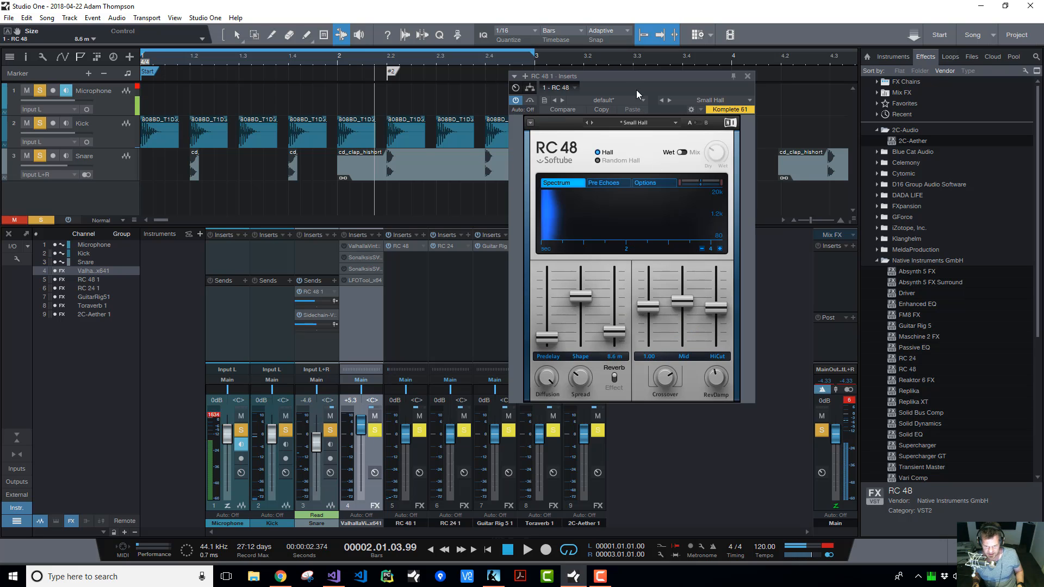
Open ValhallaVintageVerb from its FX channel and arrange its window side by side with the RC 48 window
left_click_drag(620, 79, 802, 128)
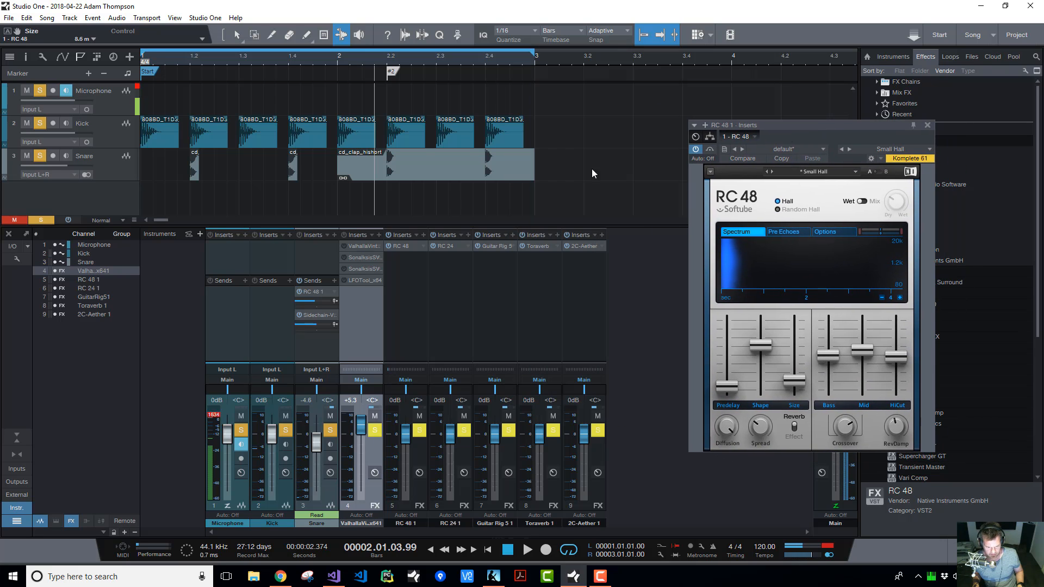
left_click(361, 246)
left_click_drag(701, 191, 367, 161)
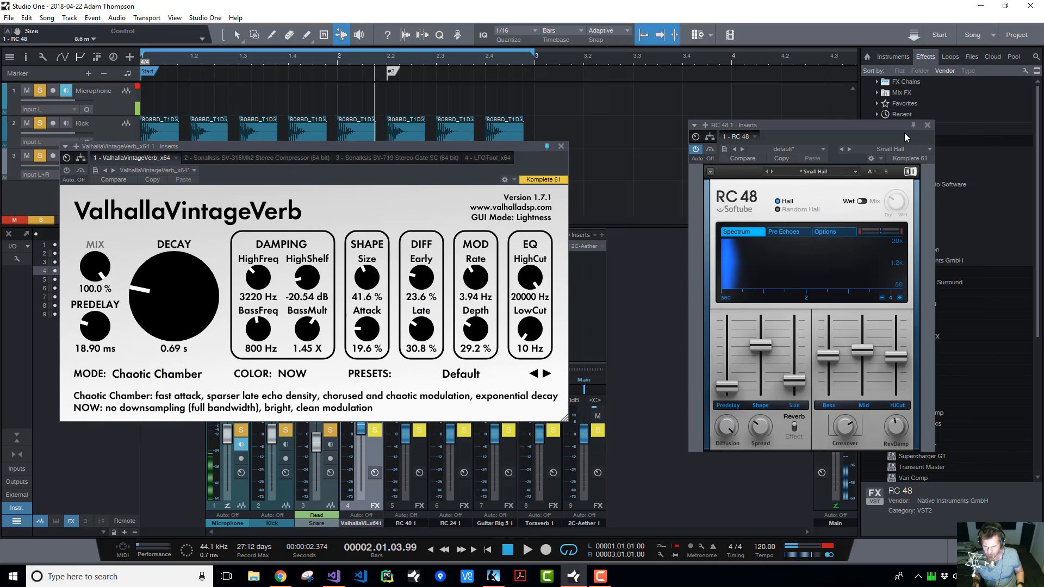
left_click_drag(888, 126, 785, 124)
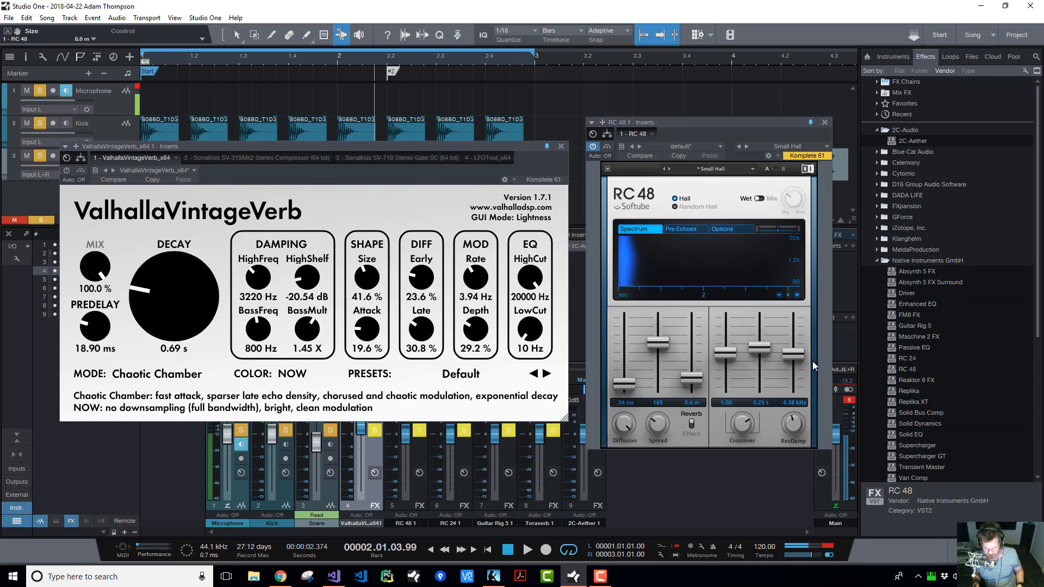
Set the RC 48's HiCut to 3.80 kHz and Bass to 0.47, adjusting Mid and Crossover as well
left_click_drag(792, 359, 792, 356)
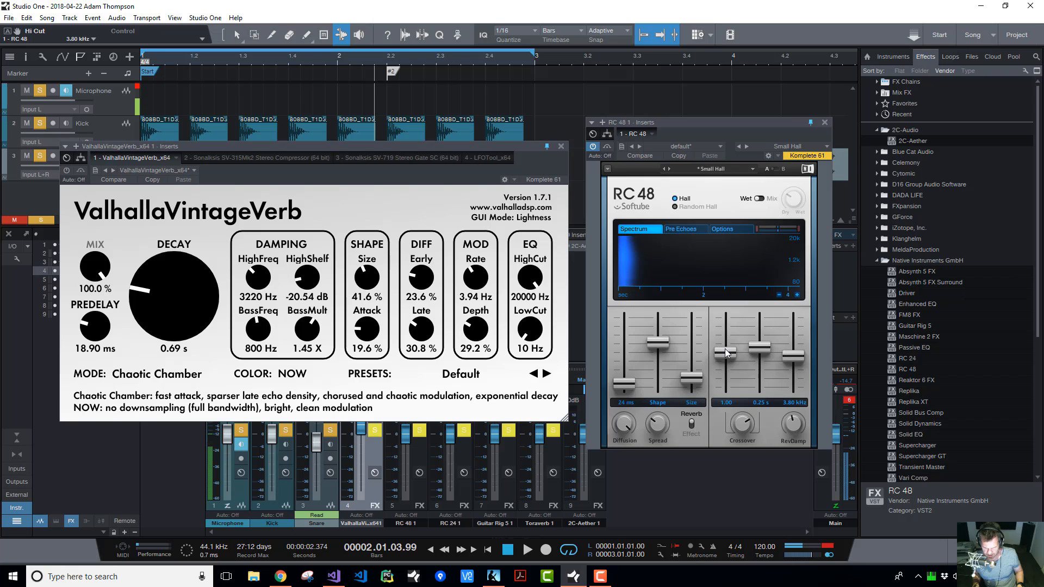
mouse_move(727, 355)
left_mouse_down()
mouse_move(726, 380)
mouse_move(725, 343)
mouse_move(760, 357)
mouse_move(725, 362)
left_mouse_up()
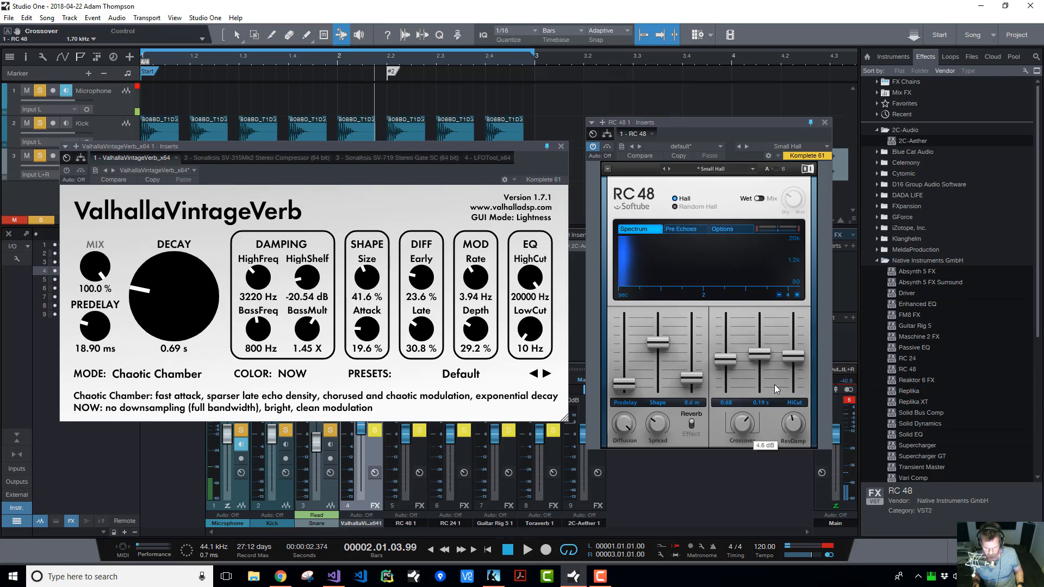
left_click_drag(763, 354, 725, 364)
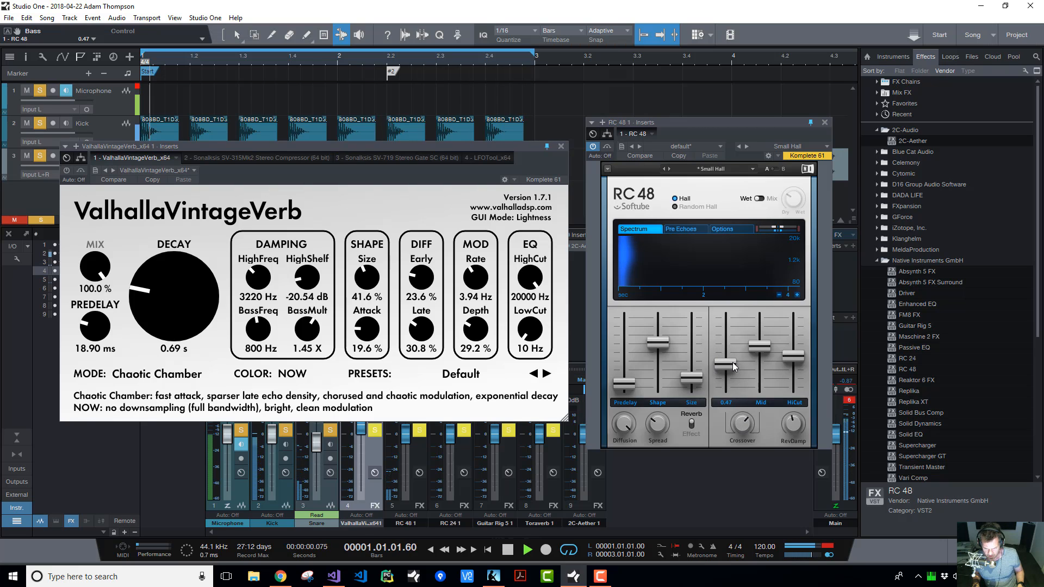
Raise the RC 48's Bass, try the Crossover at 15.52 kHz and set Mid to 0.20 s during playback
left_click_drag(732, 368, 755, 365)
left_click_drag(743, 423, 742, 410)
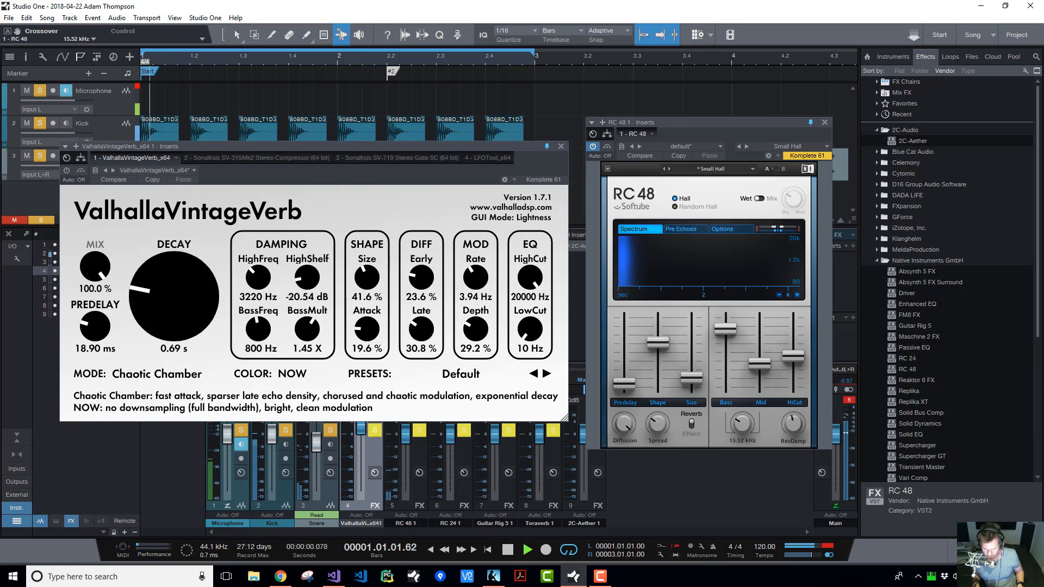
left_click_drag(742, 424, 741, 433)
left_click_drag(759, 364, 759, 352)
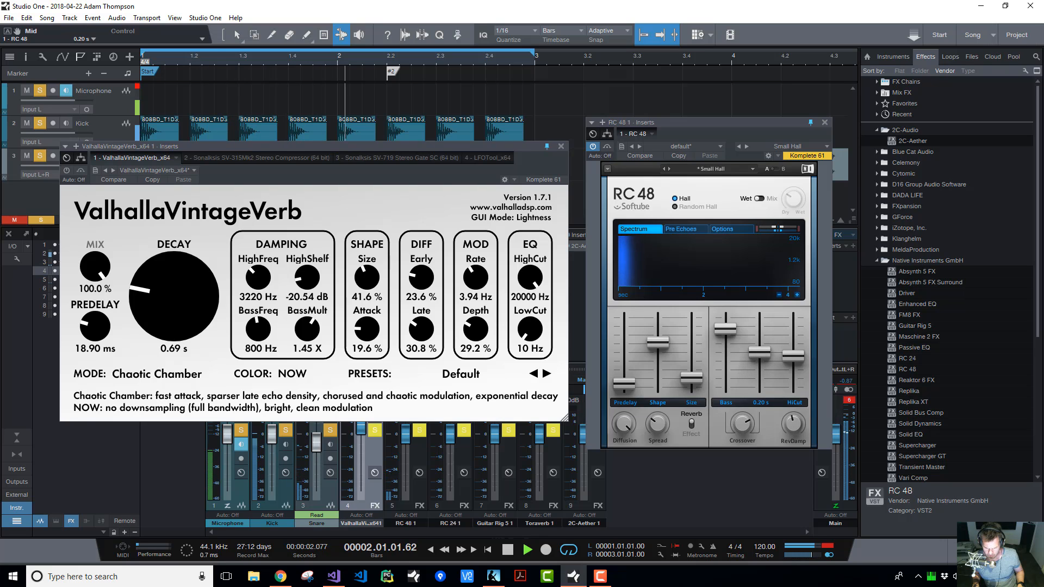
Enlarge the RC 48's Size, lower Bass to 0.20, set Crossover to 4.94 kHz and bring Mid to 10.25 s
left_click_drag(692, 376, 760, 319)
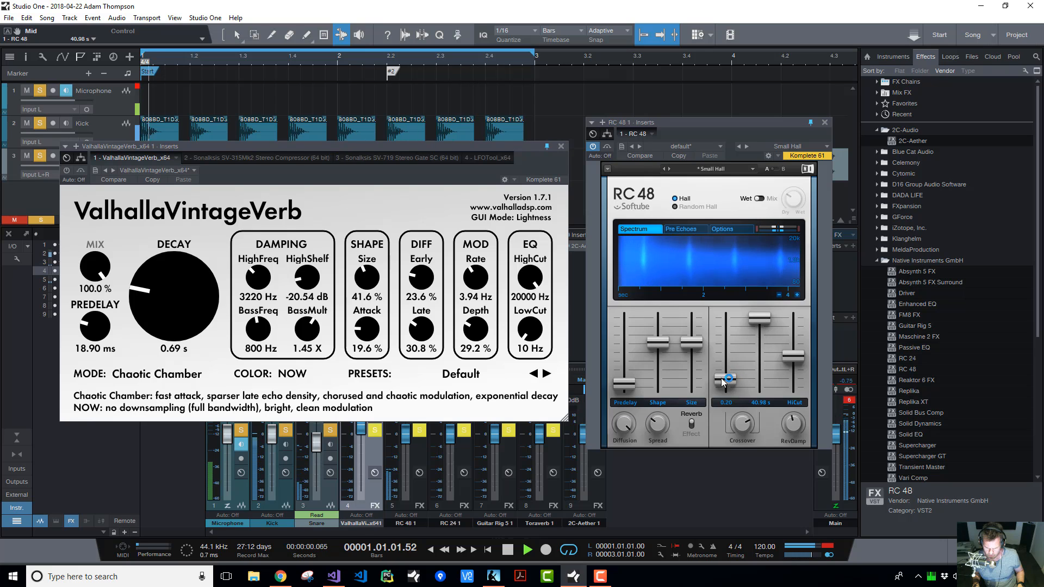
left_click_drag(743, 425, 742, 421)
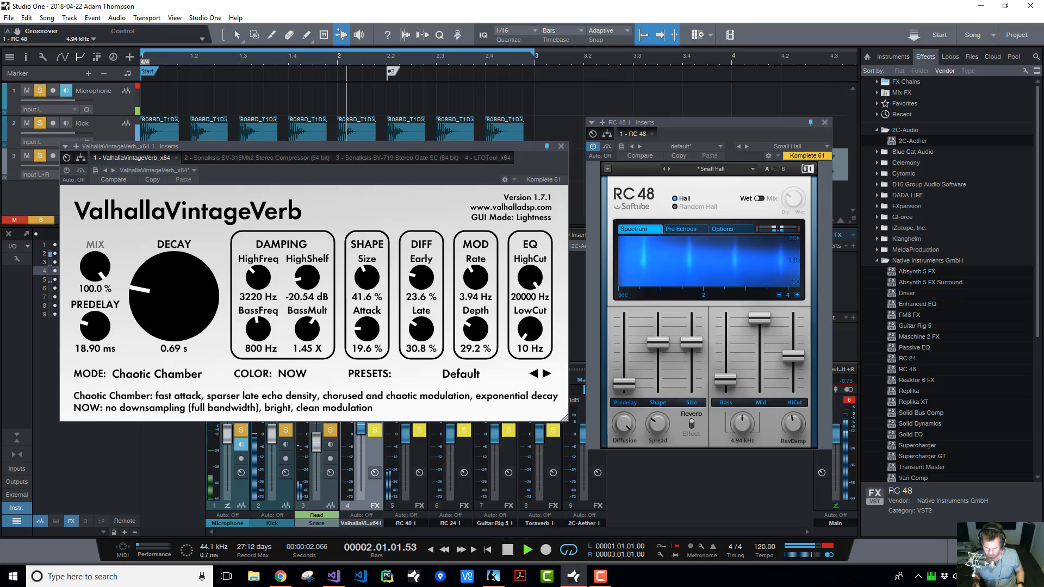
mouse_move(724, 381)
left_mouse_down()
mouse_move(716, 392)
mouse_move(725, 375)
left_mouse_up()
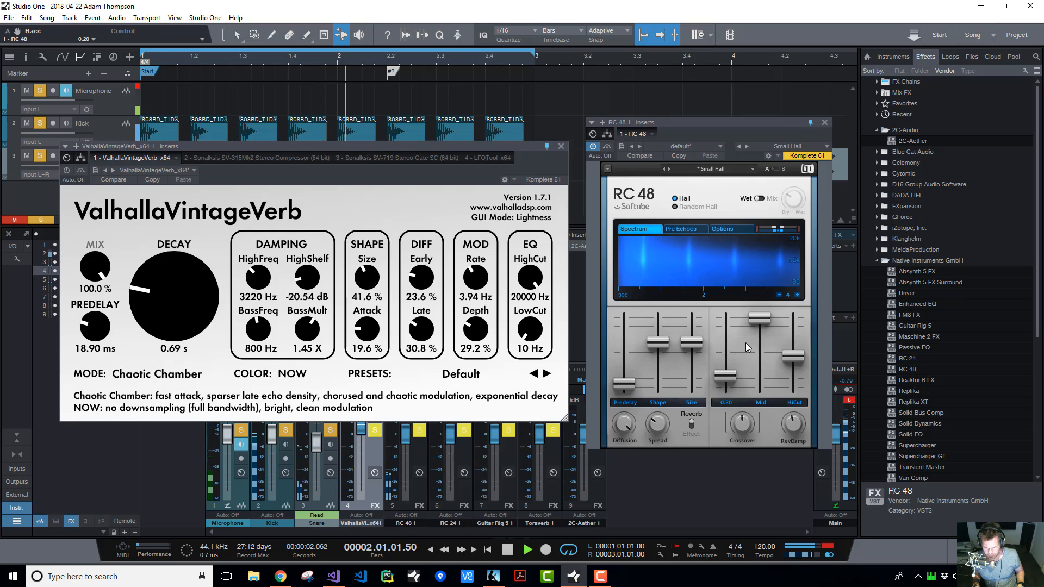
mouse_move(759, 318)
left_mouse_down()
mouse_move(759, 357)
mouse_move(759, 324)
mouse_move(757, 335)
left_mouse_up()
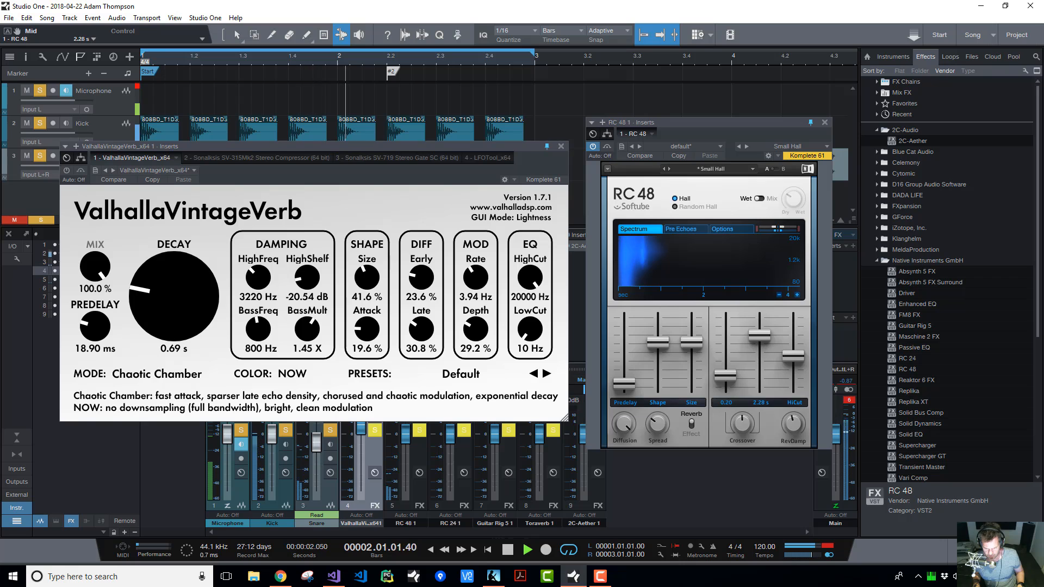
left_click_drag(758, 360, 759, 346)
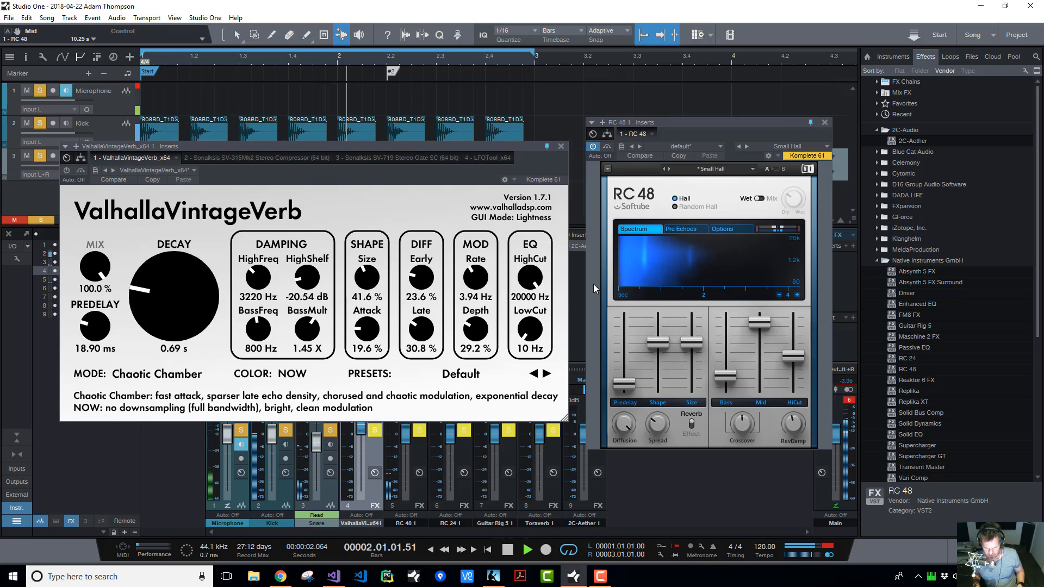
Try different Diffusion and Spread amounts on the RC 48, including Diffusion 0.0 and Spread 169, and set Shape to 132
left_click_drag(627, 427, 628, 511)
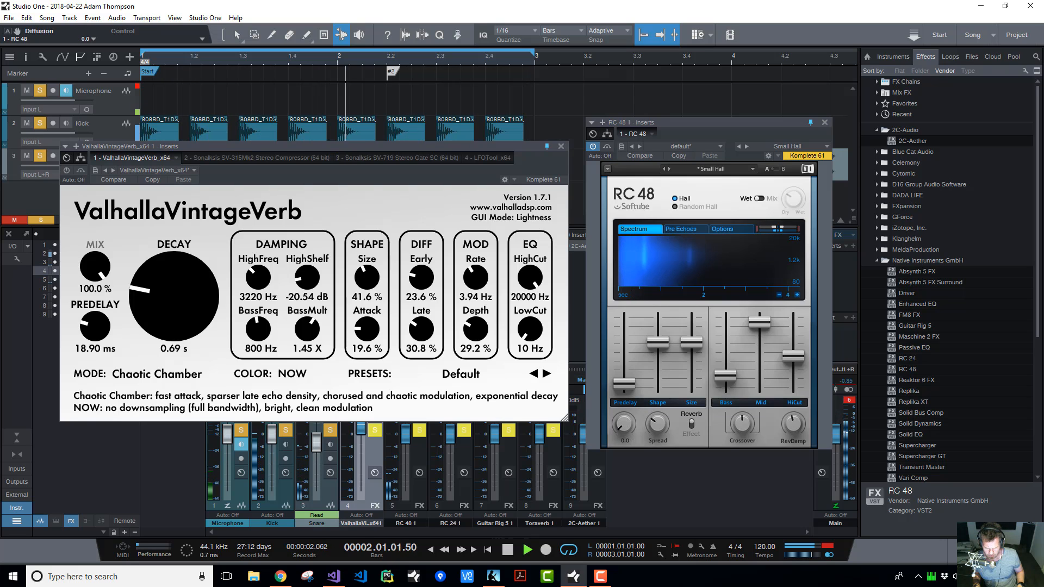
left_click_drag(657, 425, 657, 389)
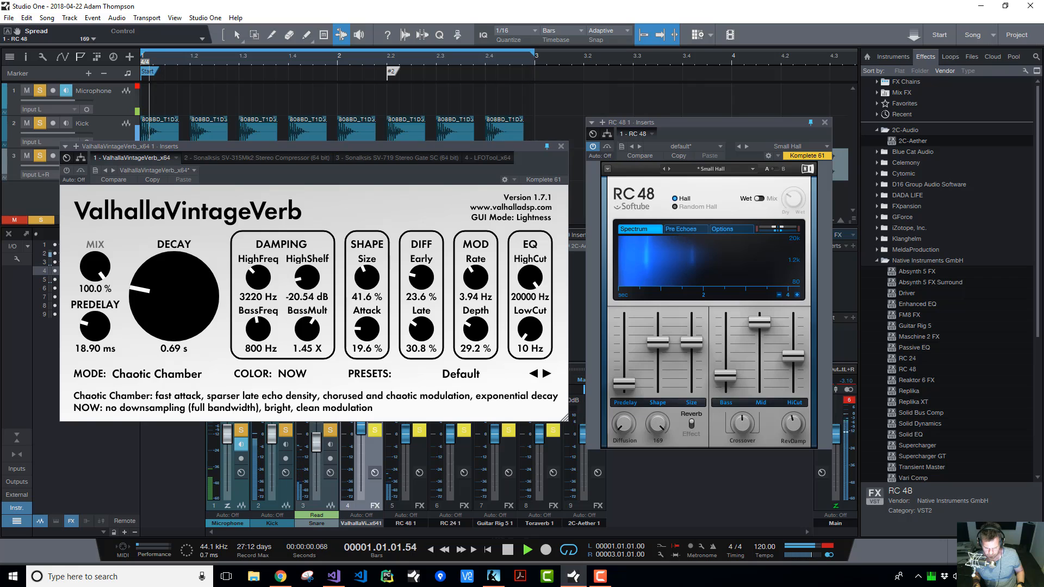
left_click_drag(623, 424, 658, 447)
mouse_move(658, 344)
left_mouse_down()
mouse_move(657, 384)
mouse_move(658, 353)
left_mouse_up()
Compare the RC 48's Random Hall and Hall algorithms, and examine its Spectrum, Options and Pre Echoes pages
left_click(686, 229)
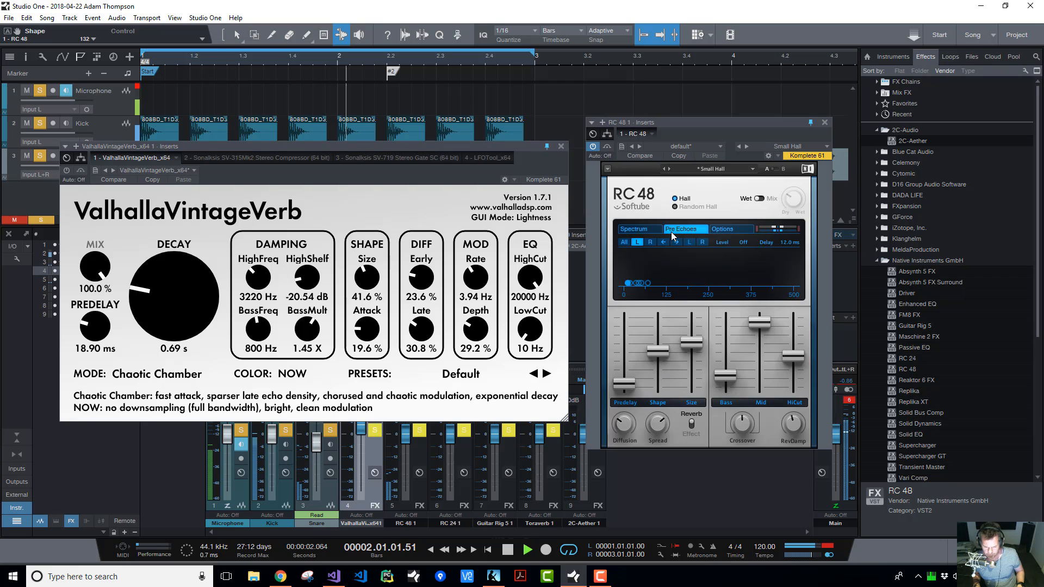
left_click(684, 208)
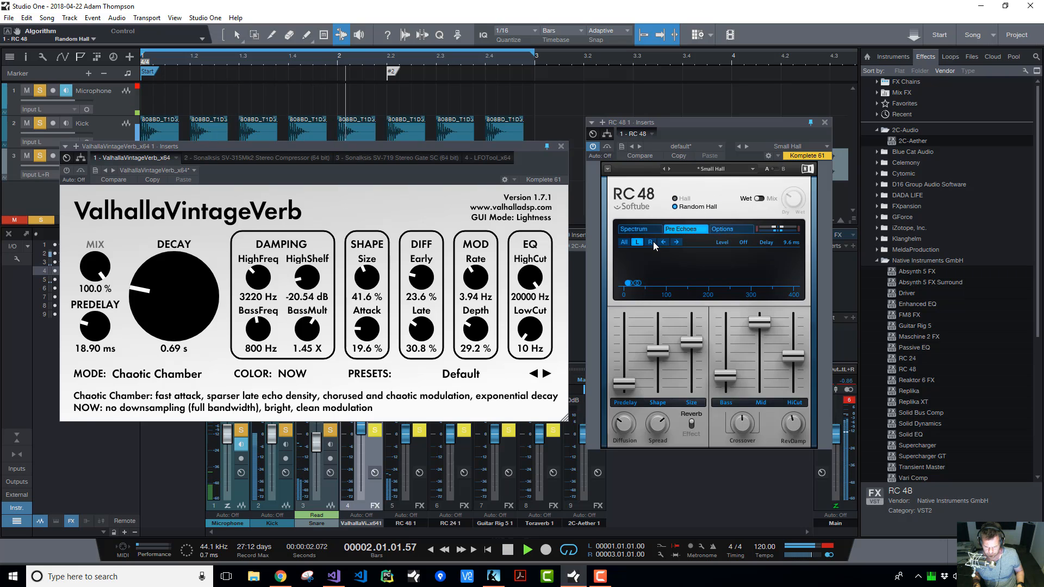
left_click(677, 198)
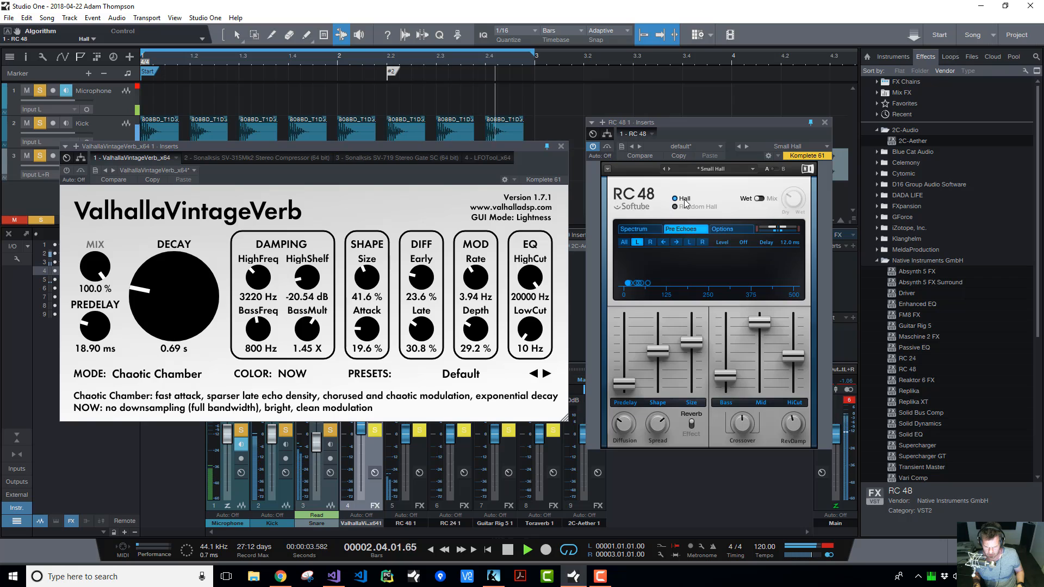
left_click(642, 229)
left_click(715, 229)
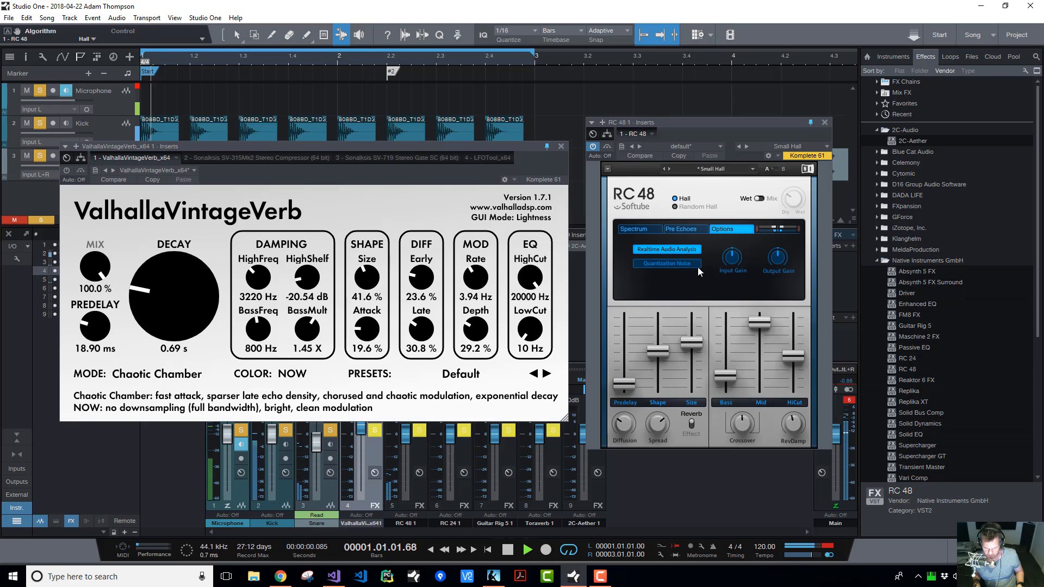
left_click(677, 229)
key("space")
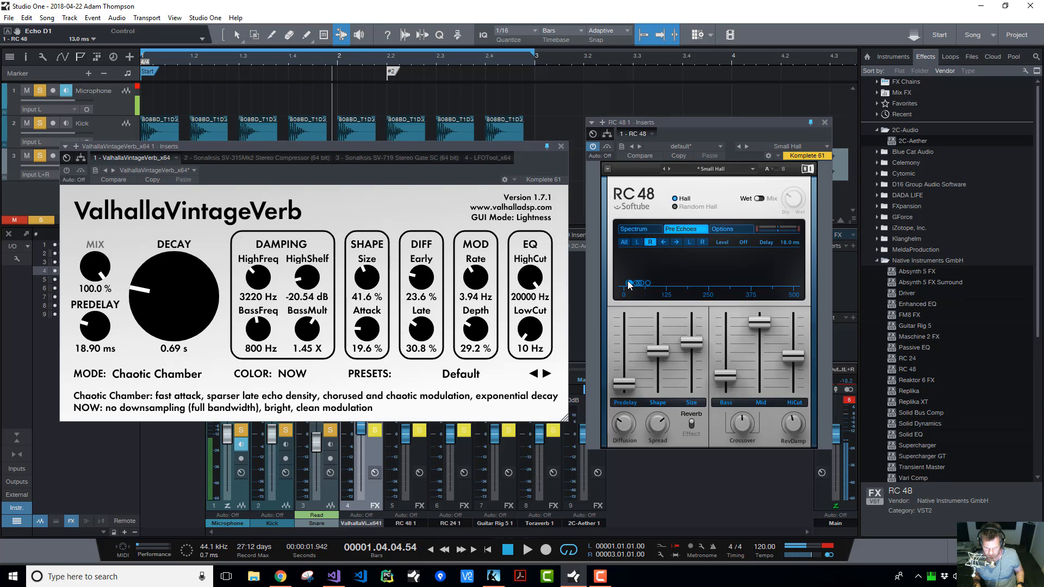
left_click(650, 242)
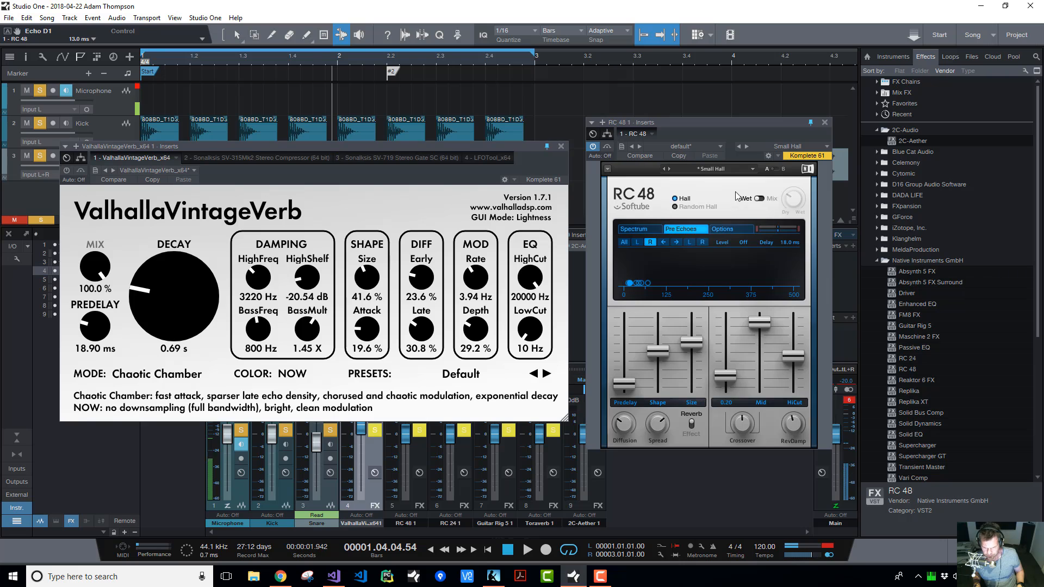
Load the Grainy Echoes preset from the RC 48's Sound FX presets and audition it with the loop
left_click(717, 169)
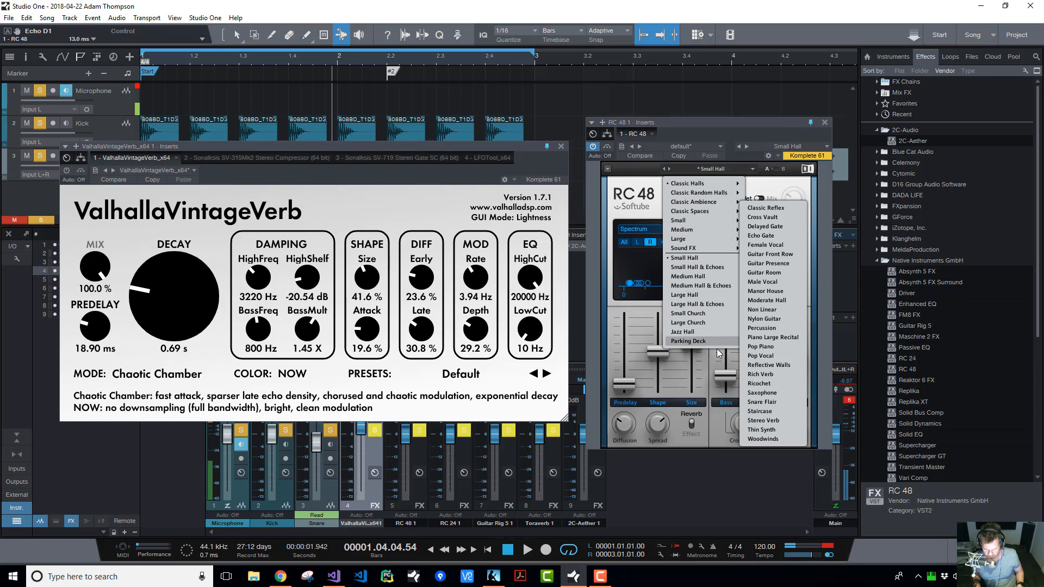
mouse_move(685, 250)
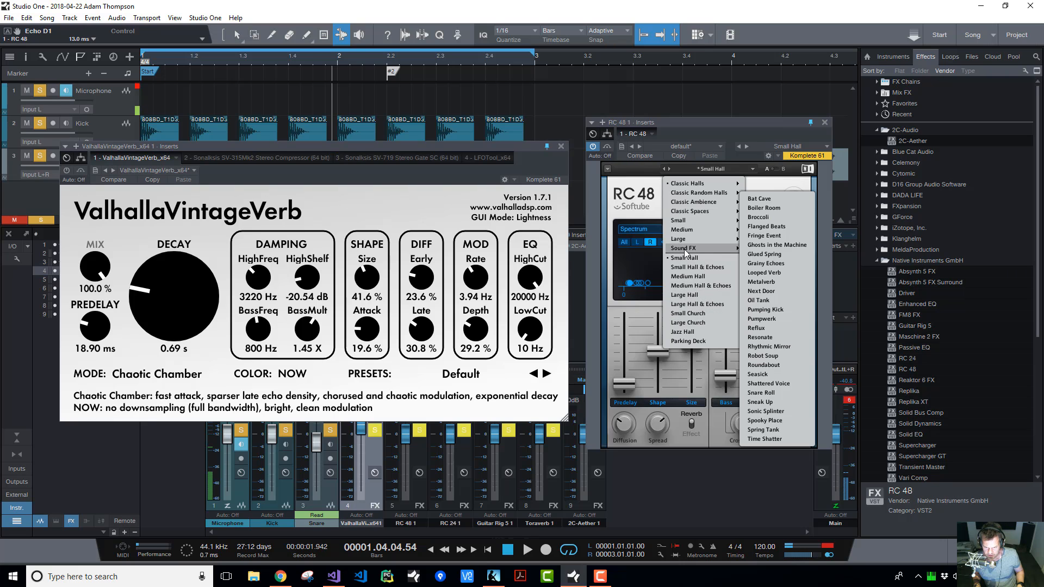
left_click(780, 264)
key("space")
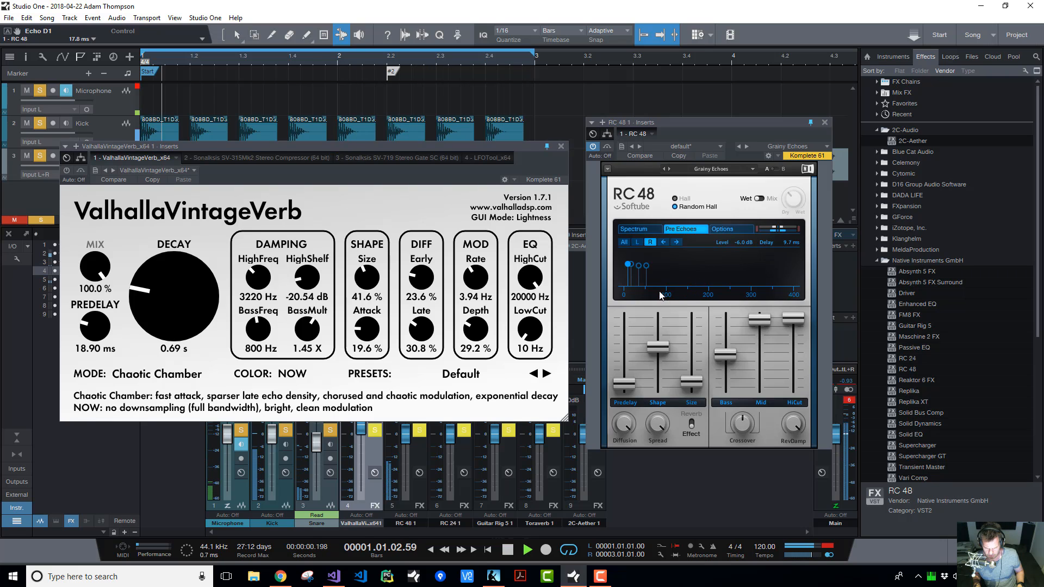
key("space")
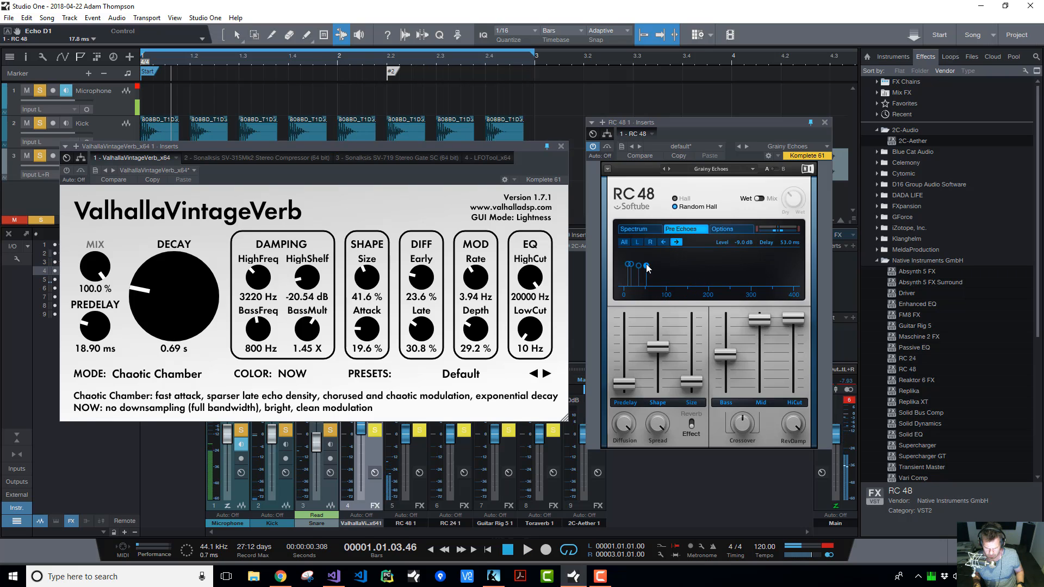
Space the RC 48's pre echoes farther apart, with the L echo at 55.8 ms and -10.8 dB, and set Size to 3.2 m
mouse_move(646, 267)
left_mouse_down()
mouse_move(648, 277)
mouse_move(682, 272)
mouse_move(630, 264)
mouse_move(647, 267)
left_mouse_up()
left_click(635, 271)
key("space")
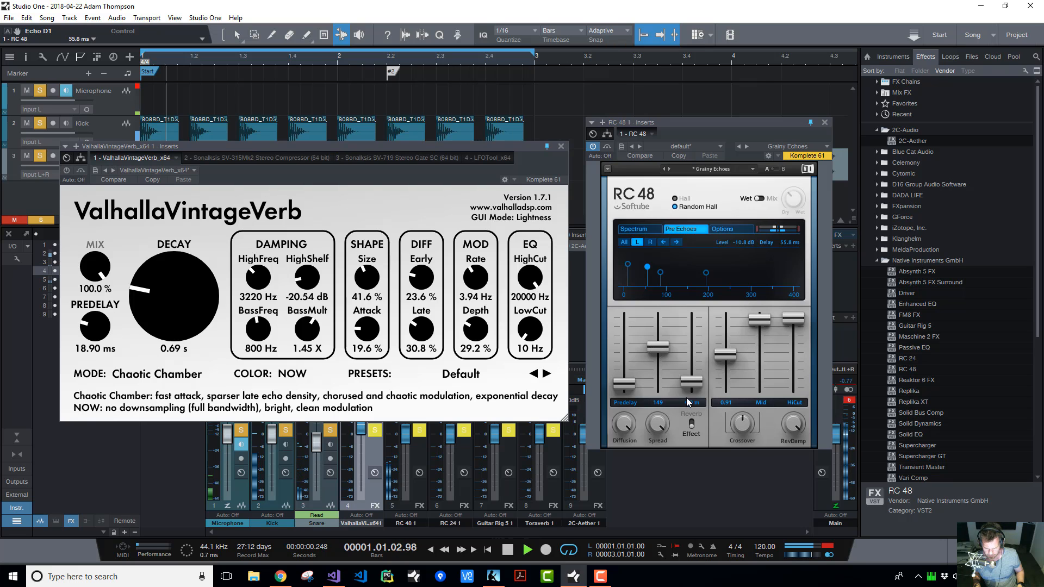
mouse_move(686, 398)
left_mouse_down()
mouse_move(691, 361)
mouse_move(691, 384)
left_mouse_up()
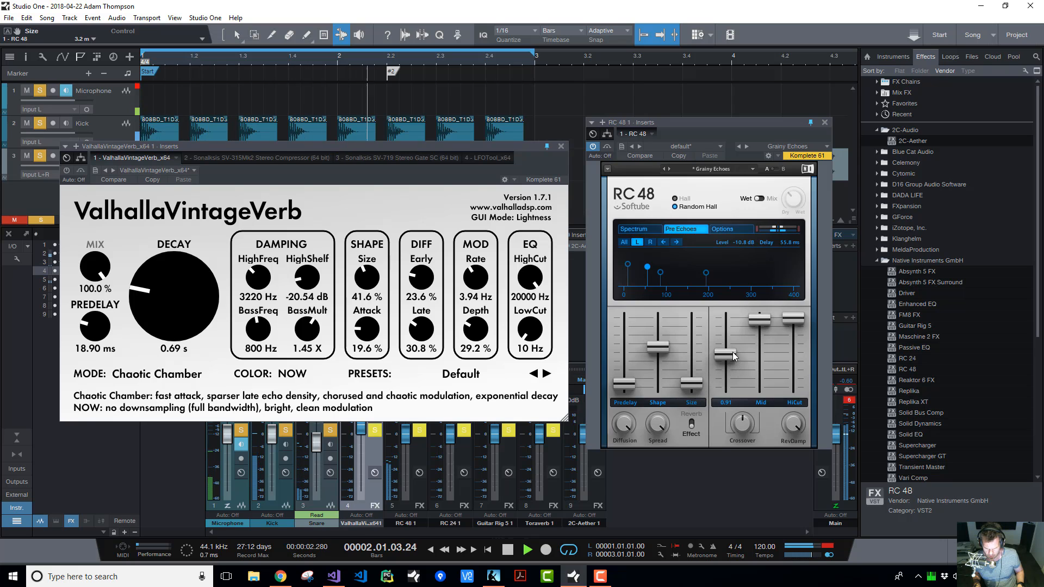
Lower the RC 48's Bass and HiCut to their minimum, then set RevDamp to 14.02 kHz and Predelay to 236 ms
left_click_drag(725, 354, 725, 386)
left_click_drag(789, 321, 791, 389)
left_click_drag(795, 430, 807, 387)
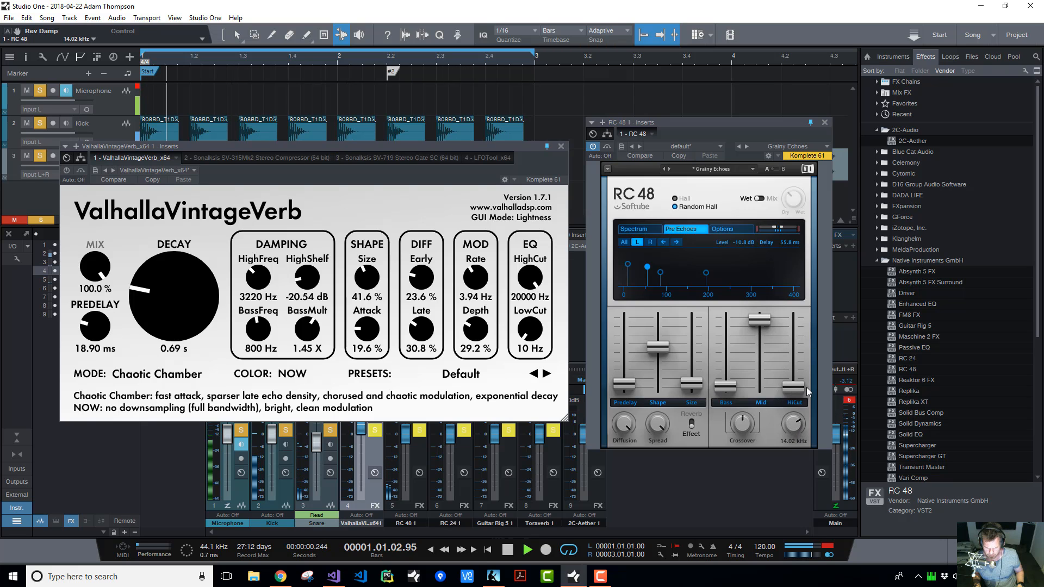
left_click_drag(619, 385, 620, 354)
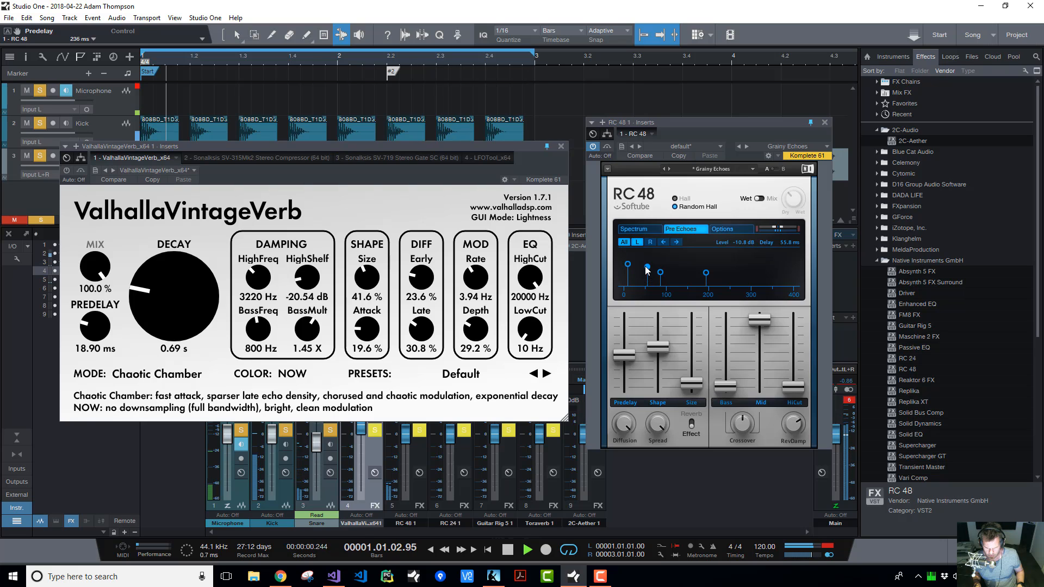
Raise and spread the RC 48's pre echoes, with the third echo at 99.6 ms and -3.7 dB, and lower Mid to about 0.24 s
mouse_move(647, 267)
left_mouse_down()
mouse_move(669, 264)
mouse_move(632, 263)
mouse_move(644, 264)
left_mouse_up()
key("space")
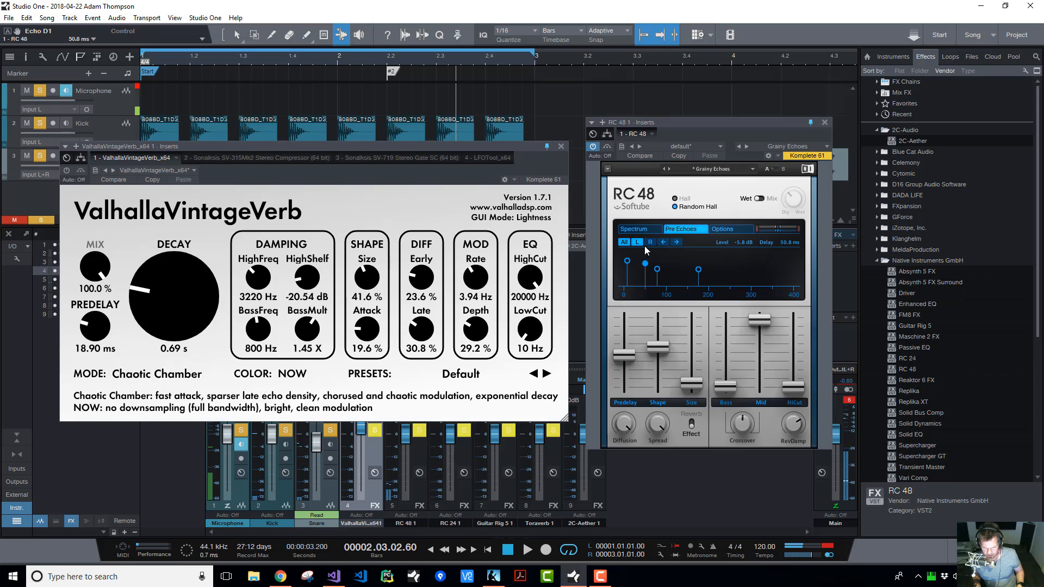
left_click(650, 243)
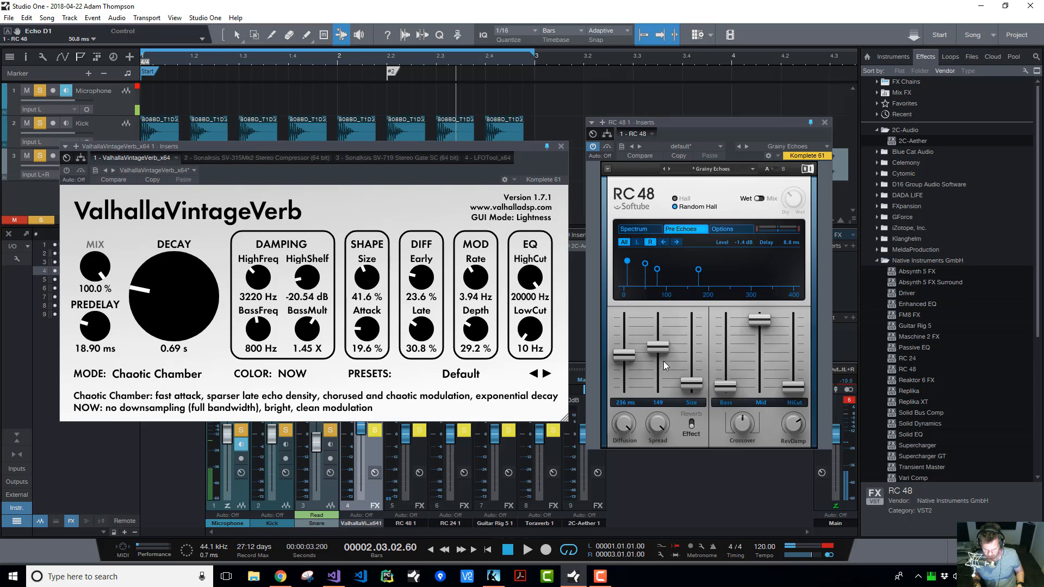
left_click_drag(758, 317, 758, 384)
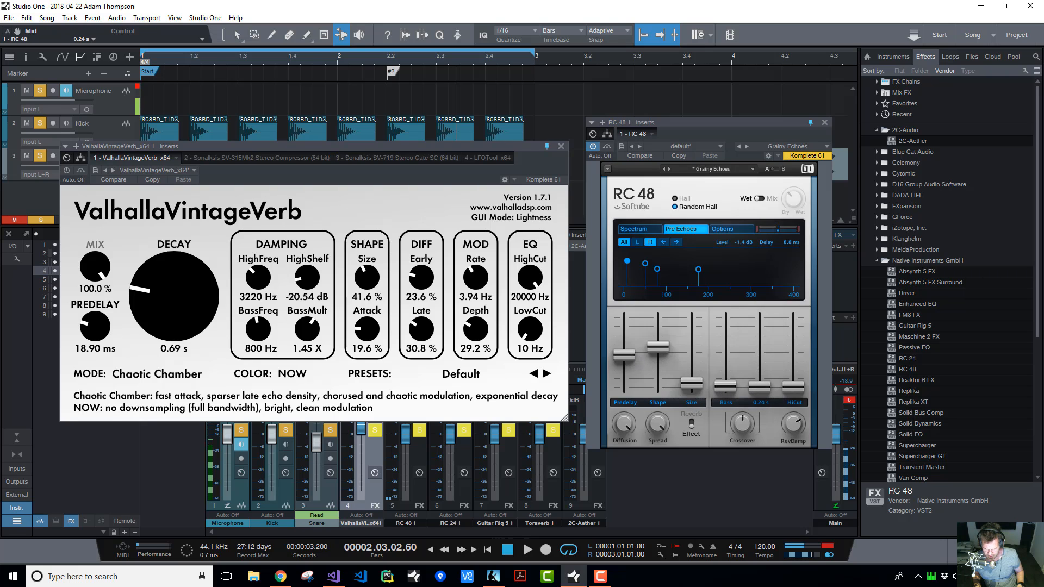
key("space")
mouse_move(657, 269)
left_mouse_down()
mouse_move(697, 265)
mouse_move(665, 262)
left_mouse_up()
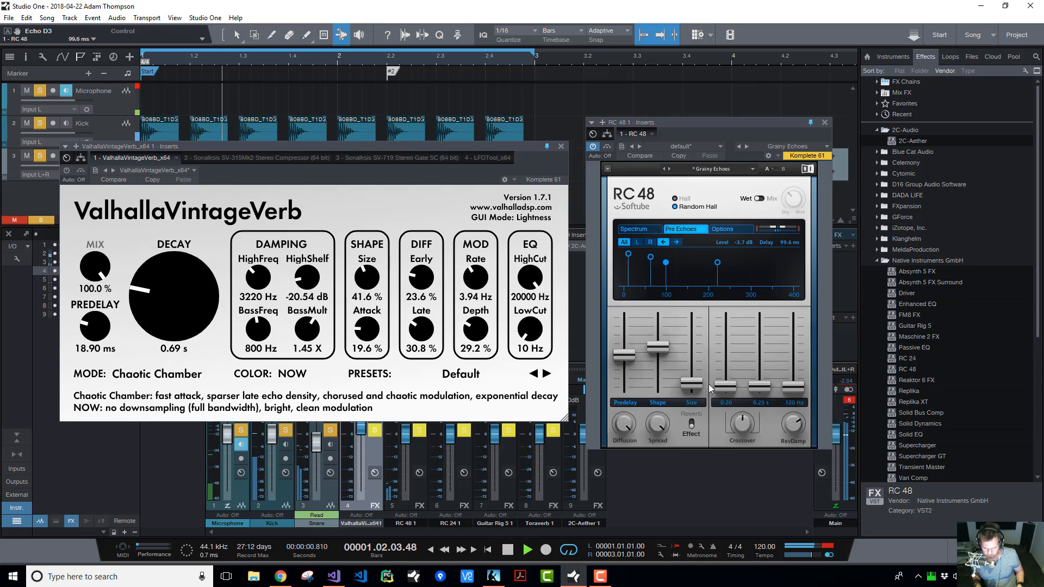
Set the RC 48's Size to 21.8 m and compare the Reverb and Effect size modes, keeping Effect
left_click_drag(692, 384, 691, 350)
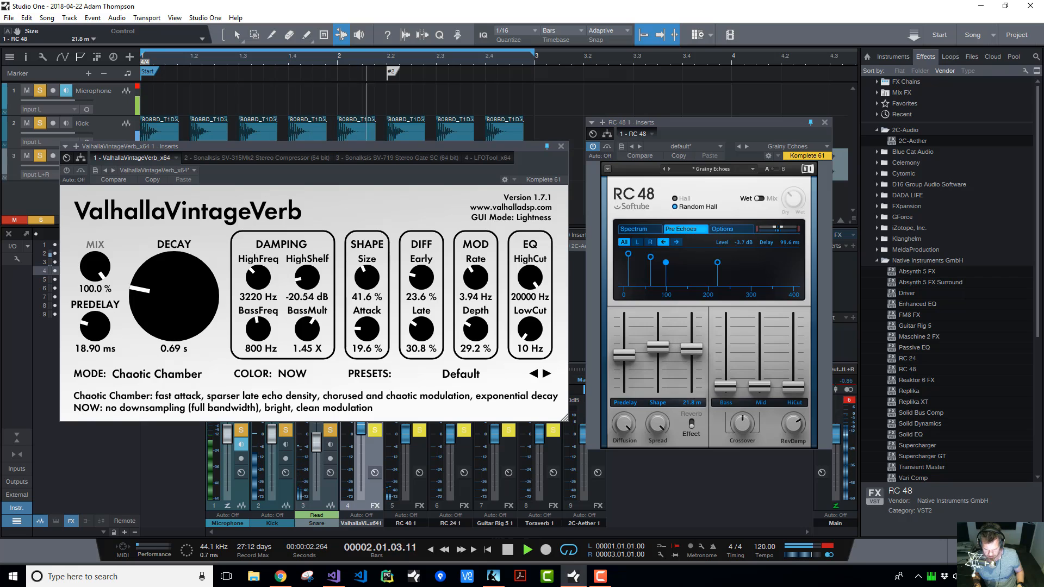
left_click(696, 422)
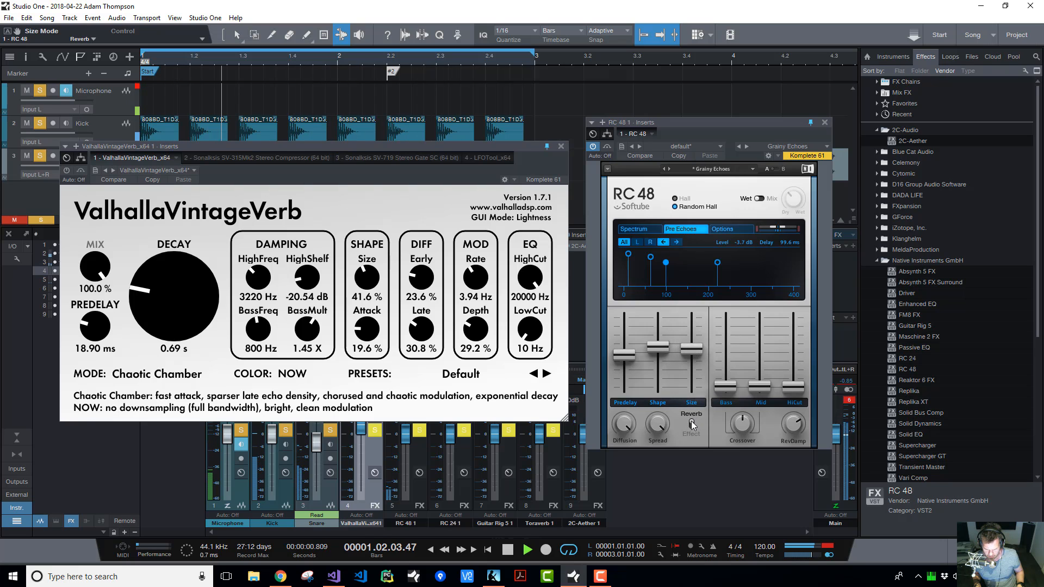
left_click(692, 424)
key("space")
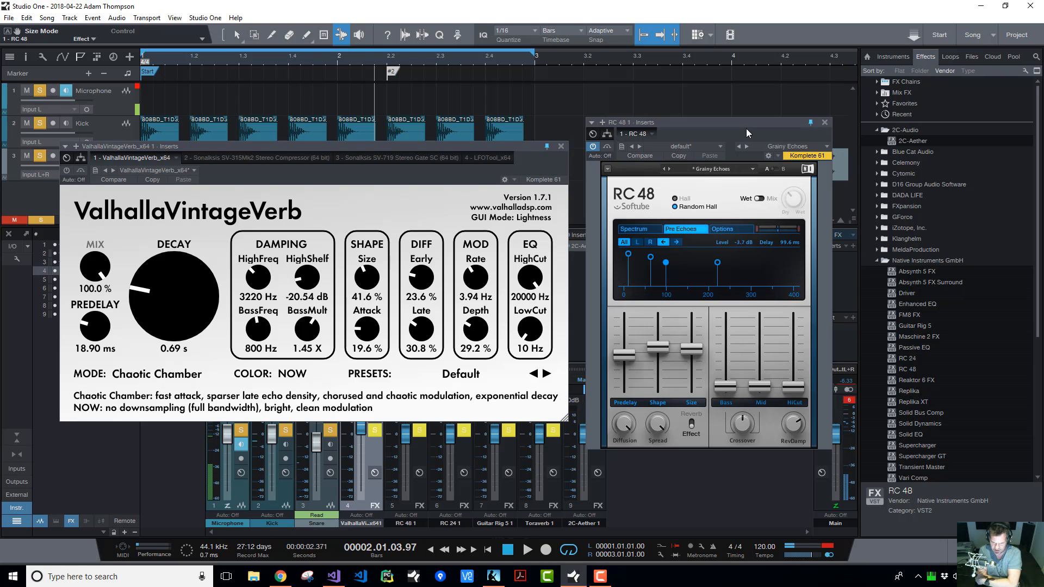
Reduce the RC 48's Diffusion to 41.0 and audition it with the loop
mouse_move(618, 421)
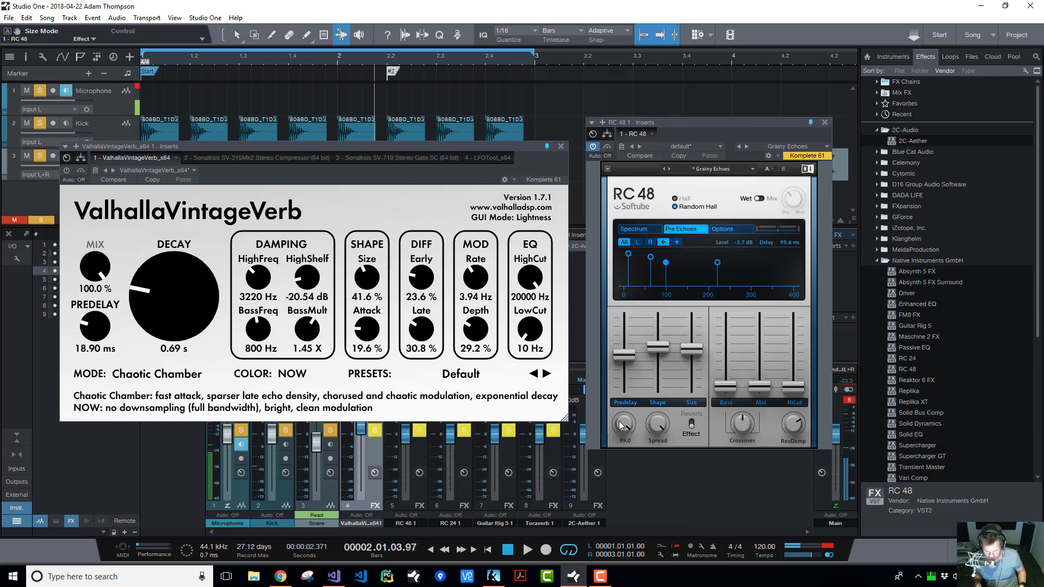
key("space")
mouse_move(663, 390)
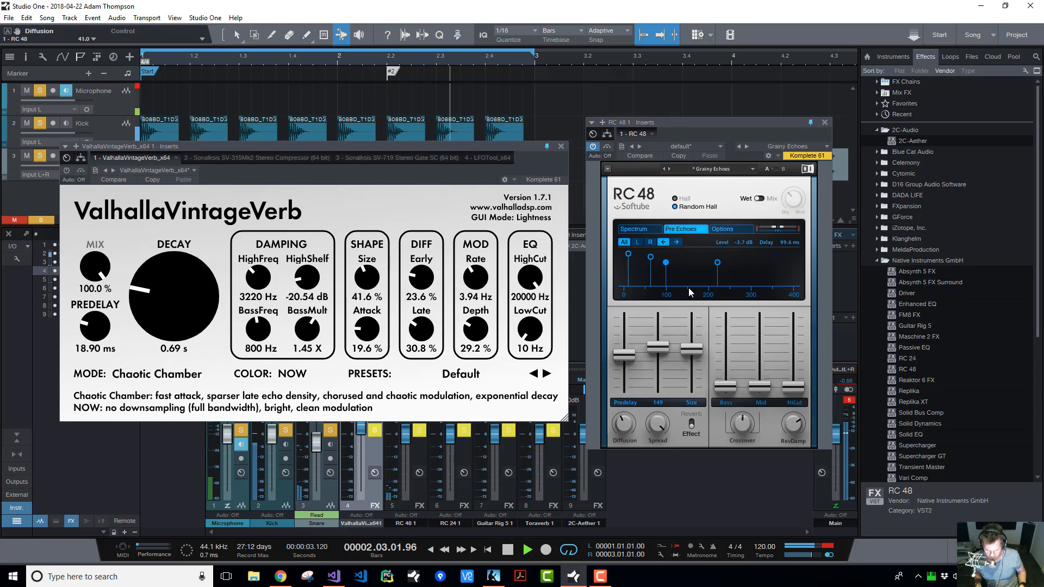
Try louder, wider pre echo spacings on the RC 48, ending with the selected echo at 170.8 ms and -0.0 dB
left_click_drag(673, 263, 702, 254)
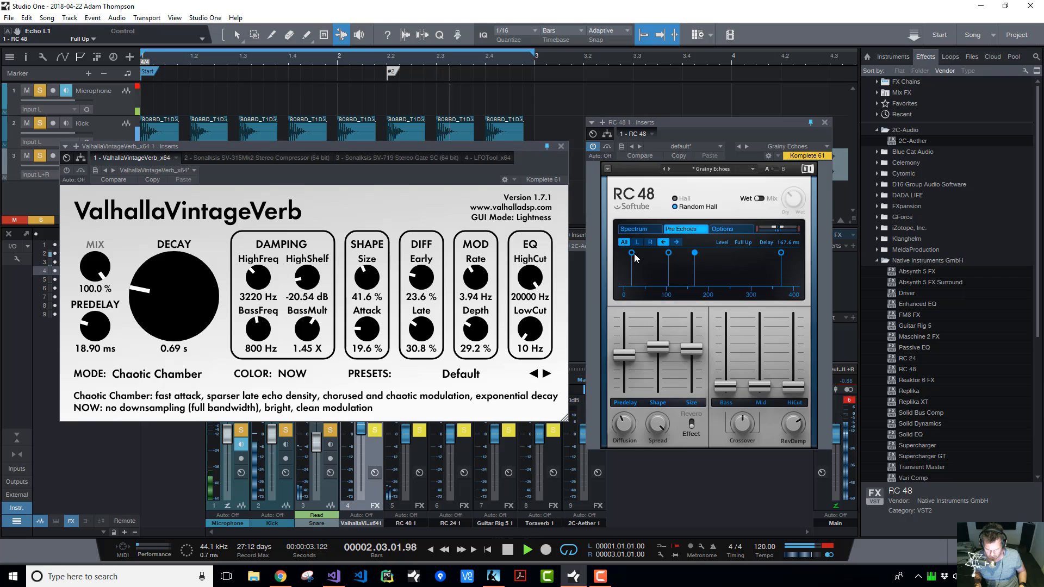
left_click_drag(632, 253, 645, 253)
left_click_drag(744, 254, 661, 259)
left_click(676, 243)
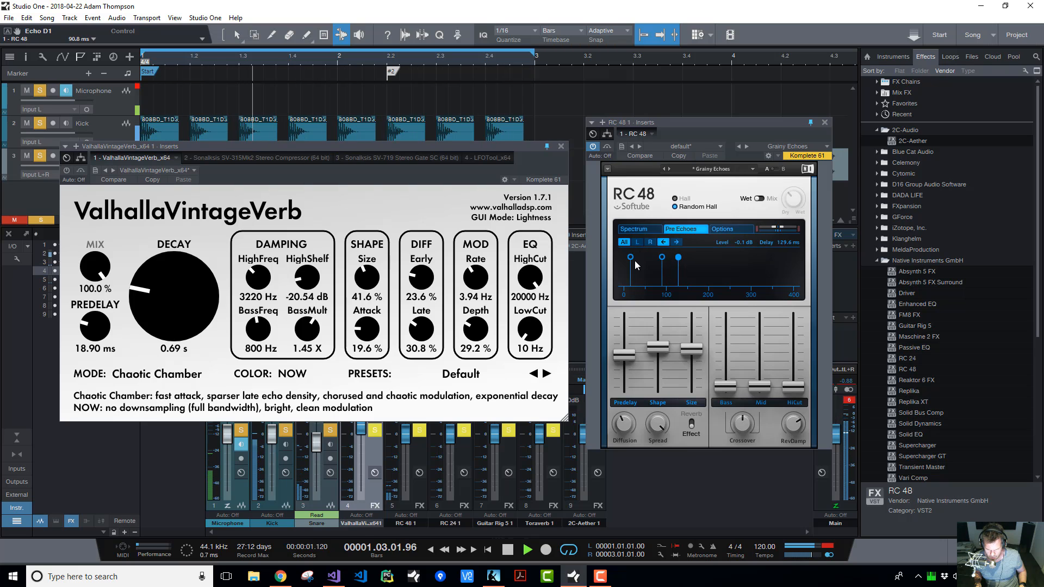
left_click(662, 257)
left_click(676, 257)
left_click_drag(677, 258, 695, 258)
Rebalance the RC 48's decay with Mid at 1.05 s, Bass at 0.20 and HiCut at 9.10 kHz
left_click_drag(760, 385, 759, 346)
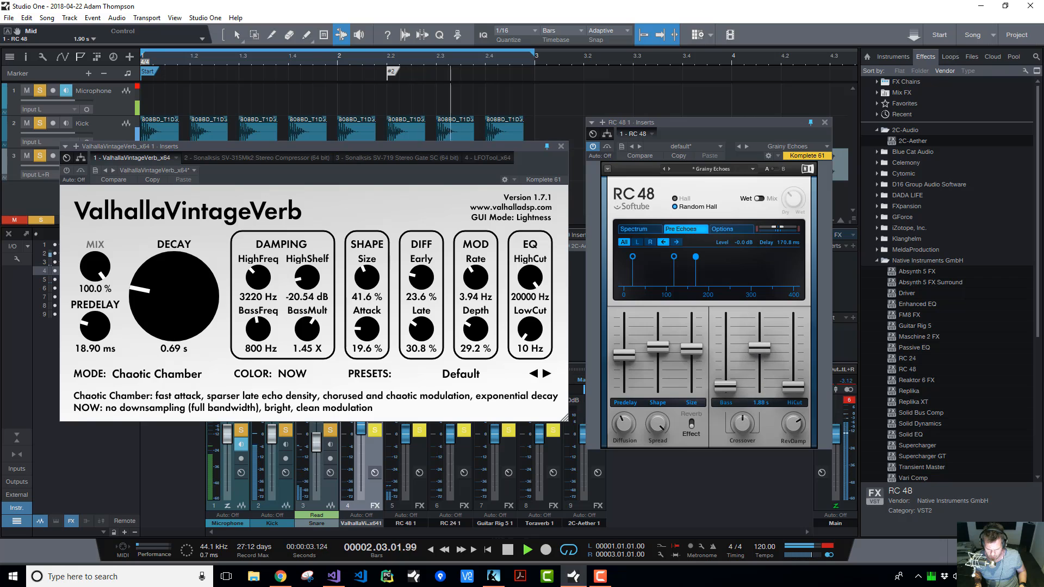
left_click_drag(725, 386, 726, 363)
left_click_drag(793, 387, 793, 339)
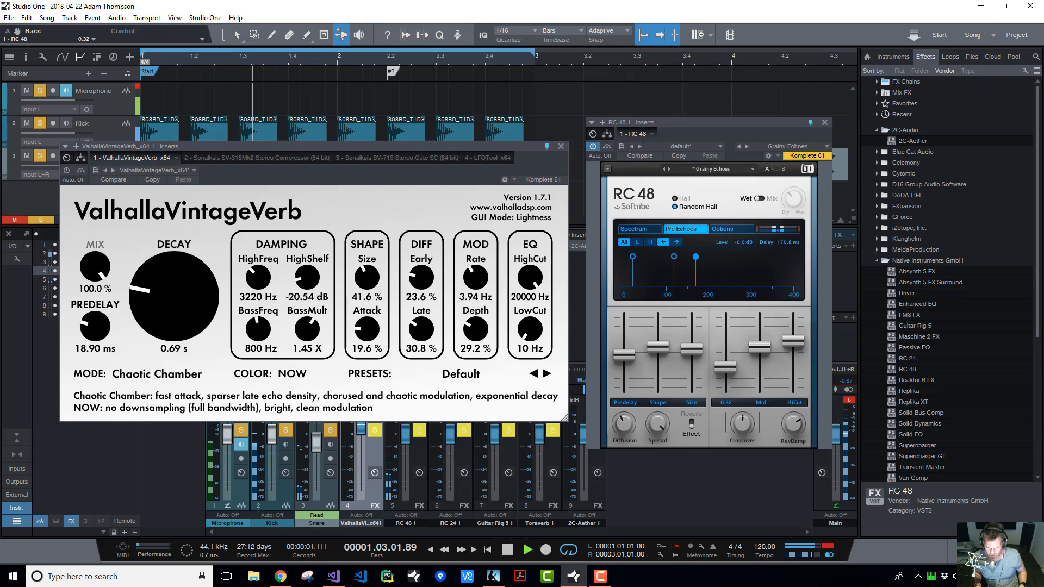
left_click_drag(725, 363, 792, 343)
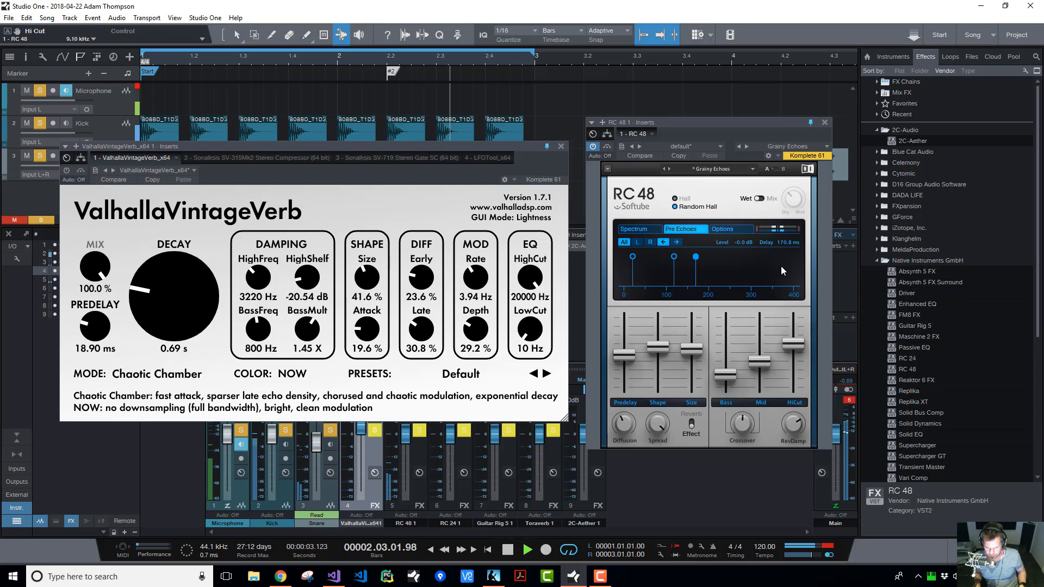
Set the RC 48's Predelay to 10 ms, Shape to 152, Size to 23.6 m and Diffusion to 84.0
left_click_drag(624, 353, 624, 384)
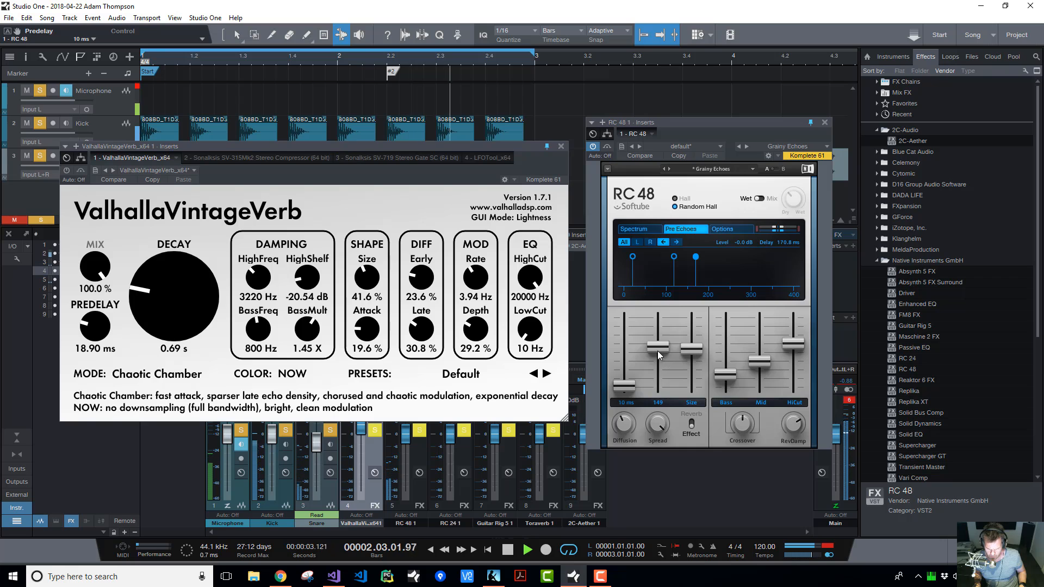
mouse_move(657, 350)
left_mouse_down()
mouse_move(657, 387)
mouse_move(657, 325)
mouse_move(691, 350)
mouse_move(692, 375)
mouse_move(691, 341)
mouse_move(665, 346)
left_mouse_up()
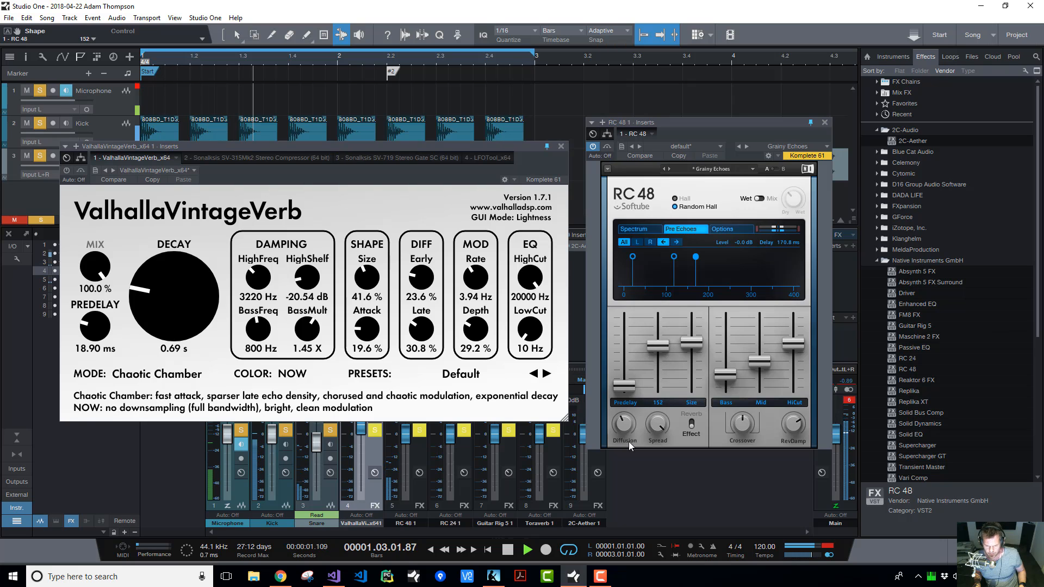
left_click_drag(623, 424, 623, 393)
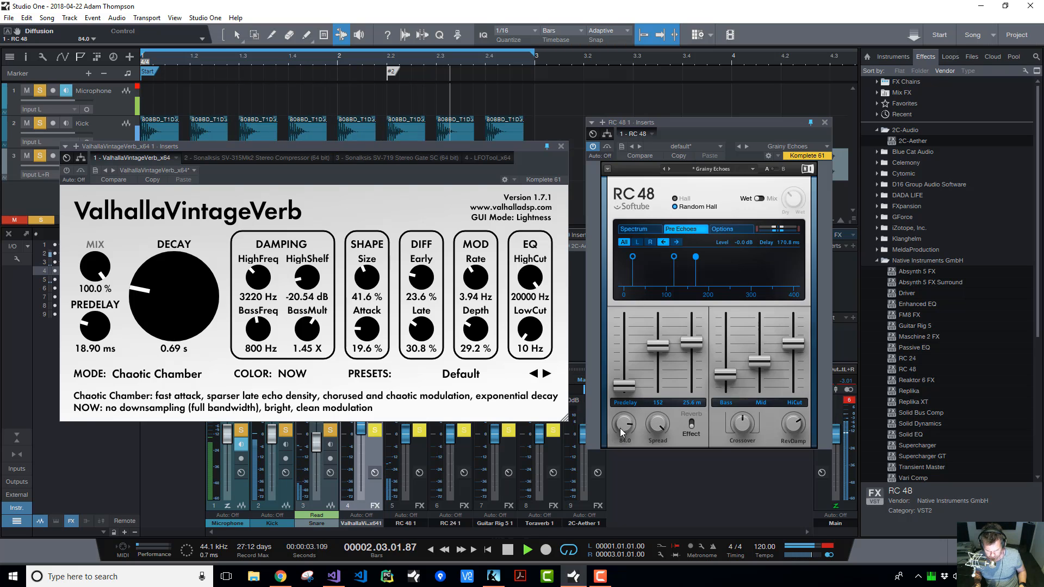
Compare Spread 0 and 255 on the RC 48, set RevDamp to 2.99 kHz, and stop playback
left_click_drag(661, 423, 660, 522)
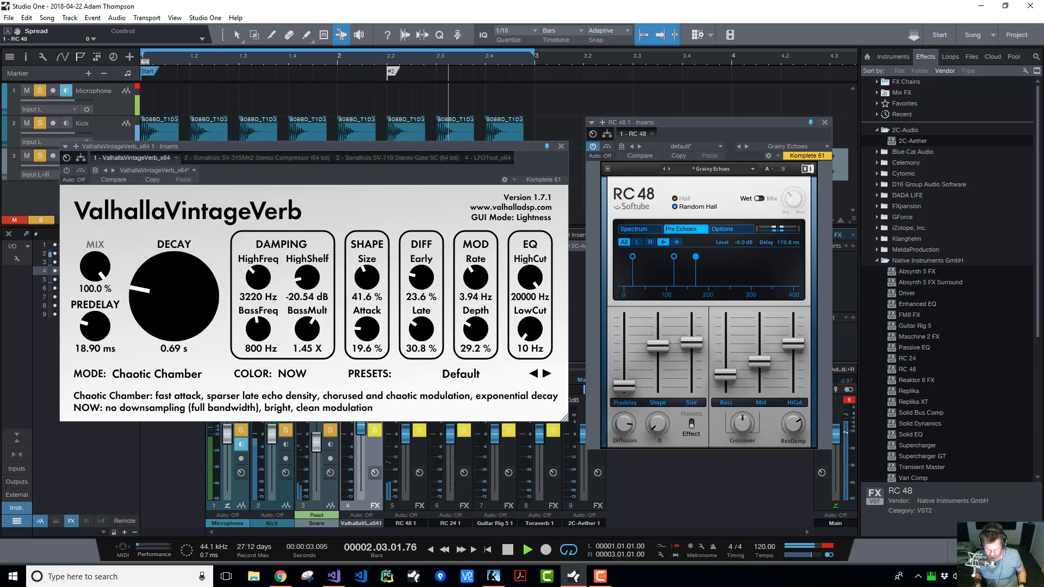
left_click_drag(657, 423, 657, 364)
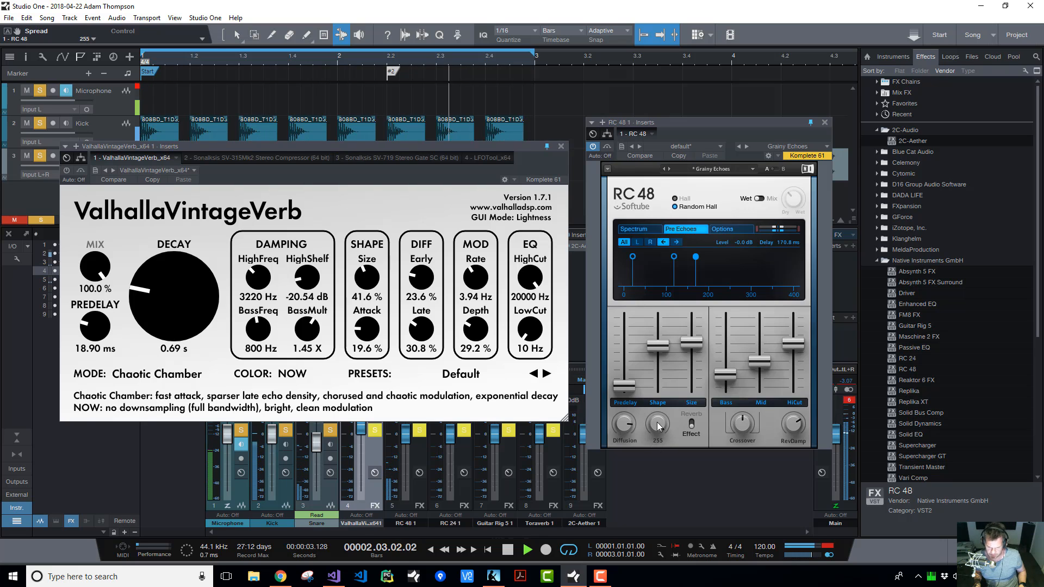
left_click_drag(806, 425, 761, 439)
key("space")
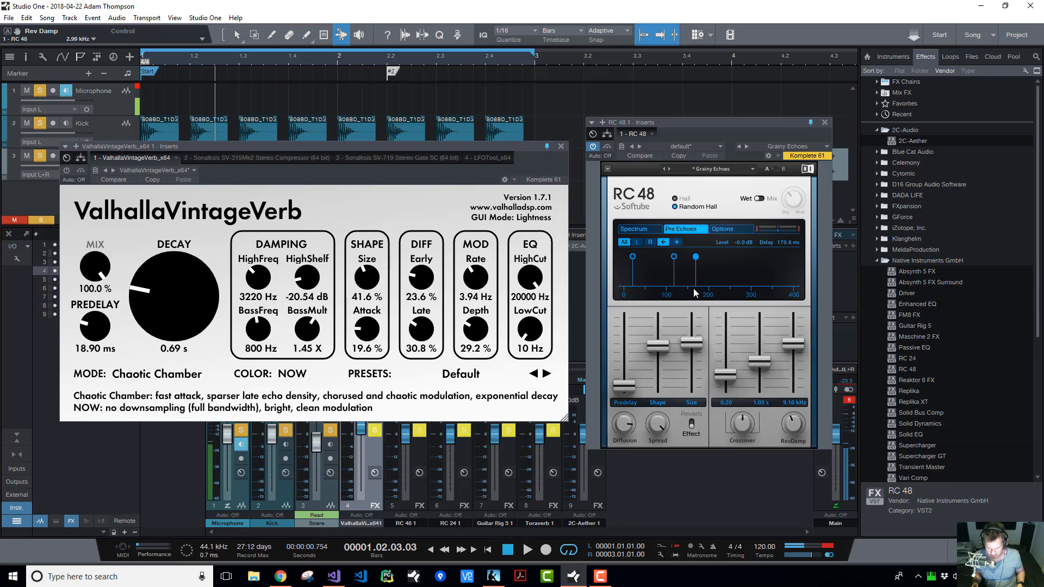
Load the Small Hall & Echoes preset from the RC 48's Classic Halls and check its Spectrum and Pre Echoes pages with the loop playing
left_click(703, 170)
left_click(669, 217)
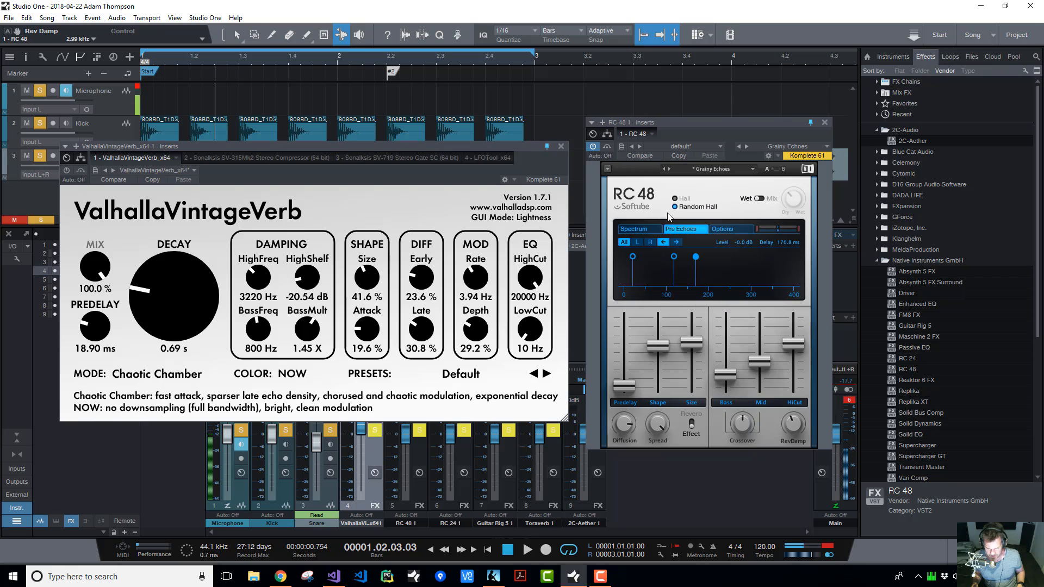
key("space")
left_click(708, 169)
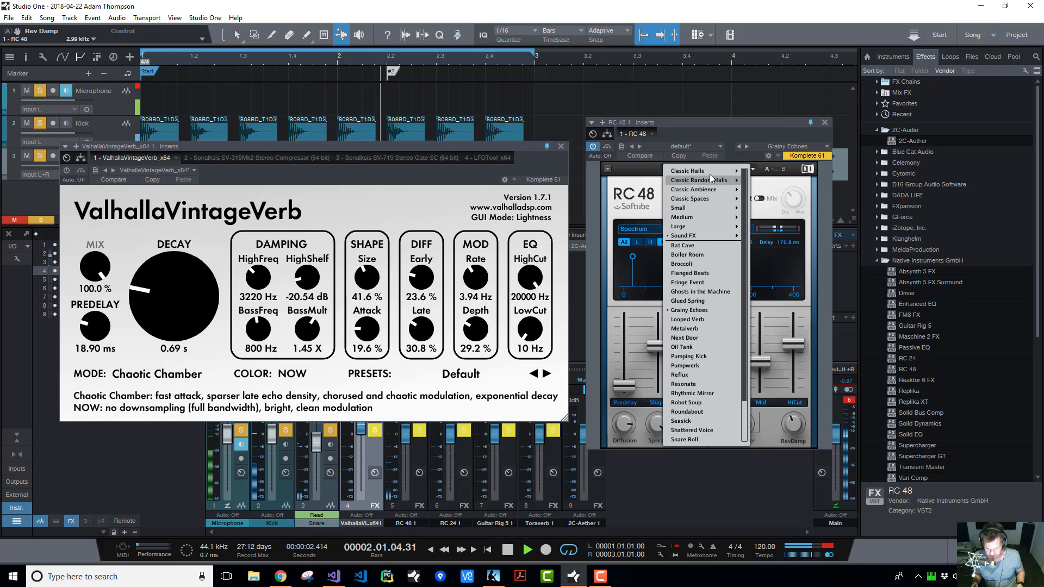
mouse_move(709, 170)
left_click(760, 181)
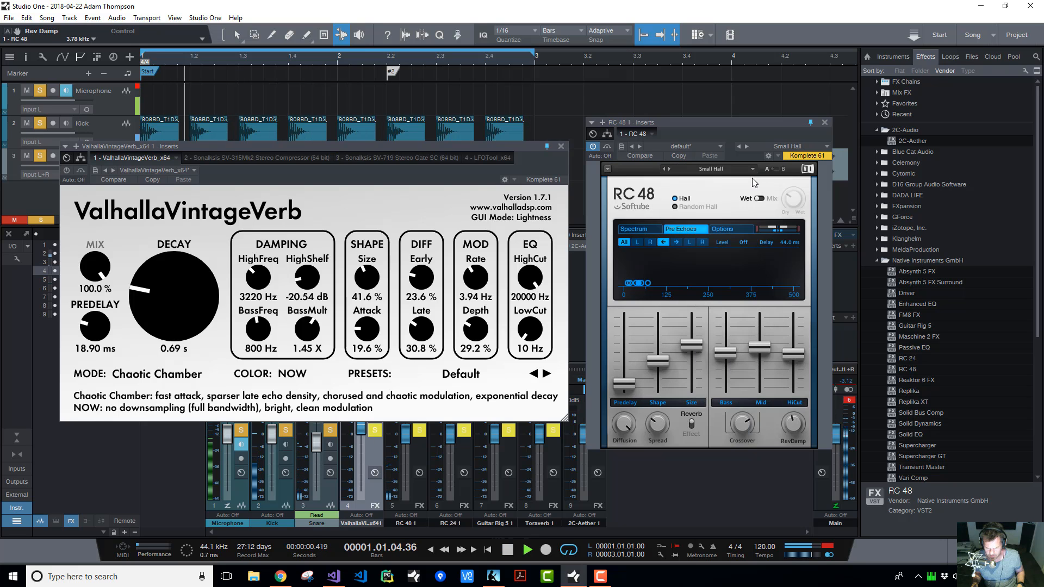
left_click(669, 169)
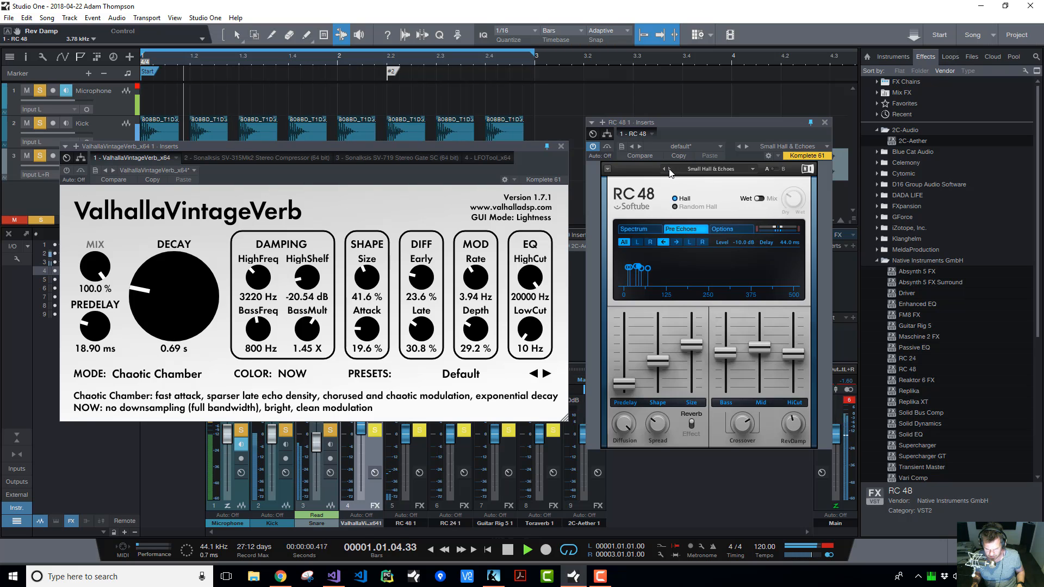
left_click(640, 228)
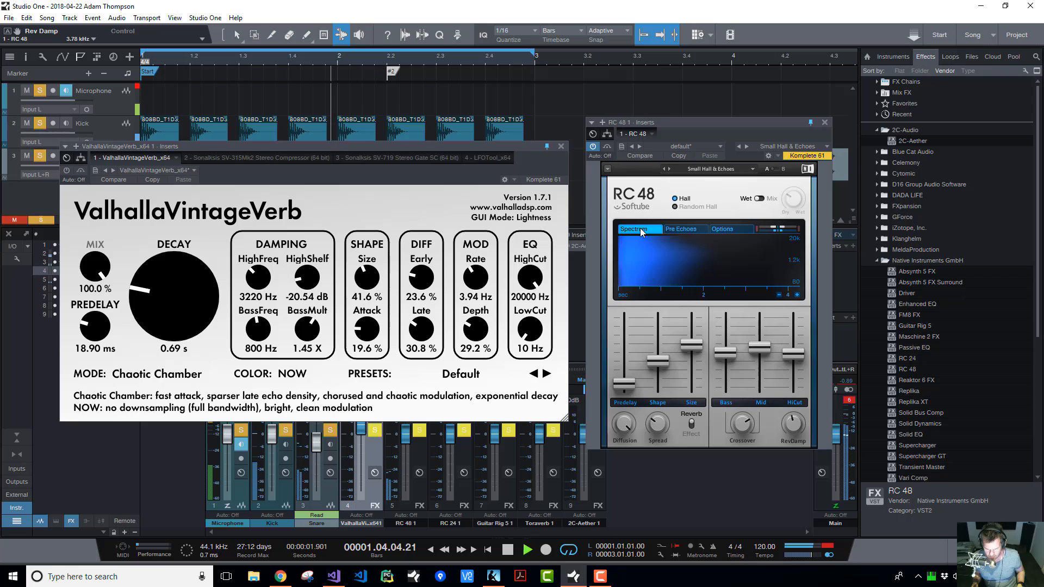
left_click(674, 230)
Compare the Effect and Reverb size modes on Small Hall & Echoes, keep Effect, and audition it with the loop
left_click(691, 429)
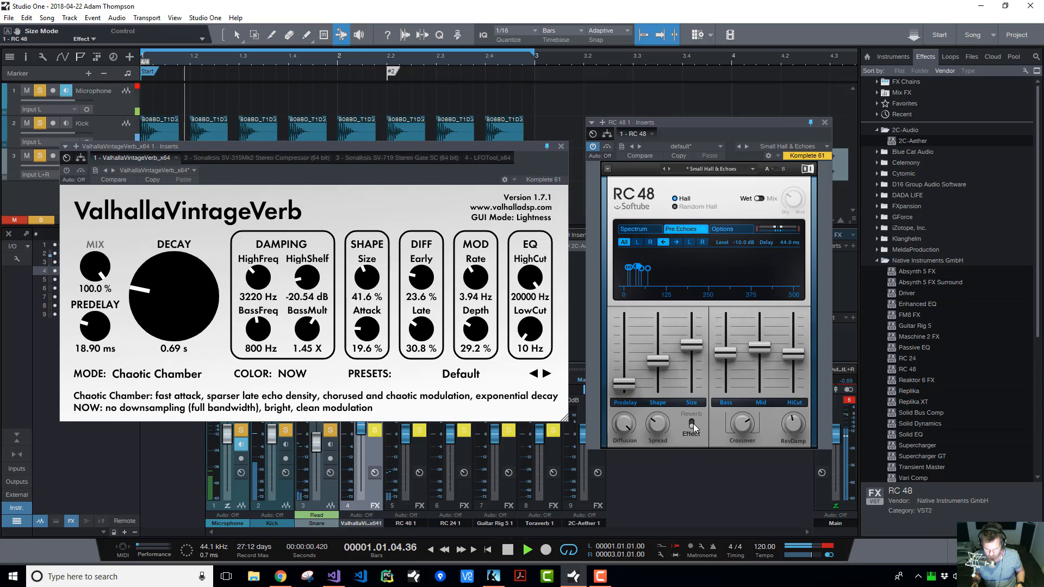
left_click(692, 427)
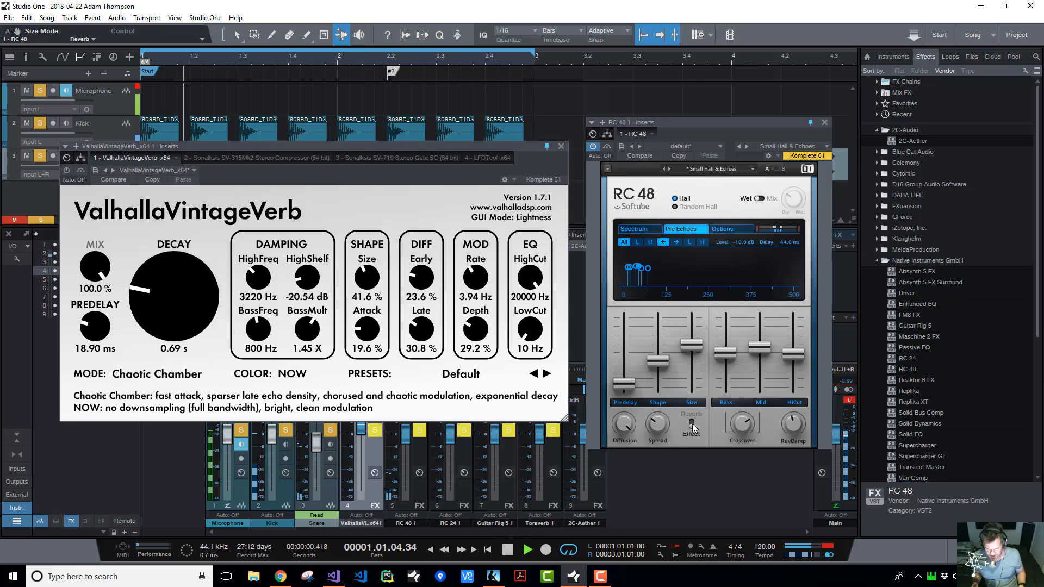
left_click(691, 425)
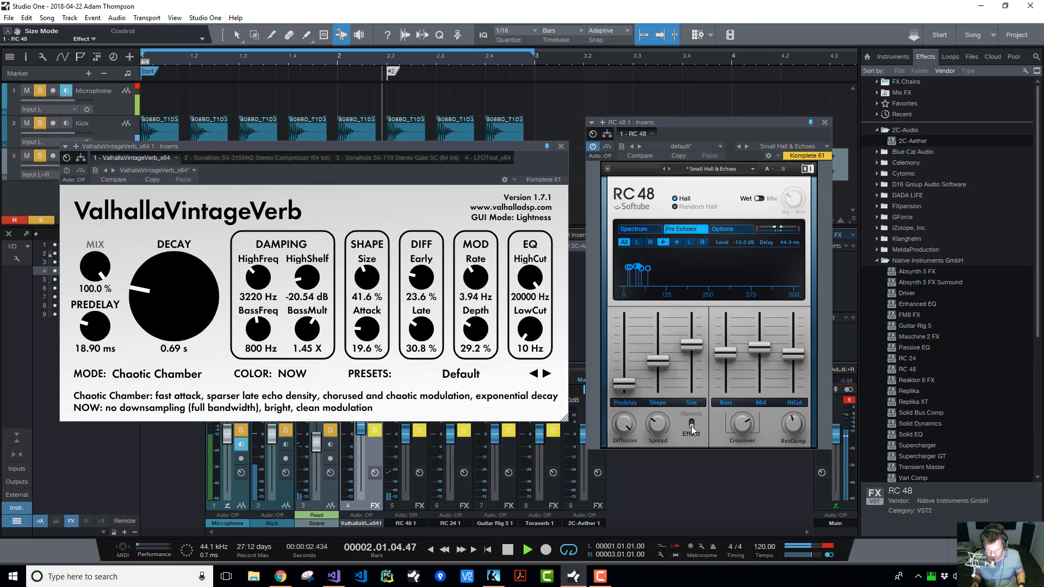
left_click(692, 425)
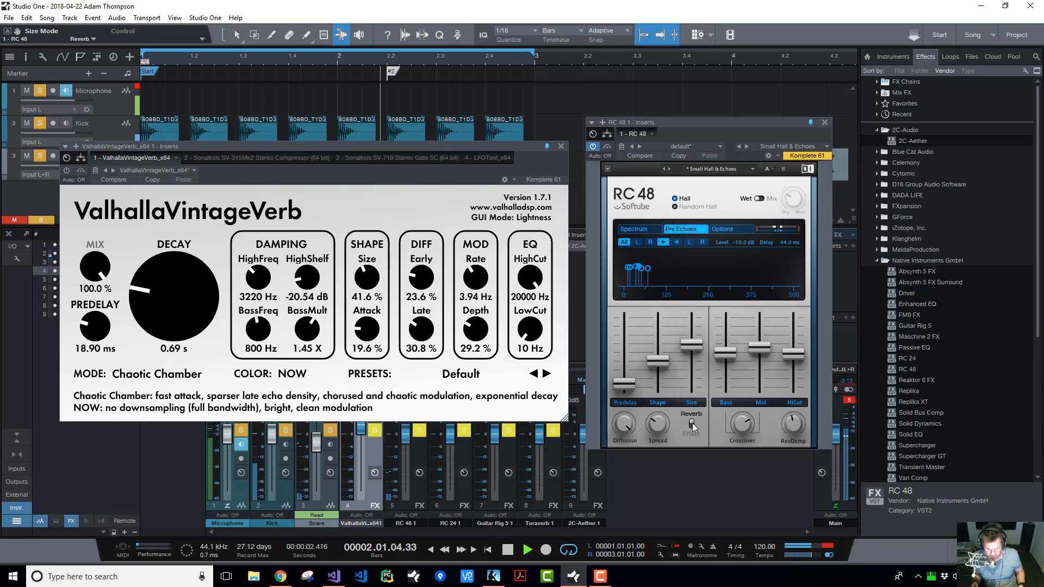
left_click(691, 425)
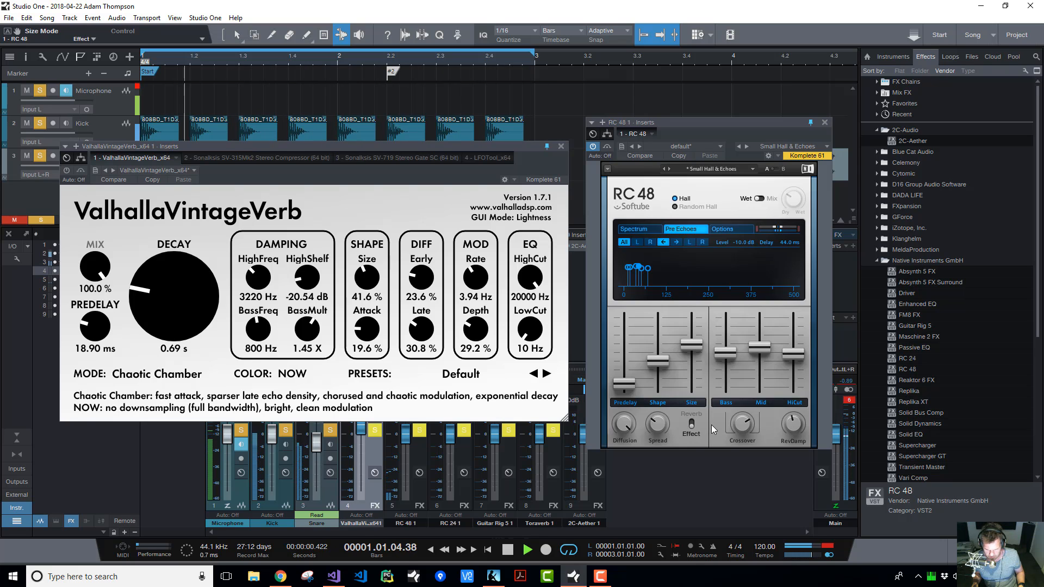
key("space")
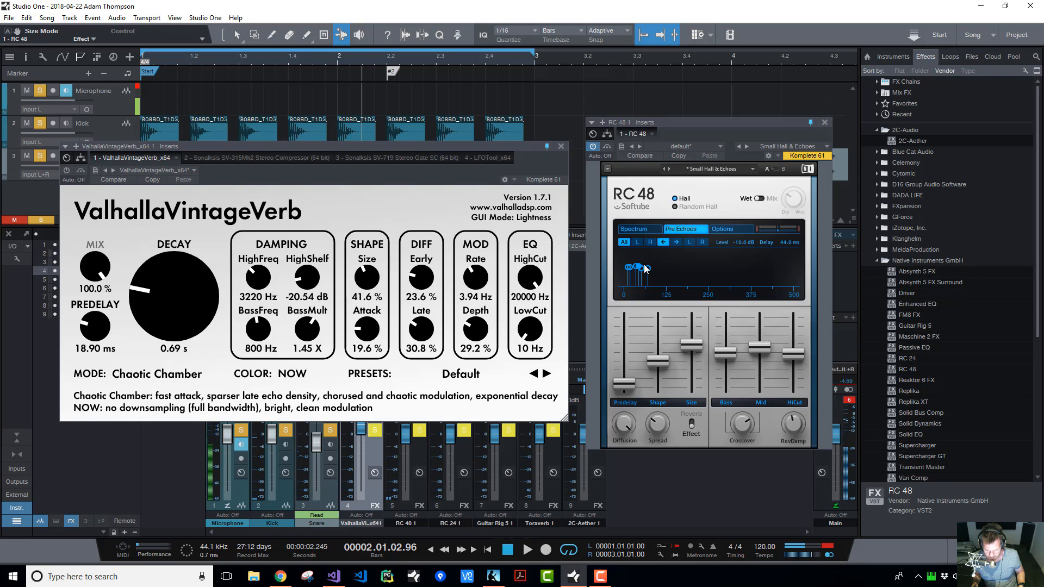
key("space")
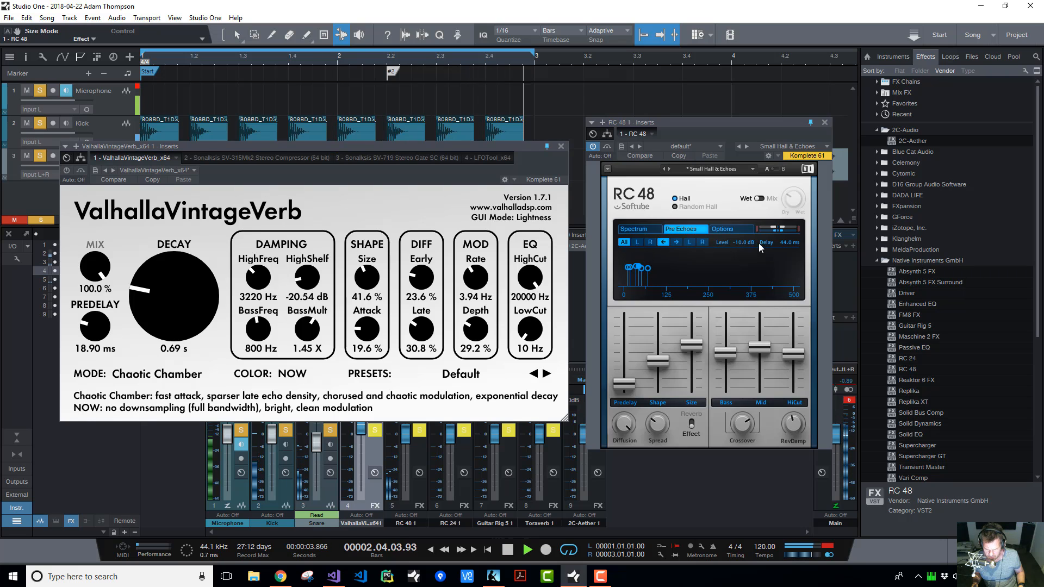
key("space")
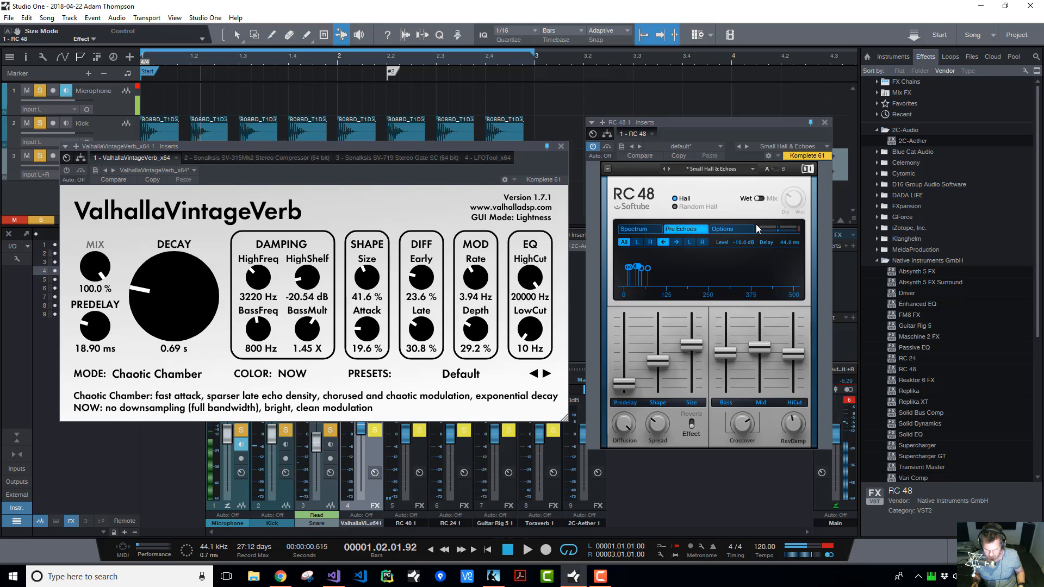
With all pre echoes linked, move the first left echo to a 48 ms delay while the loop plays
left_click(648, 269)
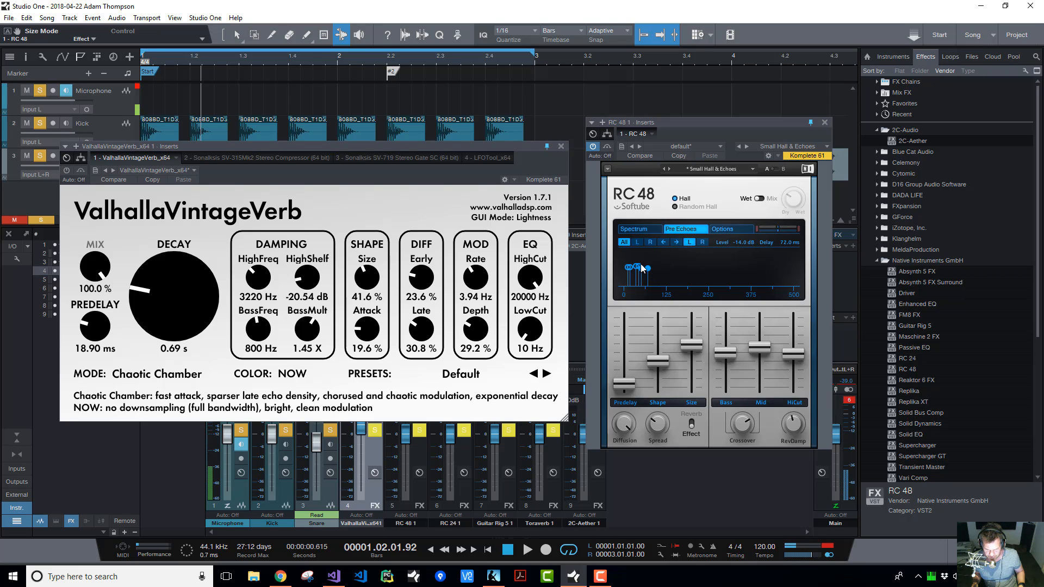
left_click_drag(629, 267, 644, 273)
key("space")
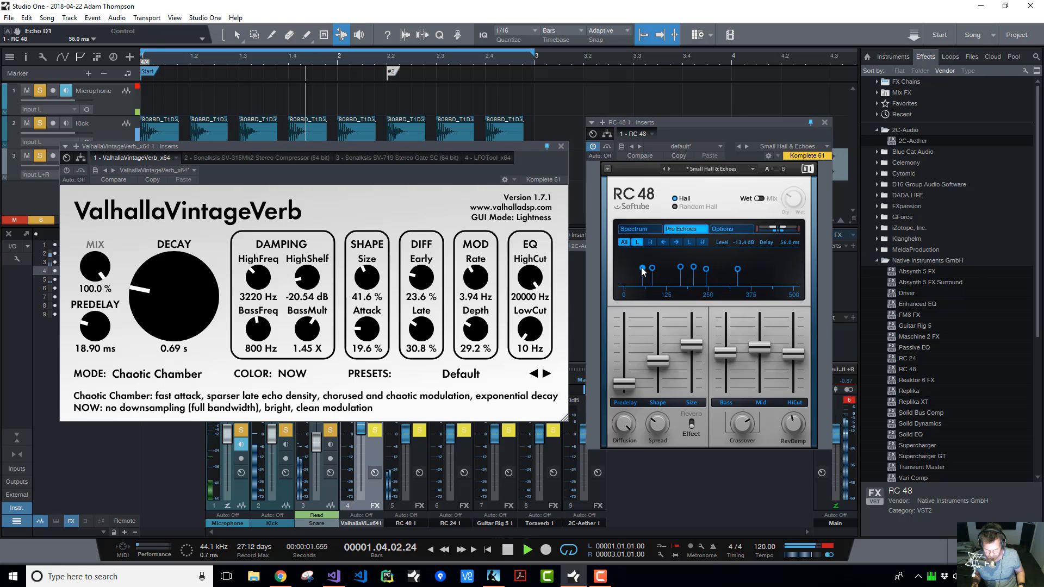
mouse_move(642, 272)
left_mouse_down()
mouse_move(632, 267)
mouse_move(654, 272)
left_mouse_up()
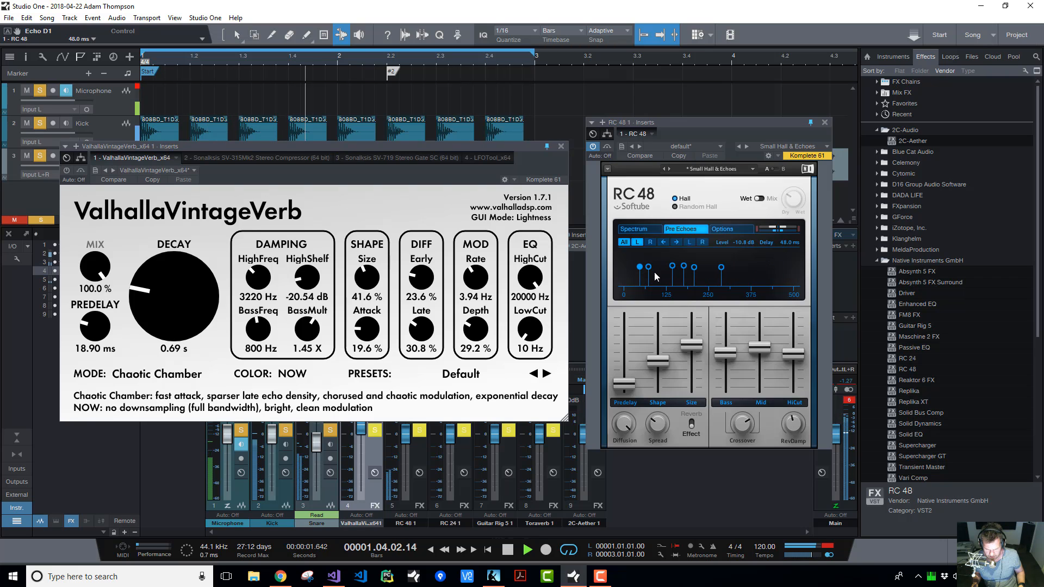
left_click(677, 242)
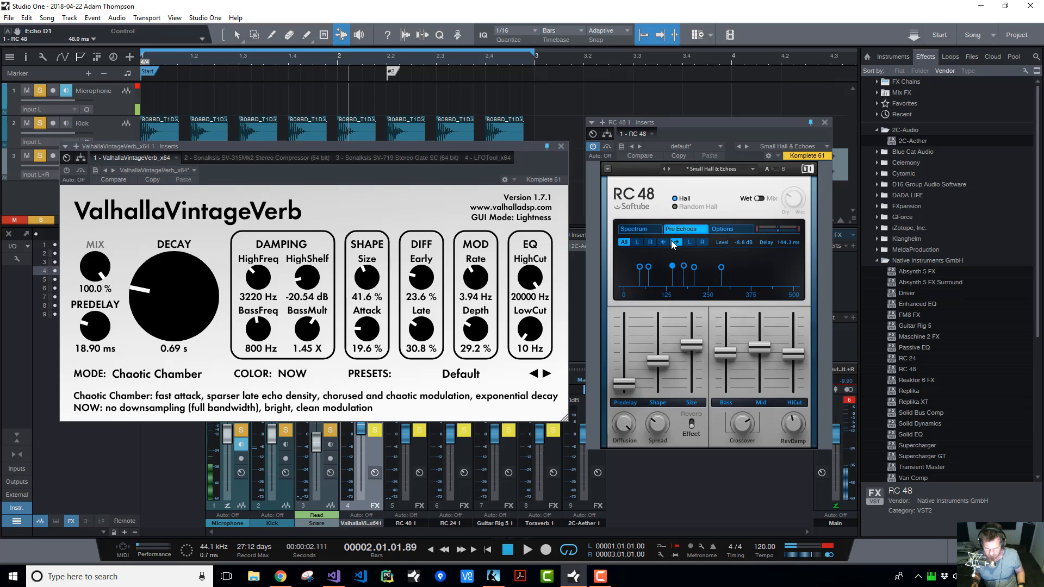
Set the first left pre echo to 21 ms at -0.5 dB and the first right one to 55.2 ms at -9.8 dB
left_click(639, 268)
left_click(702, 242)
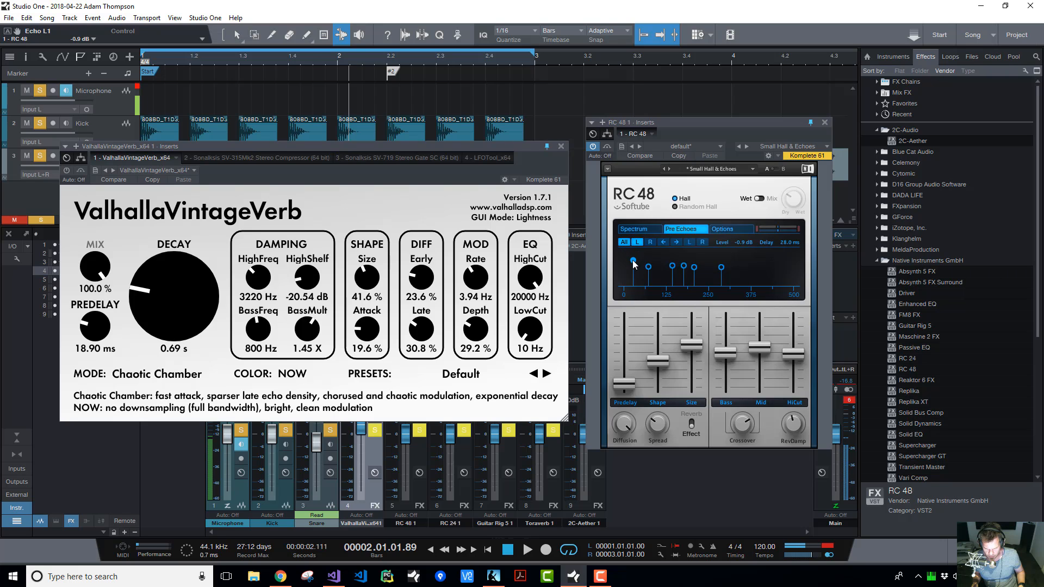
left_click_drag(633, 263, 644, 274)
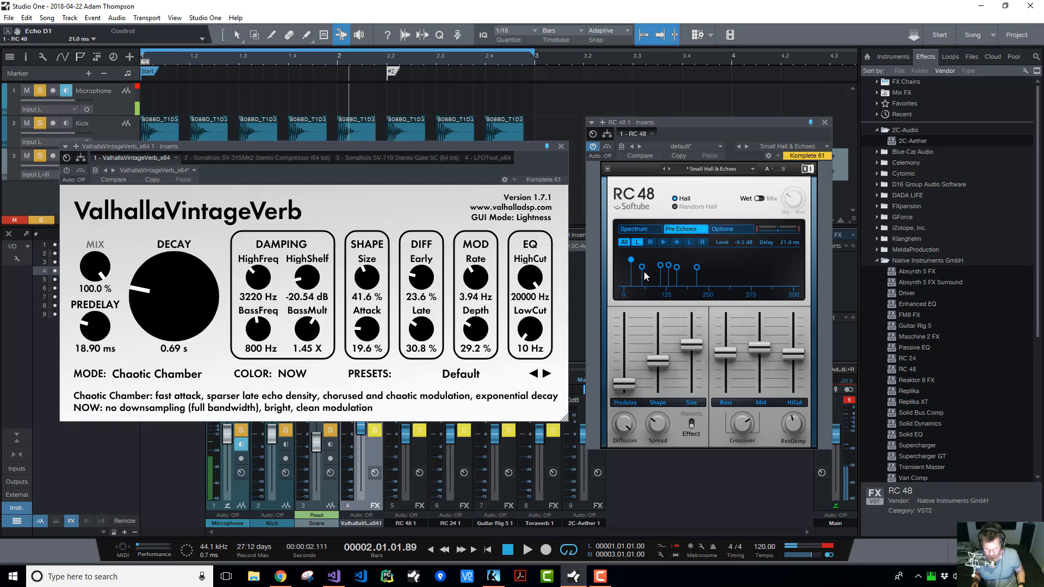
left_click(641, 267)
left_click_drag(641, 268, 655, 276)
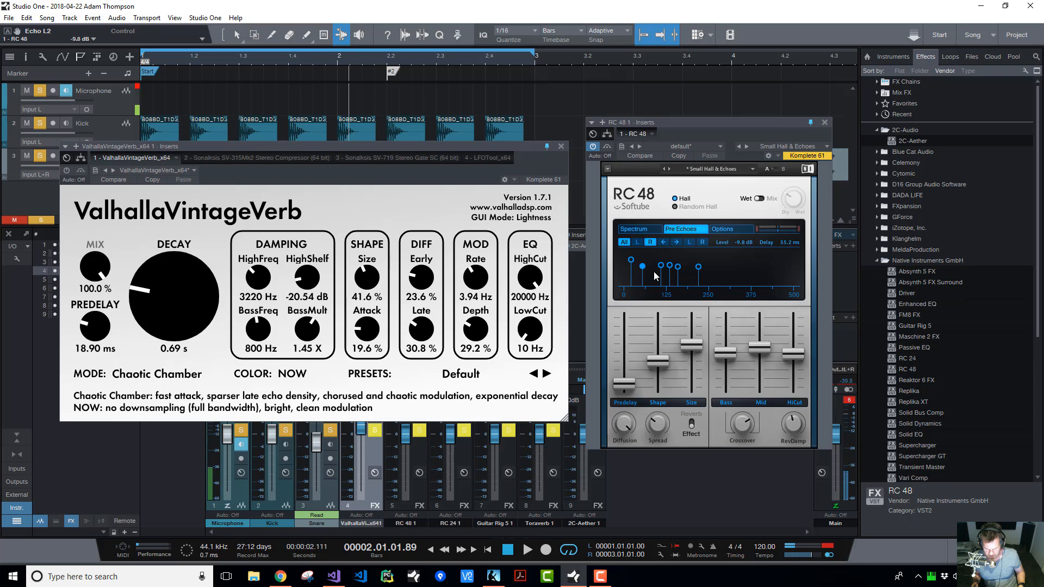
Set the two cross-feed pre echoes to 78.7 ms at -5.1 dB and 103.8 ms at -5.2 dB, and start the loop
left_click(661, 266)
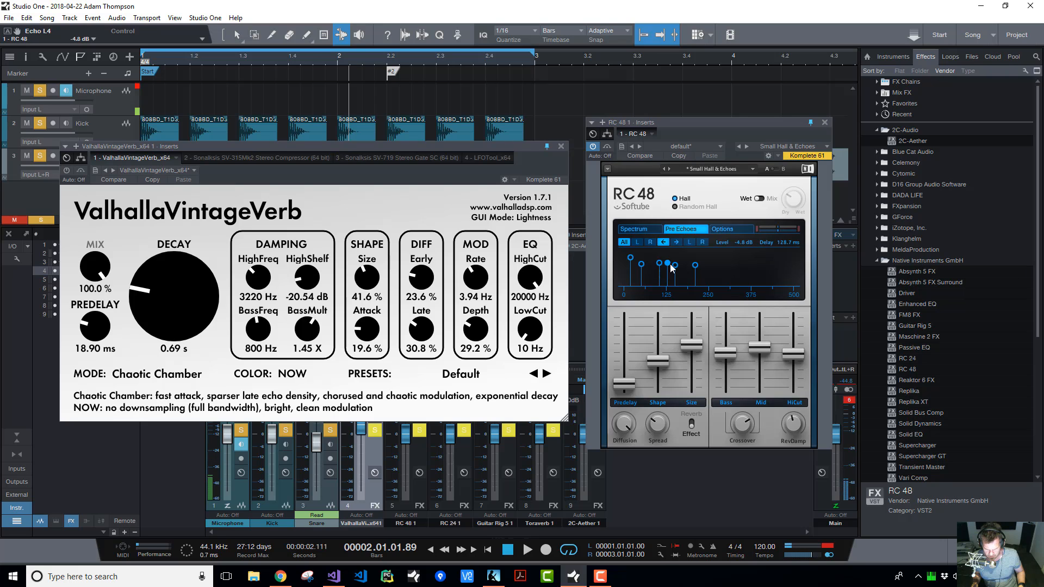
left_click_drag(667, 263, 663, 265)
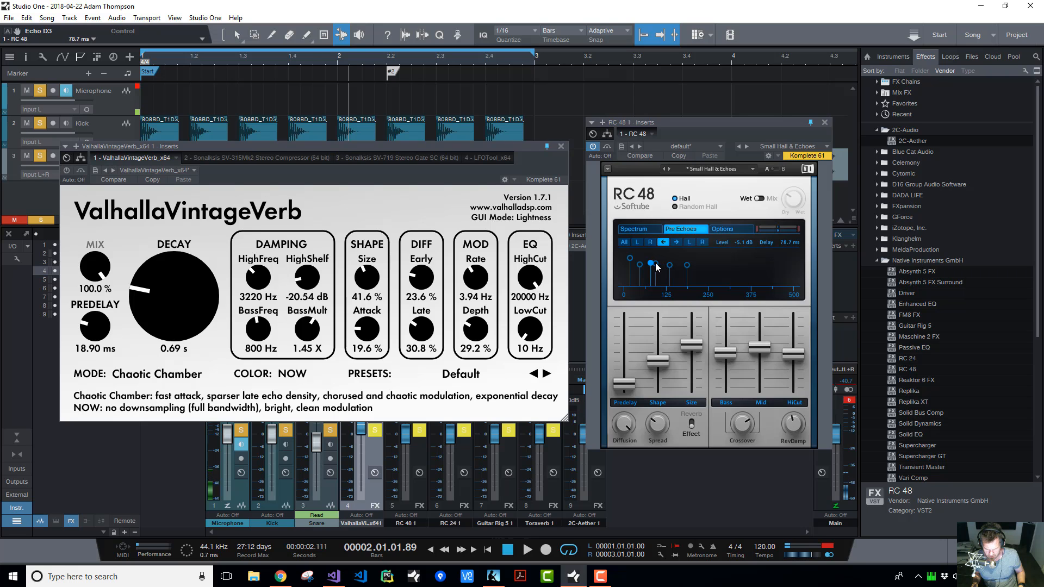
left_click_drag(655, 263, 659, 264)
key("space")
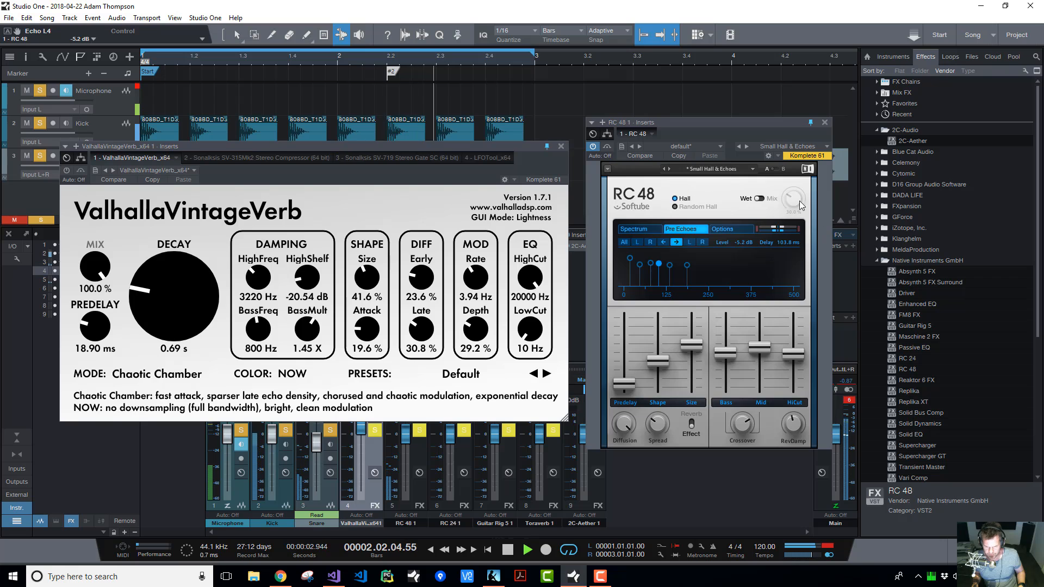
Compare the RC 48's Hall and Random Hall algorithms on the edited preset with the loop playing
left_click(745, 169)
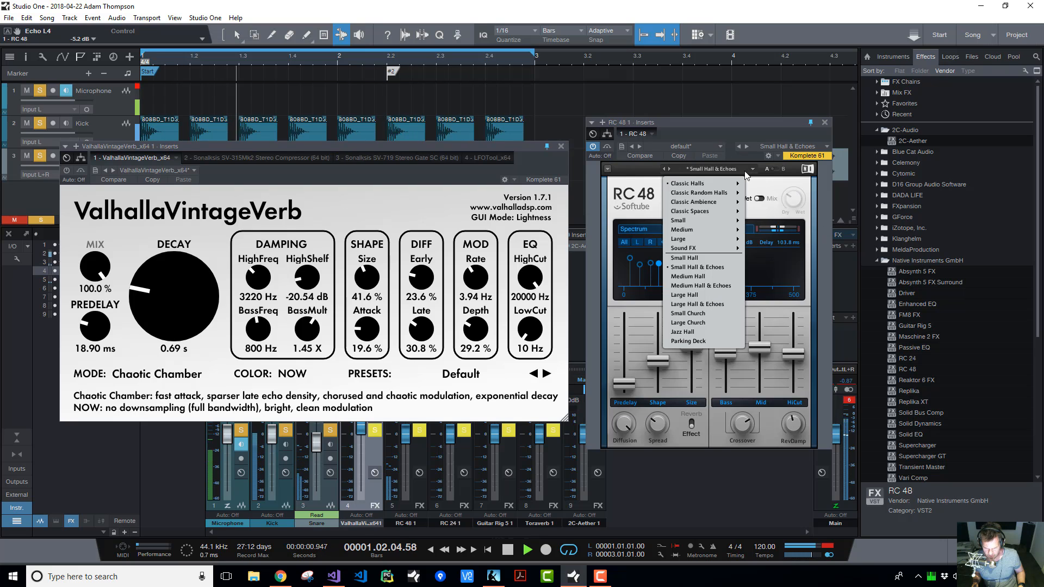
left_click(630, 178)
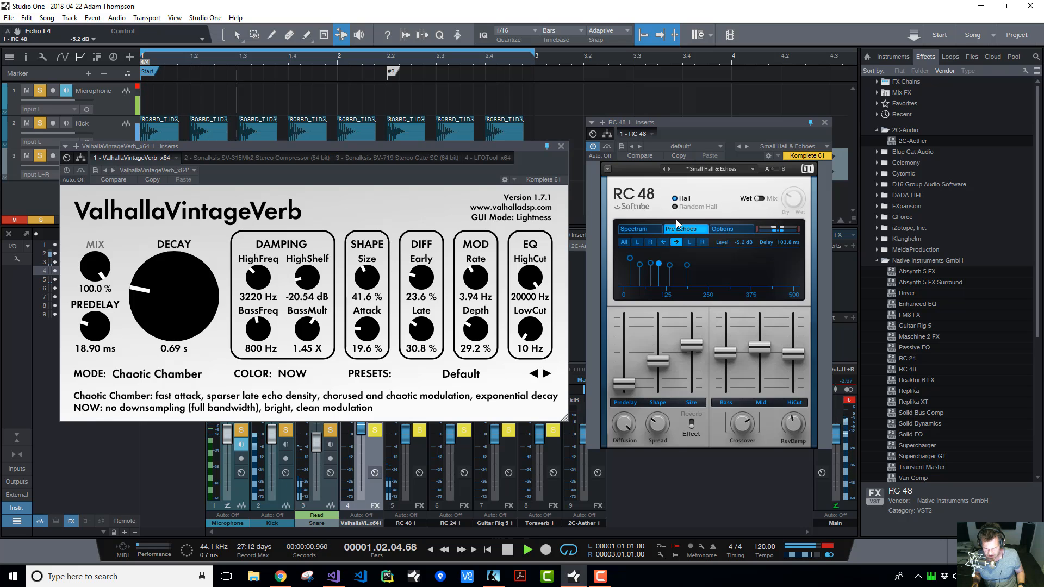
left_click(686, 206)
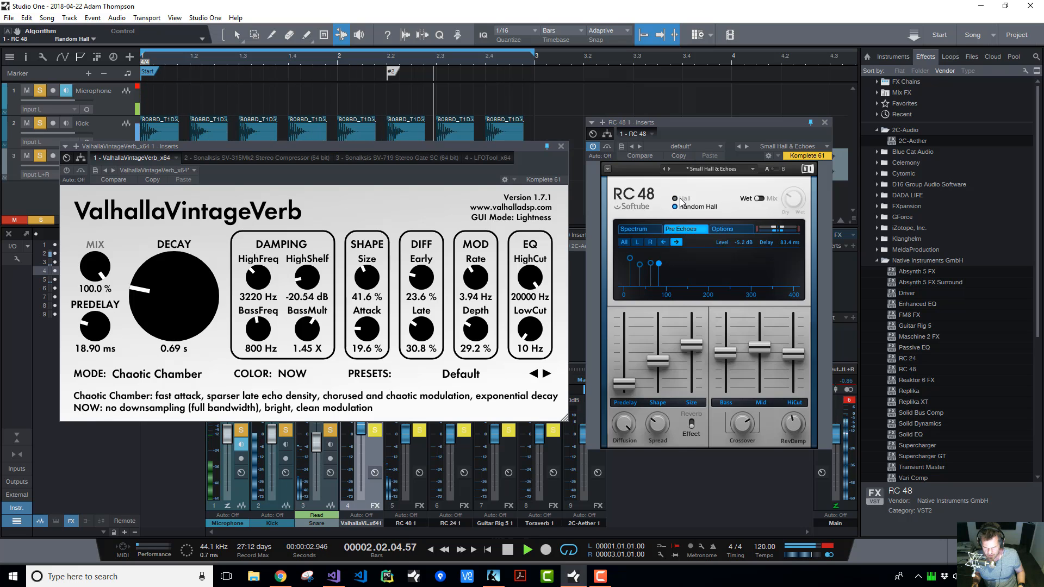
left_click(683, 199)
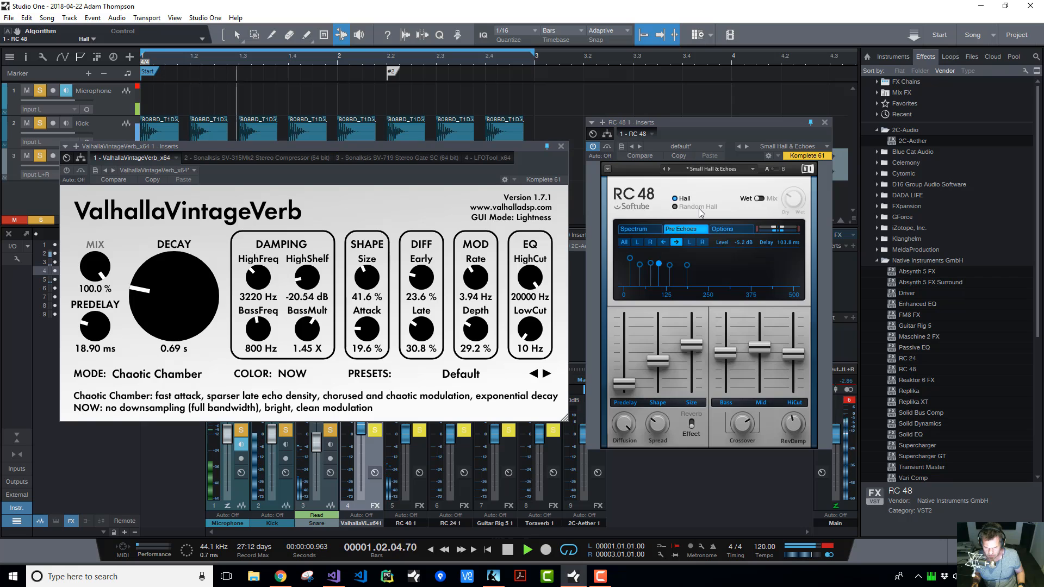
left_click(696, 206)
left_click(698, 206)
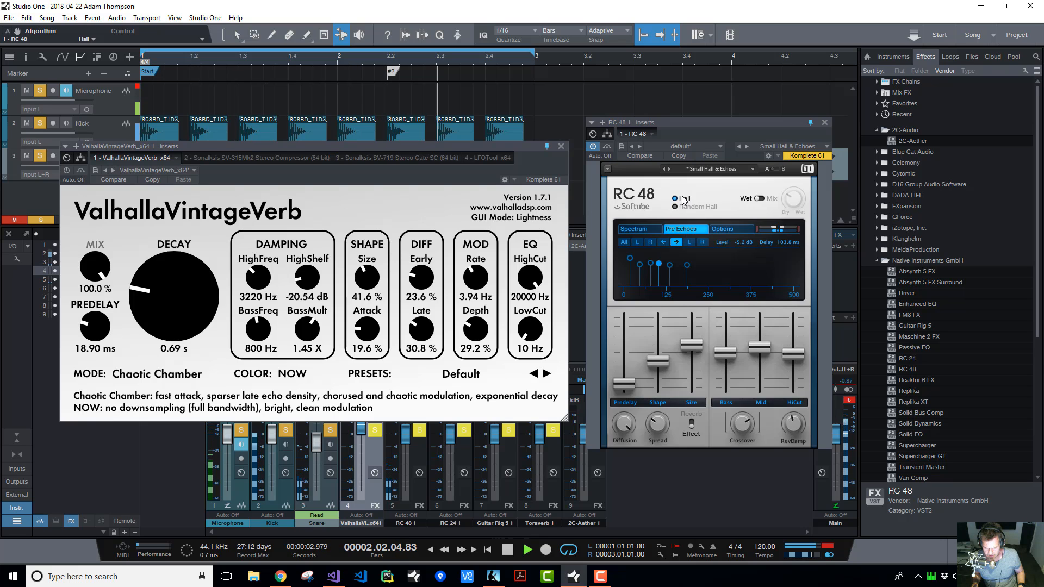
left_click(715, 207)
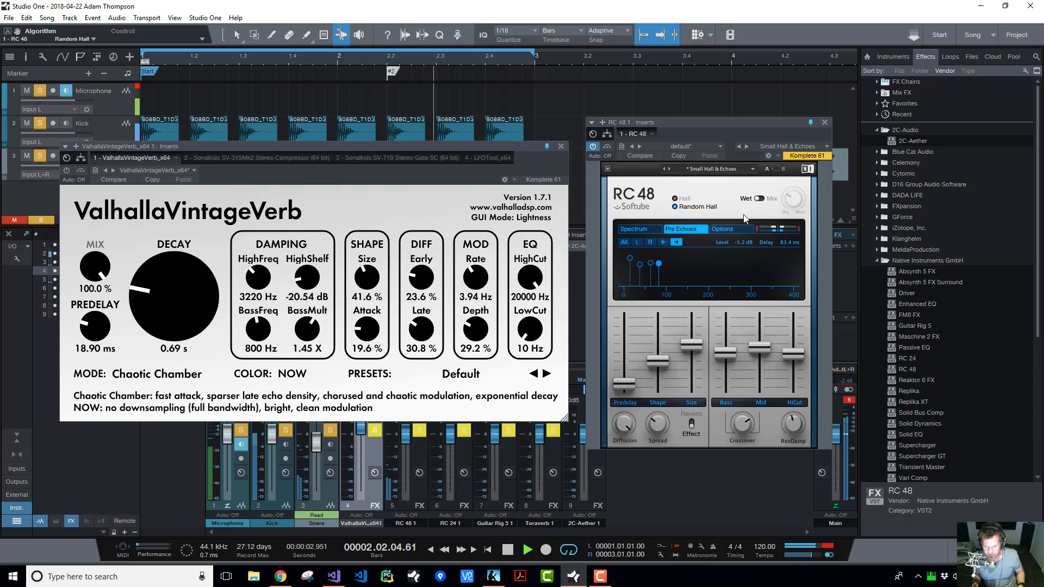
Audition the RC 48's Classic Spaces presets one after another from Big Booty to Medium Rnd Room
left_click(745, 169)
mouse_move(726, 214)
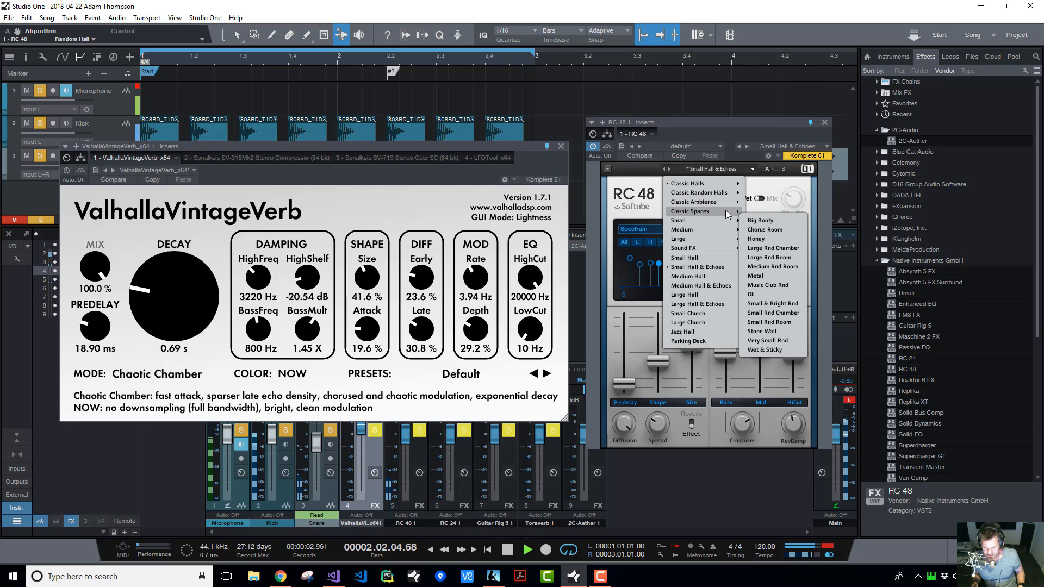
left_click(766, 221)
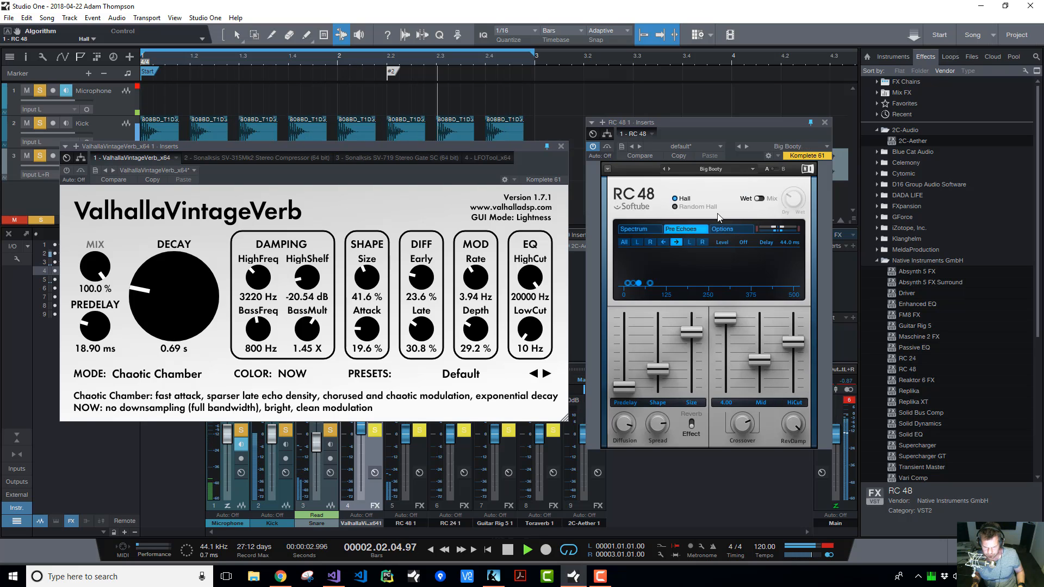
left_click(668, 169)
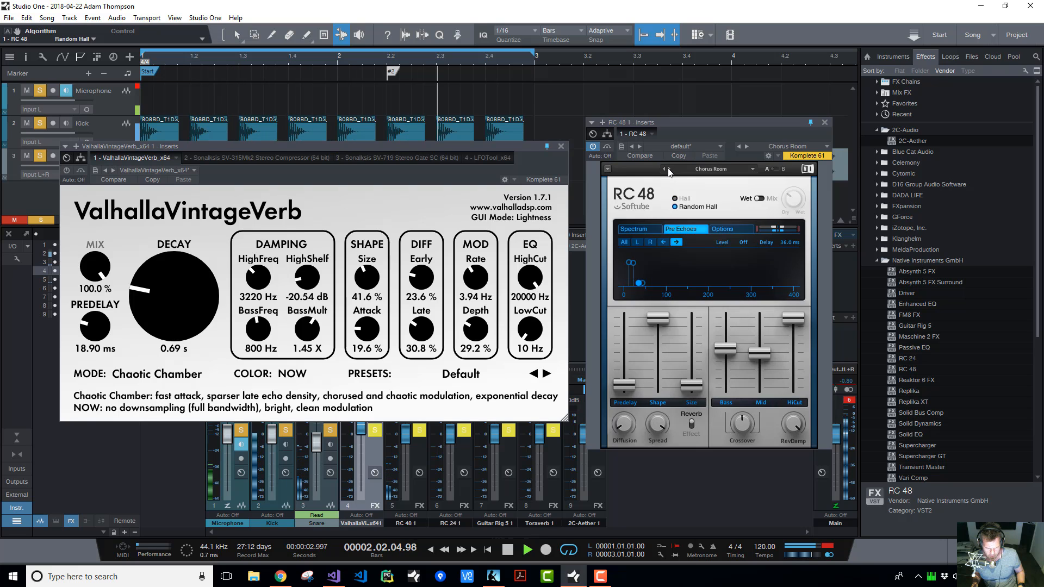
left_click(668, 170)
left_click(668, 169)
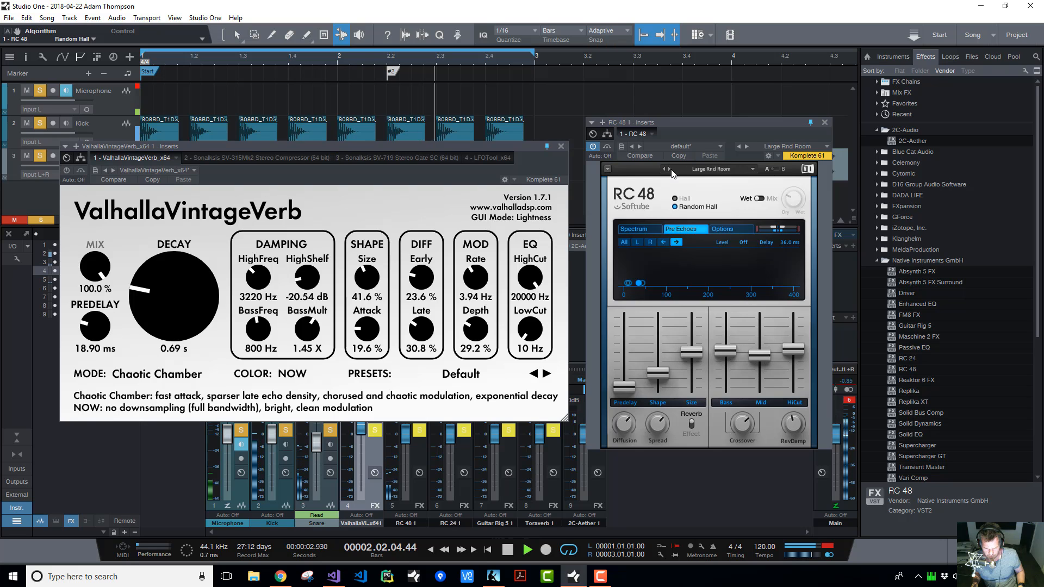
left_click(668, 169)
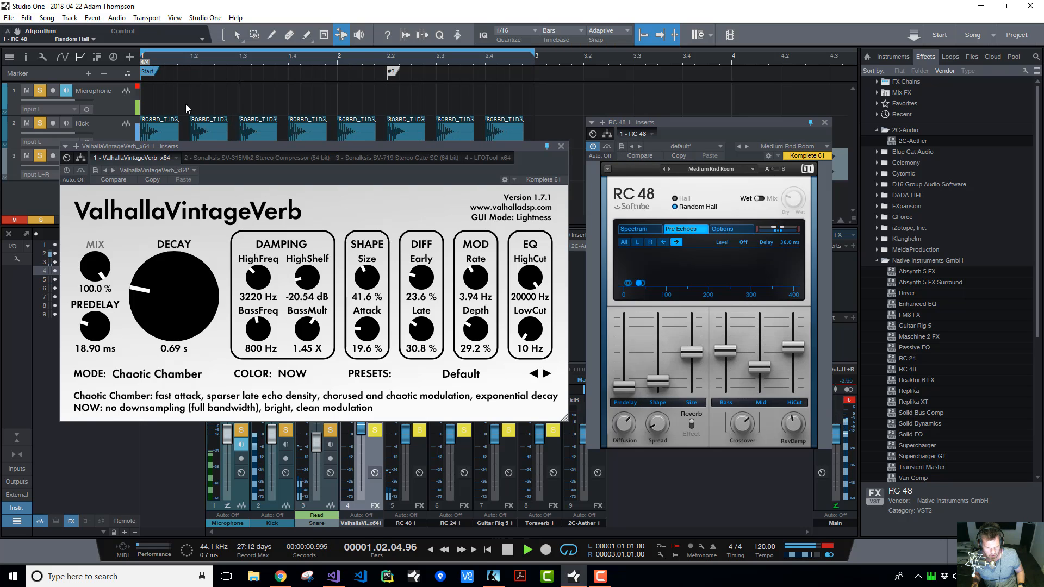
Mute the Kick track and load the Music Club Rnd preset from the RC 48's Classic Spaces
left_click(26, 123)
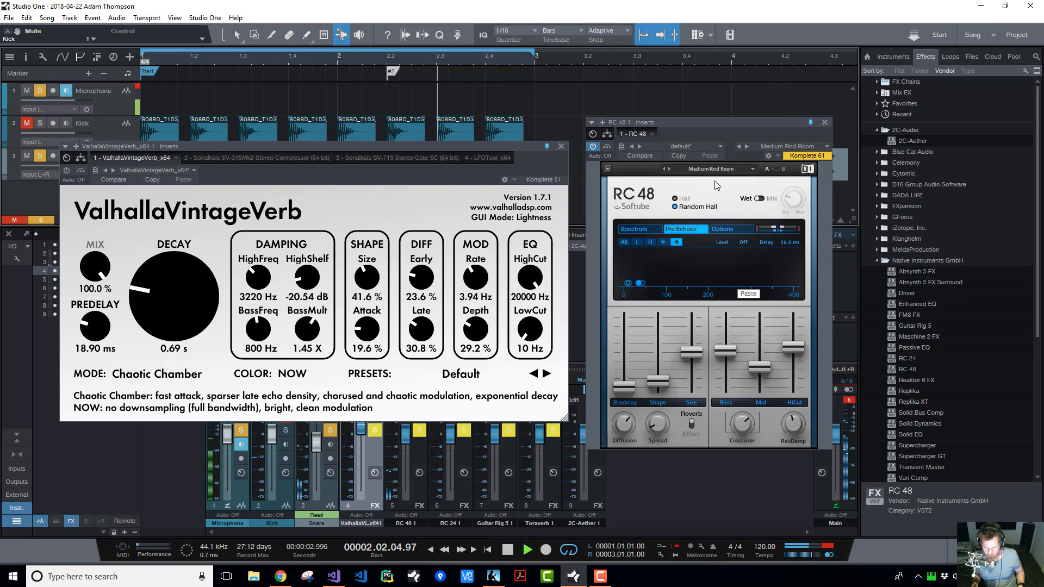
left_click(674, 169)
mouse_move(693, 211)
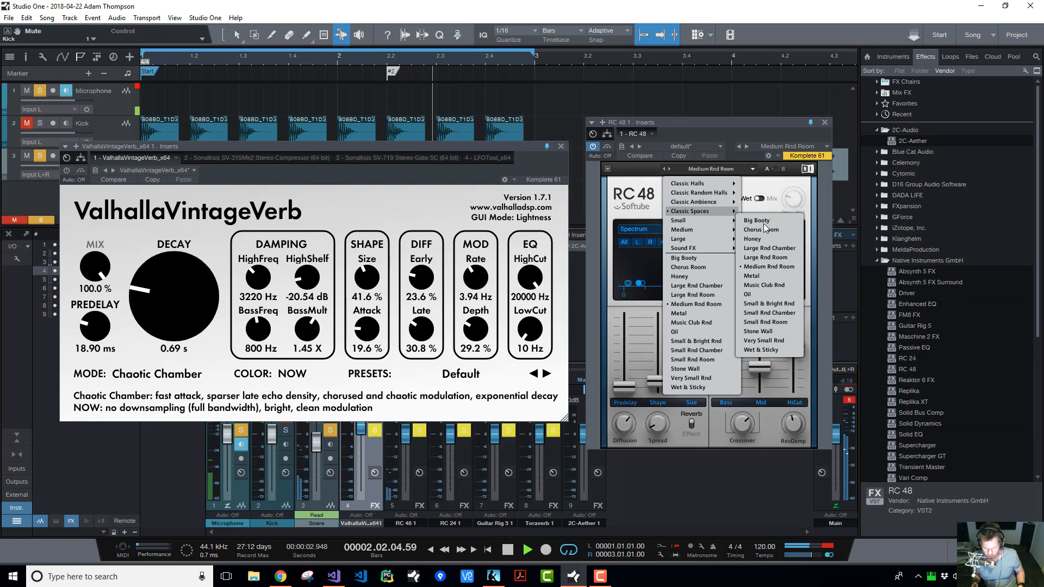
left_click(762, 283)
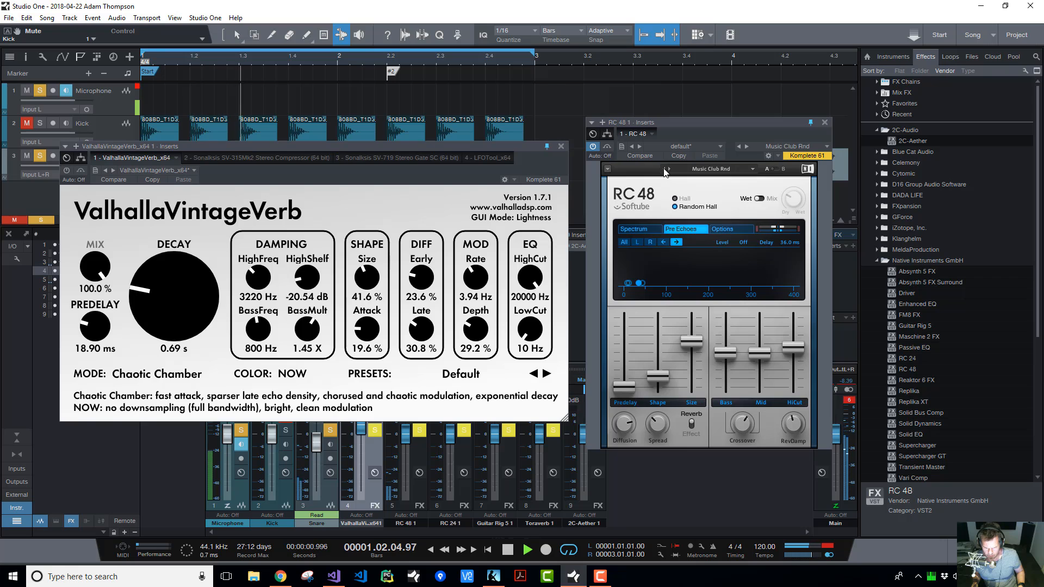
Set the RC 48's HiCut to 4.15 kHz and compare RevDamp at 493 Hz and 17.09 kHz
mouse_move(792, 348)
left_mouse_down()
mouse_move(793, 317)
mouse_move(793, 359)
left_mouse_up()
mouse_move(793, 425)
left_mouse_down()
mouse_move(793, 404)
mouse_move(793, 441)
left_mouse_up()
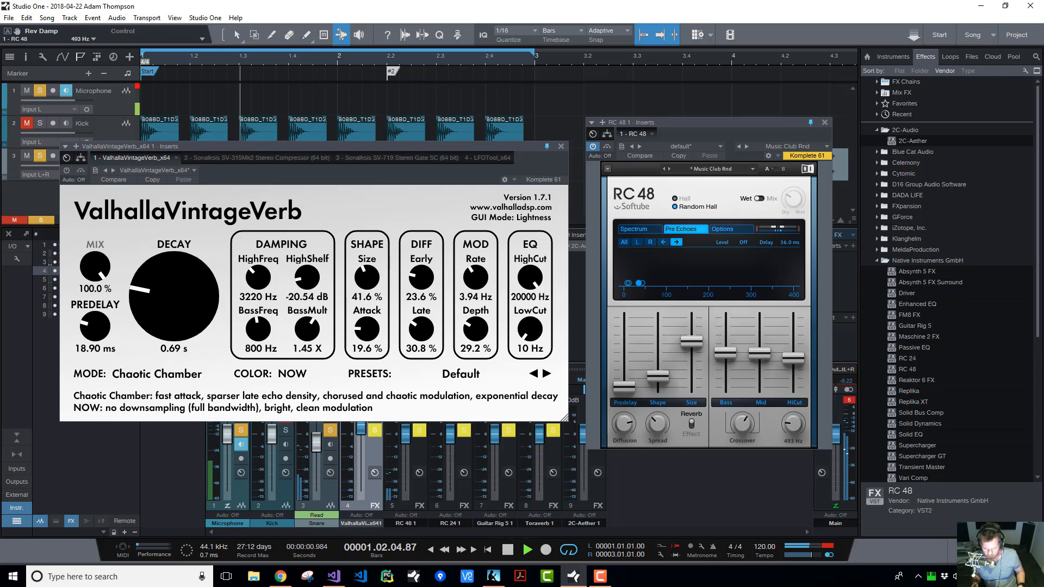
mouse_move(793, 358)
left_mouse_down()
mouse_move(793, 340)
mouse_move(793, 355)
left_mouse_up()
left_click_drag(793, 425, 788, 399)
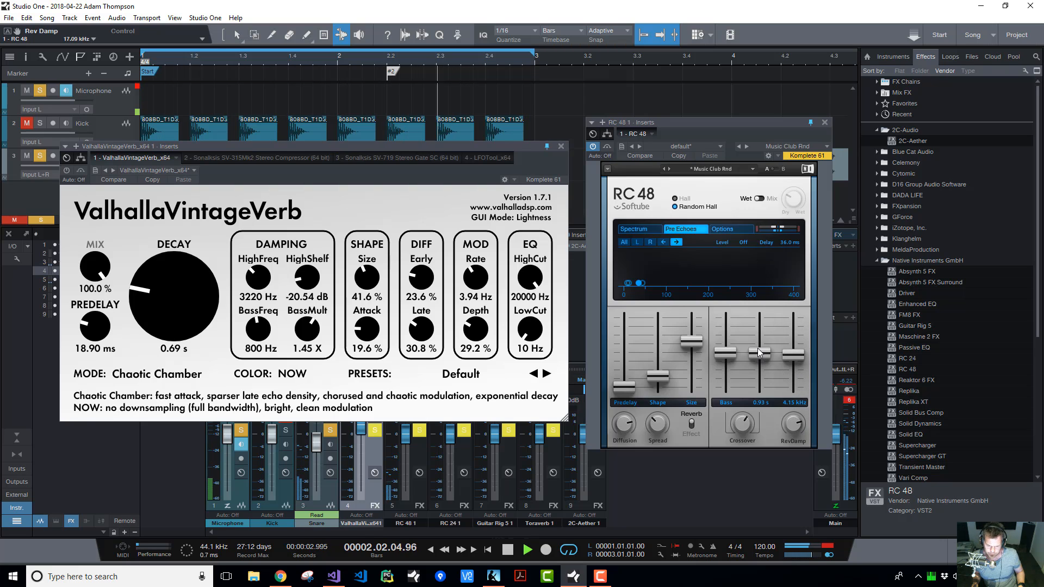
Try the RC 48's Mid decay at Infinite, rebalance it with a higher Bass and lower Mid, and set RevDamp to 493 Hz
left_click_drag(758, 351, 758, 372)
left_click_drag(795, 425, 795, 457)
left_click_drag(759, 372, 759, 317)
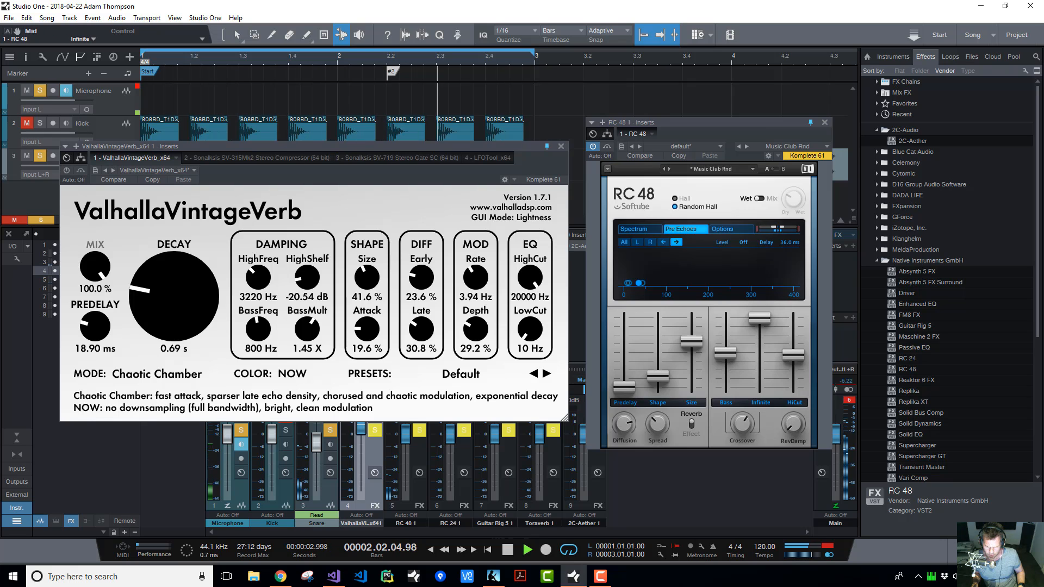
left_click_drag(725, 344, 759, 359)
left_click_drag(794, 424, 794, 423)
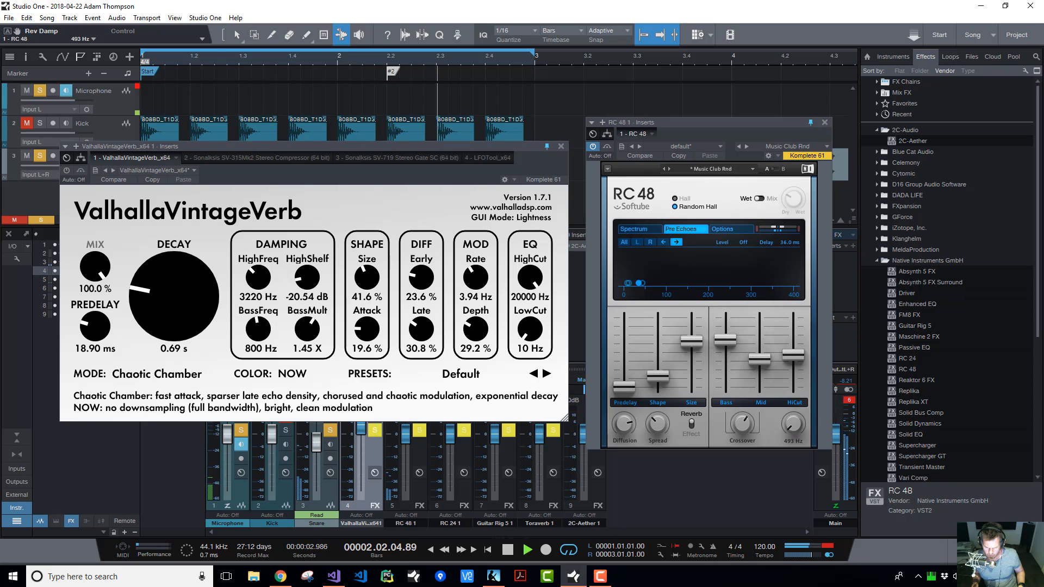
Lower the RC 48's Bass, set Mid to 3.57 s, increase Size, and set Shape to 105
left_click_drag(753, 360, 725, 367)
mouse_move(759, 324)
left_mouse_down()
mouse_move(758, 369)
mouse_move(755, 332)
left_mouse_up()
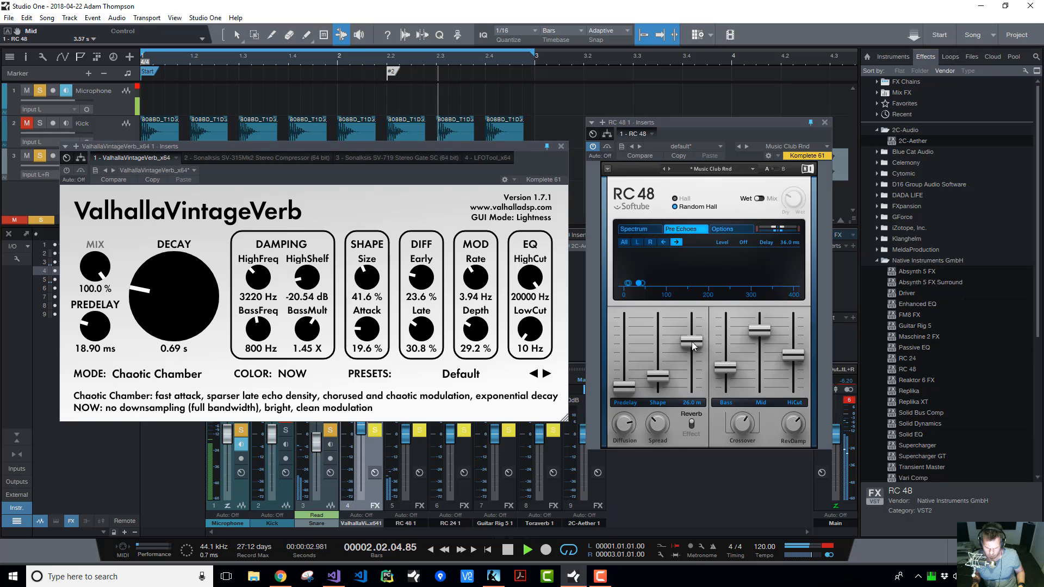
left_click_drag(691, 341, 688, 332)
left_click_drag(648, 373, 648, 355)
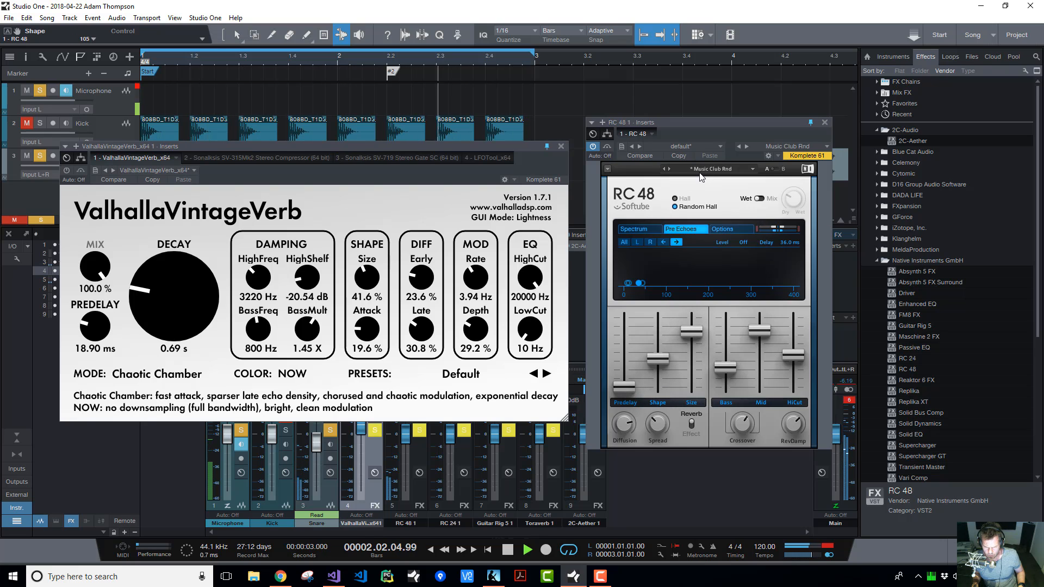
Step through the RC 48 presets to Assembly Room and set its last pre echo to 393.1 ms at -0.1 dB
left_click(668, 169)
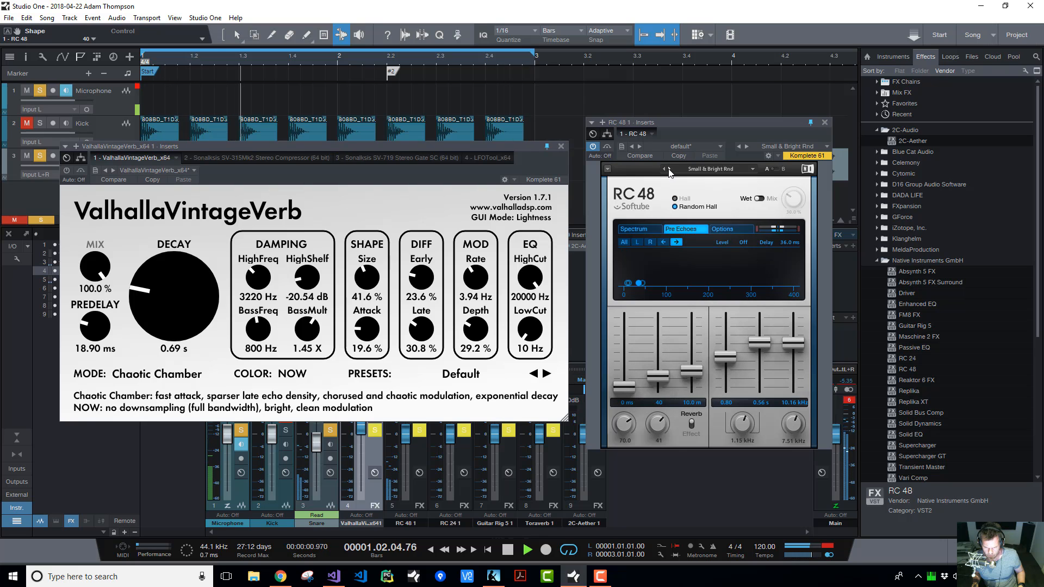
left_click(668, 169)
left_click(667, 169)
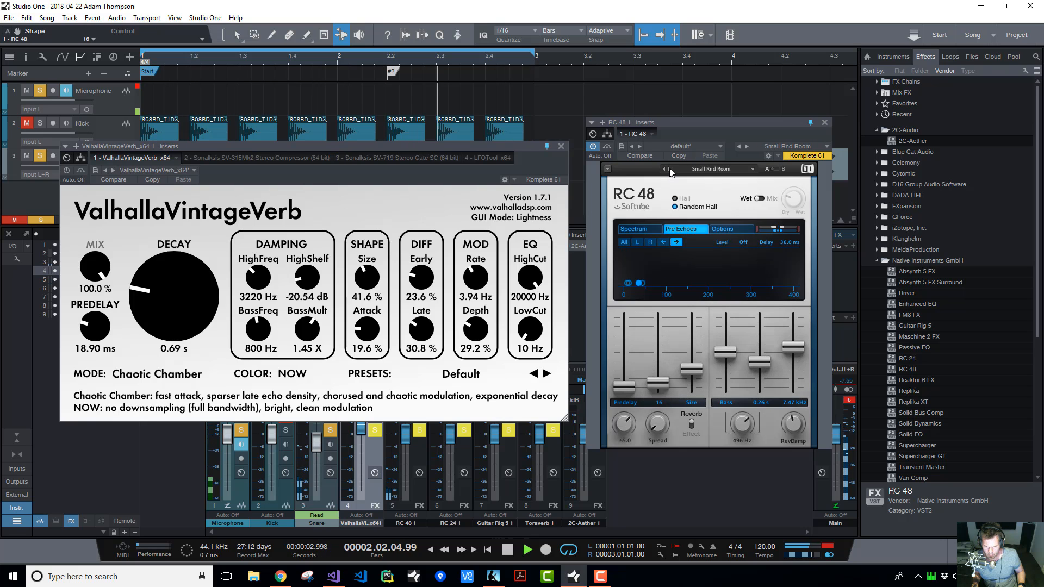
left_click(668, 169)
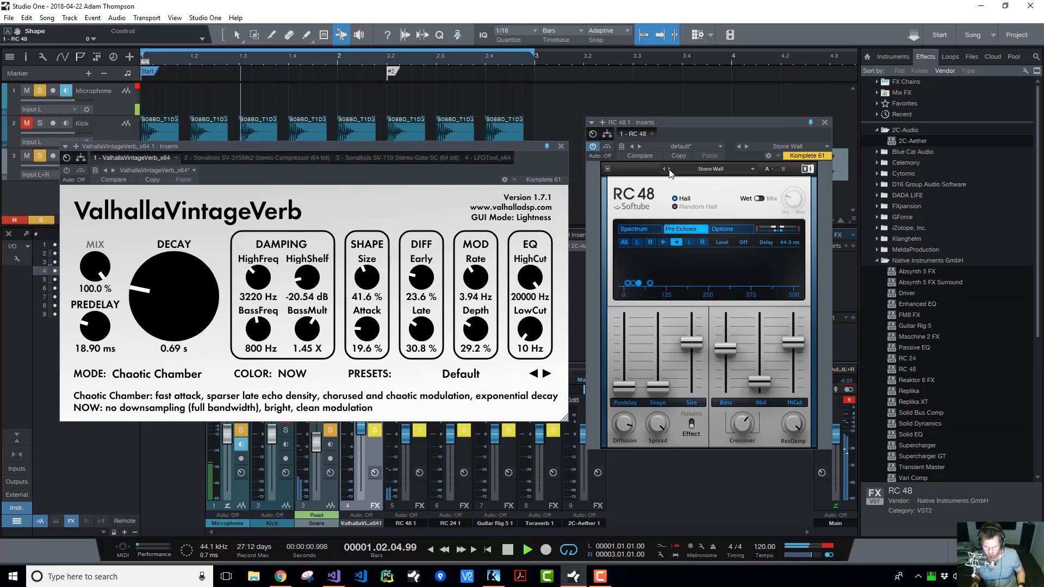
left_click(668, 169)
left_click(668, 169)
left_click(669, 169)
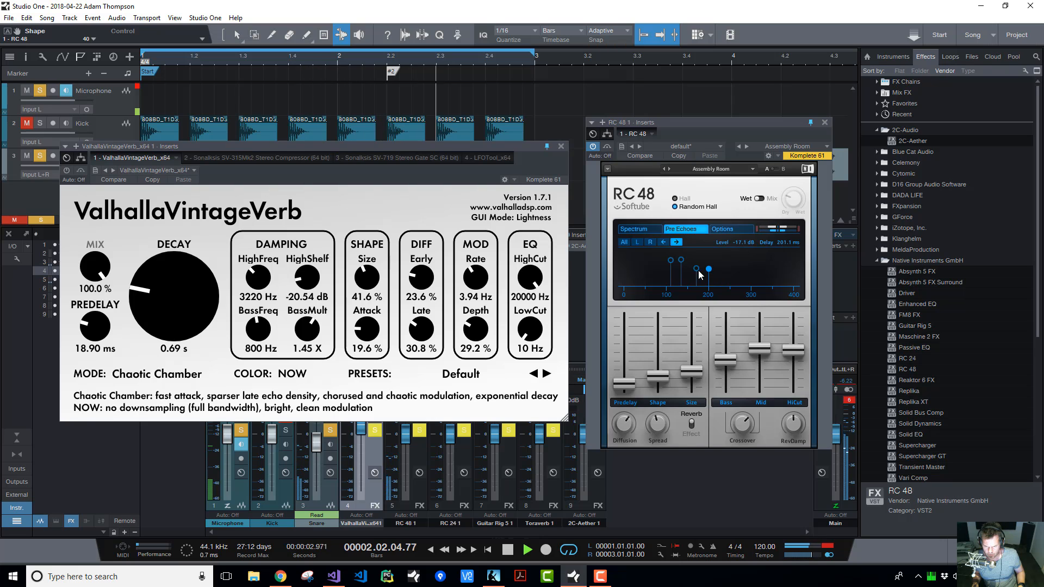
left_click_drag(708, 268, 785, 263)
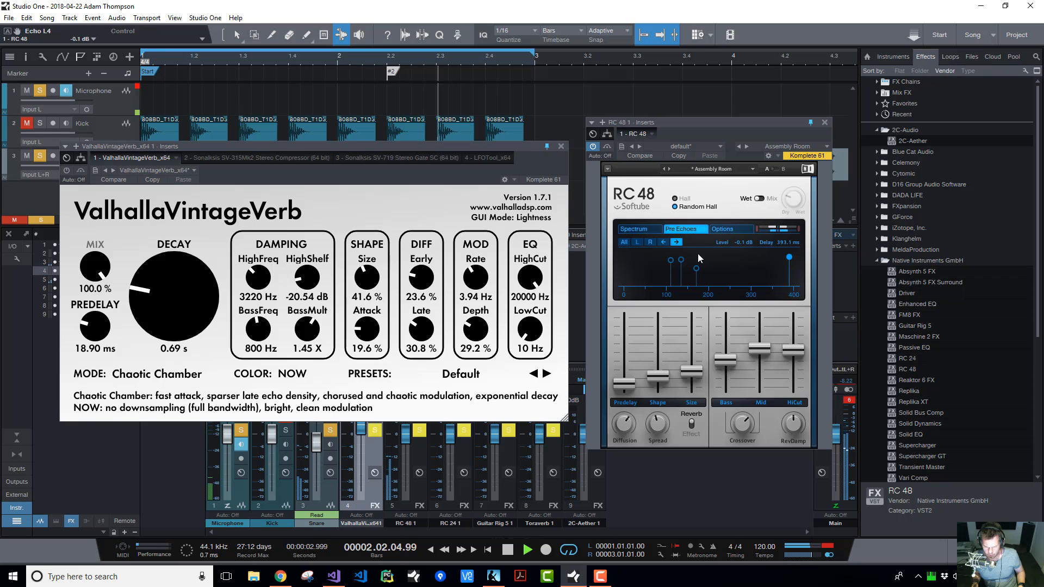
Reposition the RC 48's two earliest pre echoes to 135.6 ms and 256.4 ms while the loop plays, and stop playback
mouse_move(697, 272)
left_mouse_down()
mouse_move(706, 268)
mouse_move(686, 260)
left_mouse_up()
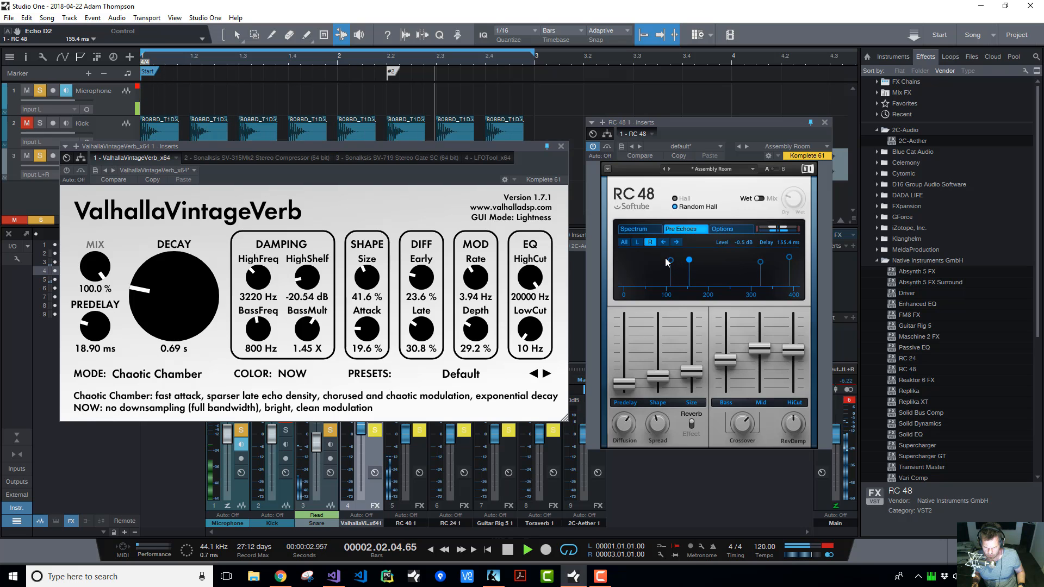
mouse_move(670, 260)
left_mouse_down()
mouse_move(655, 261)
mouse_move(675, 261)
mouse_move(664, 261)
left_mouse_up()
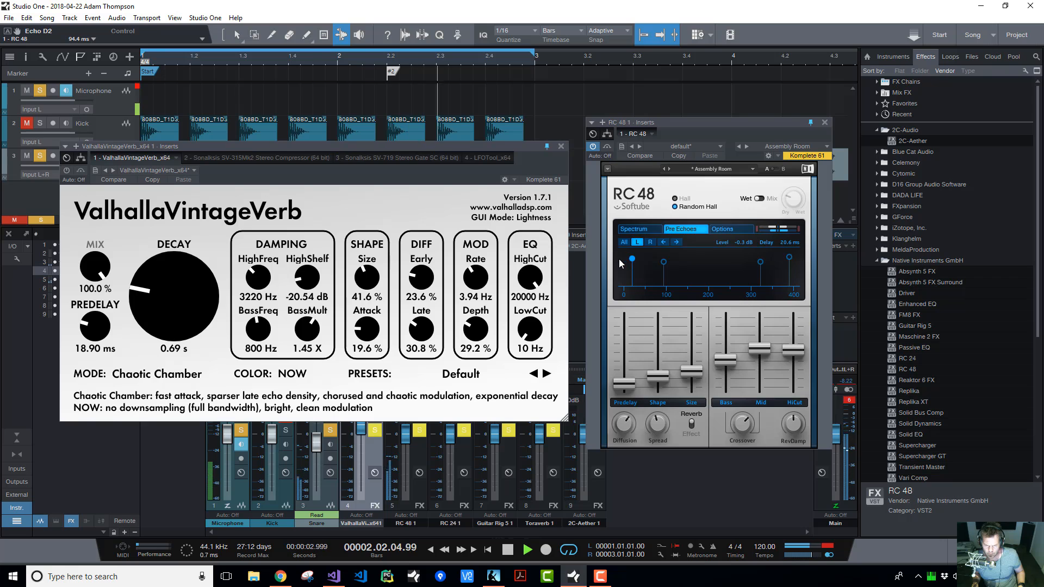
left_click_drag(632, 259, 731, 265)
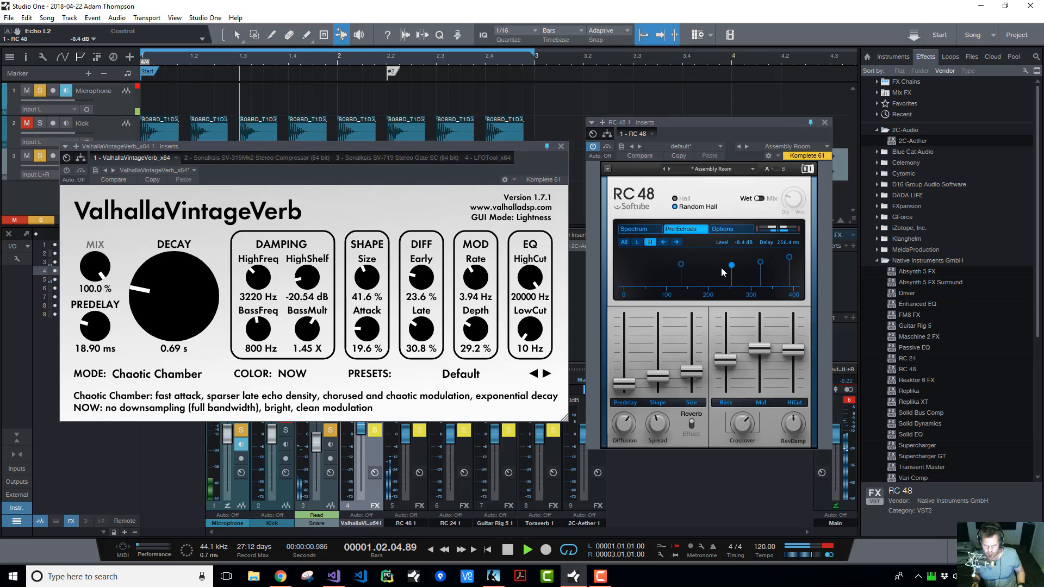
key("space")
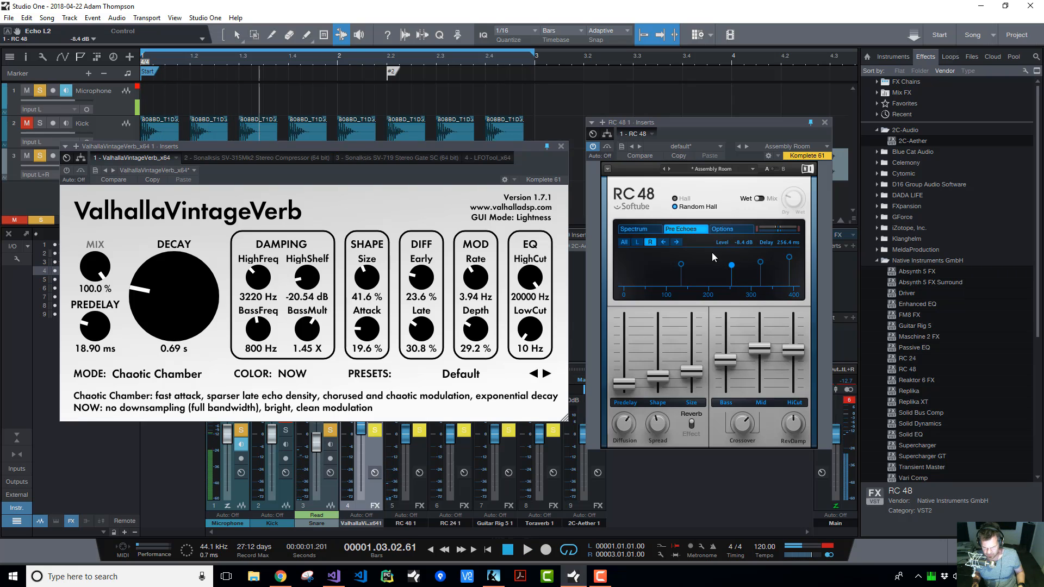
Examine the RC 48's left, right and directional pre echo selections, look over its Options page, and return to Pre Echoes
left_click(636, 242)
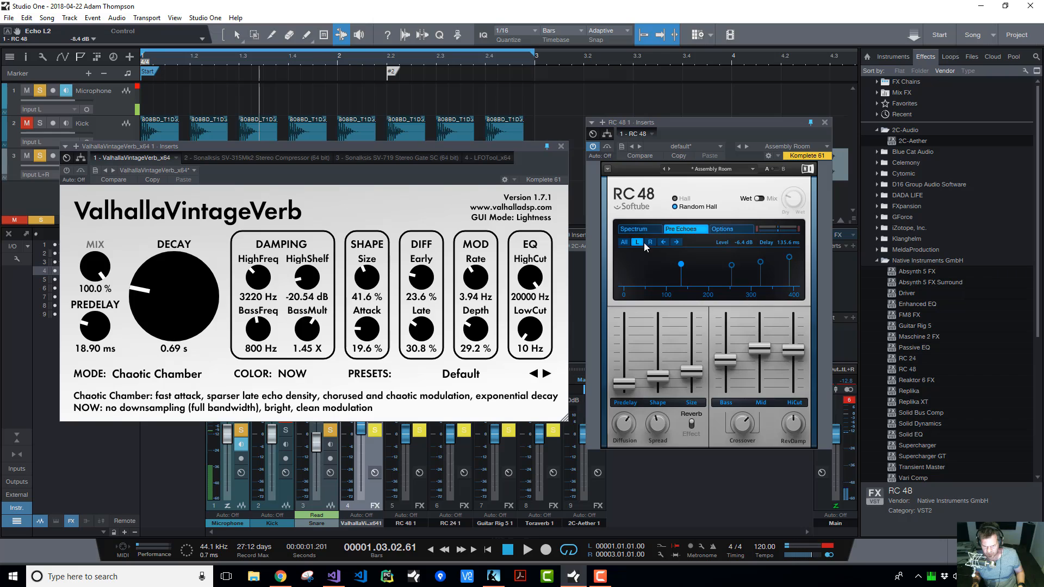
left_click(650, 242)
left_click(662, 242)
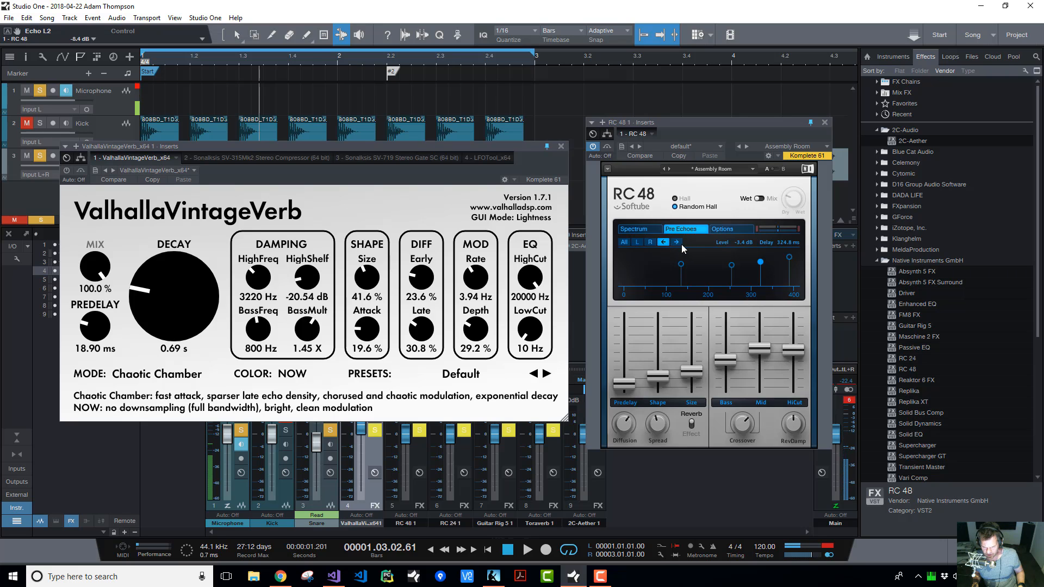
left_click(676, 243)
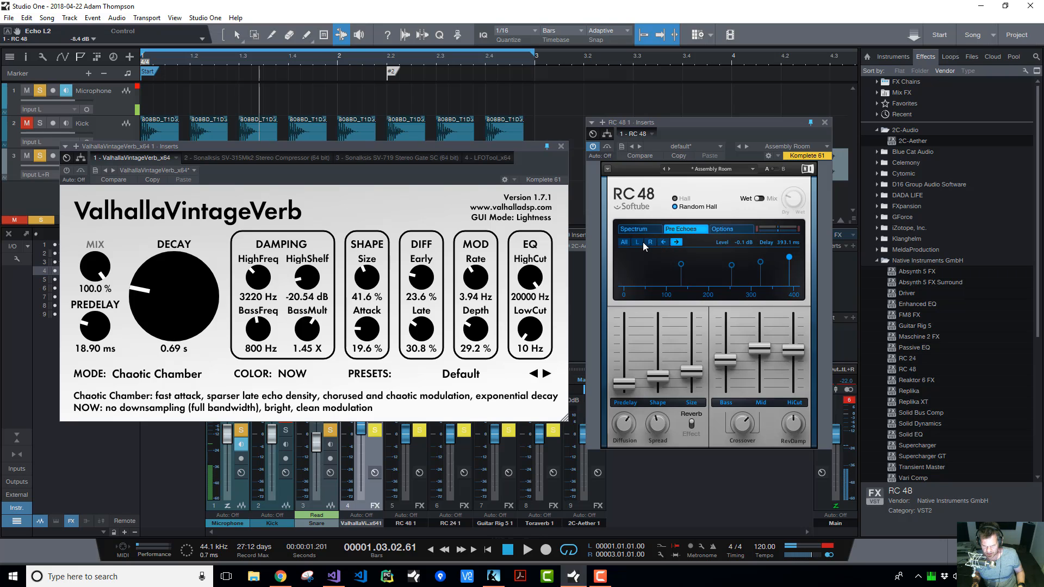
left_click(726, 228)
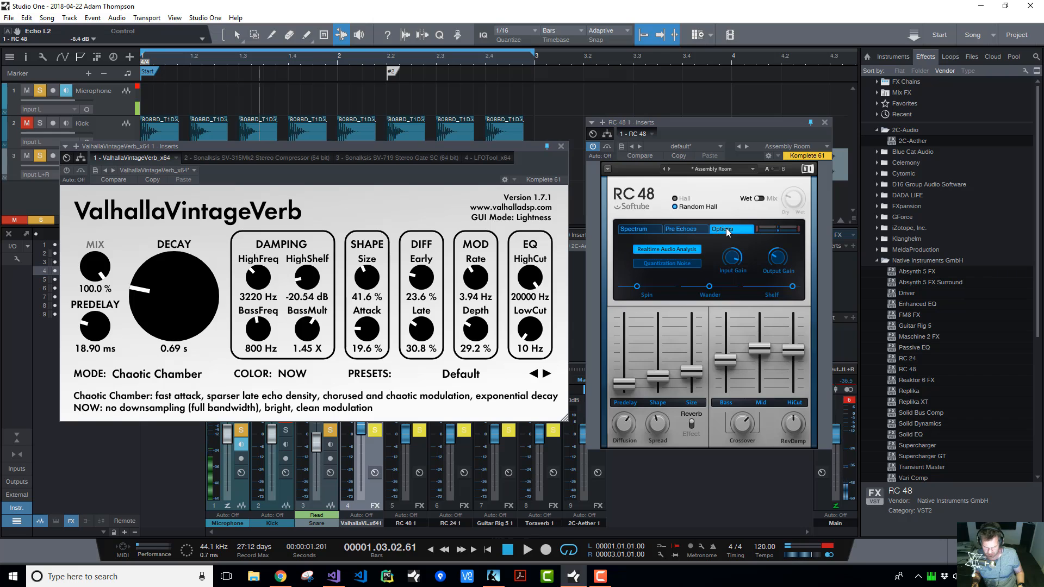
left_click(687, 231)
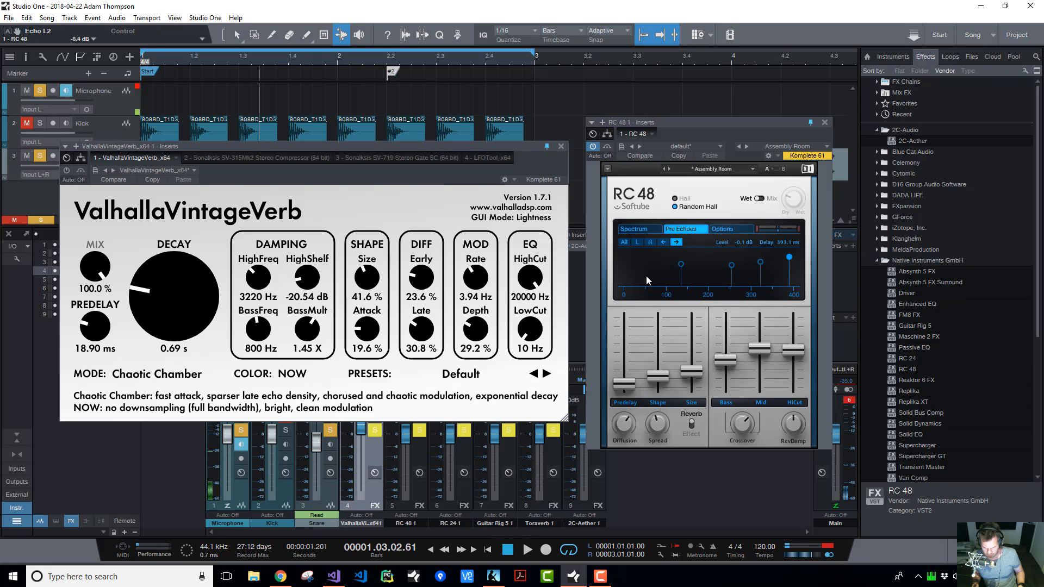
Raise the RC 48's Shape to 104, toggle Quantization Noise, and resume playback with the Spectrum display showing
mouse_move(663, 380)
mouse_move(652, 377)
left_mouse_down()
mouse_move(653, 333)
mouse_move(653, 364)
left_mouse_up()
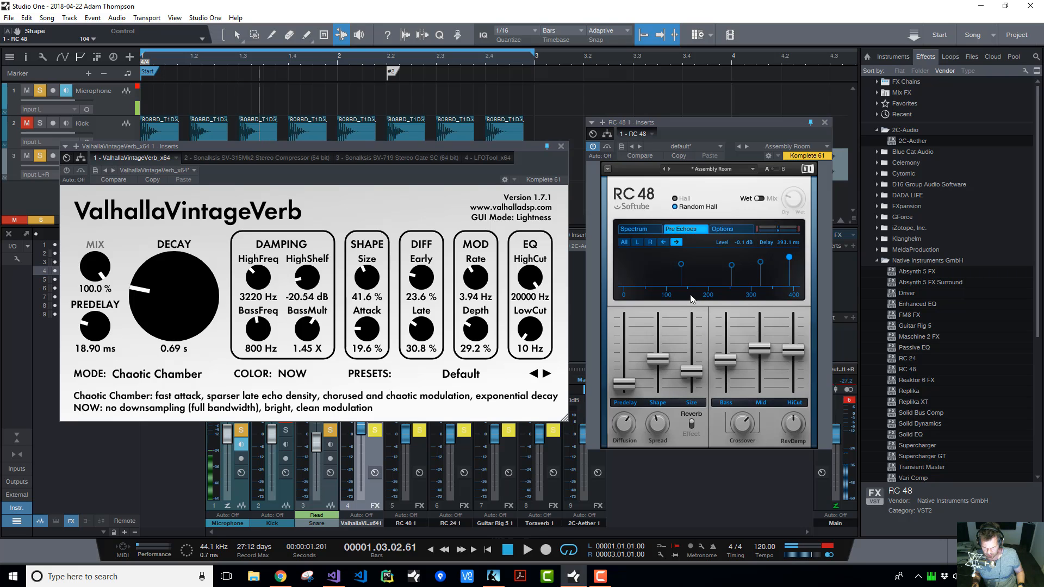
left_click(726, 230)
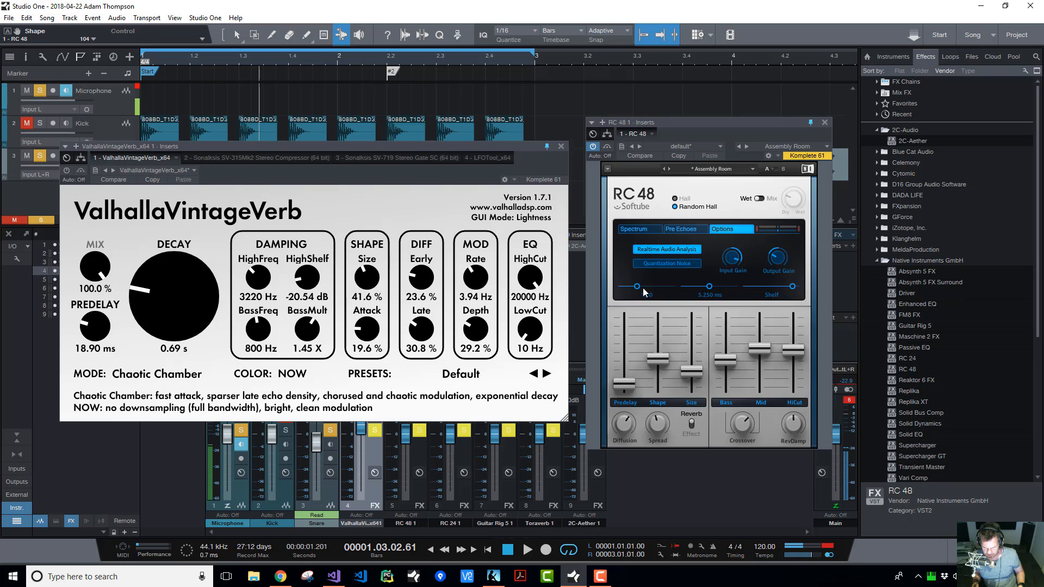
left_click(664, 262)
left_click(684, 230)
key("space")
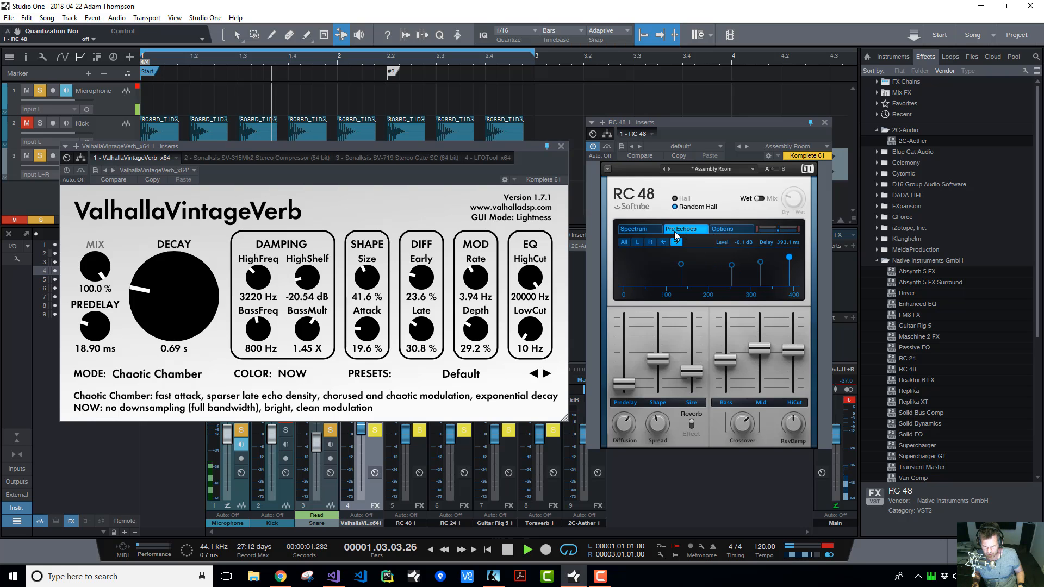
left_click(644, 227)
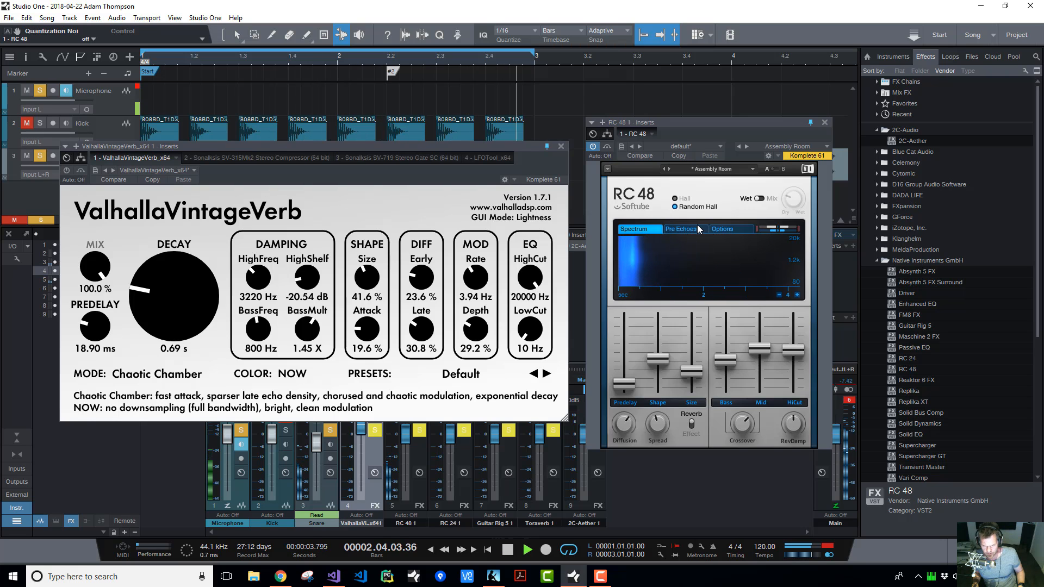
Load the RC 48's Bedroom preset and set Mid to 1.42 s, HiCut to 28.69 kHz and Size to 19.6 m
left_click(669, 169)
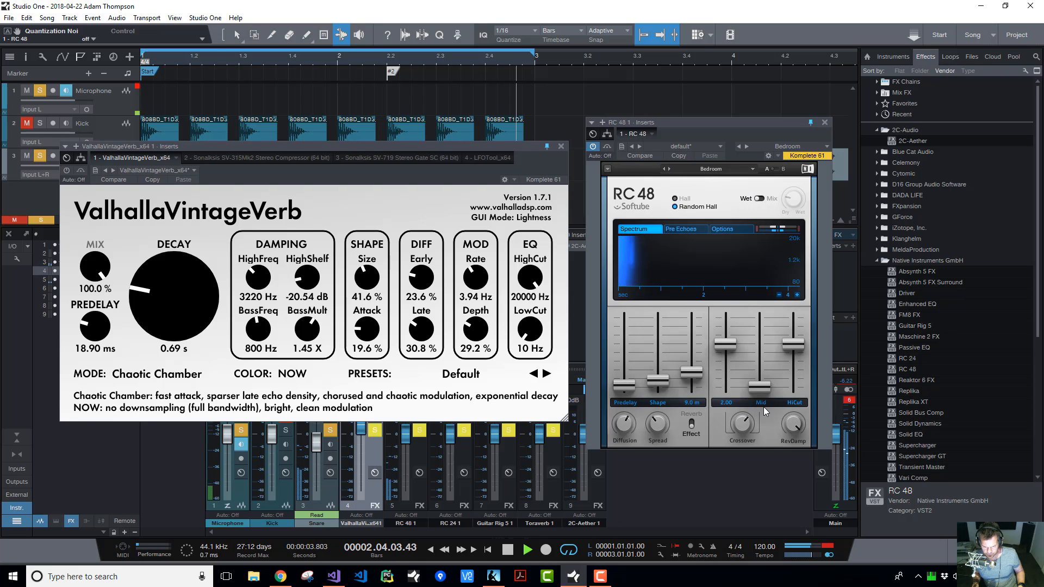
left_click_drag(759, 387, 801, 329)
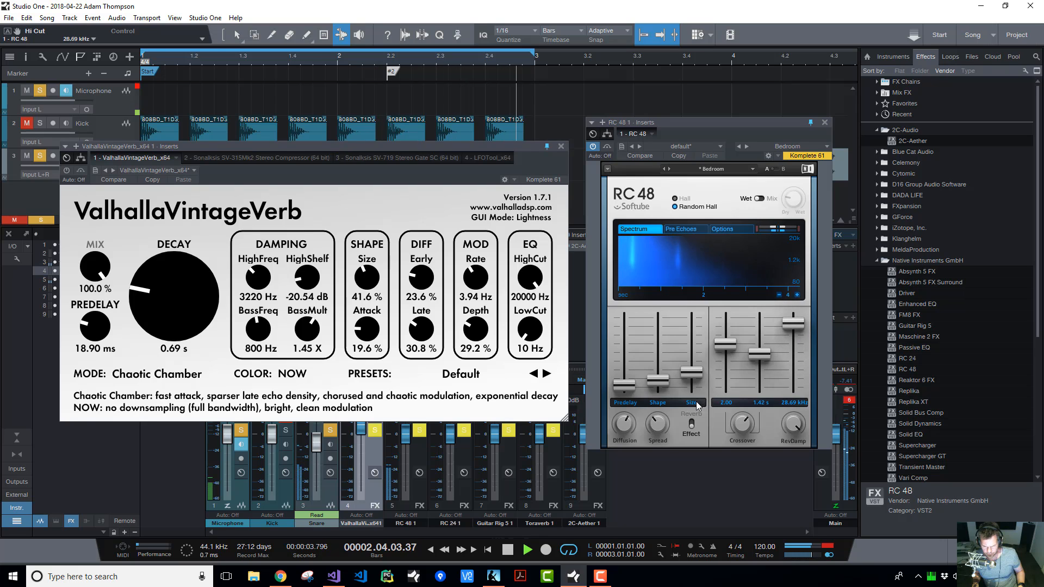
mouse_move(694, 375)
left_mouse_down()
mouse_move(694, 335)
mouse_move(695, 356)
left_mouse_up()
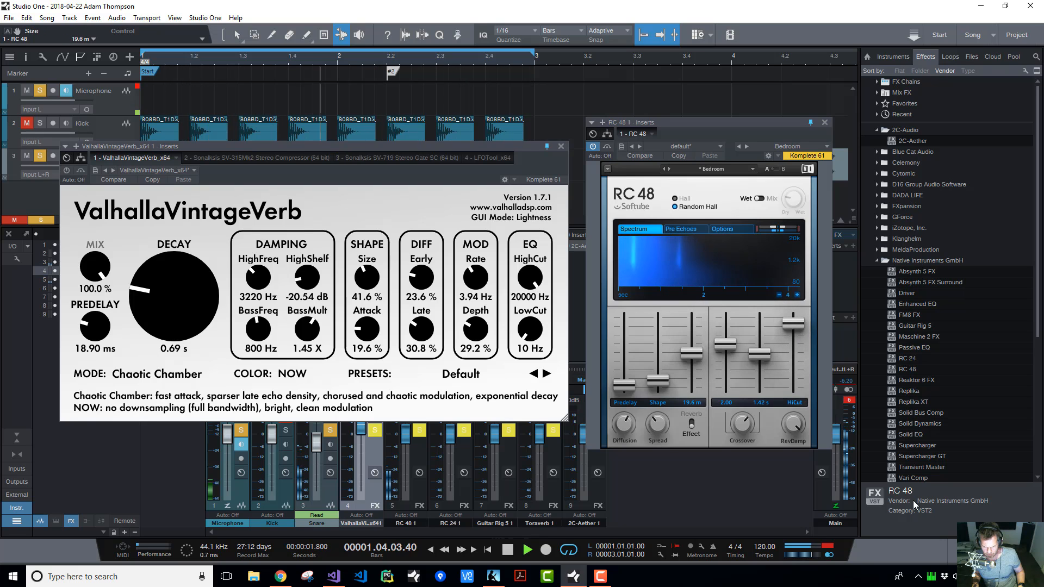
Raise the RC 48's Crossover, compare RevDamp at 4.87 kHz and 493 Hz, and set Bass to 4.00
left_click_drag(743, 424, 785, 406)
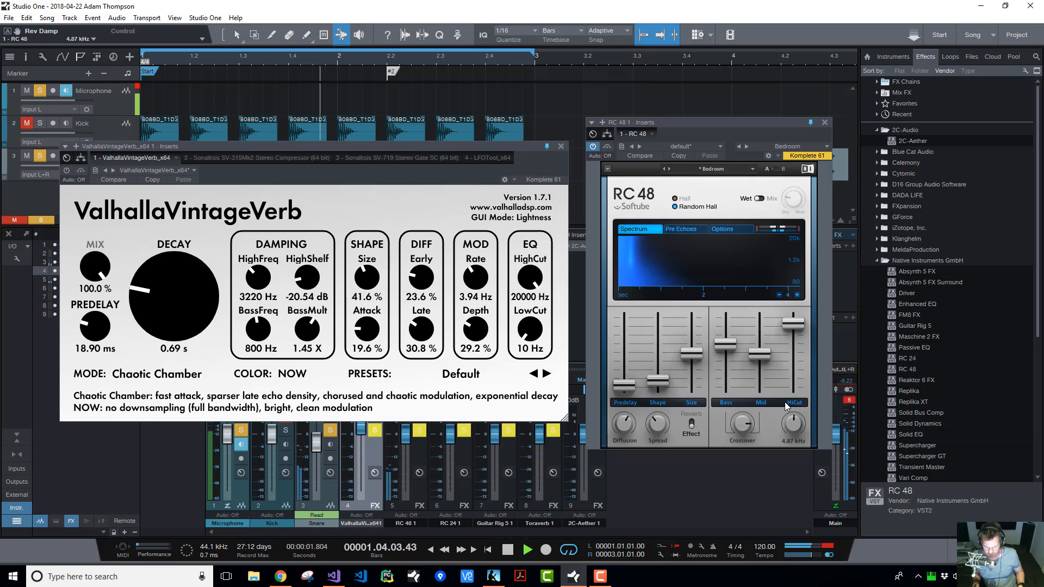
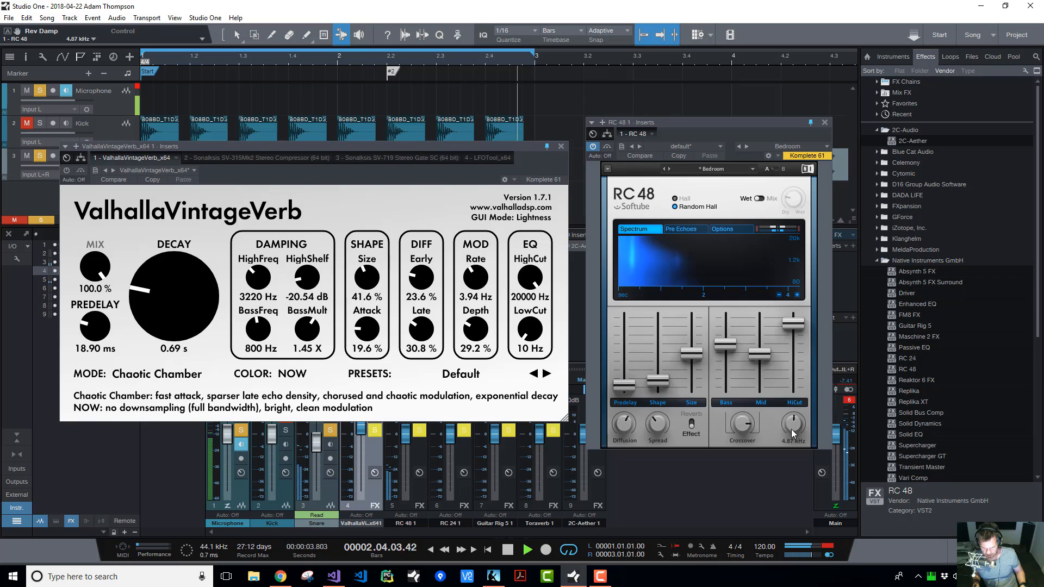
left_click_drag(791, 429, 791, 462)
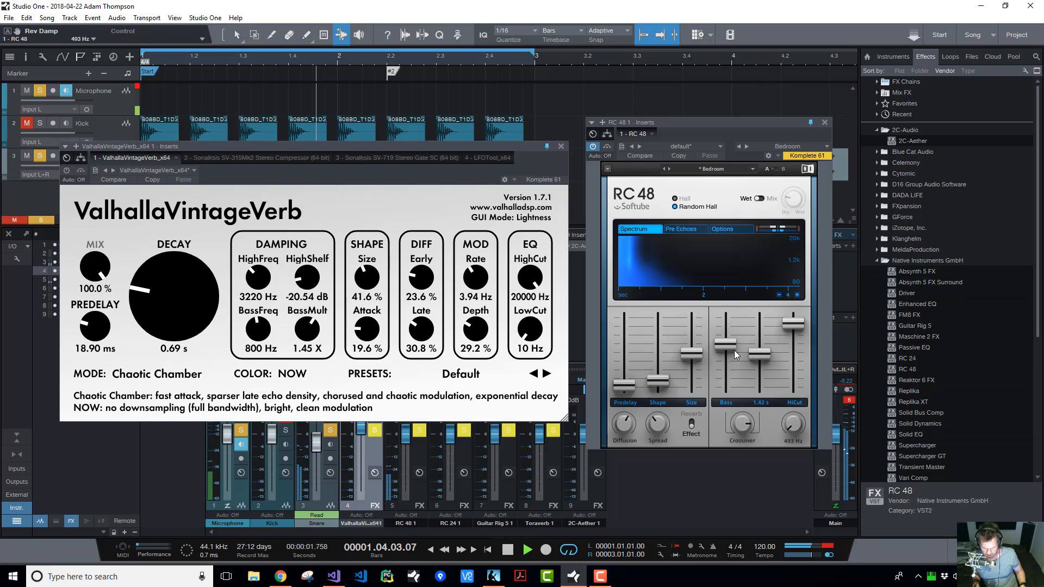
left_click_drag(725, 344, 728, 325)
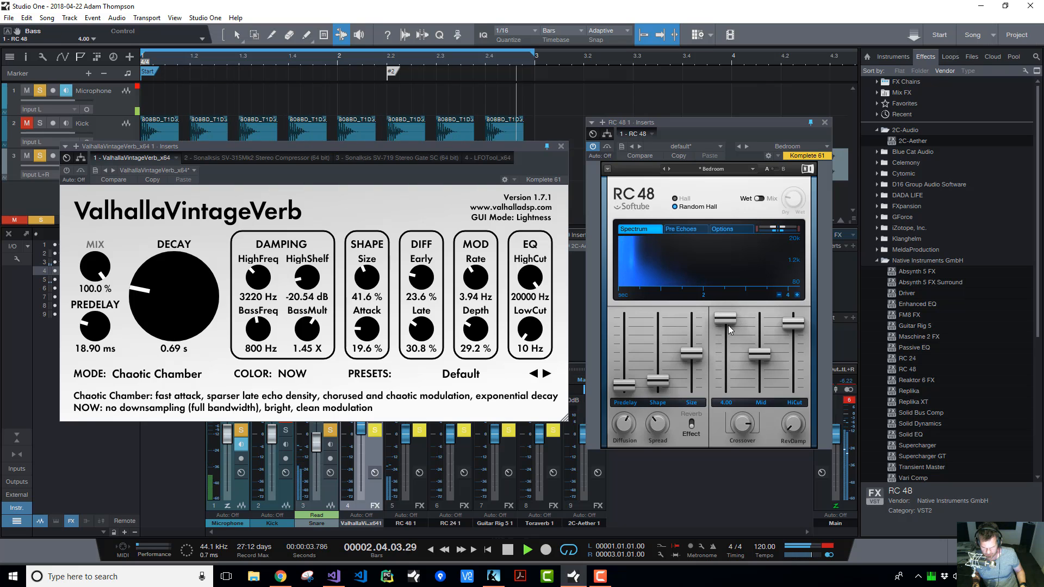
Set the RC 48's Bass to 3.24, try Mid at Infinite before lowering it, and set RevDamp to 21.18 kHz
left_click_drag(768, 364, 725, 340)
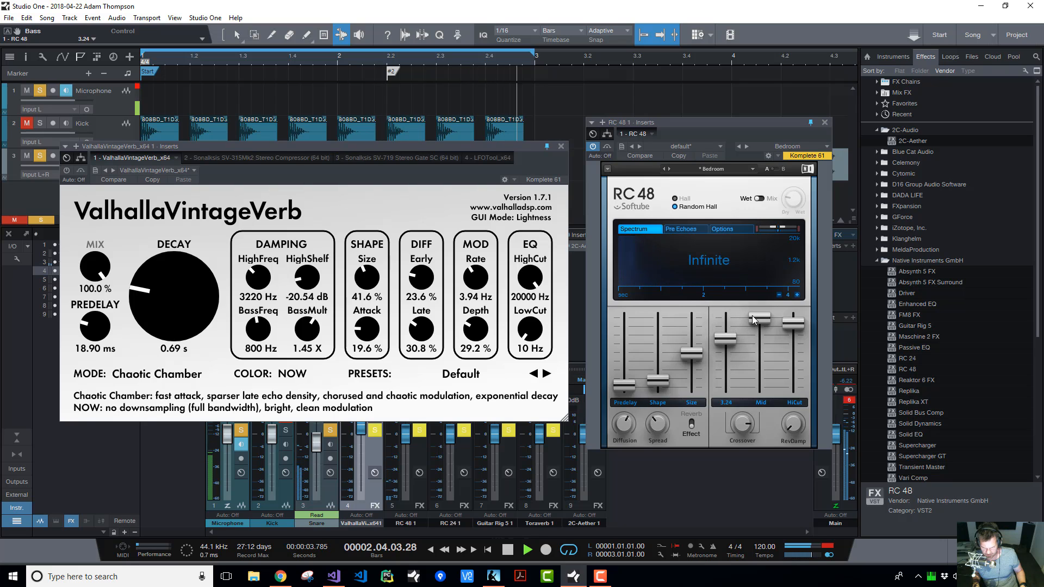
left_click_drag(793, 424, 793, 399)
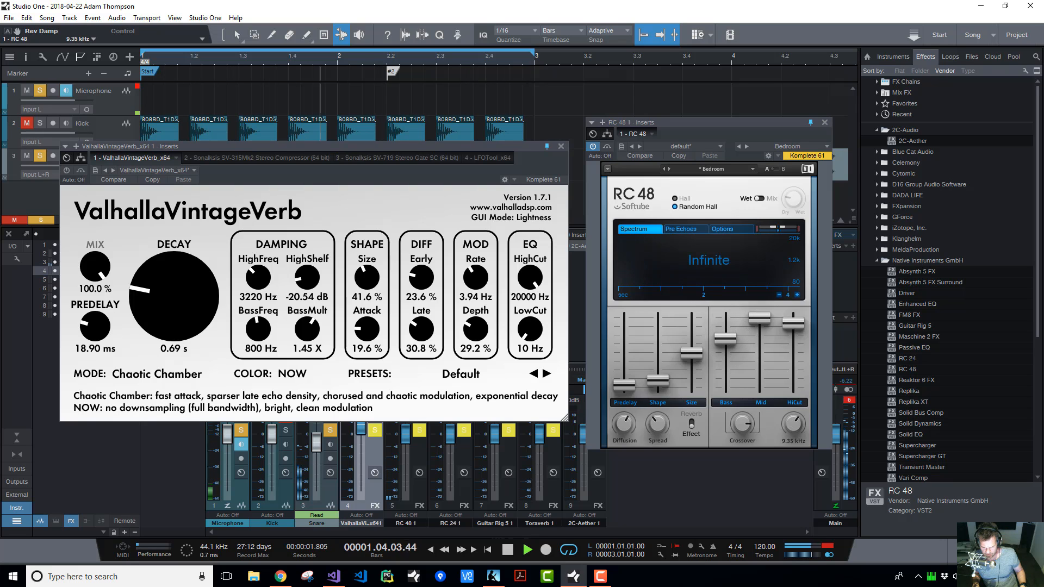
left_click_drag(762, 320, 761, 331)
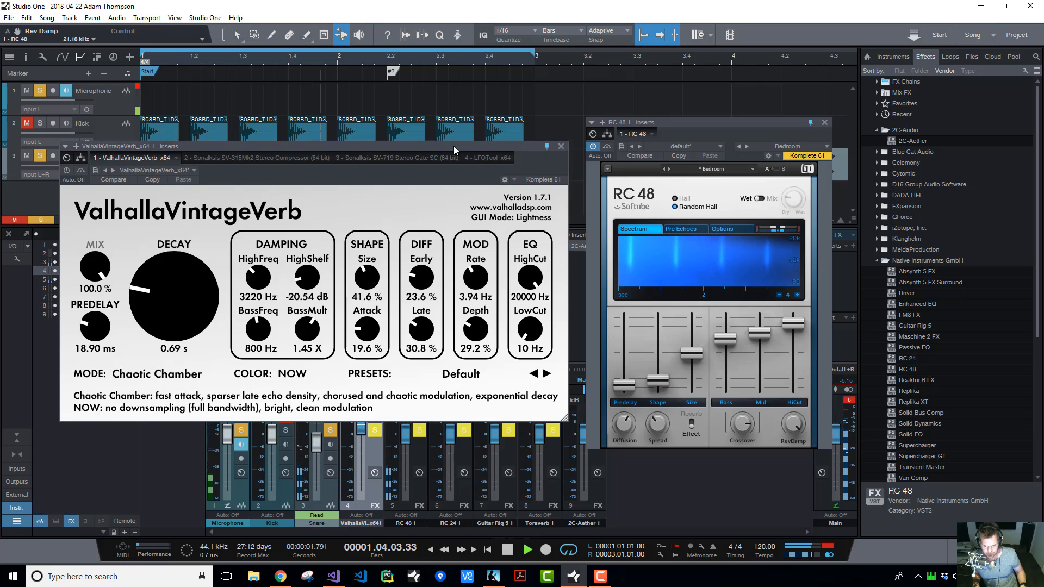
Close the RC 48 and ValhallaVintageVerb windows and reroute the Snare channel's RC 48 send to RC 24 1
left_click(825, 123)
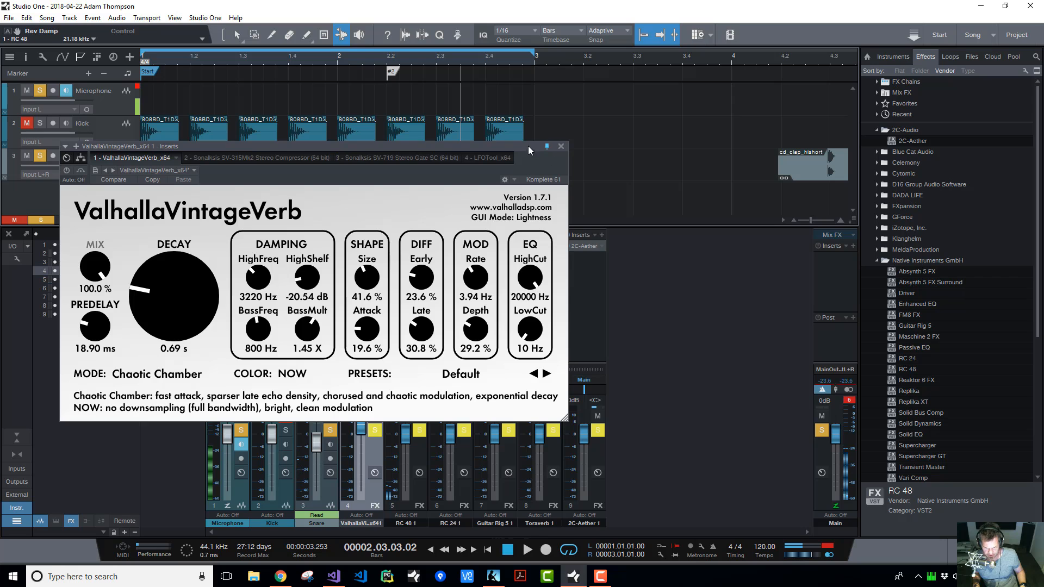
left_click(561, 147)
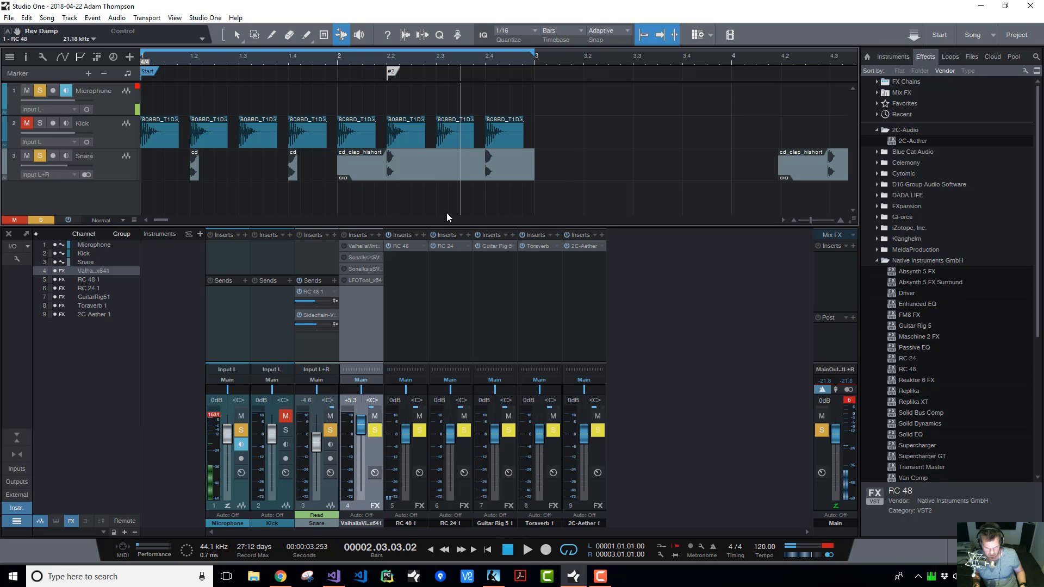
left_click(334, 293)
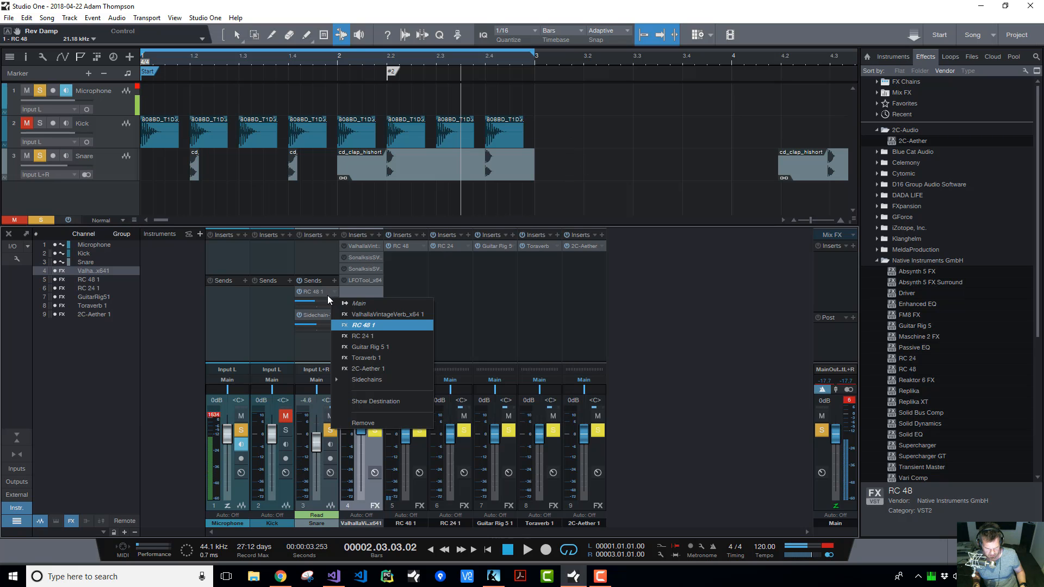
left_click(367, 338)
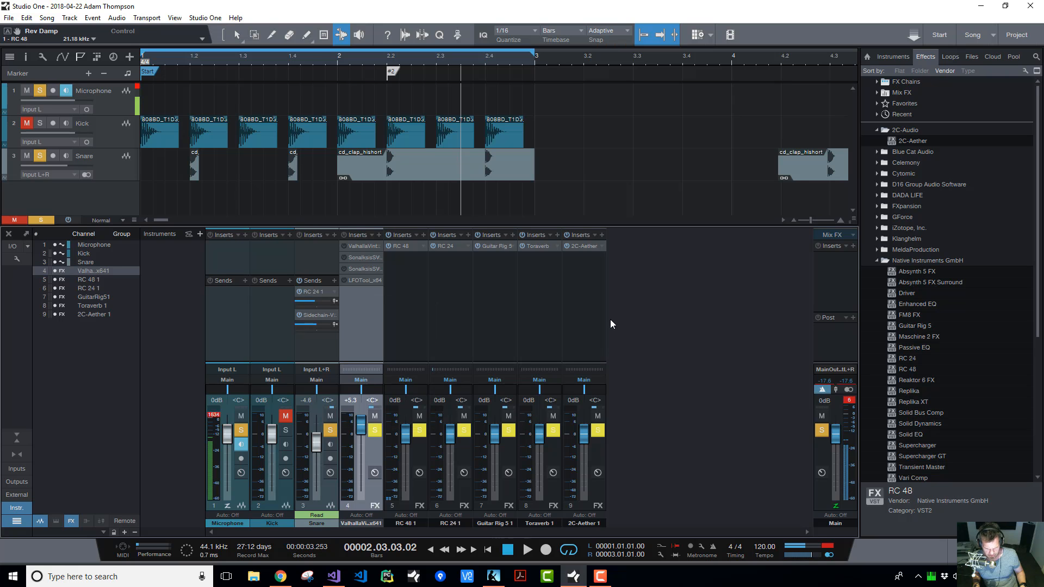
Open the RC 24 plug-in from its FX channel, move its window clear of the sends, and start playback
left_click(445, 247)
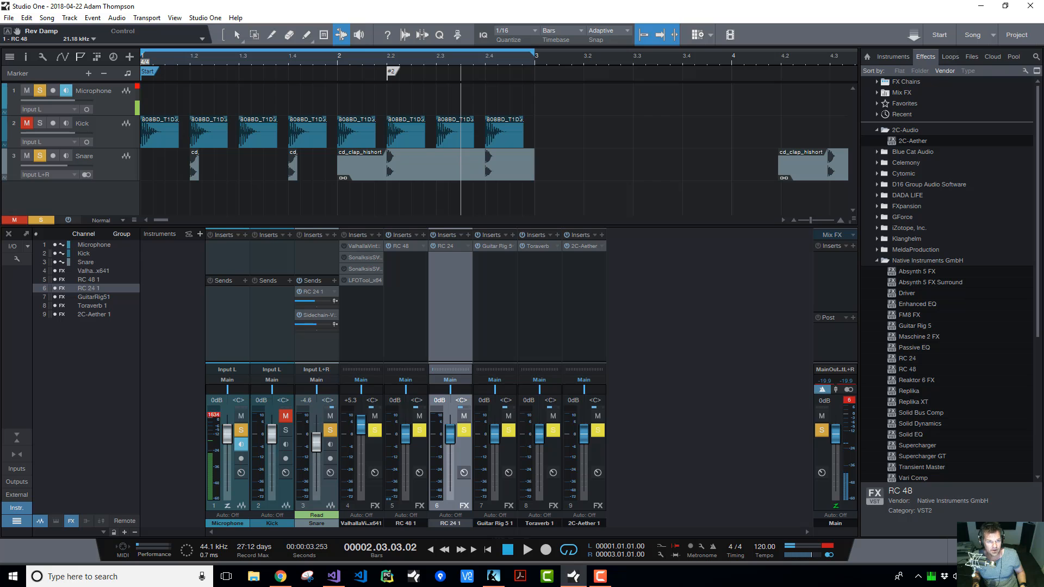
left_click_drag(582, 0, 710, 127)
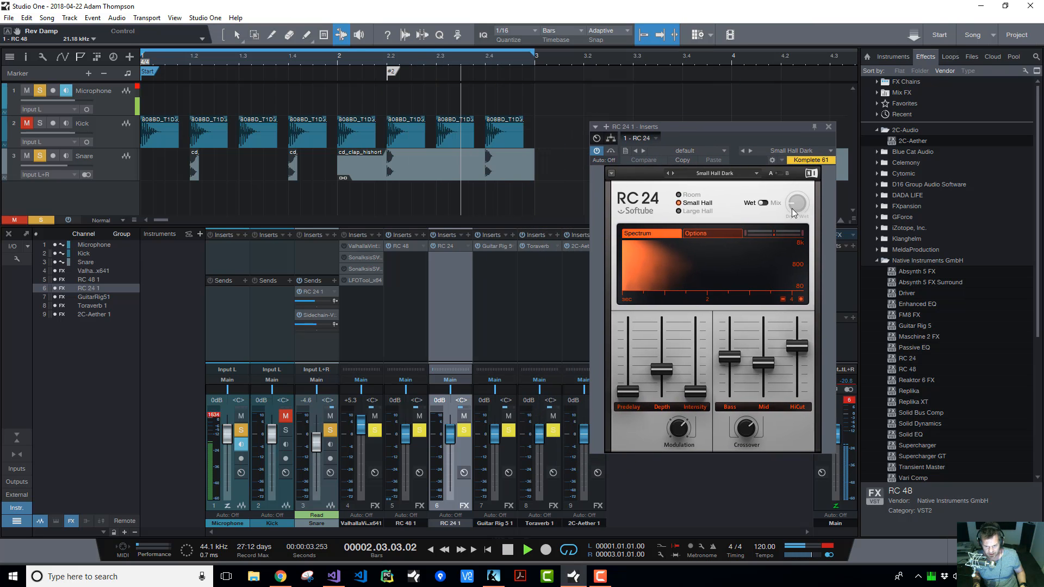
key("space")
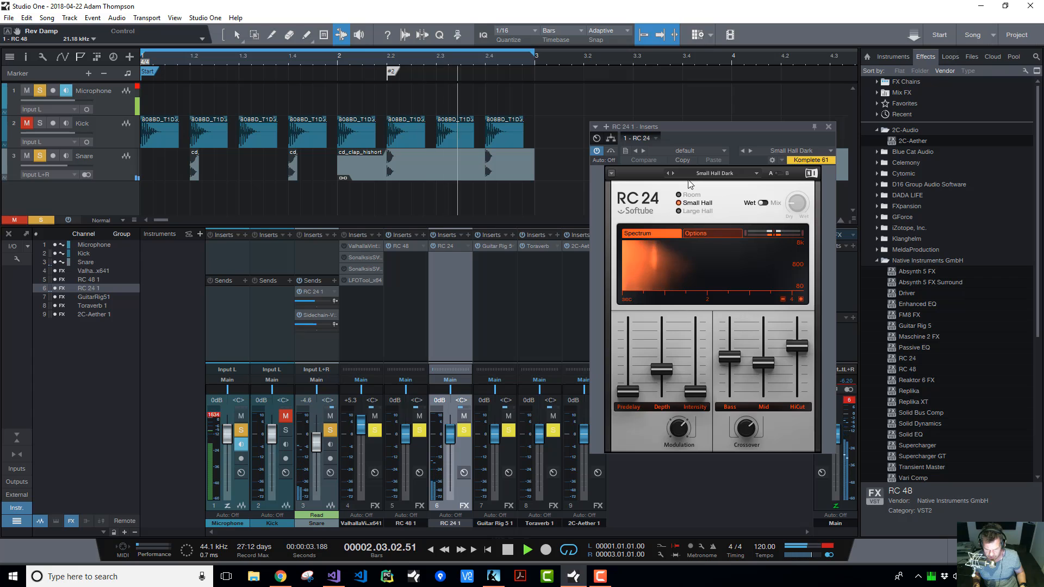
Load the RC 24's Small Hall Bright preset, set Predelay to 24.0 ms, and lower Depth slightly
left_click(673, 173)
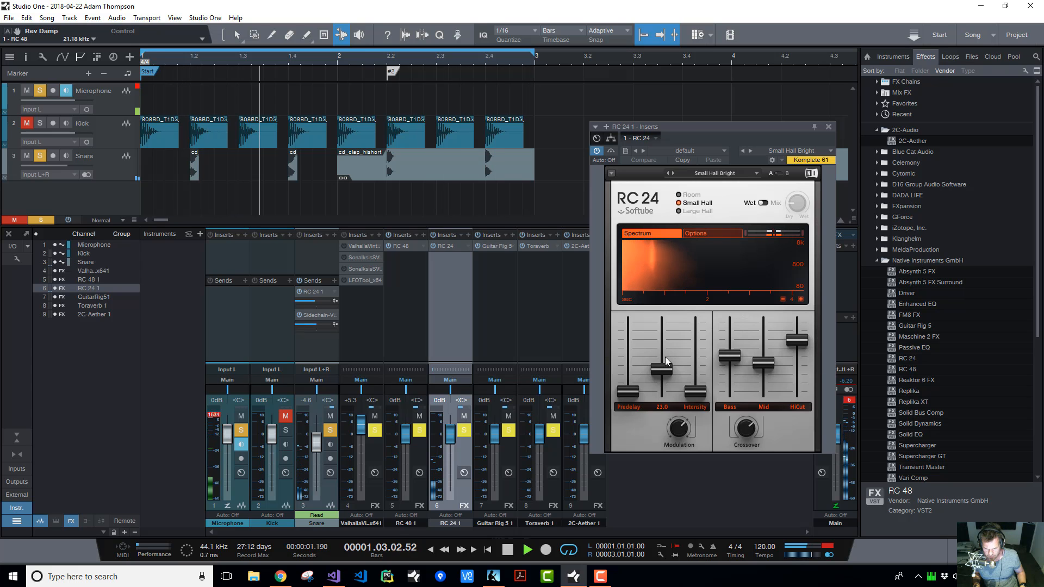
left_click_drag(628, 390, 657, 380)
left_click_drag(628, 347, 627, 390)
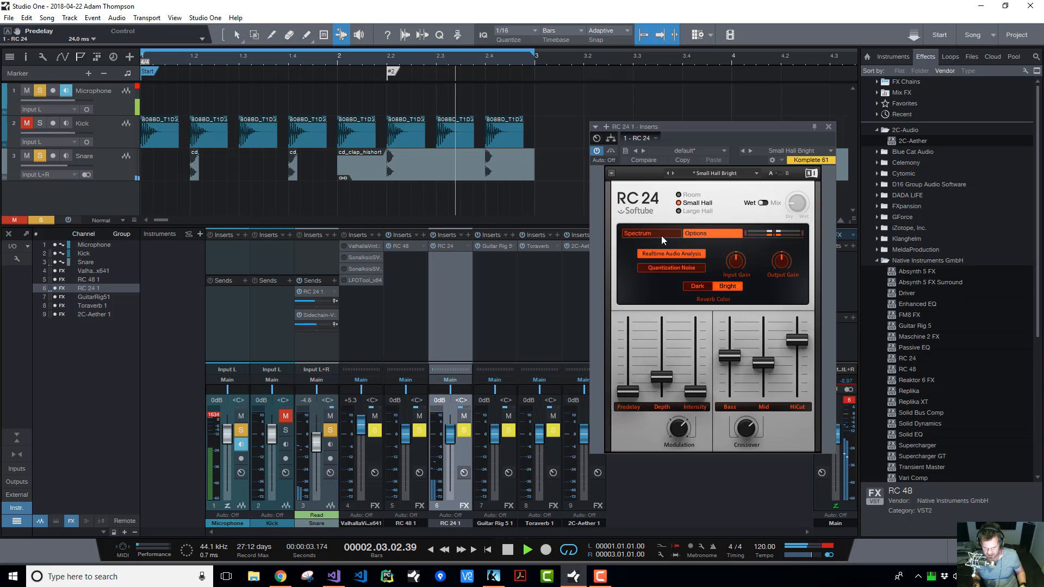
Show the RC 24's Options page, set Modulation to Mode C, and raise Depth to 44.0
left_click(713, 233)
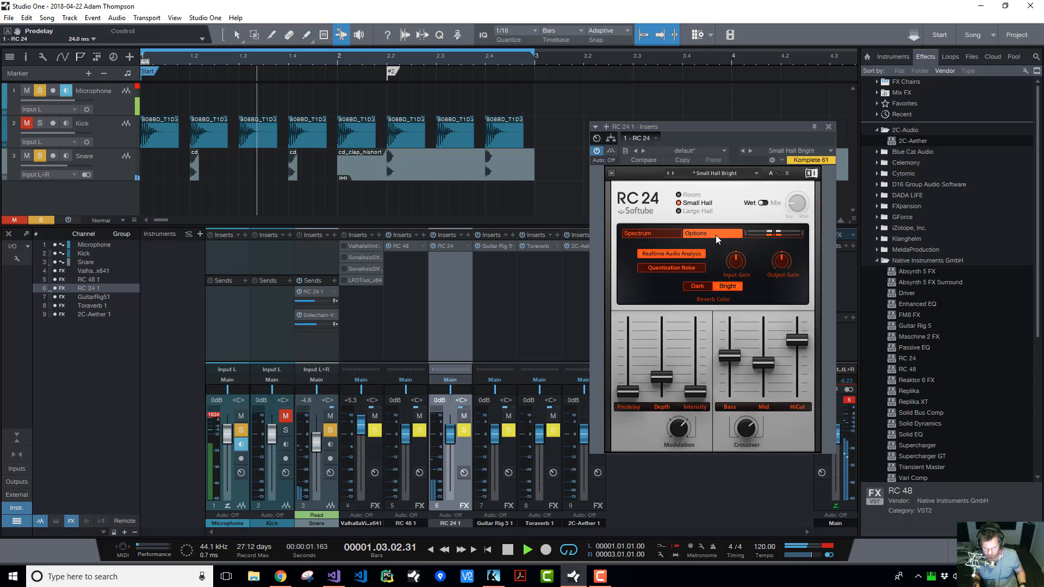
mouse_move(677, 429)
left_mouse_down()
mouse_move(676, 438)
mouse_move(689, 419)
left_mouse_up()
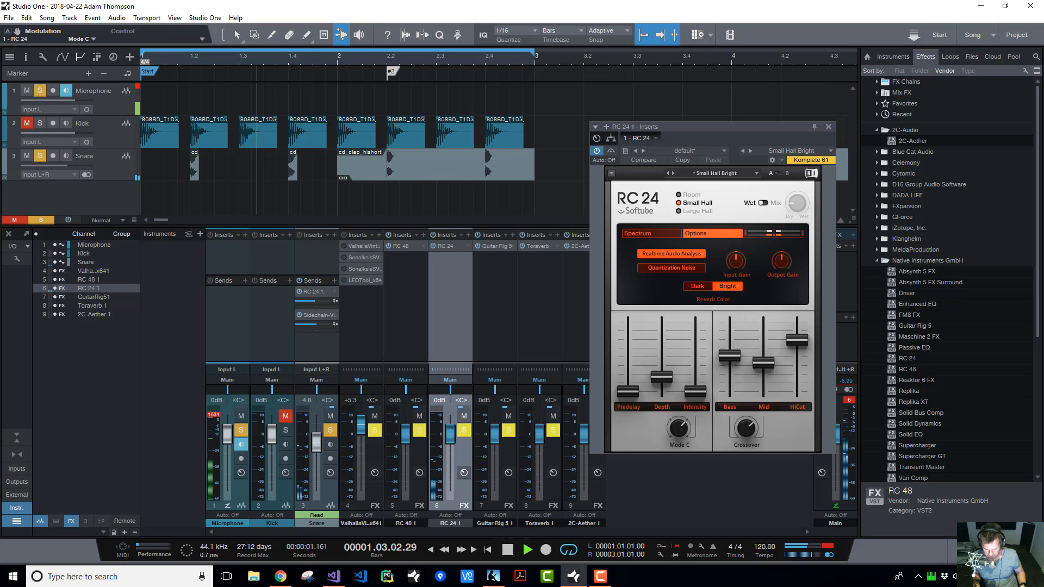
left_click_drag(663, 377, 667, 350)
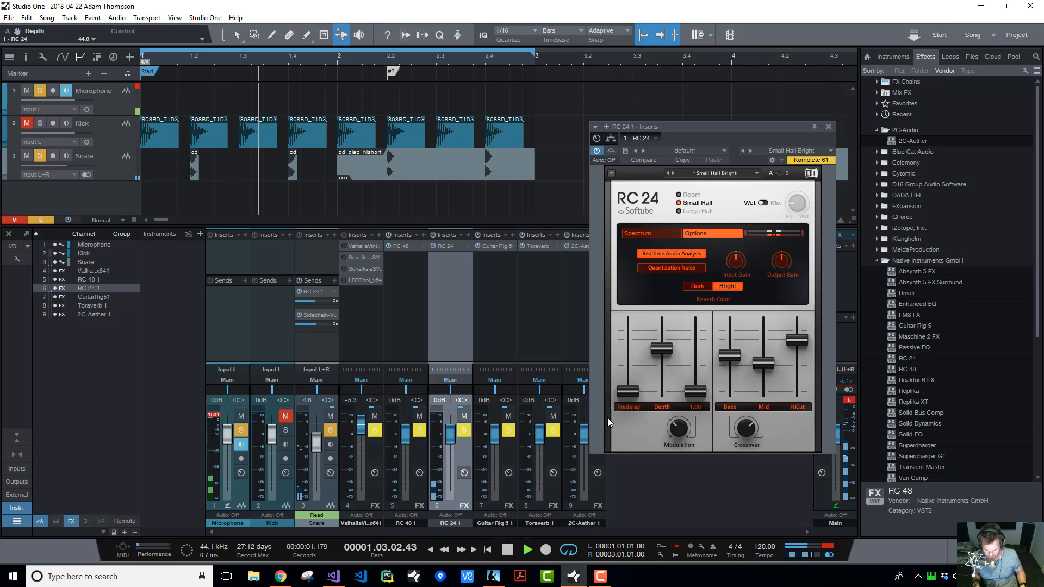
Raise the RC 24's Intensity, lower Depth to 13.0, reduce Bass, and set Mid to 47.25 s and HiCut to 2100 Hz
left_click_drag(694, 393, 695, 340)
left_click_drag(662, 349, 661, 379)
left_click_drag(729, 357, 807, 374)
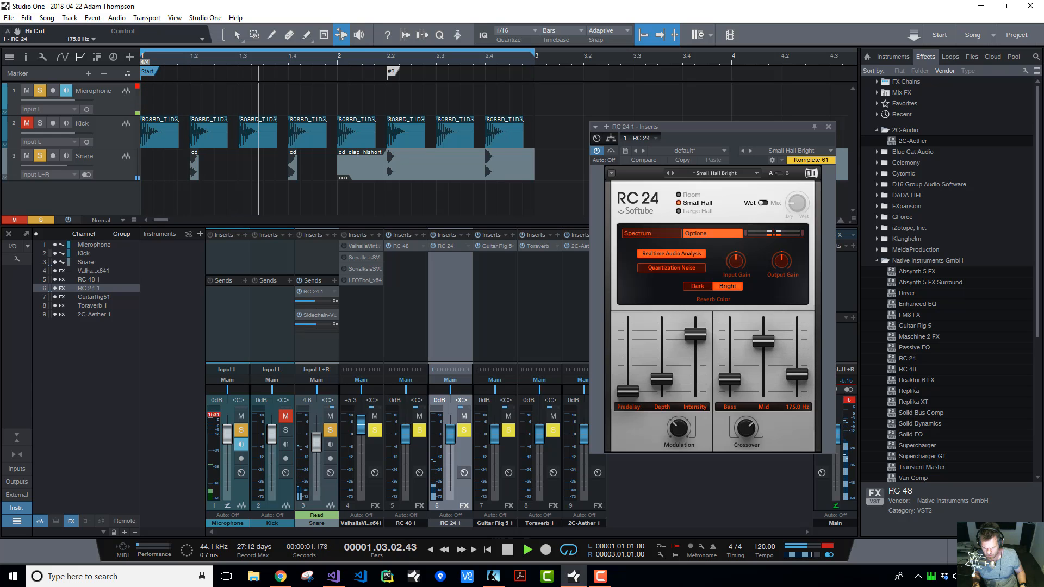
left_click_drag(763, 340, 763, 331)
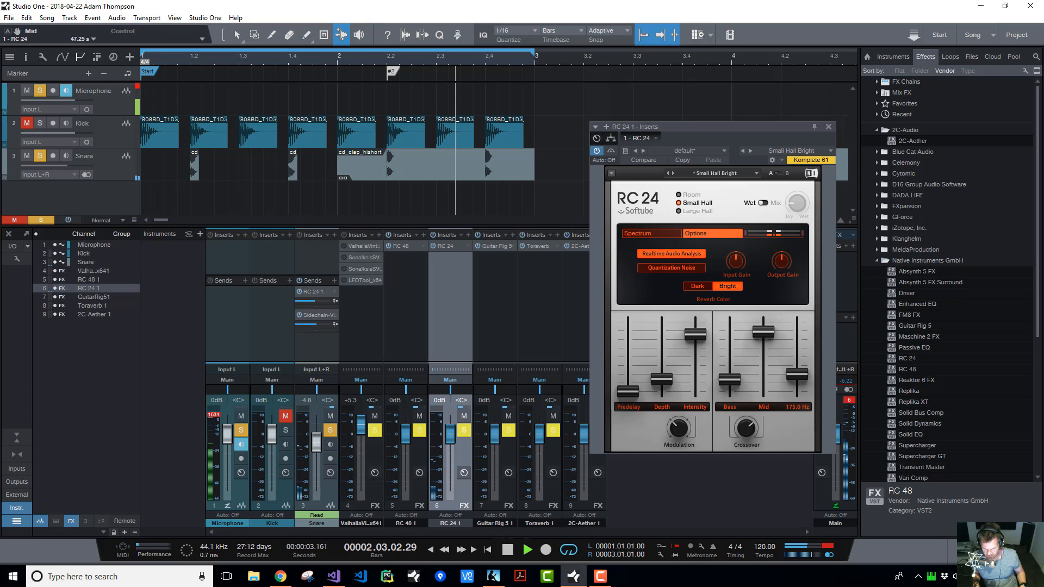
left_click_drag(797, 374, 791, 368)
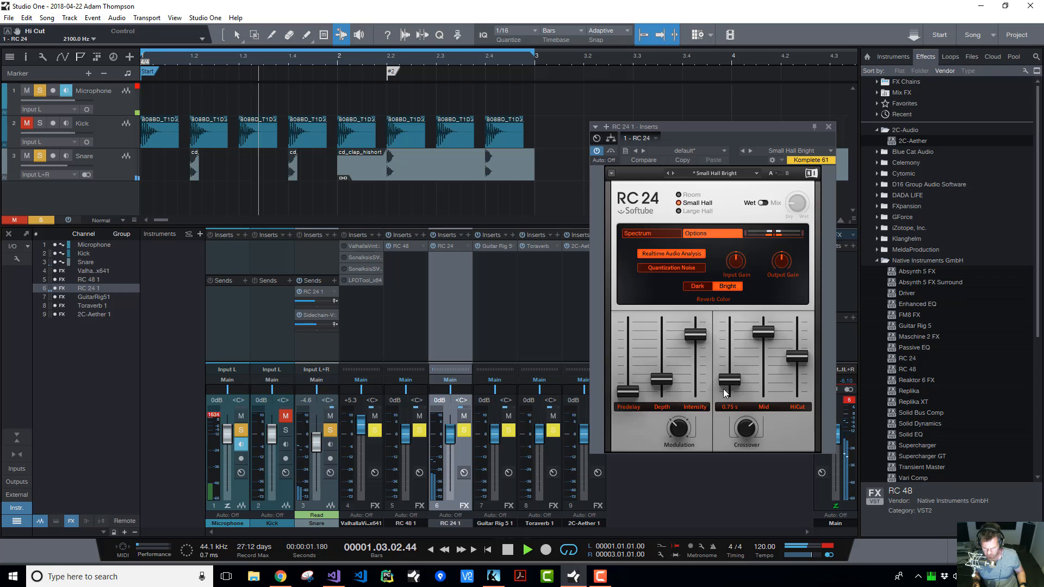
Try Bass at 1.30 s, set the Crossover to 1300 Hz, and lower Bass to 0.78 s
left_click_drag(723, 383, 726, 372)
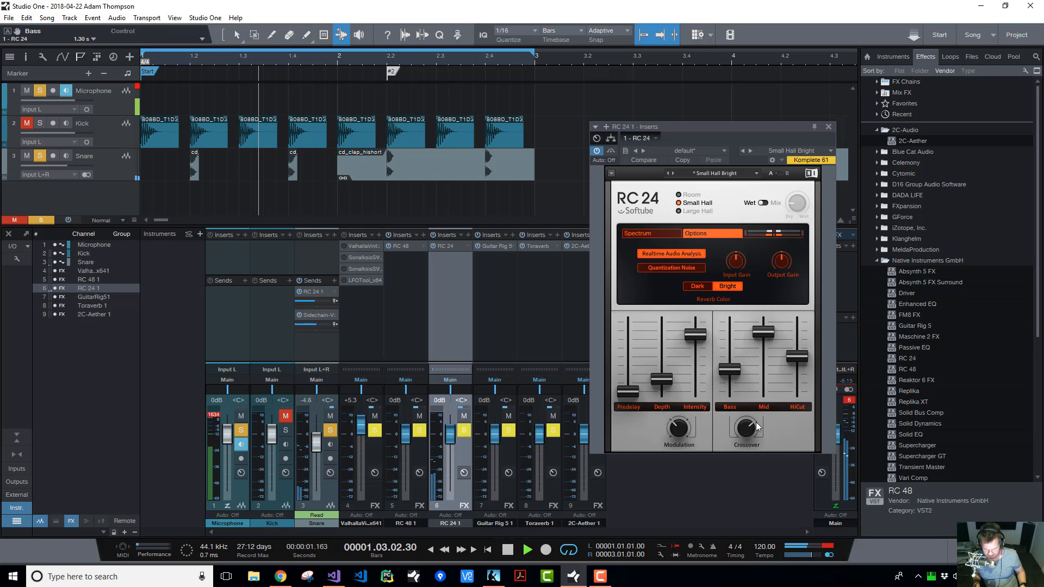
mouse_move(750, 427)
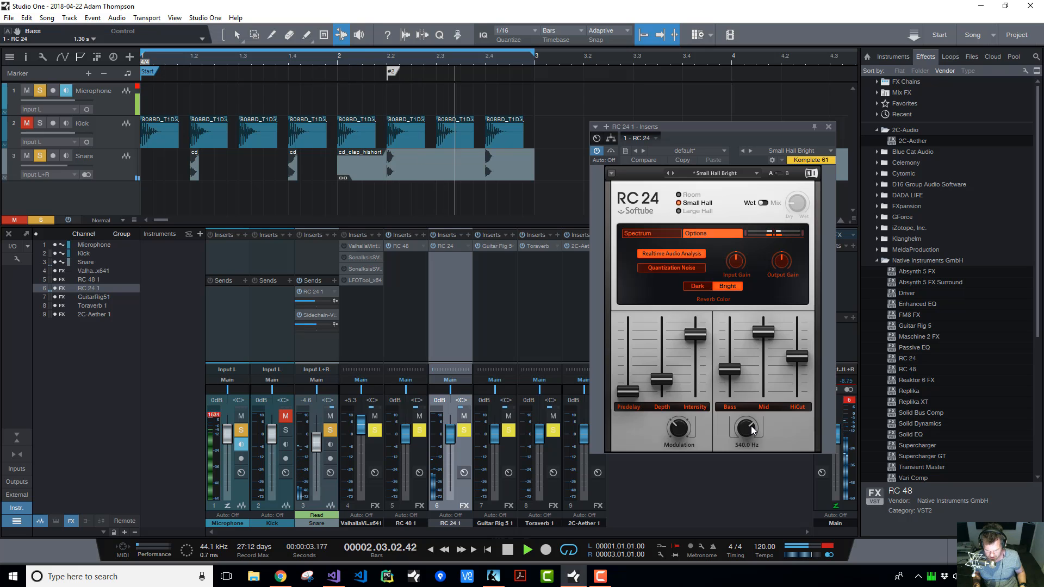
left_click_drag(752, 429, 752, 407)
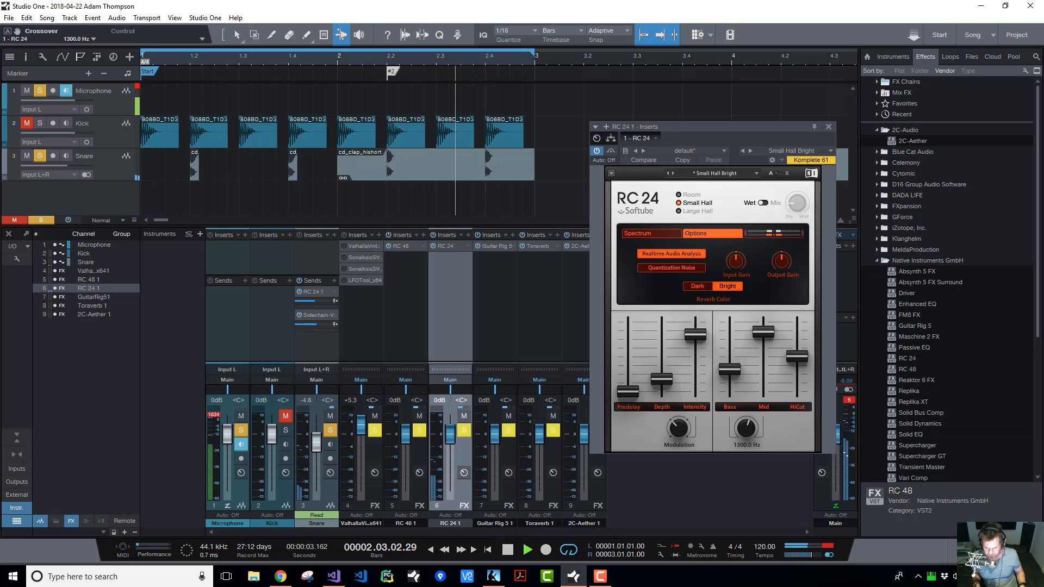
left_click_drag(718, 369, 717, 376)
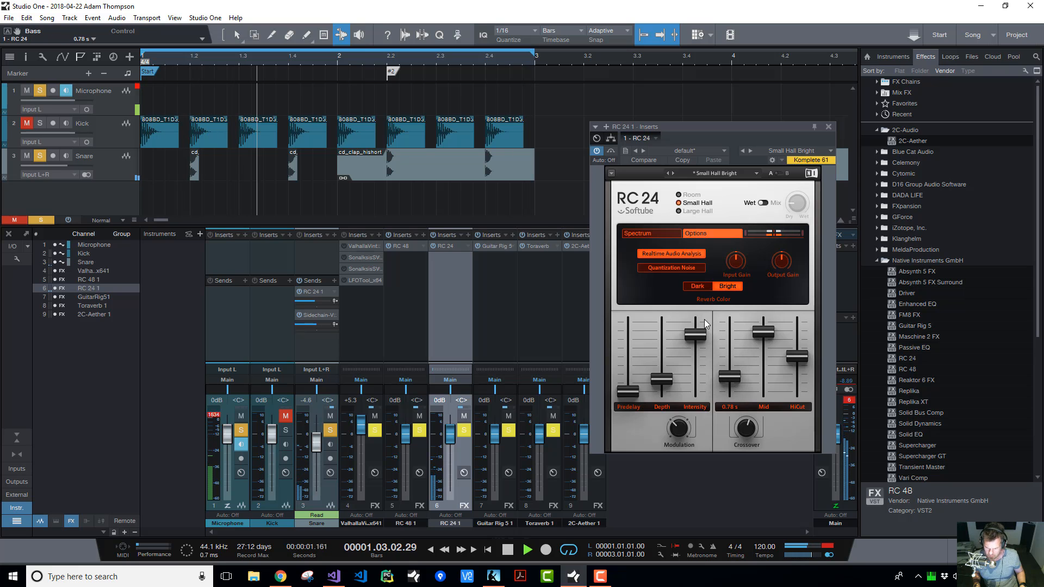
Try the Dark reverb color with Bass at 1.55 s and a slightly lower Mid, and restore the Bright color
left_click(693, 286)
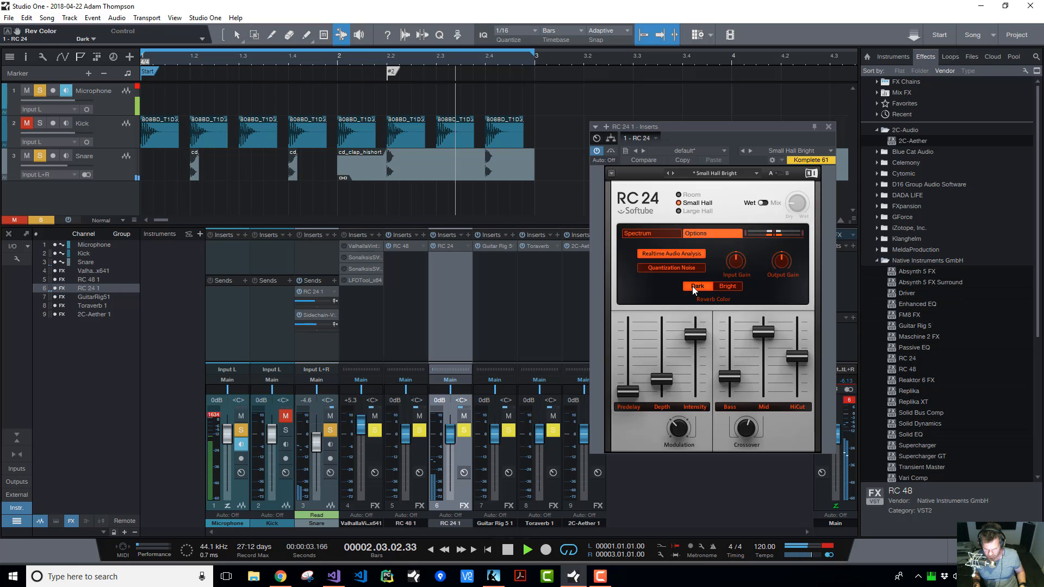
left_click_drag(730, 377, 730, 368)
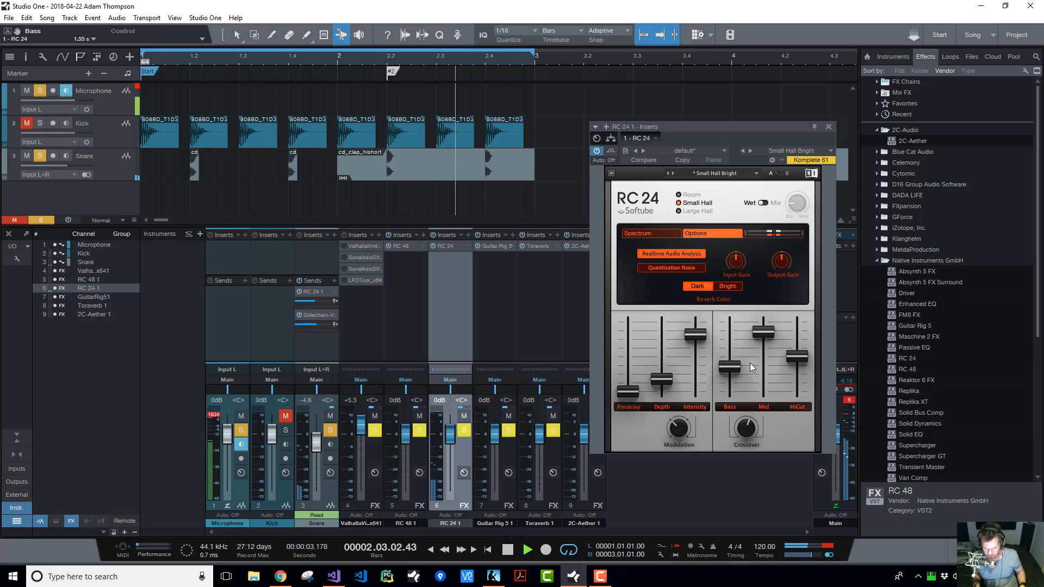
left_click_drag(765, 334, 766, 338)
left_click(728, 286)
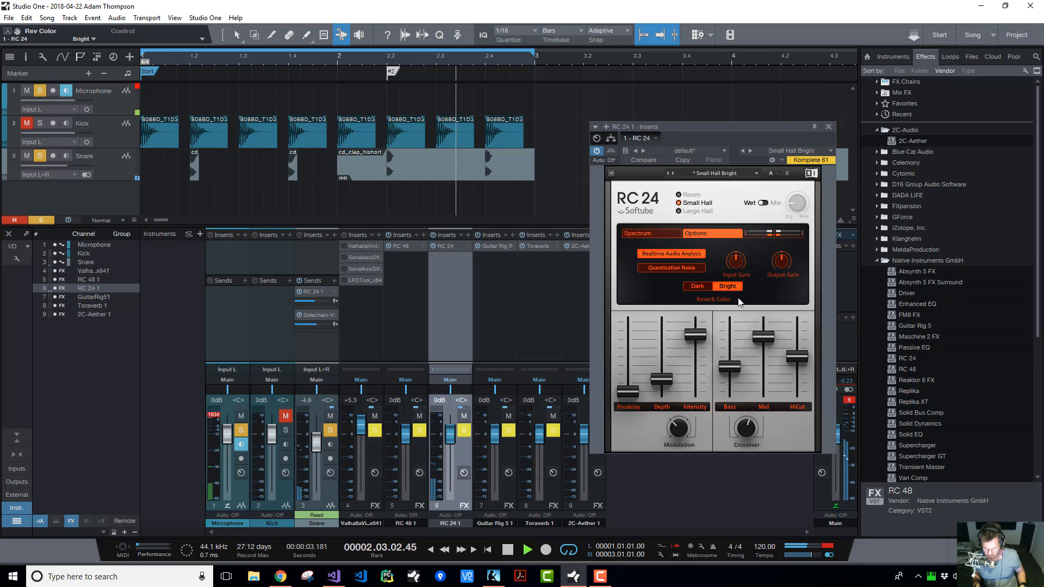
Show the RC 24's Spectrum, lower Intensity slightly, raise Bass, and set the Crossover to 10900 Hz
left_click(635, 235)
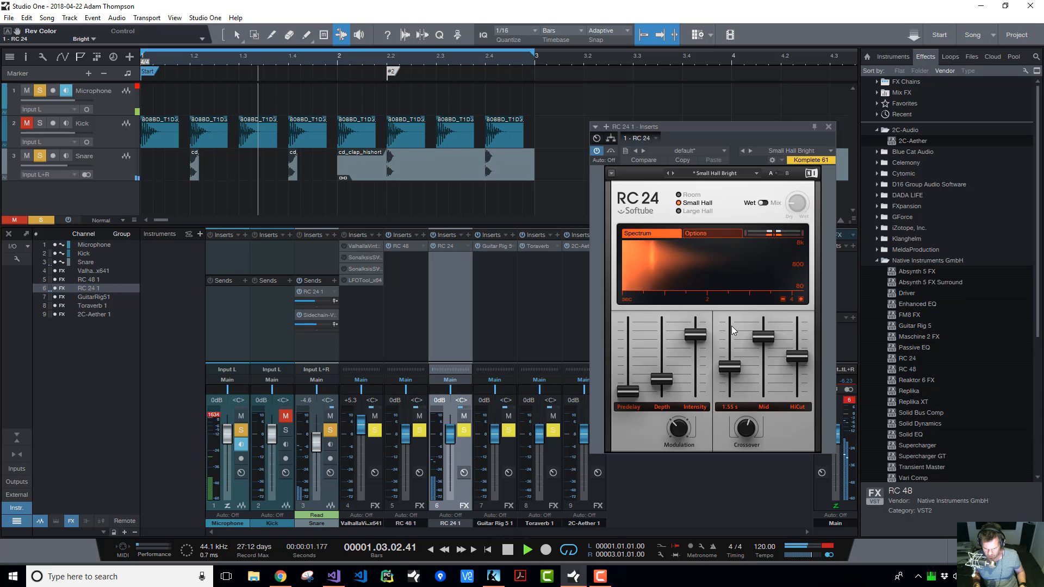
mouse_move(669, 337)
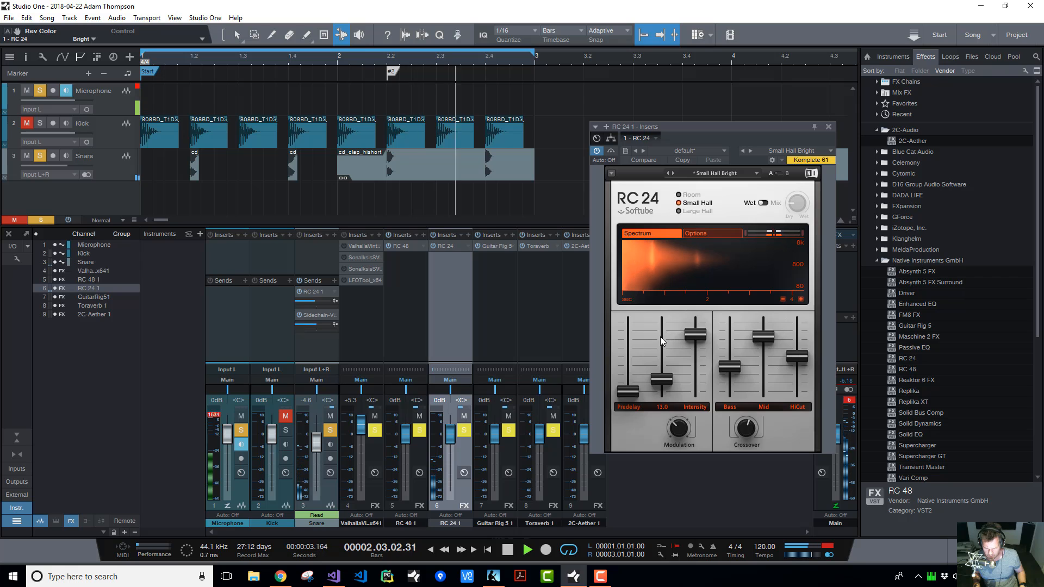
mouse_move(695, 335)
left_mouse_down()
mouse_move(695, 392)
mouse_move(695, 349)
left_mouse_up()
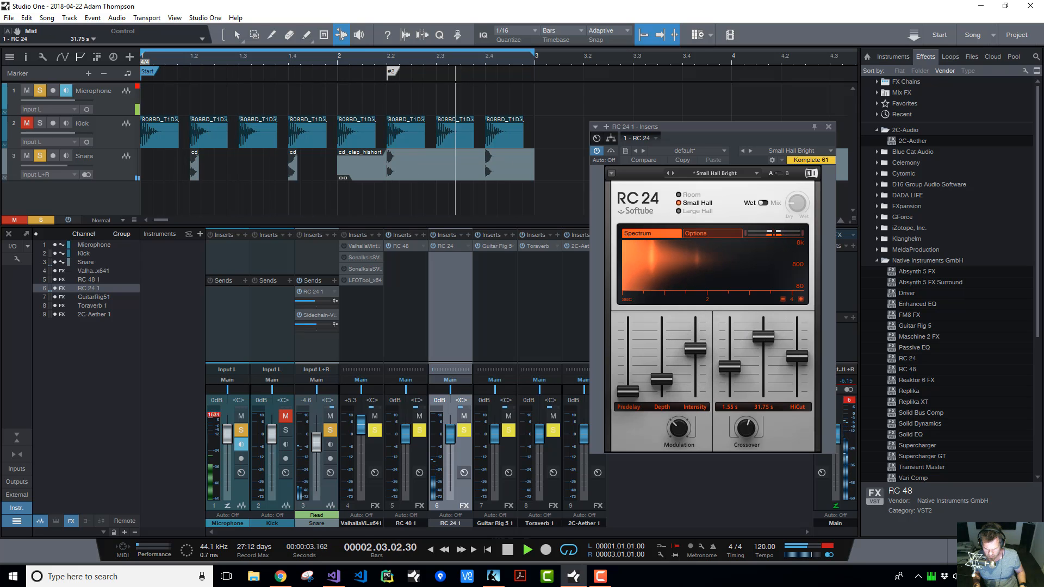
left_click_drag(763, 336, 729, 348)
left_click_drag(745, 433, 745, 479)
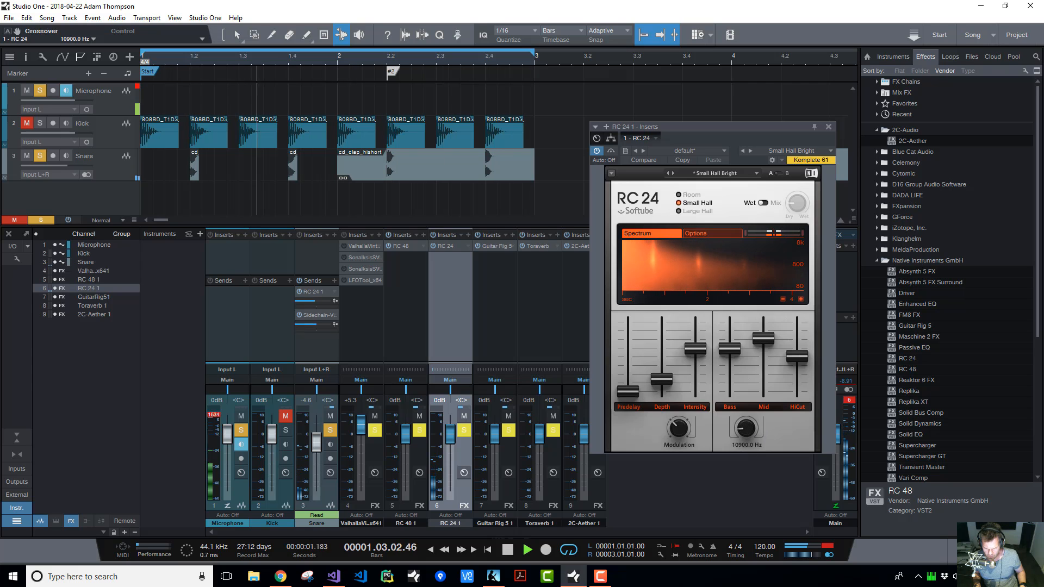
Readjust the Crossover, lower Bass, set Mid to 2.35 s, and raise HiCut to 10900 Hz
left_click_drag(745, 429, 728, 384)
left_click_drag(797, 356, 763, 360)
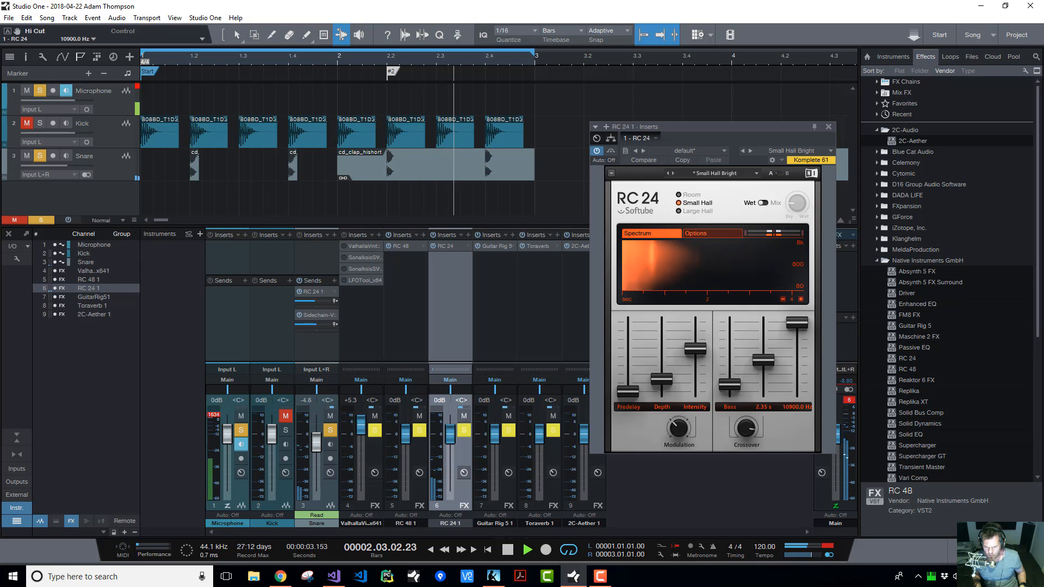
left_click_drag(796, 323, 797, 331)
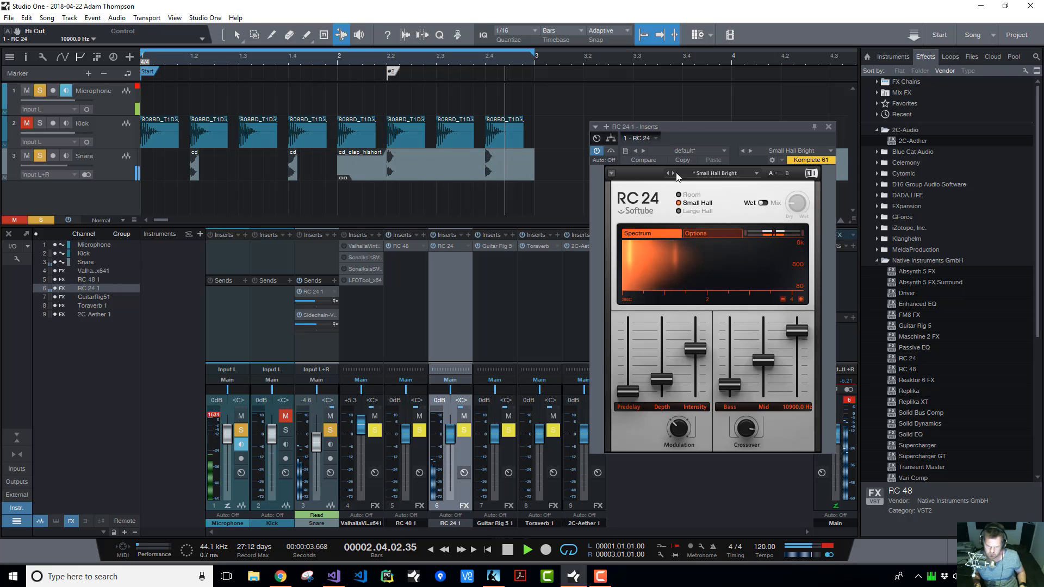
Close the RC 24 window and reroute the Snare channel's RC 24 1 send to Guitar Rig 5 1
left_click(829, 127)
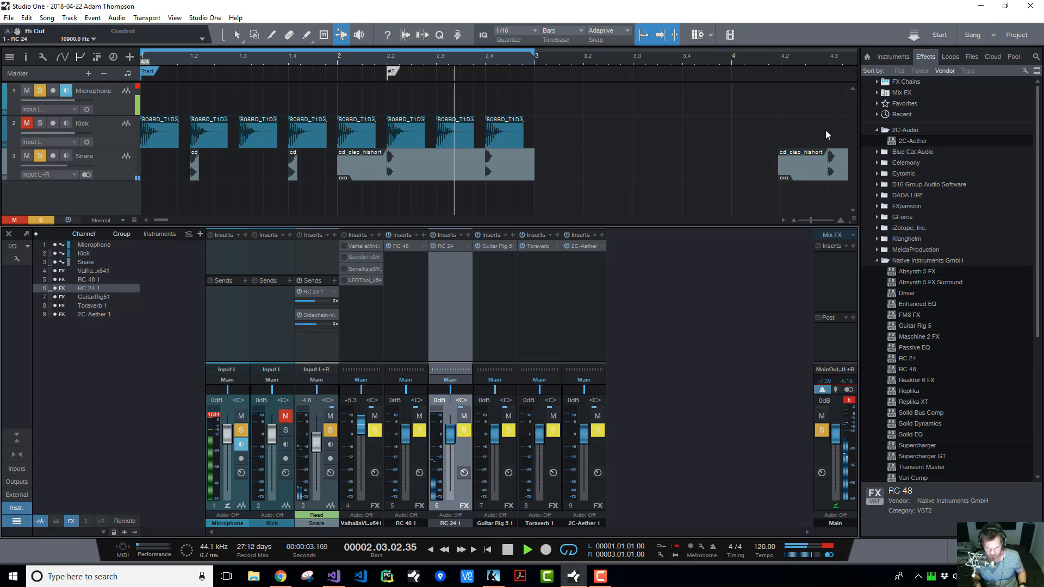
left_click(333, 291)
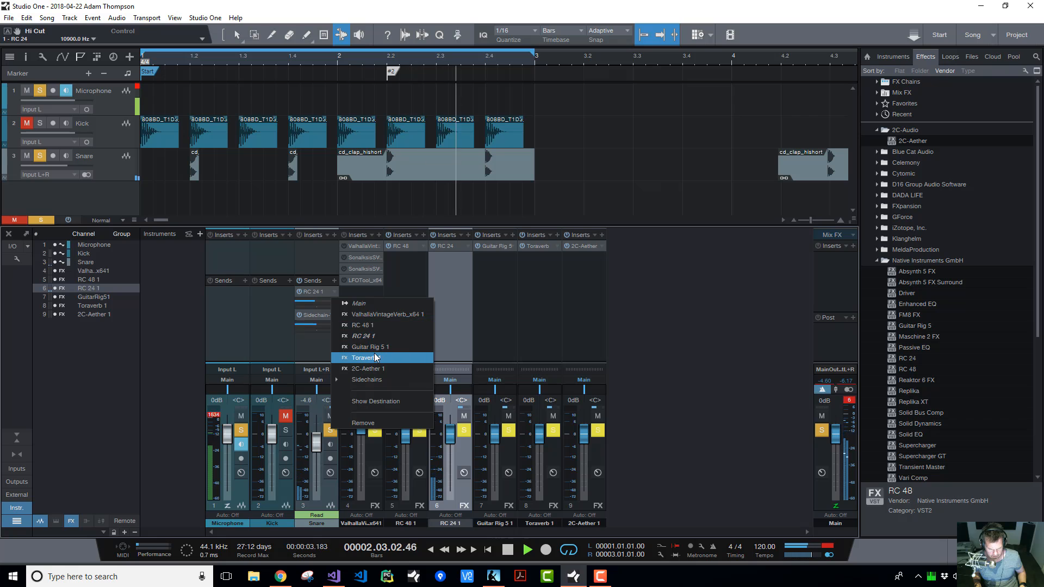
left_click(375, 346)
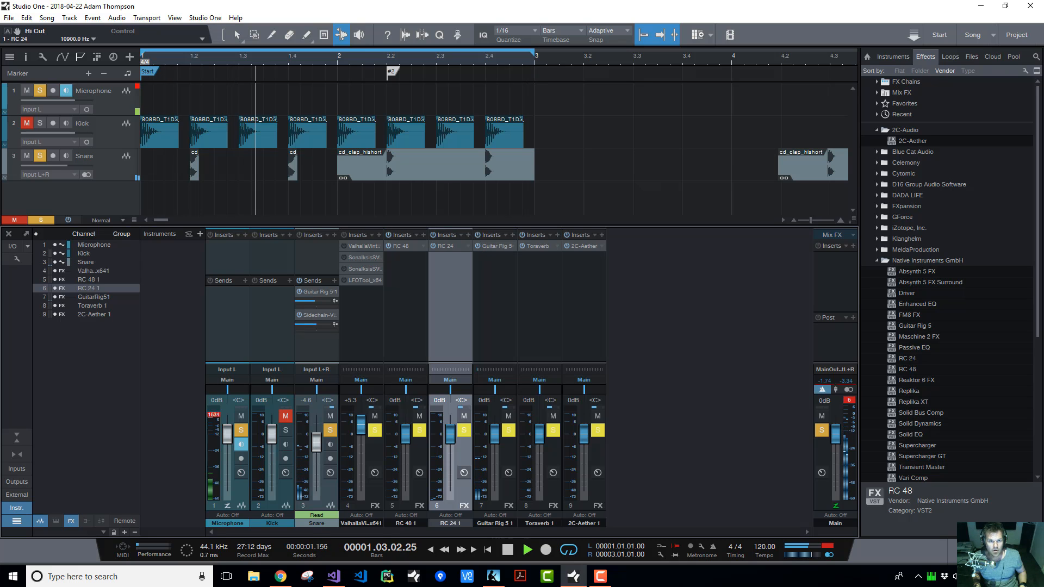
Open Guitar Rig 5, bring its window fully into view, and filter its presets to Effects, Reverbs and Delays
left_click_drag(462, 0, 575, 32)
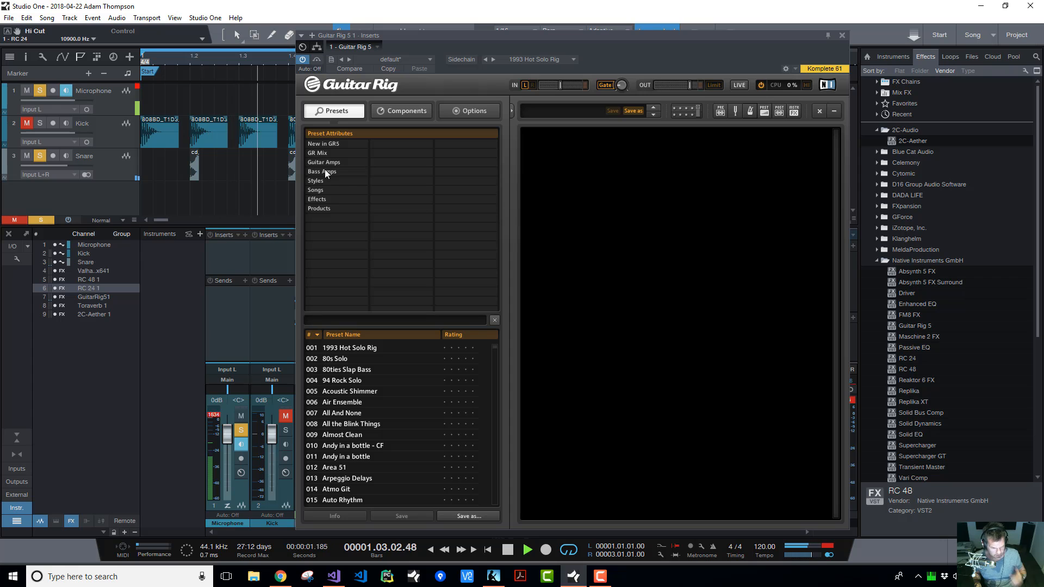
left_click(333, 200)
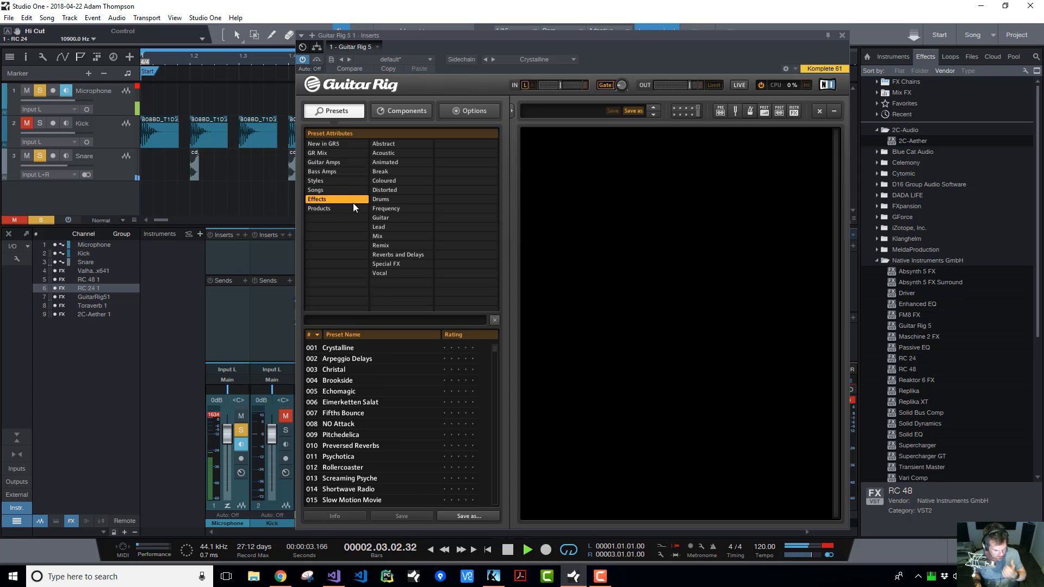
left_click(390, 255)
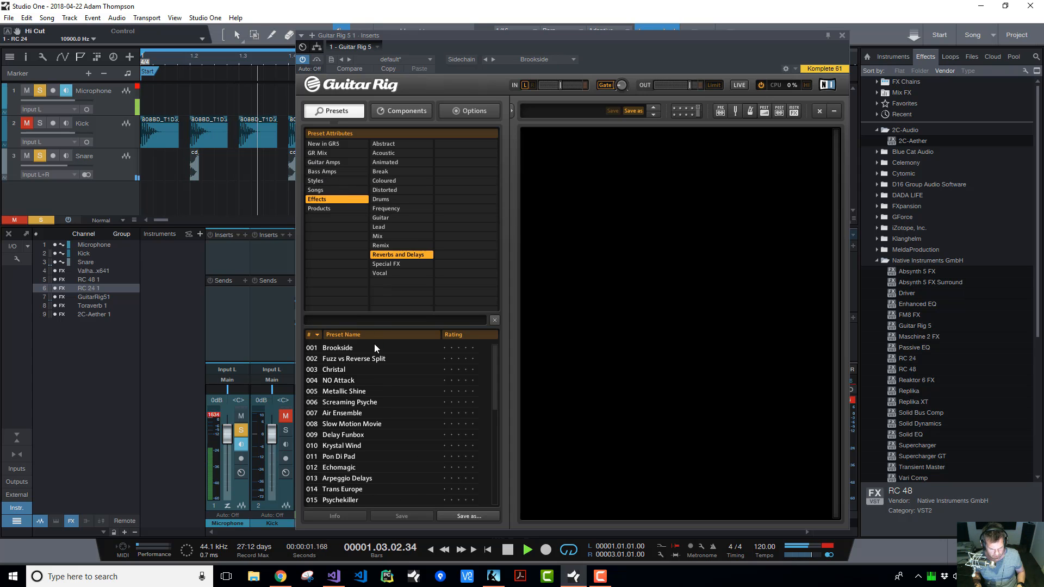
Add the Reflektor component from the Reverb category to the Guitar Rig rack
left_click(381, 112)
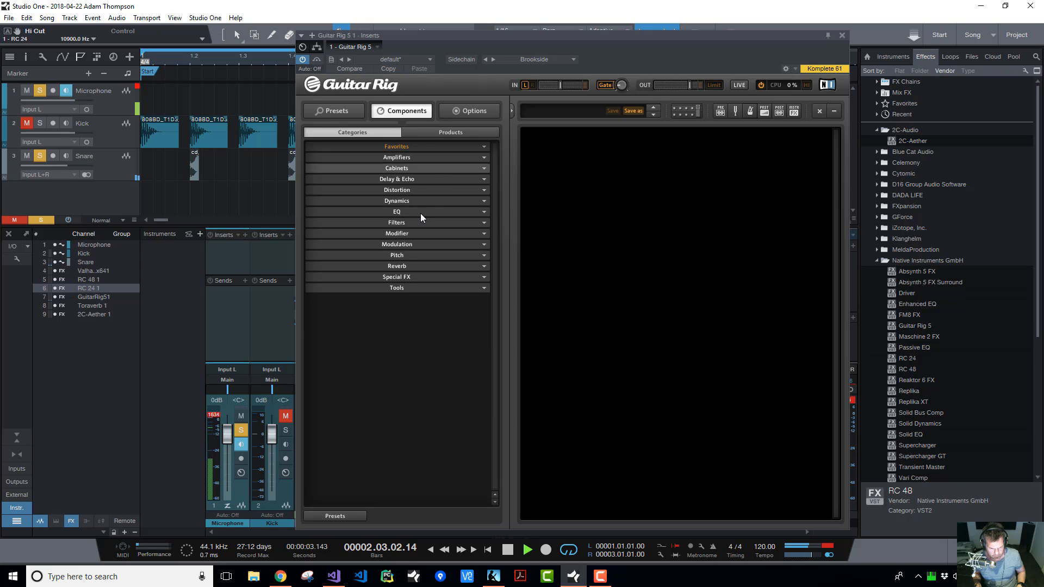
left_click(398, 266)
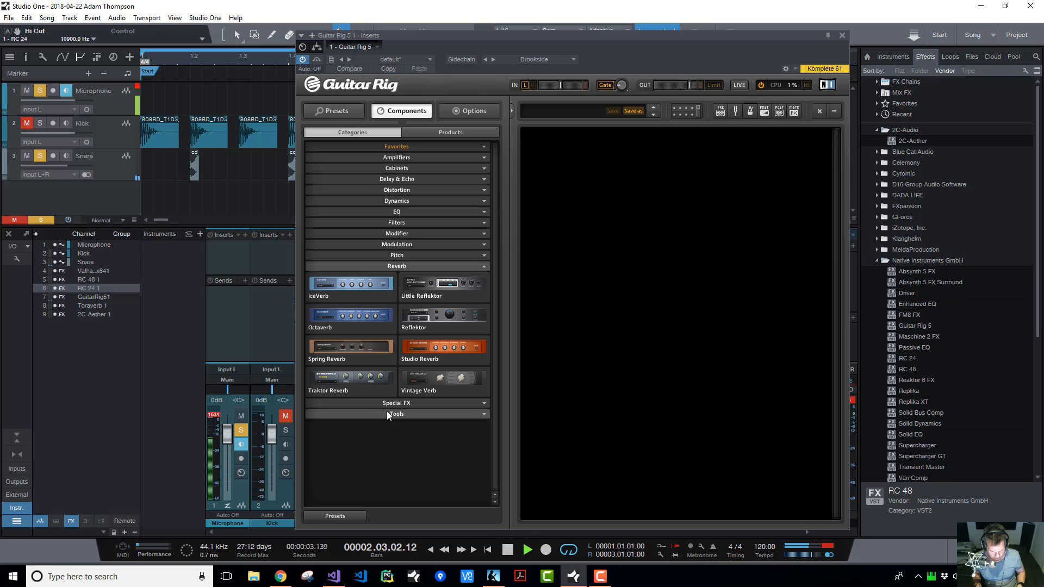
double_click(435, 316)
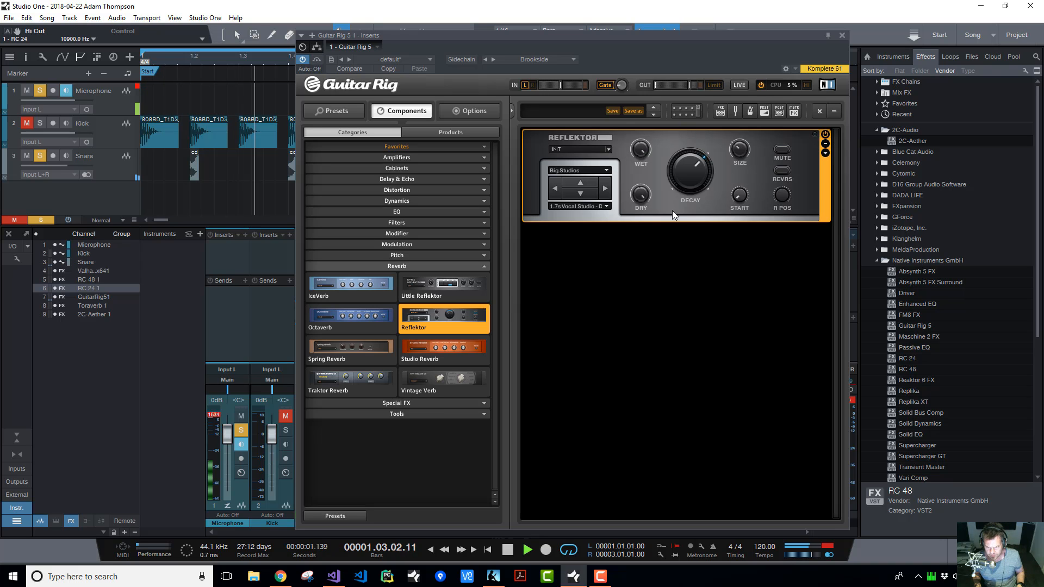
Look through Reflektor's Big Studios impulse responses and raise Decay to 150 %
left_click(575, 205)
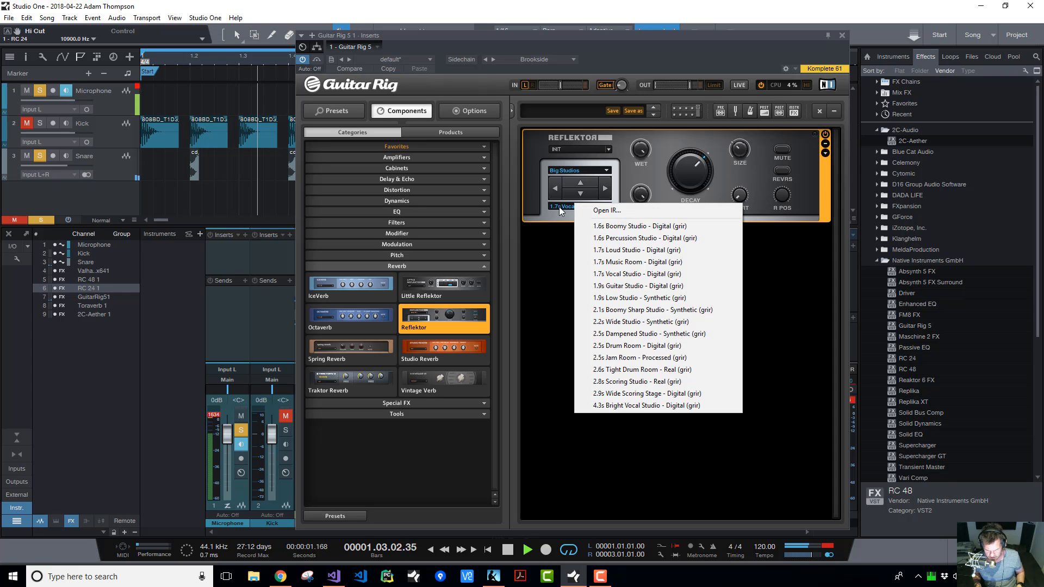
left_click(558, 210)
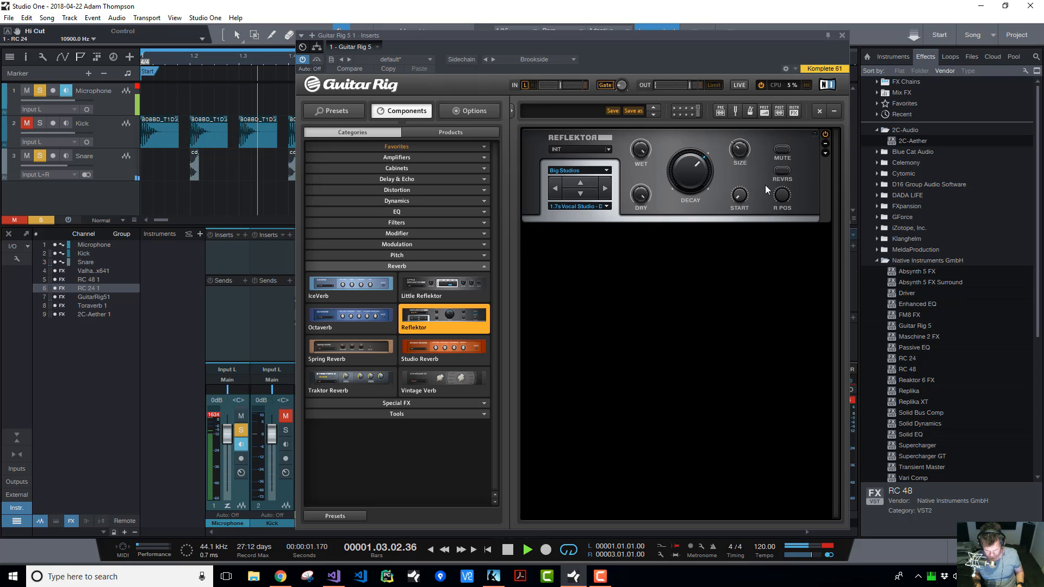
left_click(596, 207)
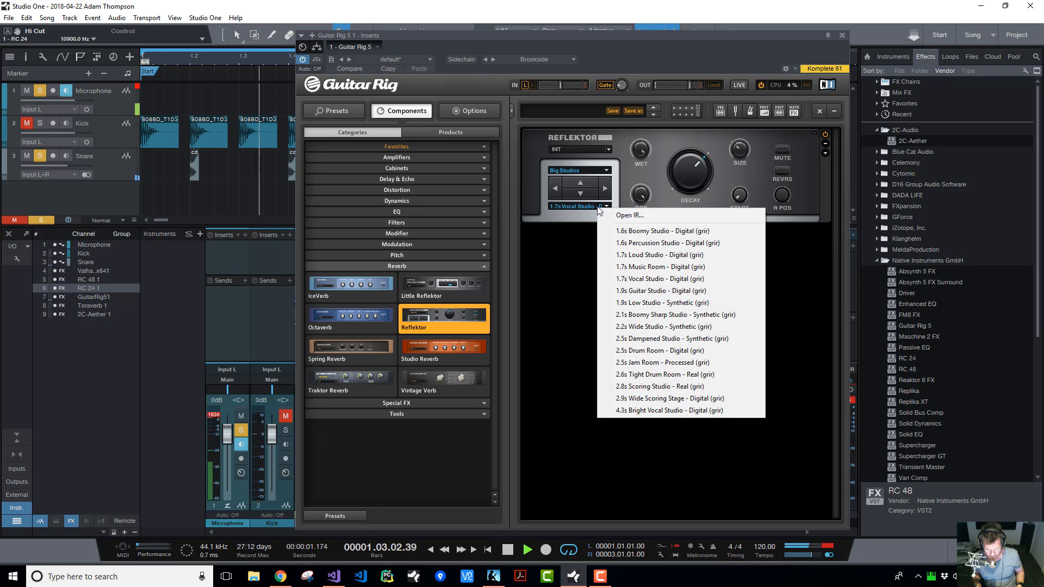
left_click(593, 216)
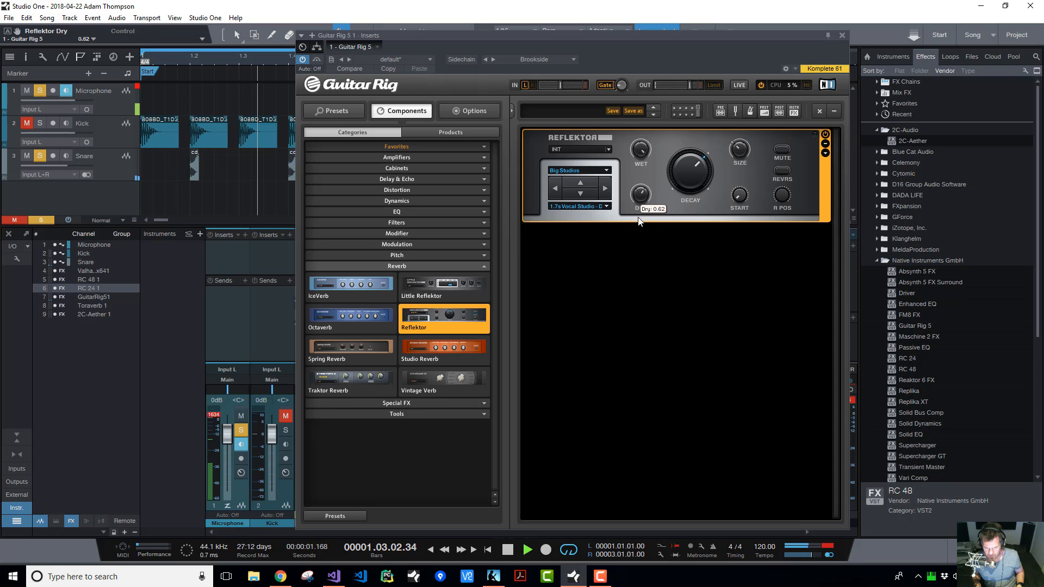
left_click_drag(702, 193, 693, 133)
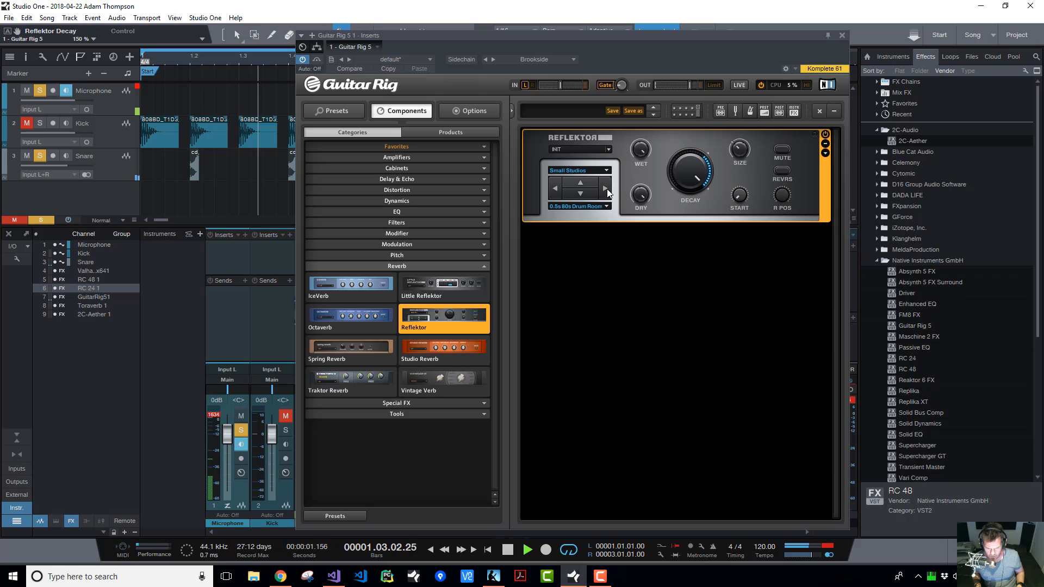
Step through Reflektor's impulse response categories to Medium Ambiences and choose the 1.0s Medium Ambience response
left_click(553, 190)
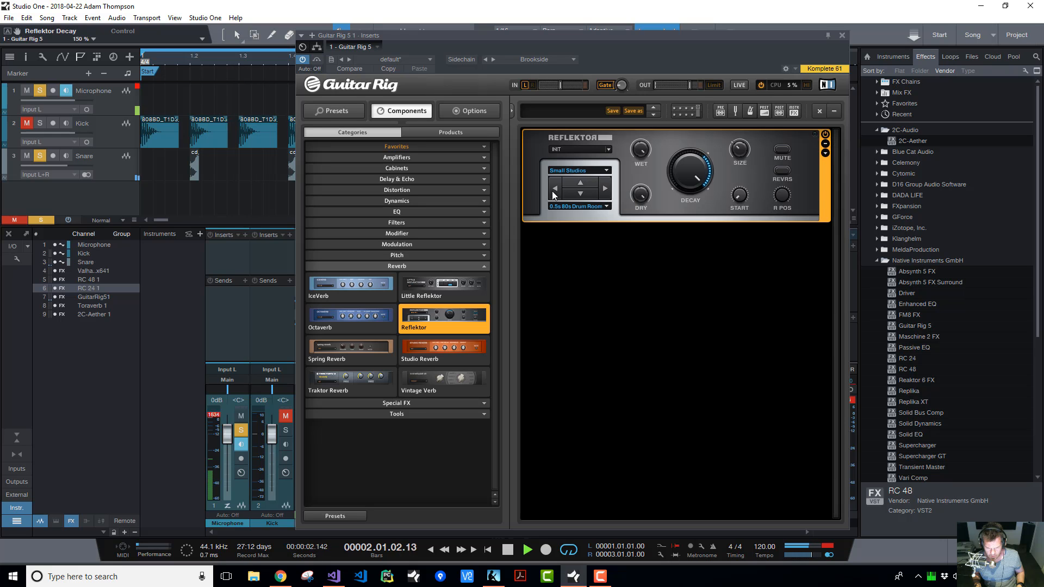
left_click(608, 190)
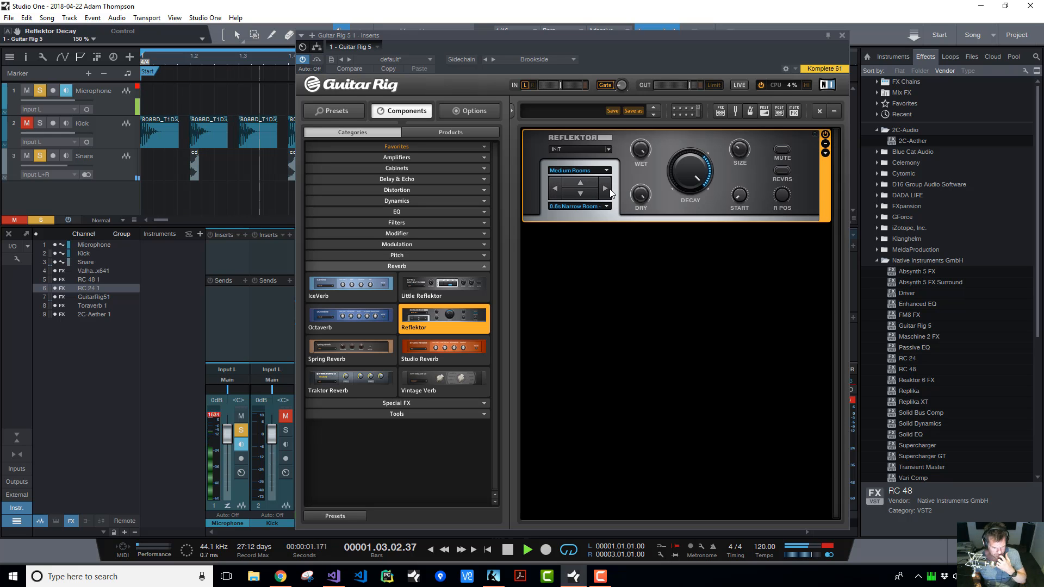
left_click(610, 190)
left_click(610, 190)
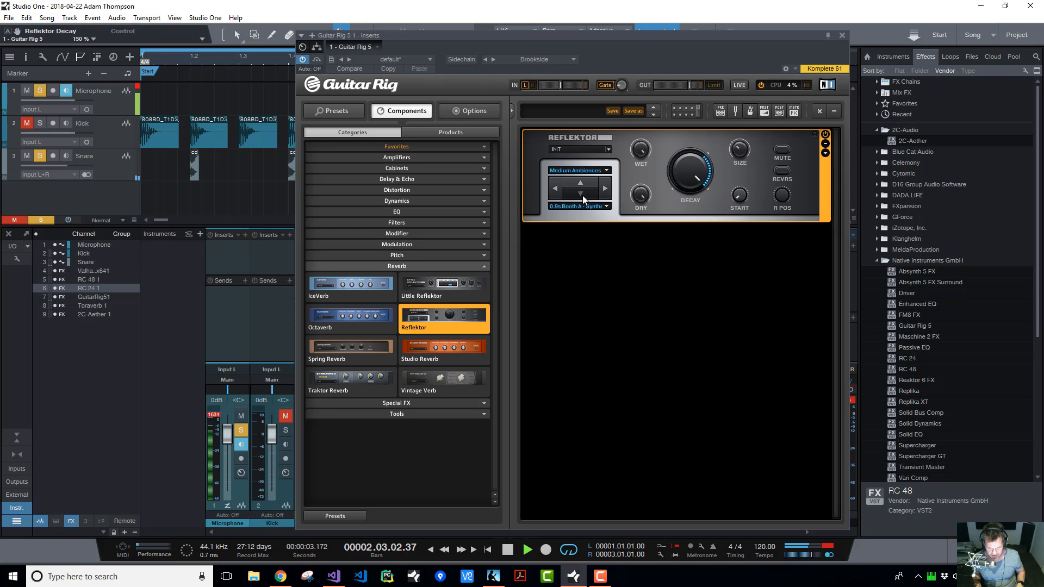
left_click(581, 193)
Expand Reflektor's advanced controls and turn on reverse playback of the impulse response
left_click(825, 153)
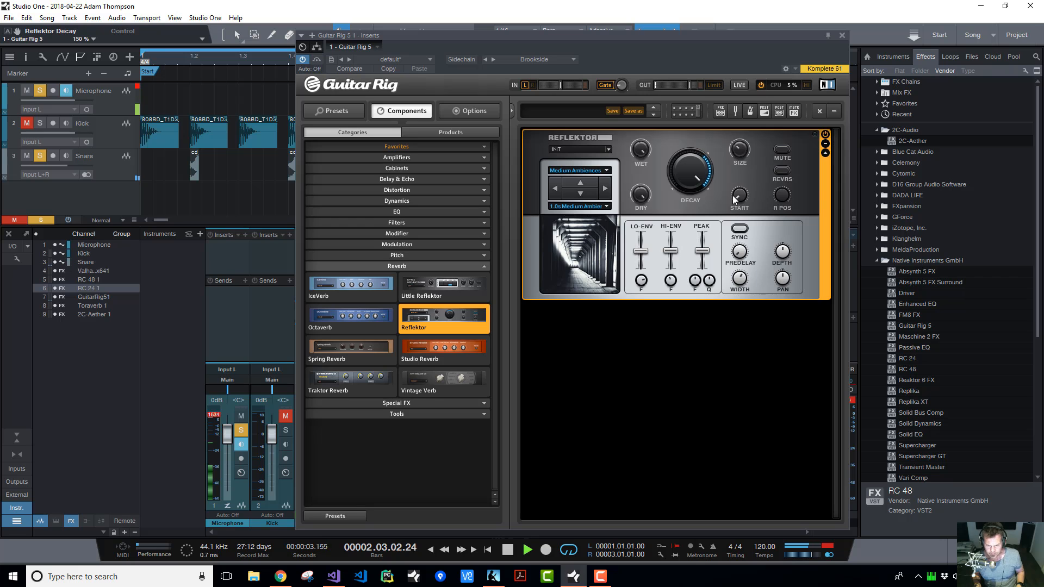
left_click(783, 172)
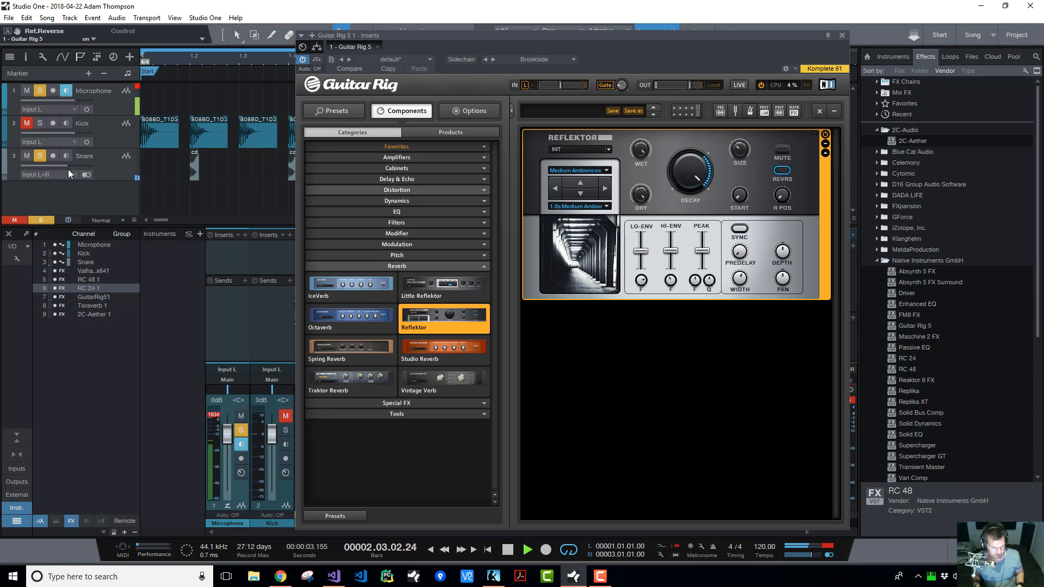
Unmute and solo the Kick track, and set Reflektor's reverse position to 0 % and Hi-Env to 100 %
left_click(36, 124)
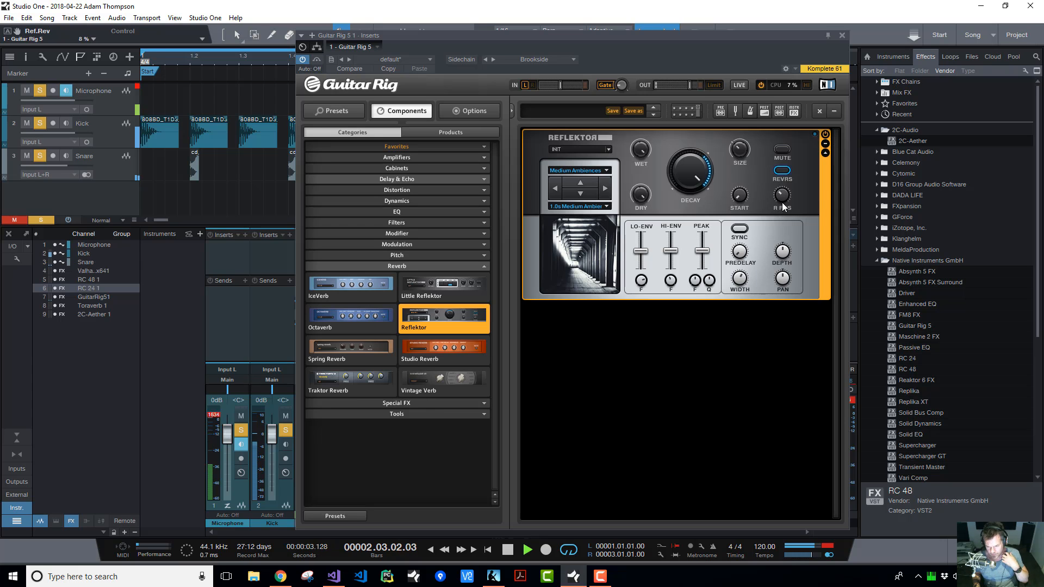
left_click_drag(782, 200, 777, 263)
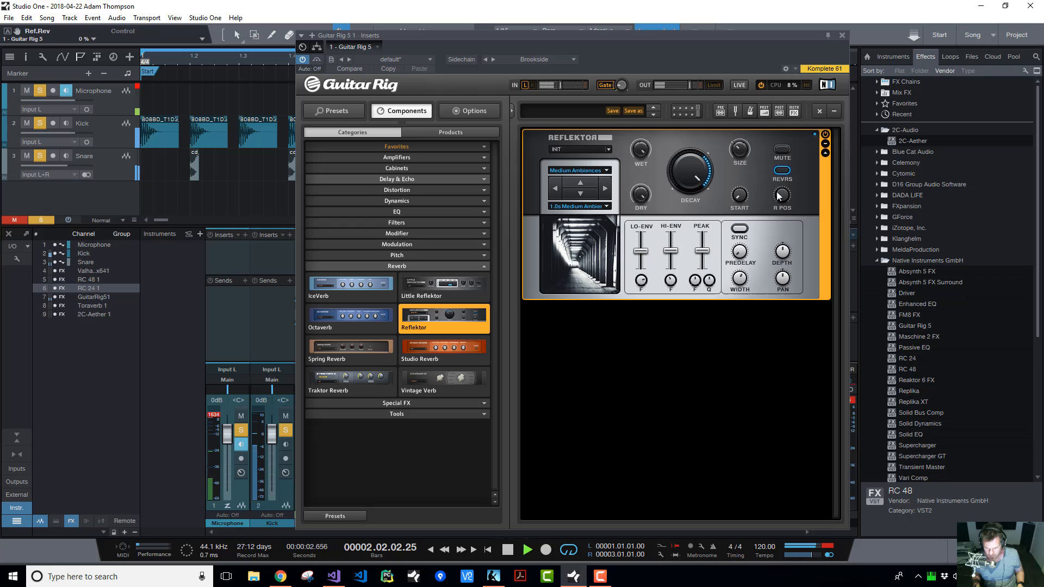
left_click(781, 151)
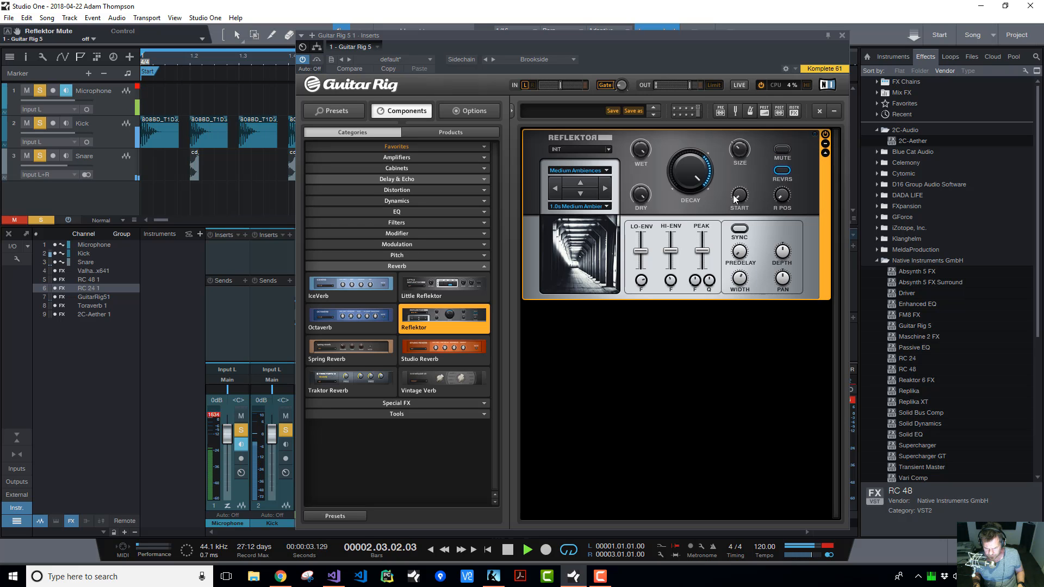
mouse_move(686, 184)
left_mouse_down()
mouse_move(689, 250)
mouse_move(683, 187)
left_mouse_up()
left_click_drag(674, 260, 667, 214)
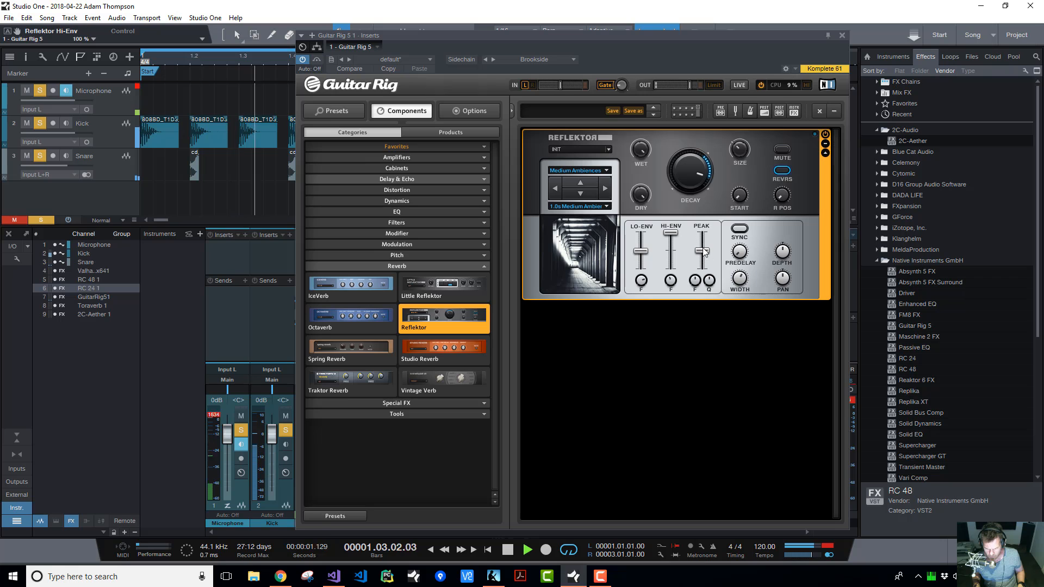
Load Reflektor's Closet Vocals preset with the Big Halls response category, and set Decay to 150 % and Wet to 1.00
left_click(609, 149)
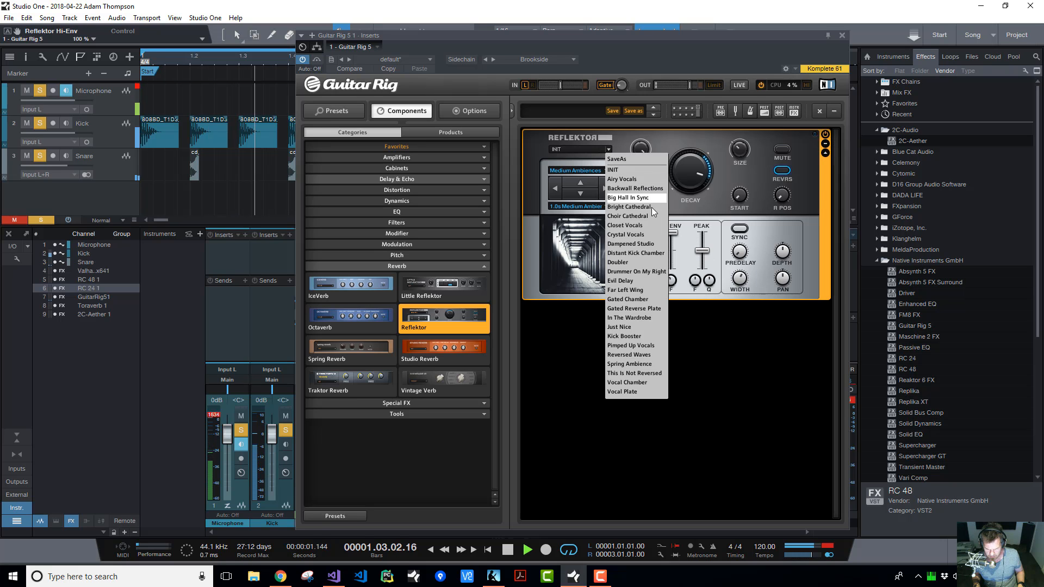
left_click(654, 225)
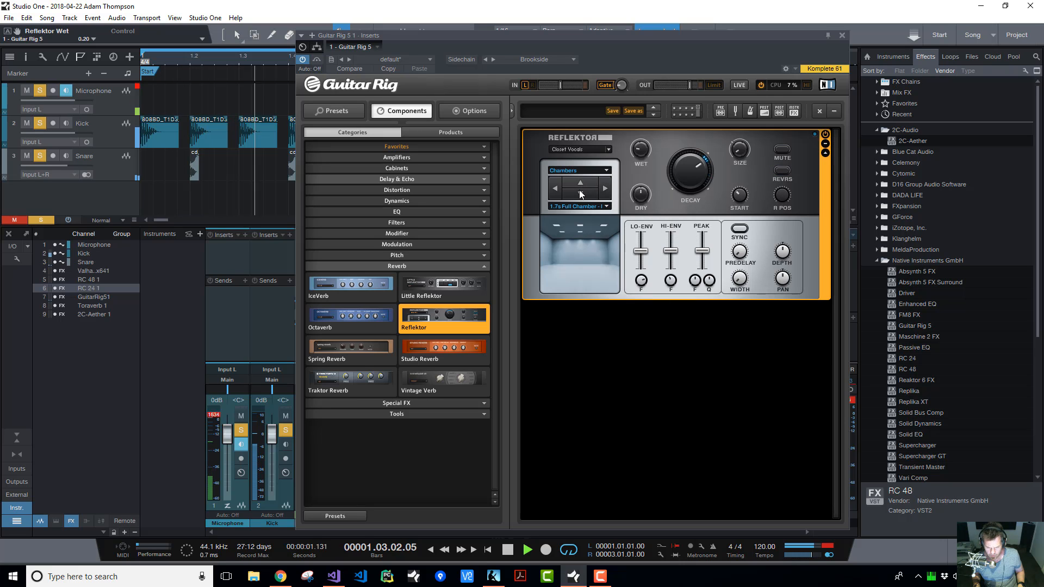
left_click(585, 171)
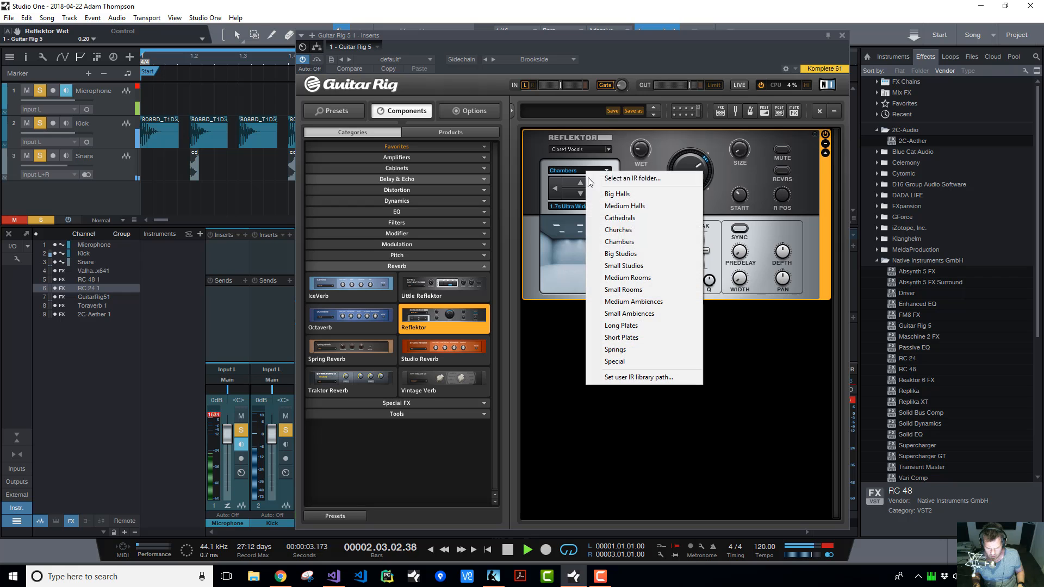
left_click(615, 196)
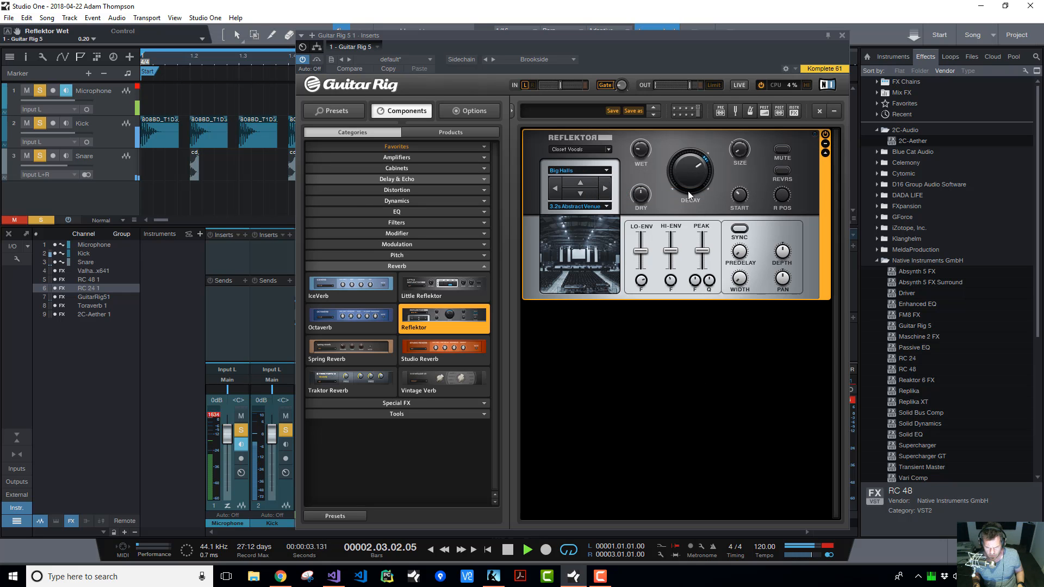
left_click_drag(687, 191, 680, 169)
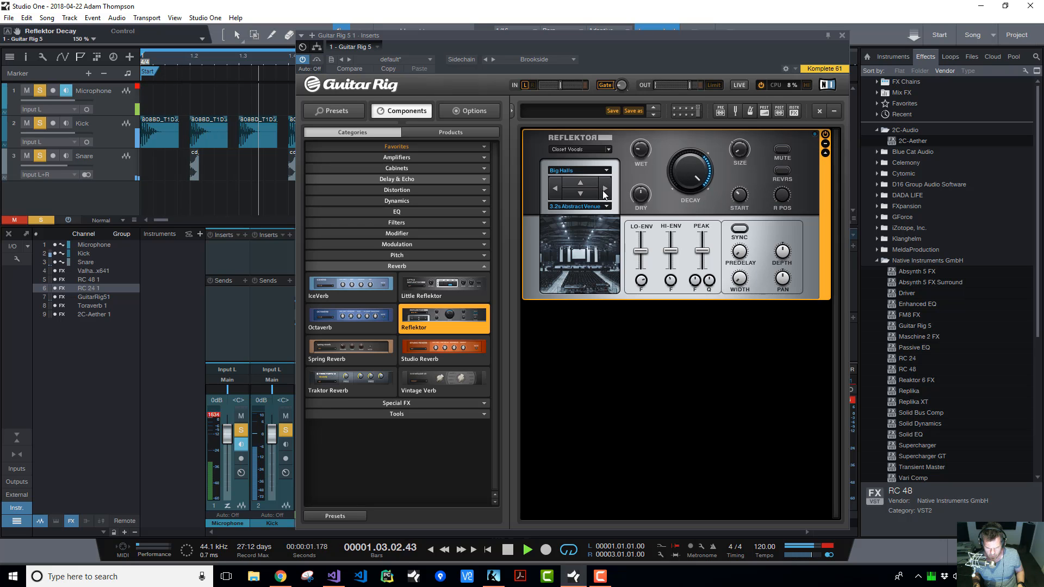
left_click(643, 158)
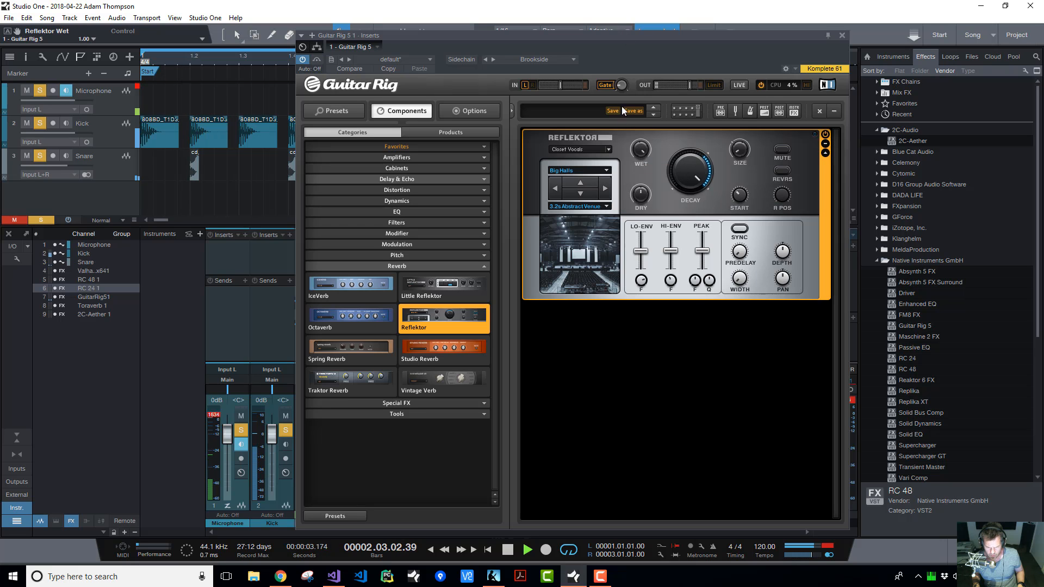
Switch Reflektor to the 2.9s Bright Cathedral response in Cathedrals and turn on reverse playback
left_click(605, 190)
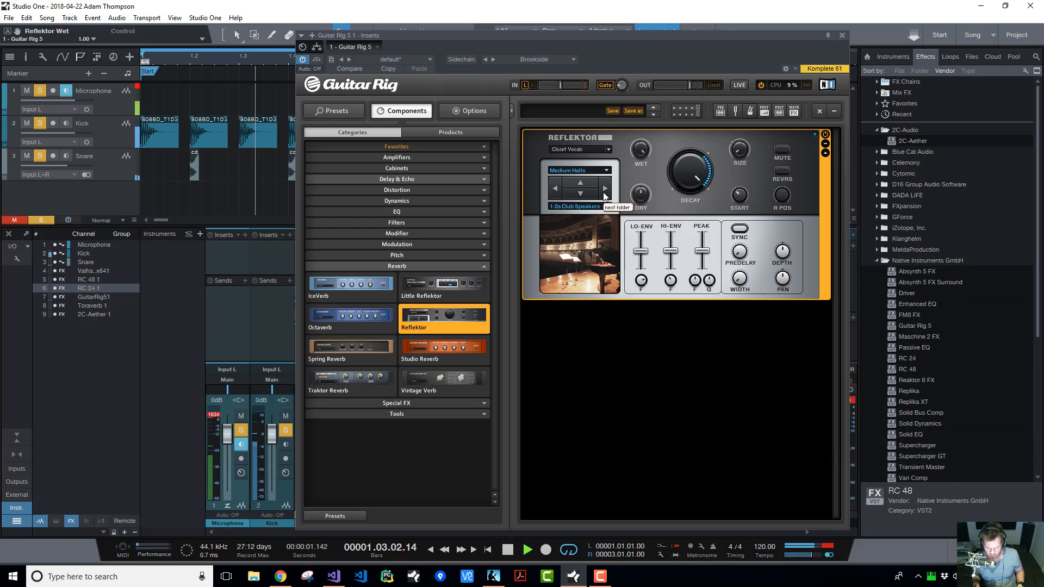
left_click(565, 258)
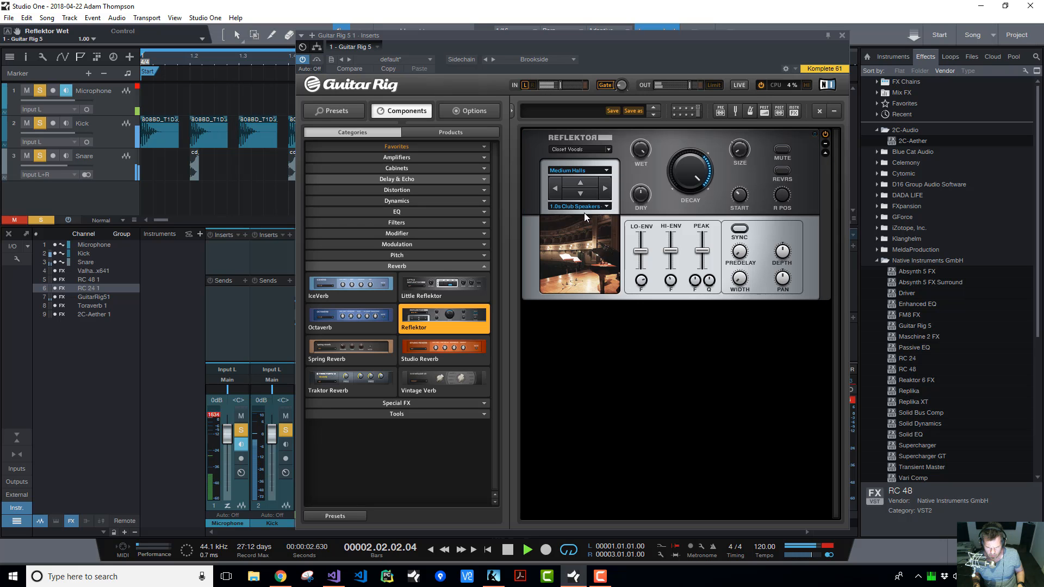
left_click(604, 188)
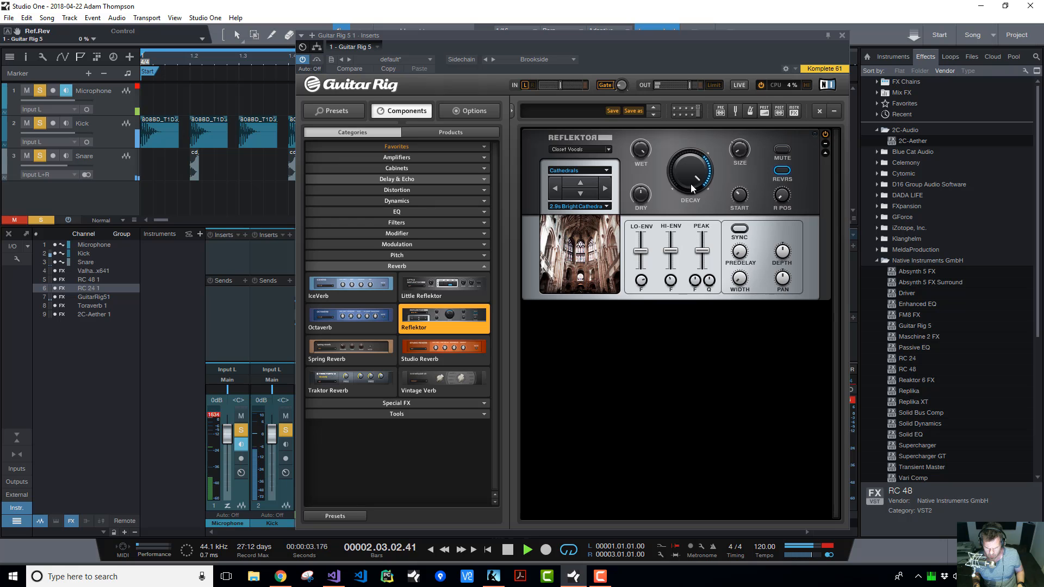
Set Reflektor's reverse position to 11 % and Decay to 139 %, and close the Guitar Rig window
left_click_drag(691, 184, 669, 160)
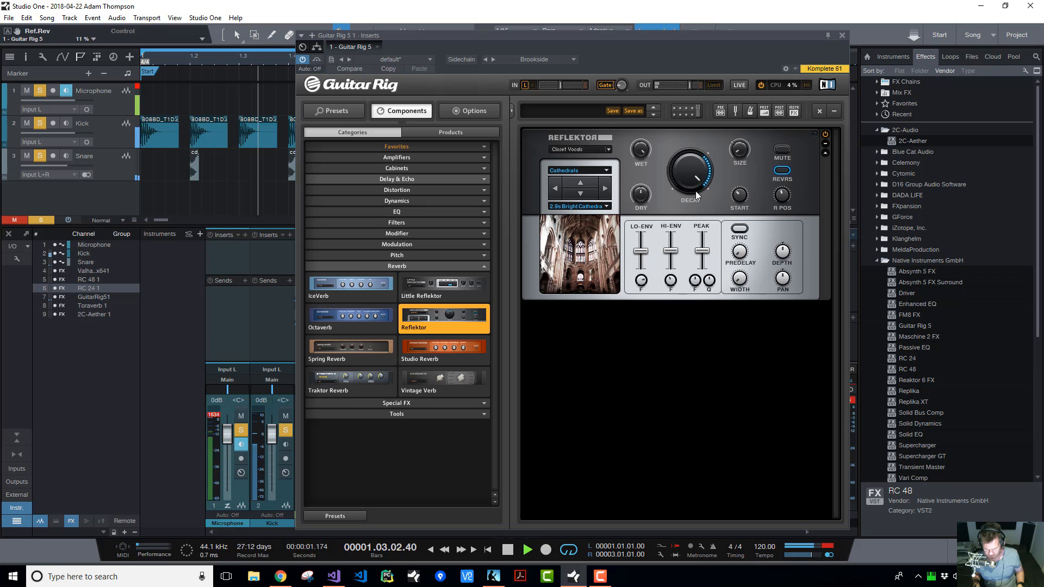
left_click_drag(696, 191, 669, 174)
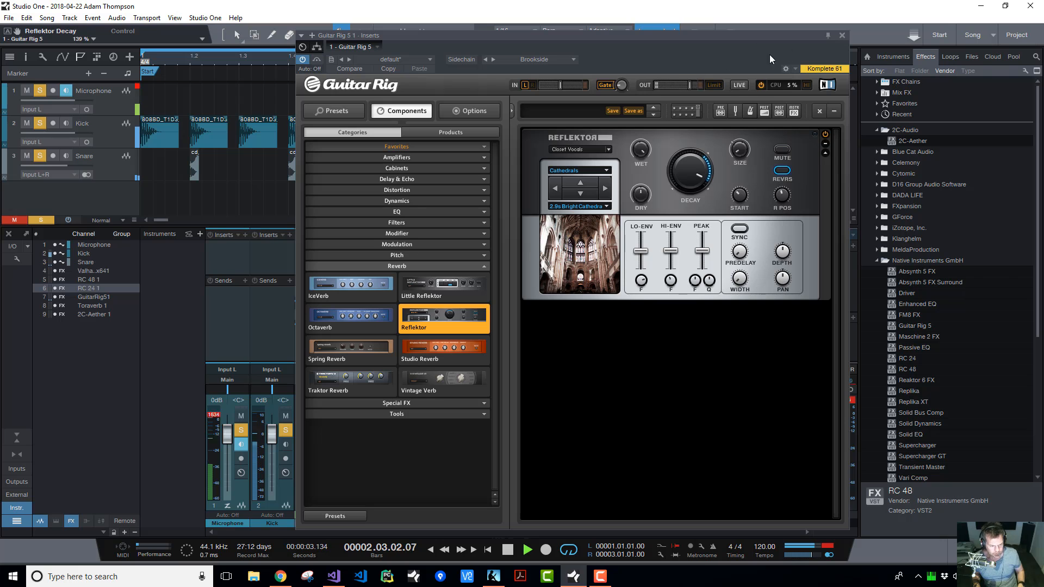
left_click(845, 37)
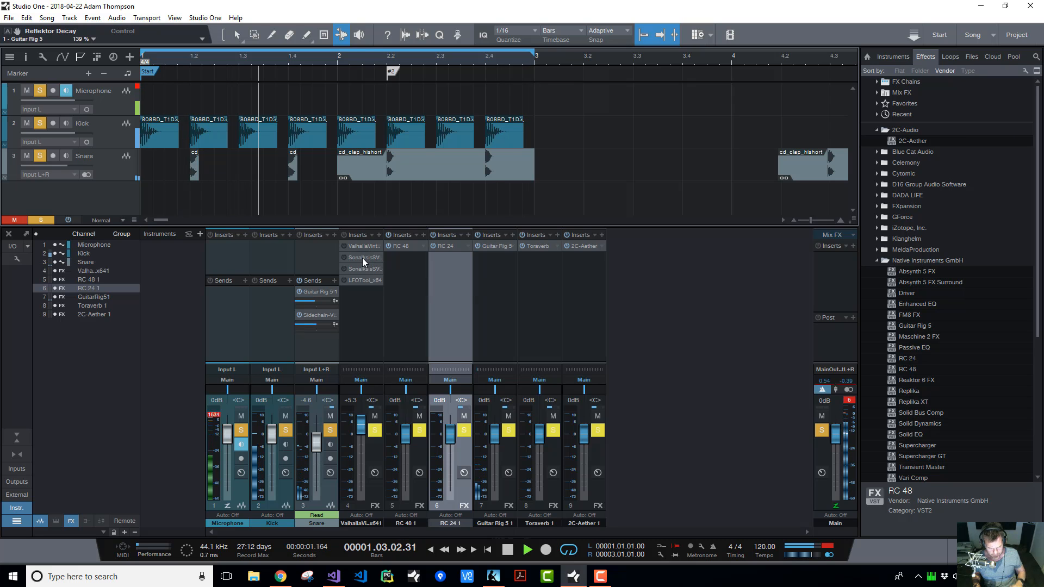
Copy the Sonalksis compressor from the ValhallaVintageVerb channel to the Guitar Rig 5 channel and add a Kick sidechain send to Guitar Rig 5
left_click_drag(363, 256, 489, 266)
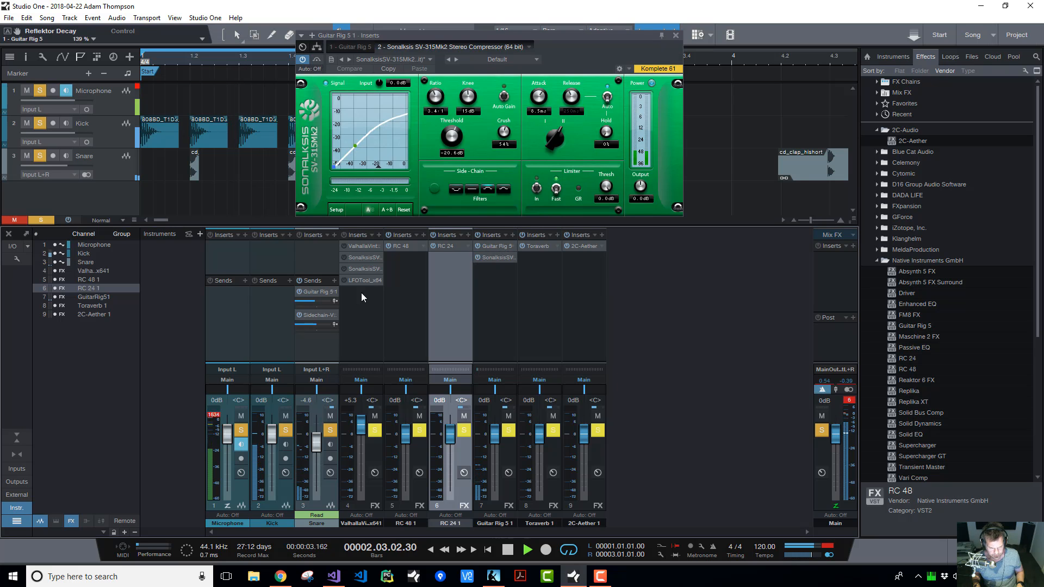
left_click(288, 280)
left_click(313, 368)
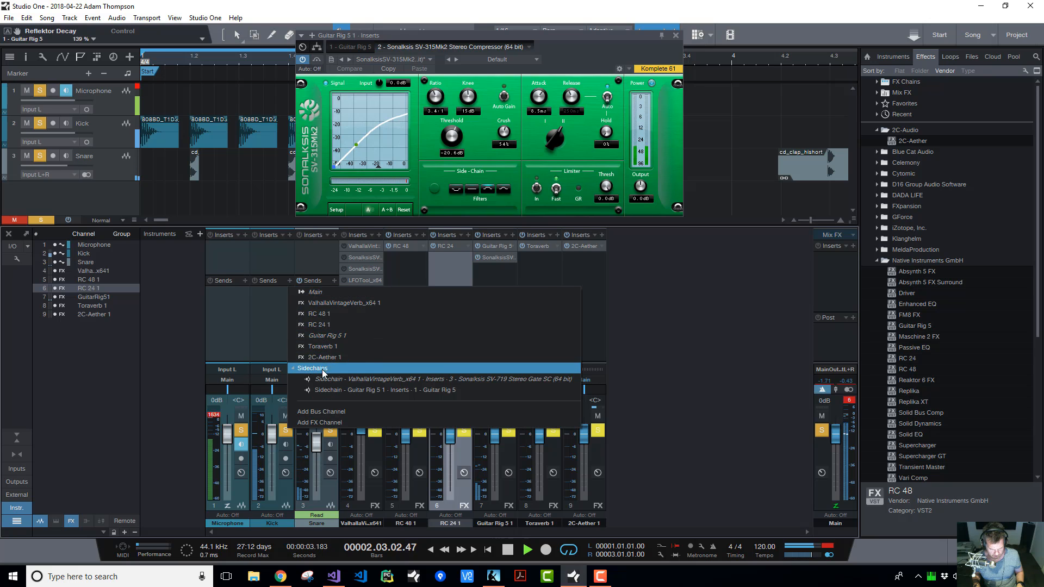
left_click(354, 390)
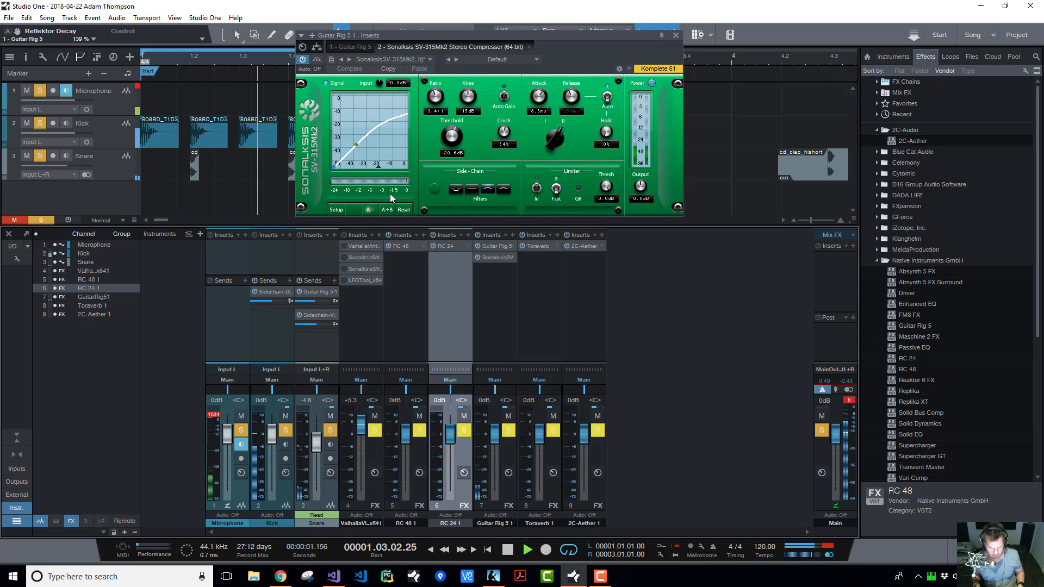
Set the copied compressor to threshold -34.3 dB, ratio 9.7:1, knee 30 dB and output 13.2 dB, and close its window
left_click_drag(451, 137, 451, 169)
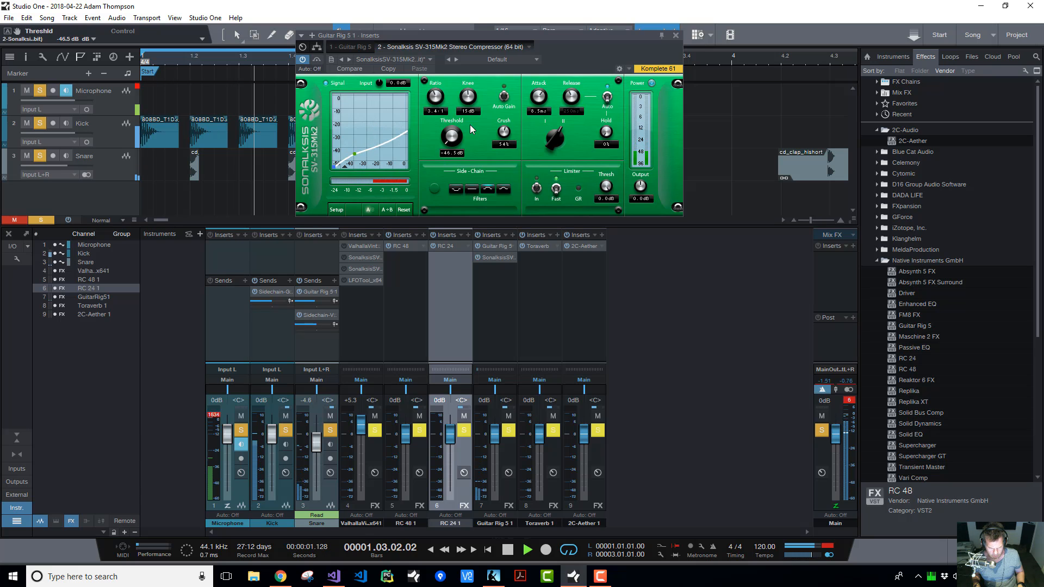
left_click_drag(445, 112, 469, 71)
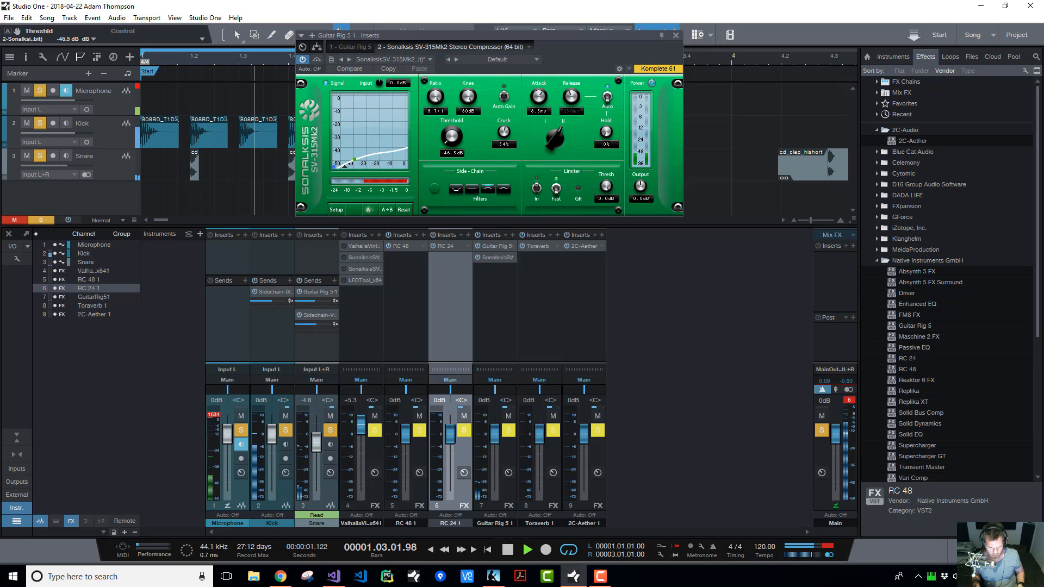
left_click_drag(451, 137, 451, 122)
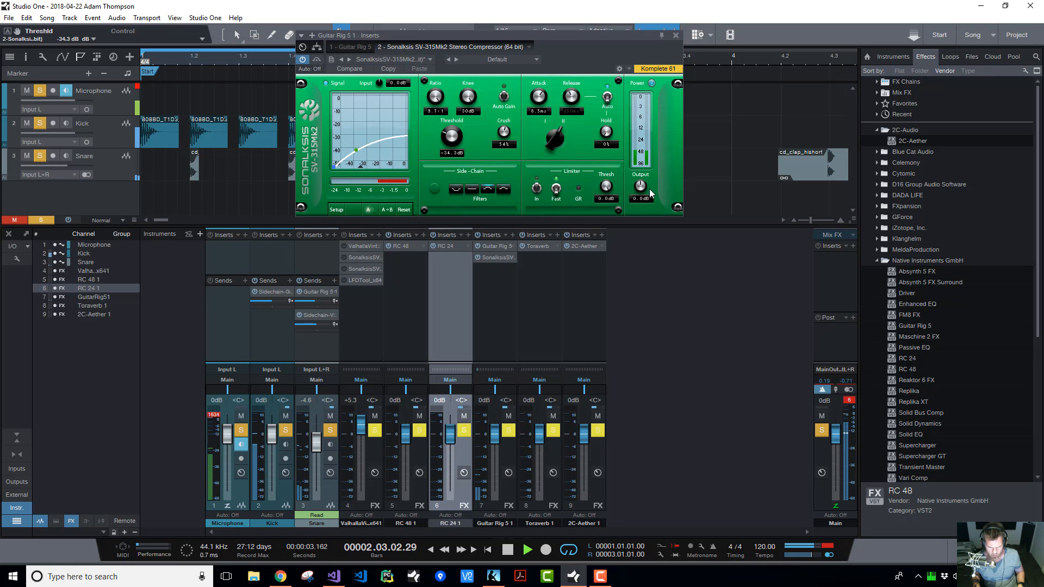
left_click_drag(645, 189, 640, 188)
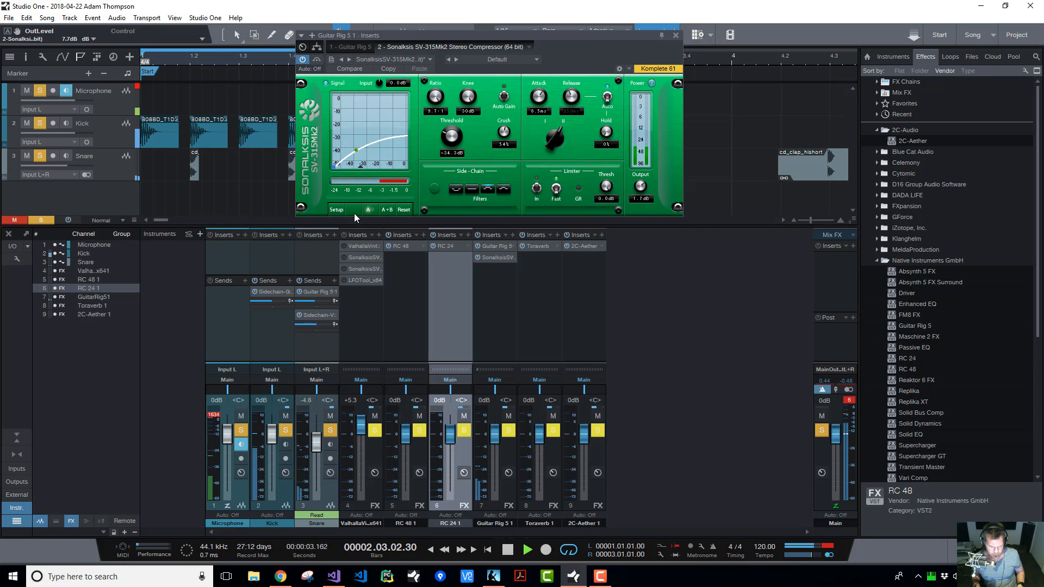
left_click(335, 210)
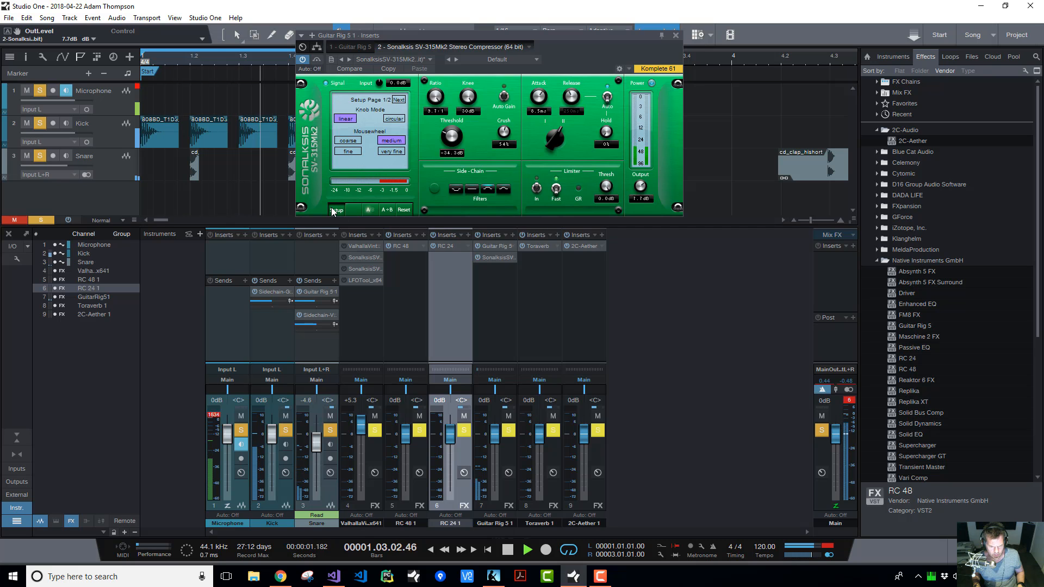
left_click(335, 210)
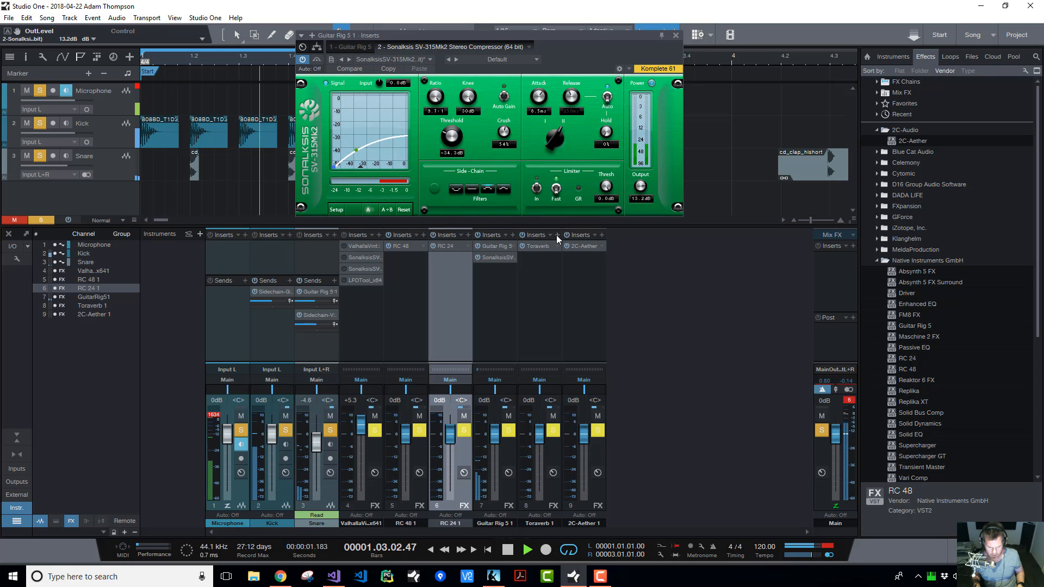
left_click(676, 36)
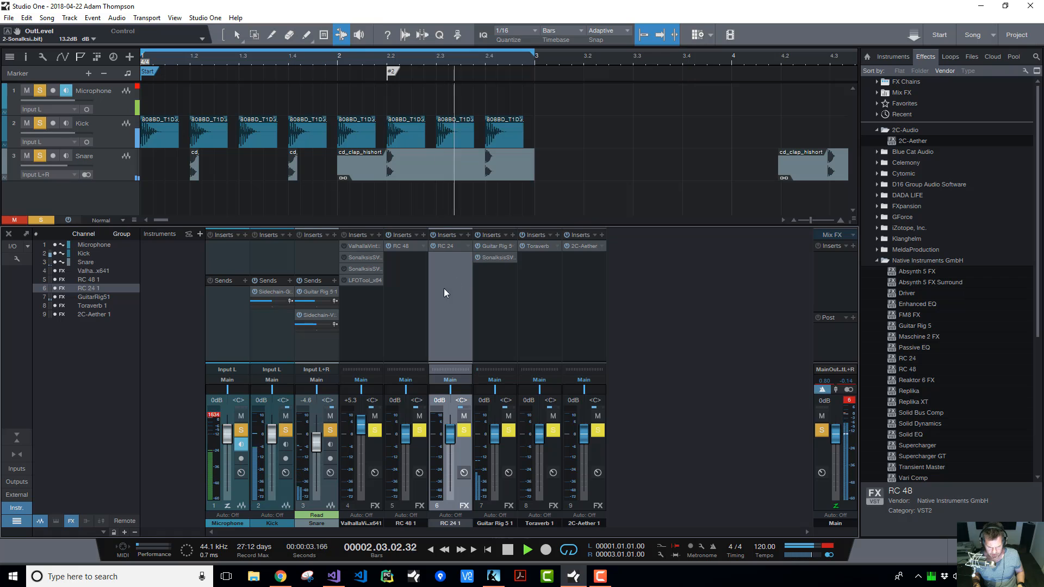
Reopen Guitar Rig 5 and audition Reflektor's hall categories, choosing the 1.0s Driven Hall response in Medium Halls
left_click(486, 245)
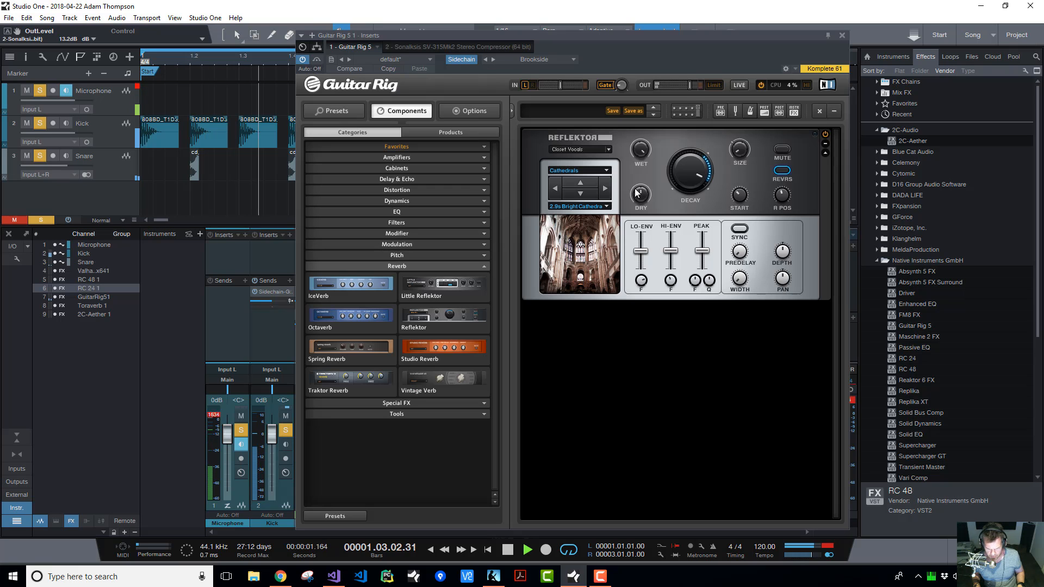
left_click(593, 173)
left_click(641, 194)
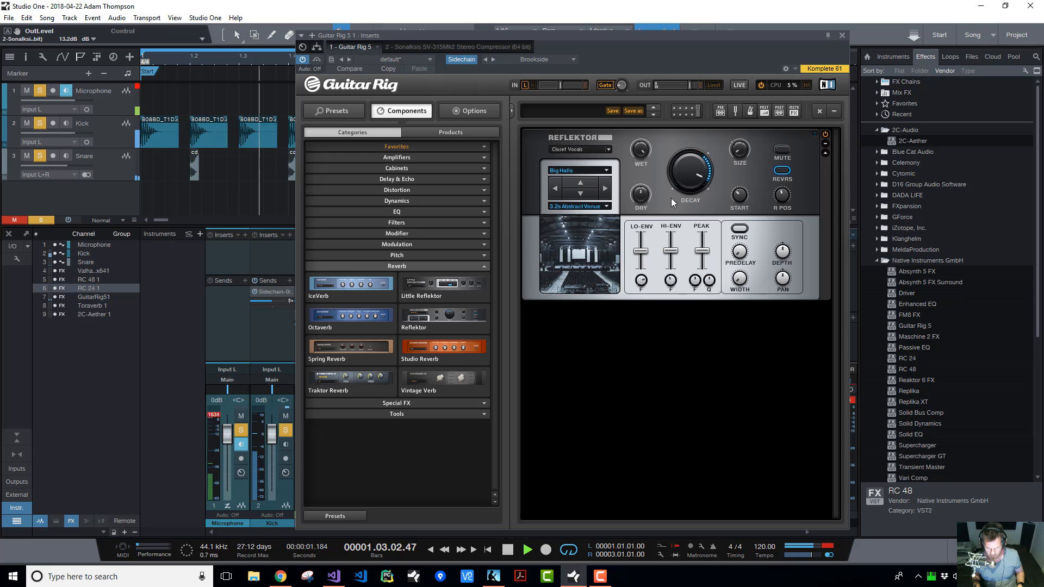
left_click(605, 188)
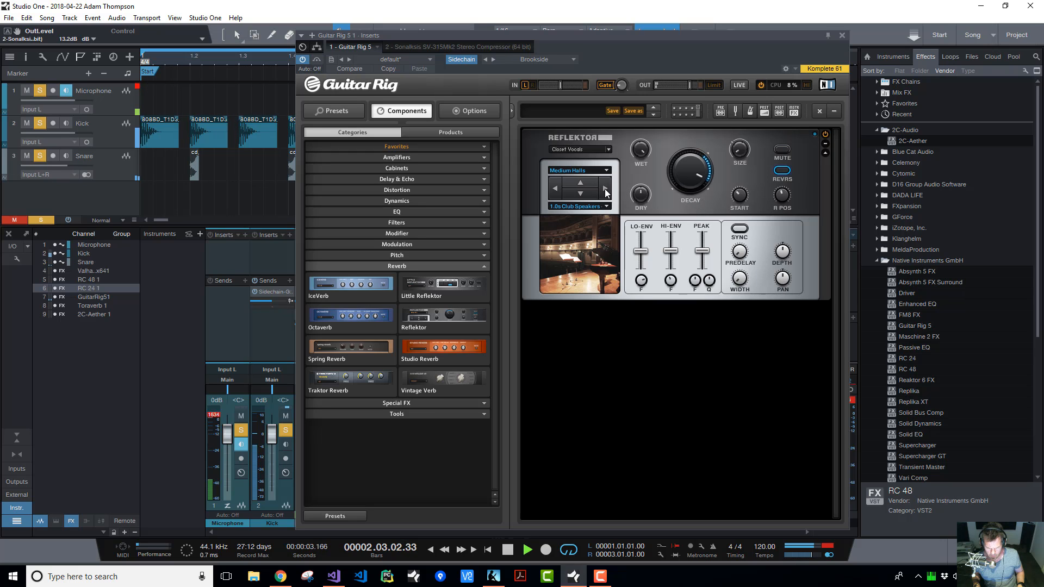
left_click(554, 188)
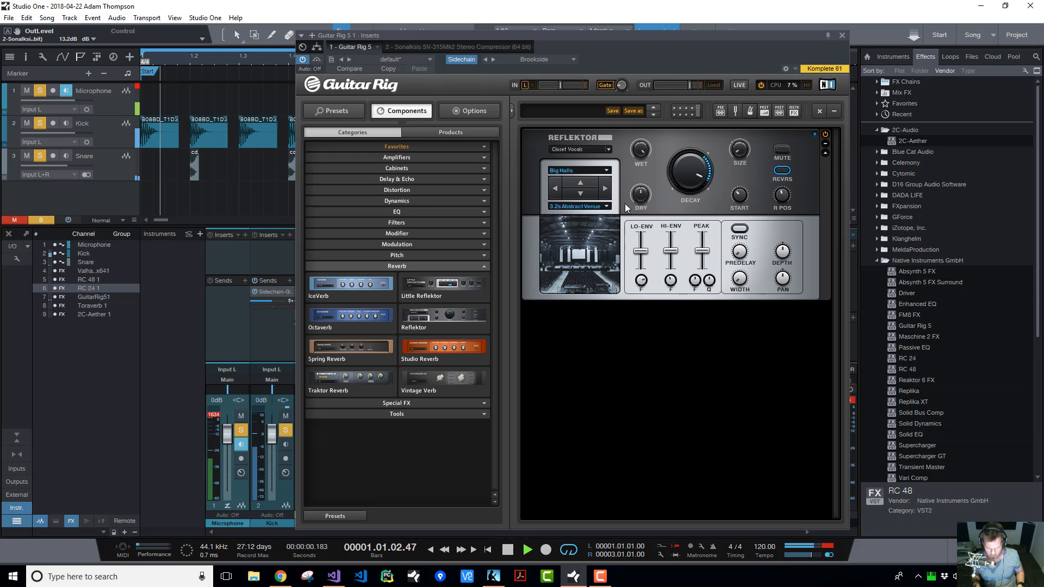
left_click(554, 188)
left_click(603, 184)
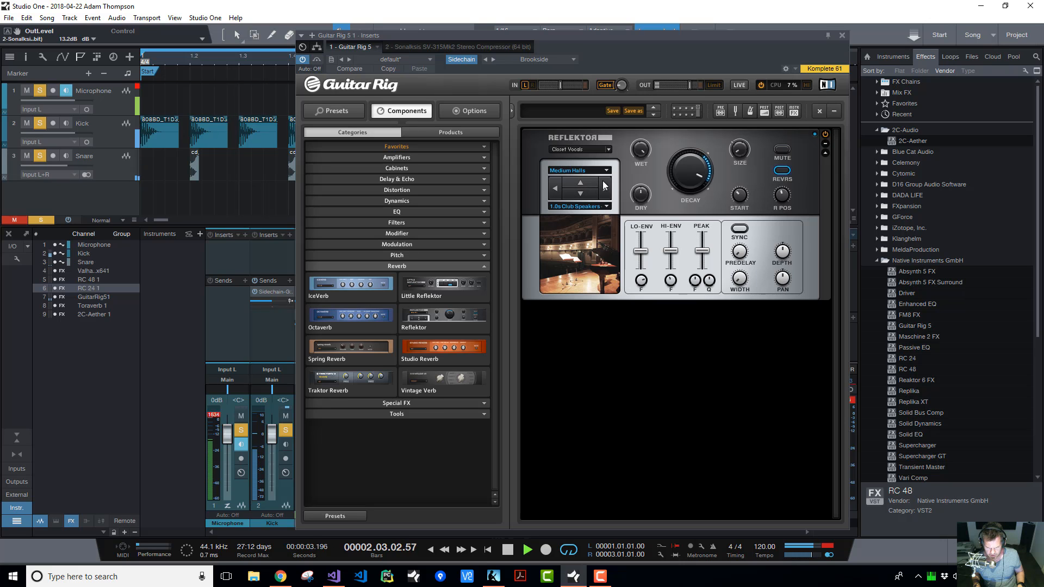
left_click(580, 194)
Lower Reflektor's Lo-Env slightly, set Hi-Env to 52 % and Peak gain to 3 dB, and turn on Sync
left_click_drag(645, 251, 668, 233)
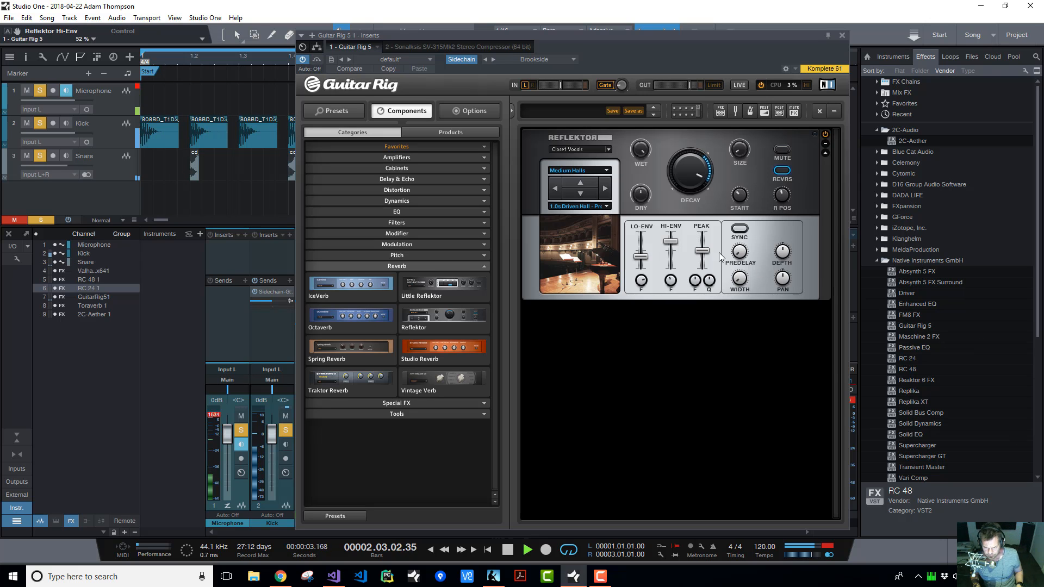
left_click_drag(711, 258, 709, 246)
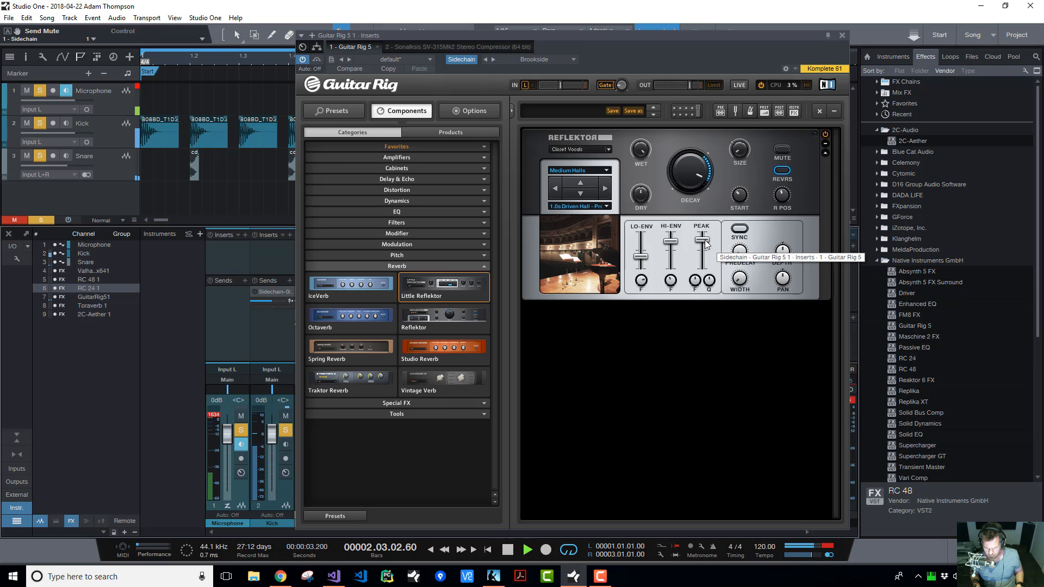
left_click_drag(705, 245, 727, 259)
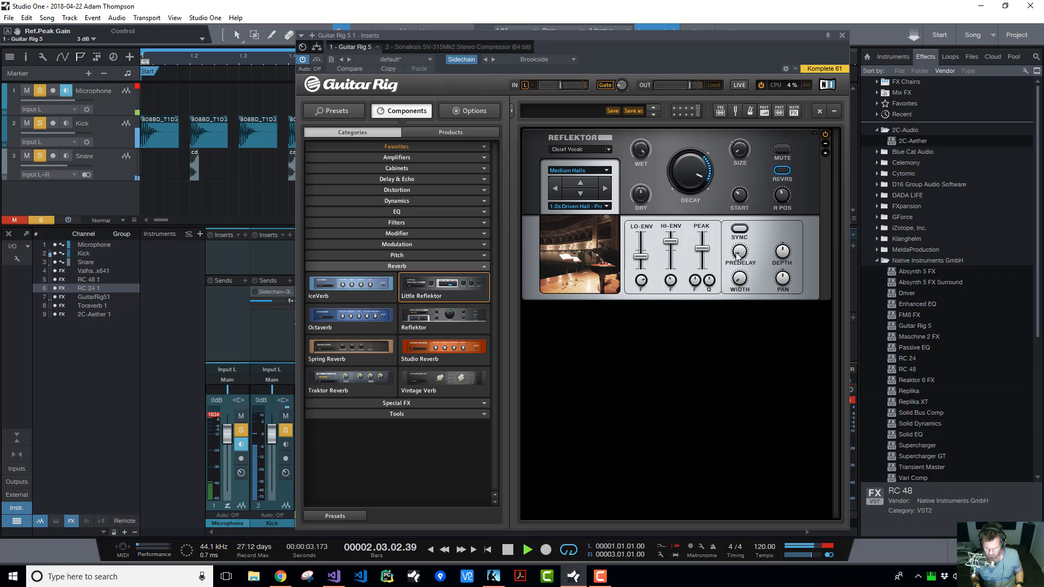
left_click(739, 229)
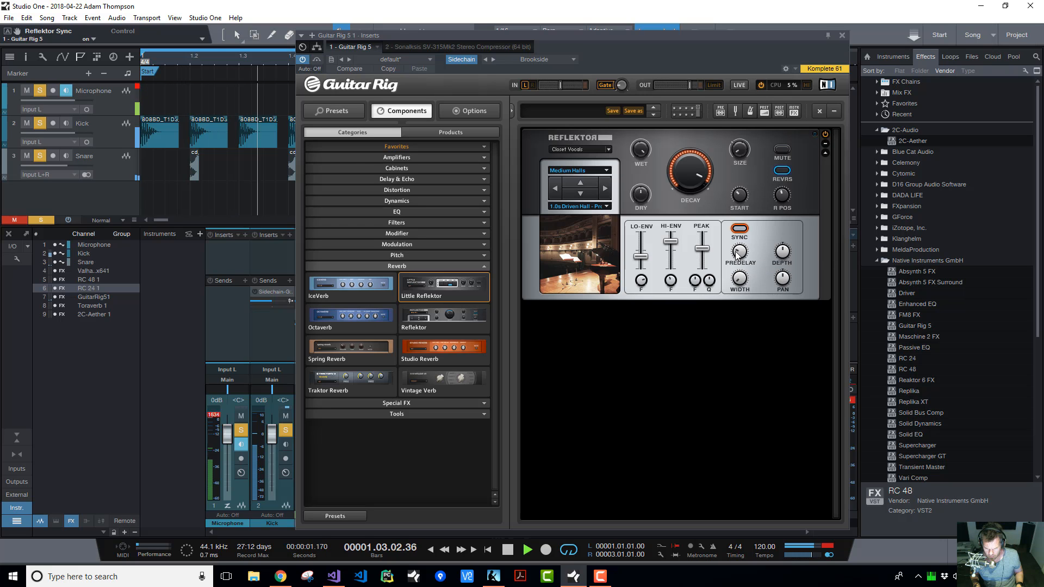
Set Reflektor's Decay to 1/2, Start to about 29 %, Predelay to 1/16 and Width to 1.00
mouse_move(700, 184)
left_mouse_down()
mouse_move(687, 201)
mouse_move(694, 178)
left_mouse_up()
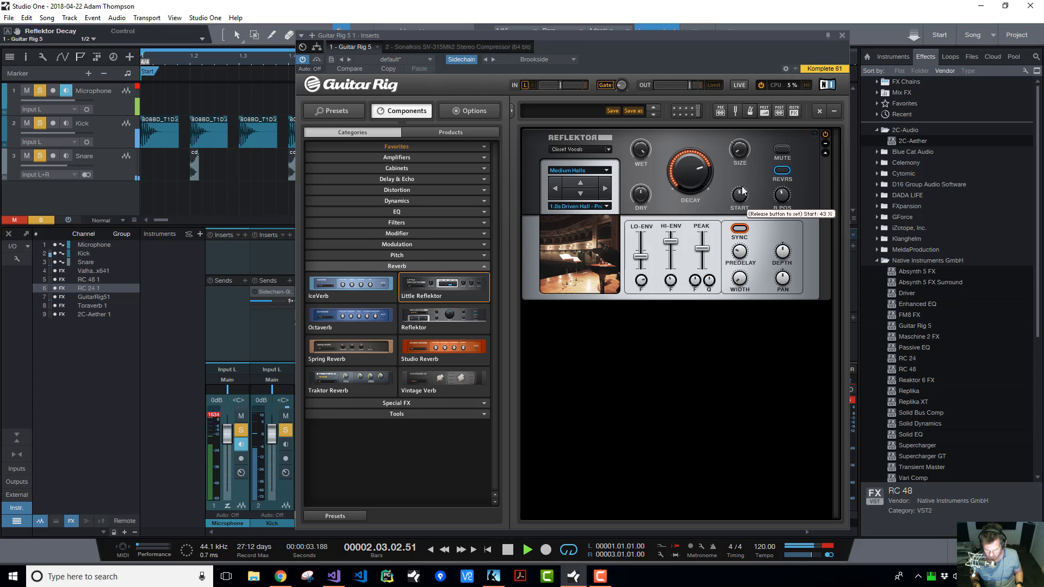
mouse_move(742, 184)
left_mouse_down()
mouse_move(734, 213)
mouse_move(742, 193)
left_mouse_up()
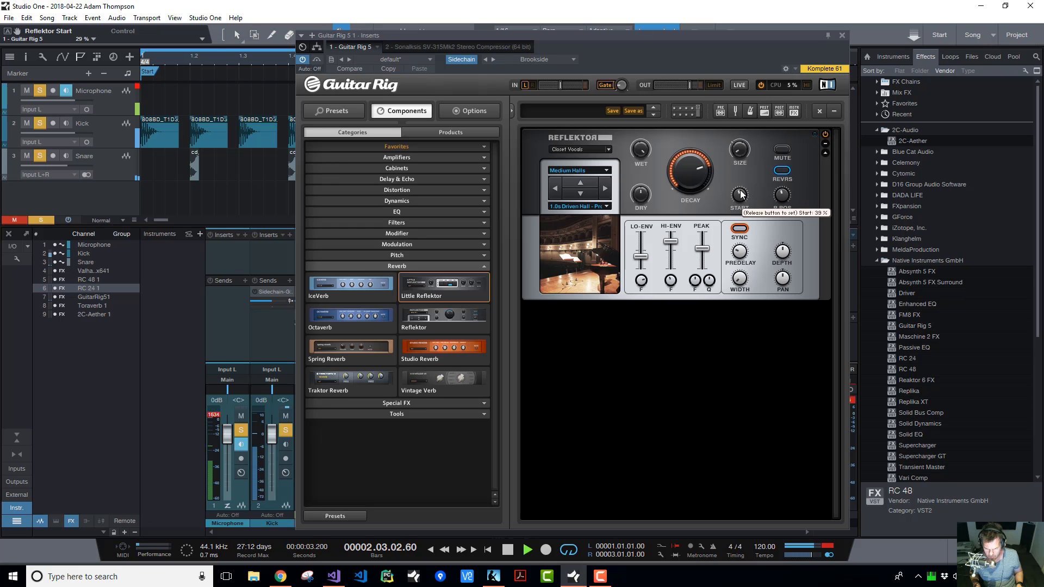
left_click_drag(736, 251, 737, 278)
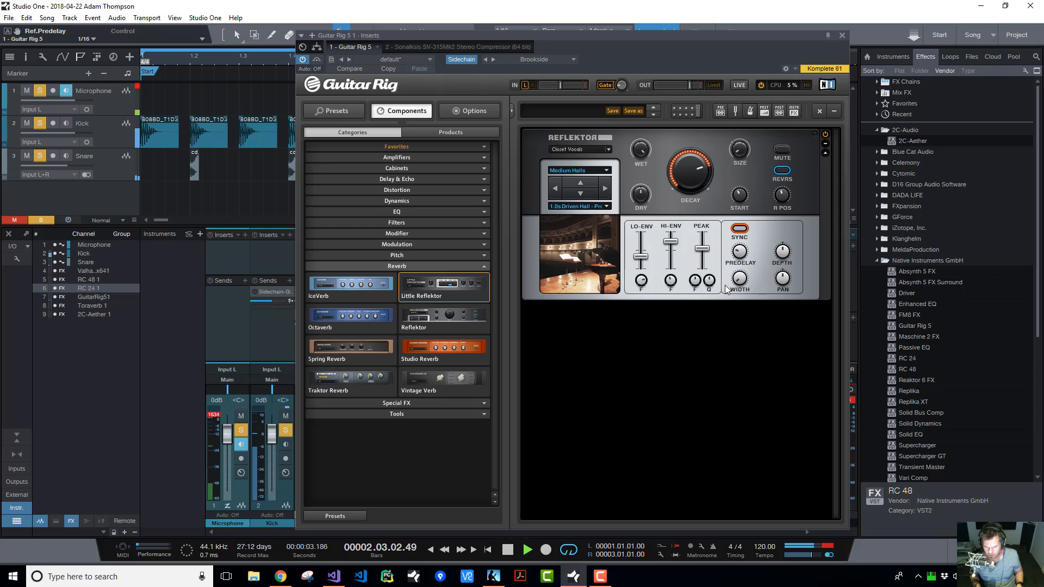
left_click(739, 280)
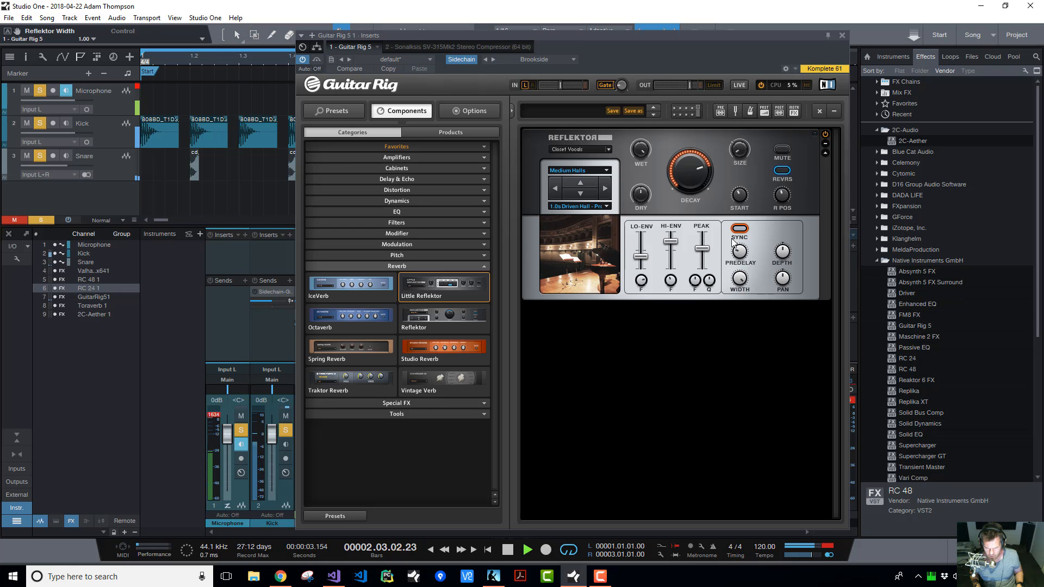
Switch Reflektor to the Bright Cathedral response in Cathedrals, and set Decay to 1/4 and R Pos to 0 %
left_click(604, 188)
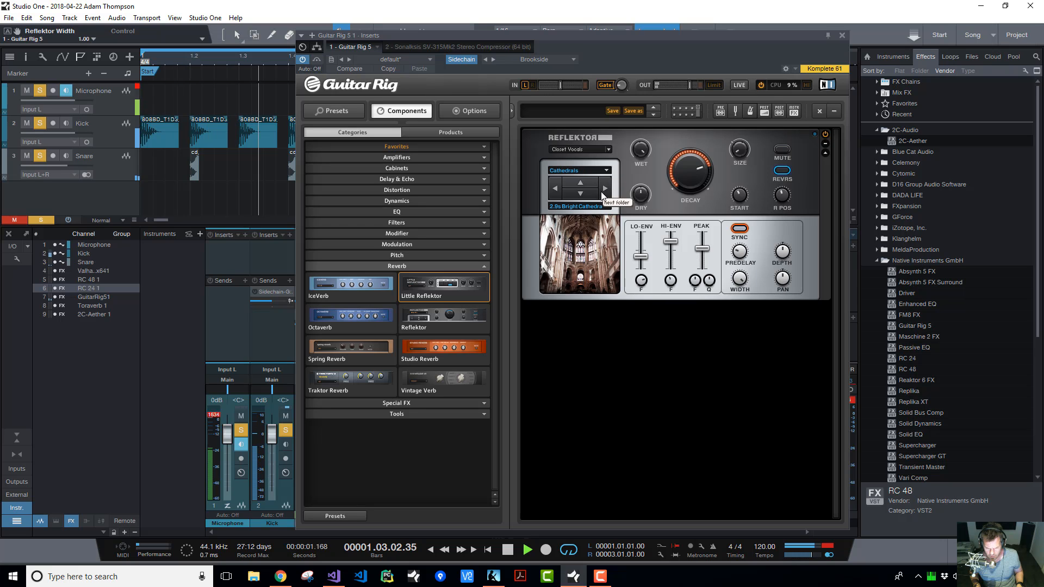
left_click_drag(678, 190, 691, 185)
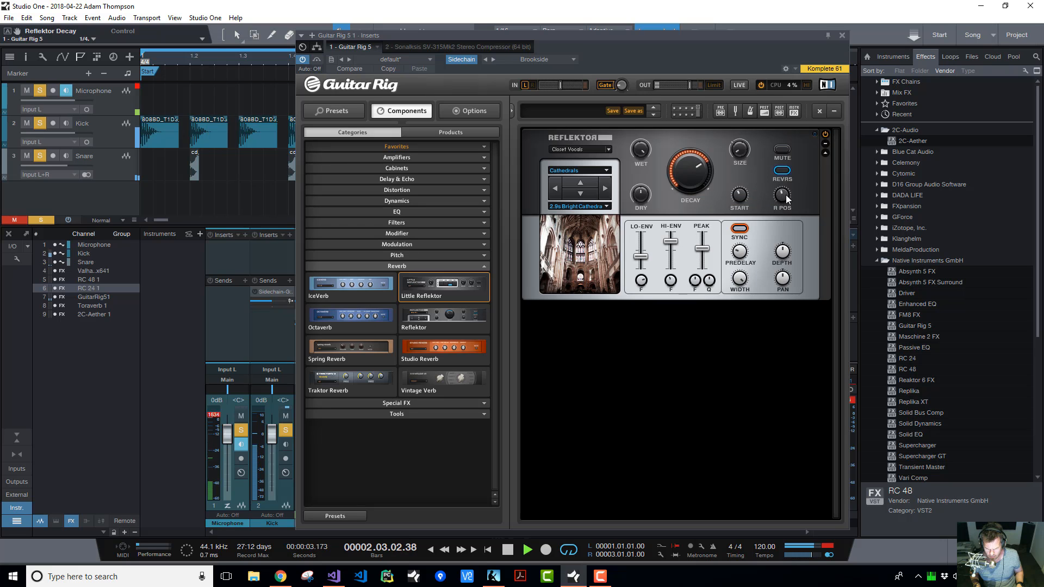
left_click_drag(786, 198, 786, 207)
left_click_drag(772, 258, 775, 221)
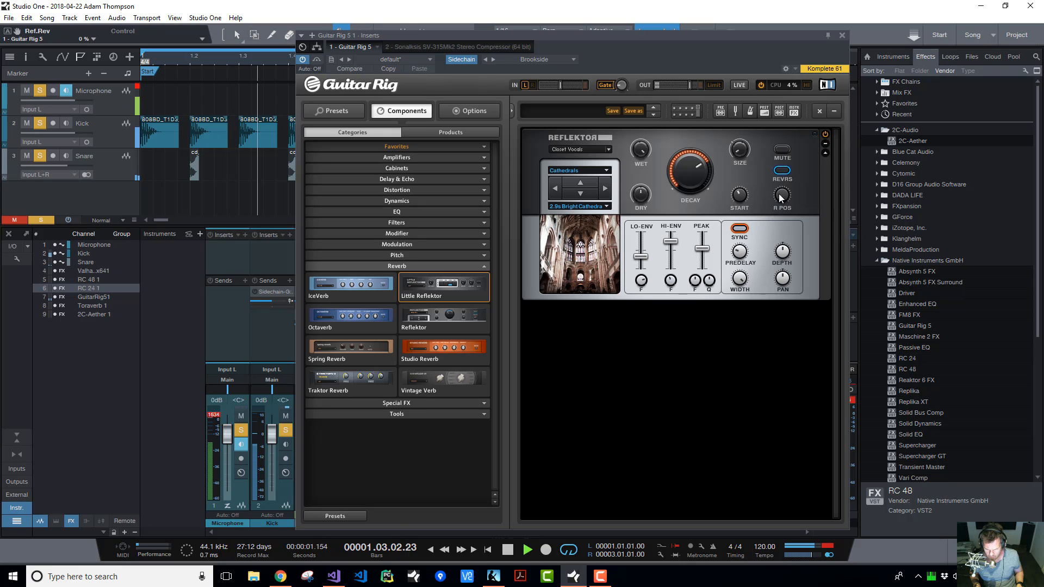
Try Reflektor's Pan and Depth controls, reduce its Width and set Depth to 0.4
left_click(782, 284)
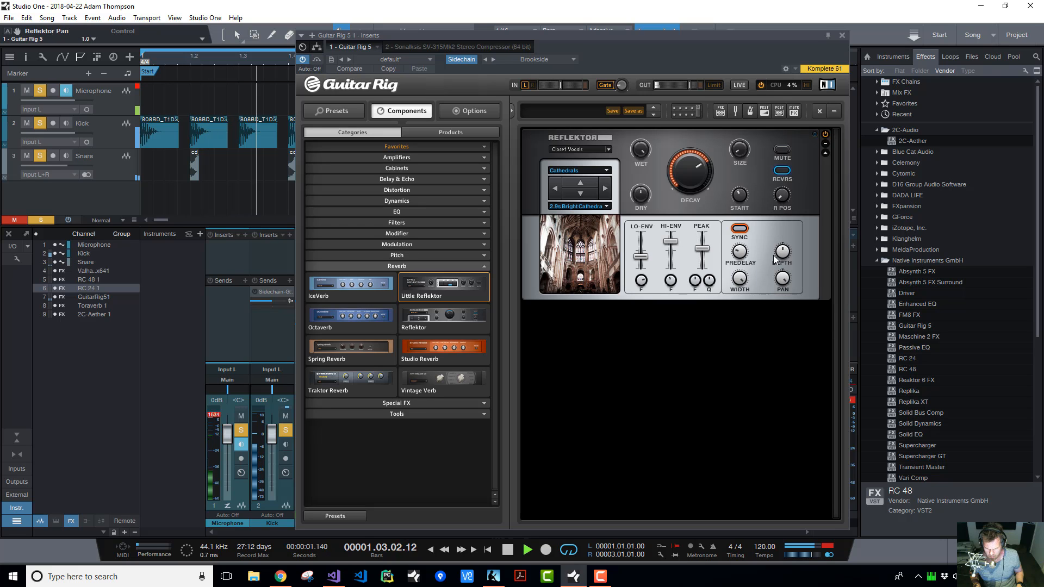
left_click(786, 249)
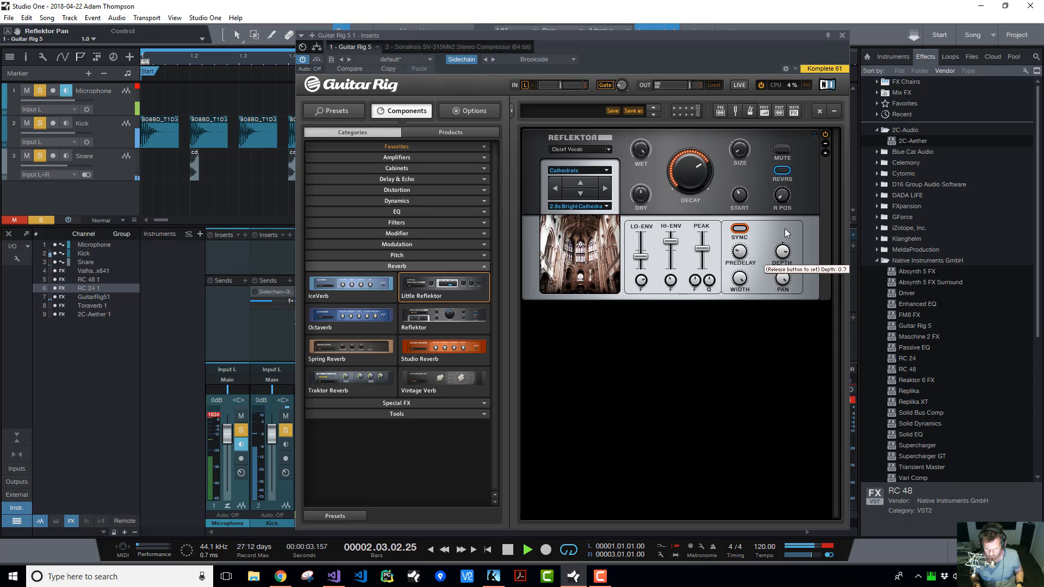
left_click_drag(739, 279, 729, 314)
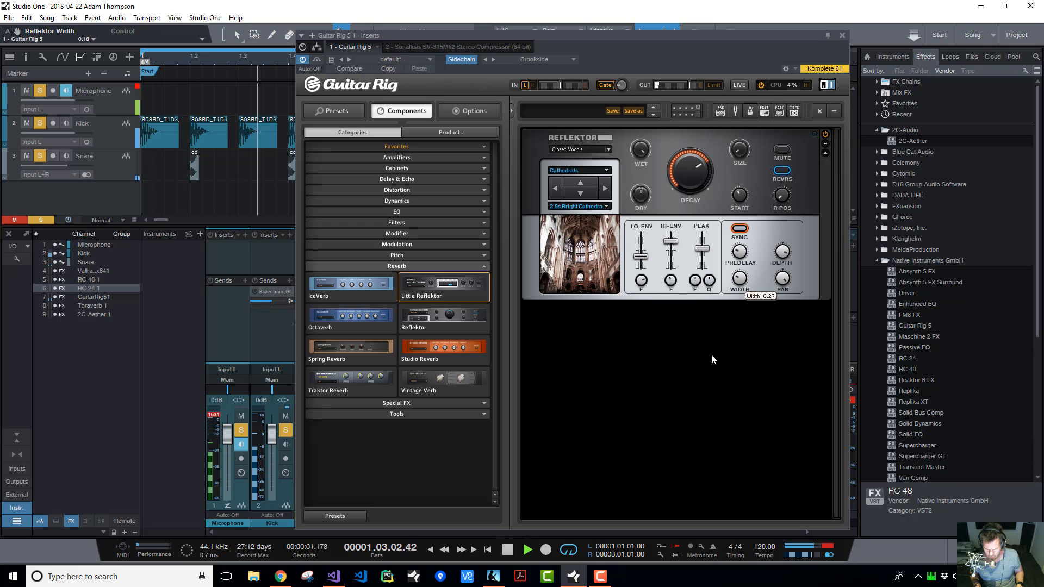
left_click_drag(711, 356, 700, 382)
left_click_drag(735, 286, 783, 266)
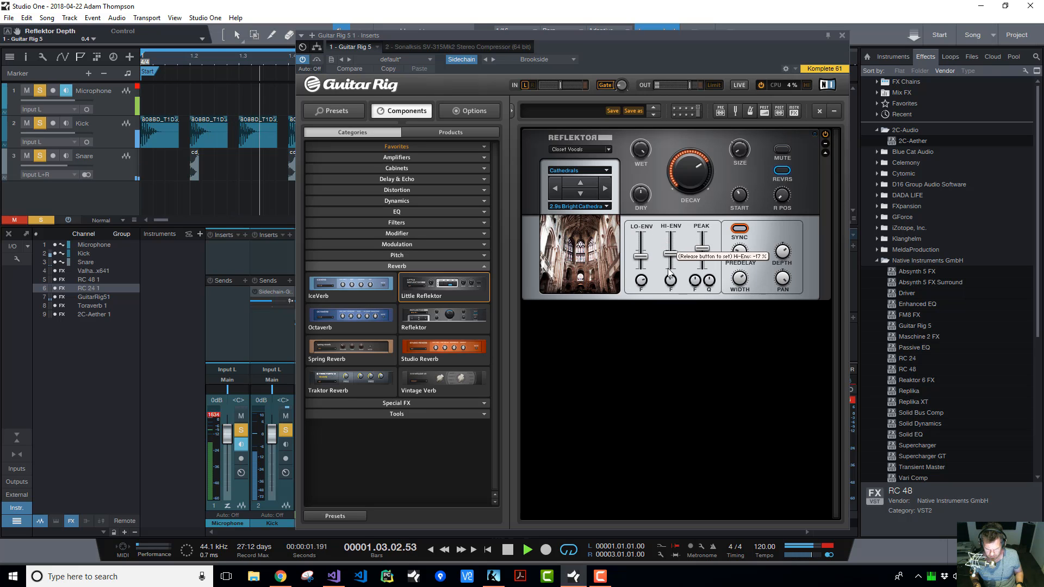
Set Reflektor's Hi-Env to 14 % and Lo-Env to 43 %, lower the Lo-Env frequency, and restart playback
left_click_drag(671, 241, 671, 249)
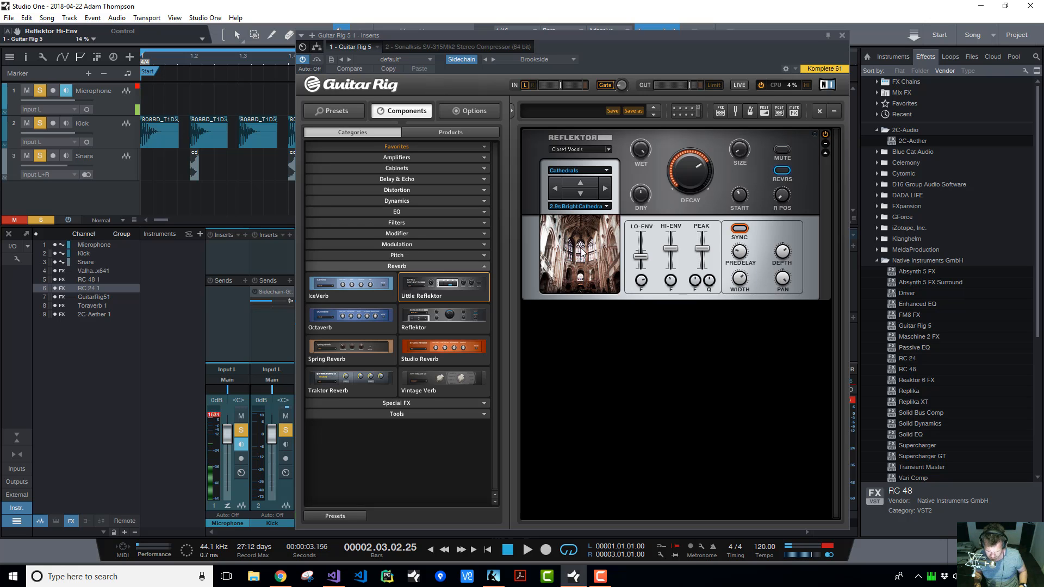
left_click_drag(642, 284, 641, 284)
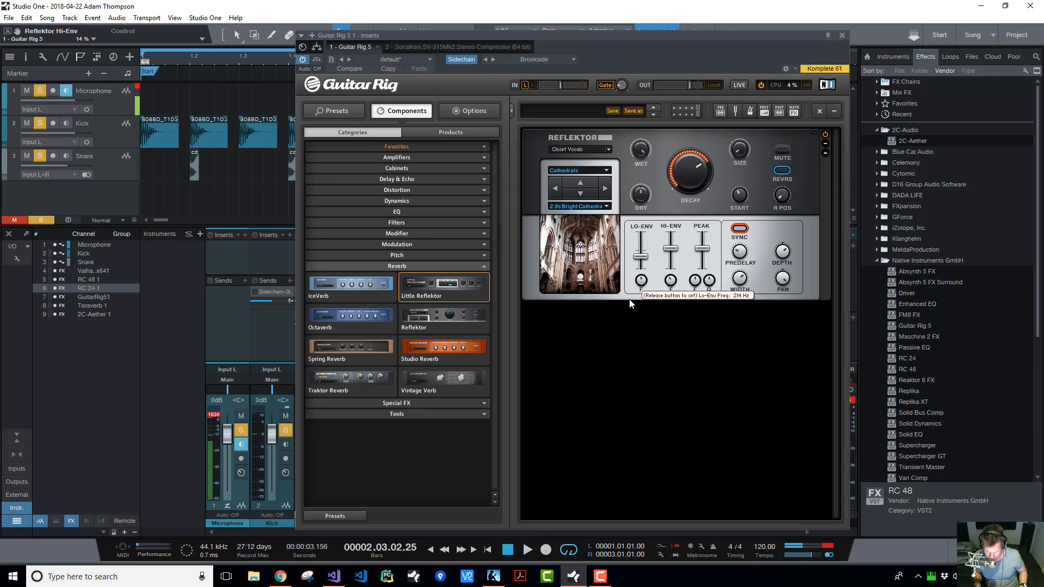
left_click_drag(628, 302, 627, 302)
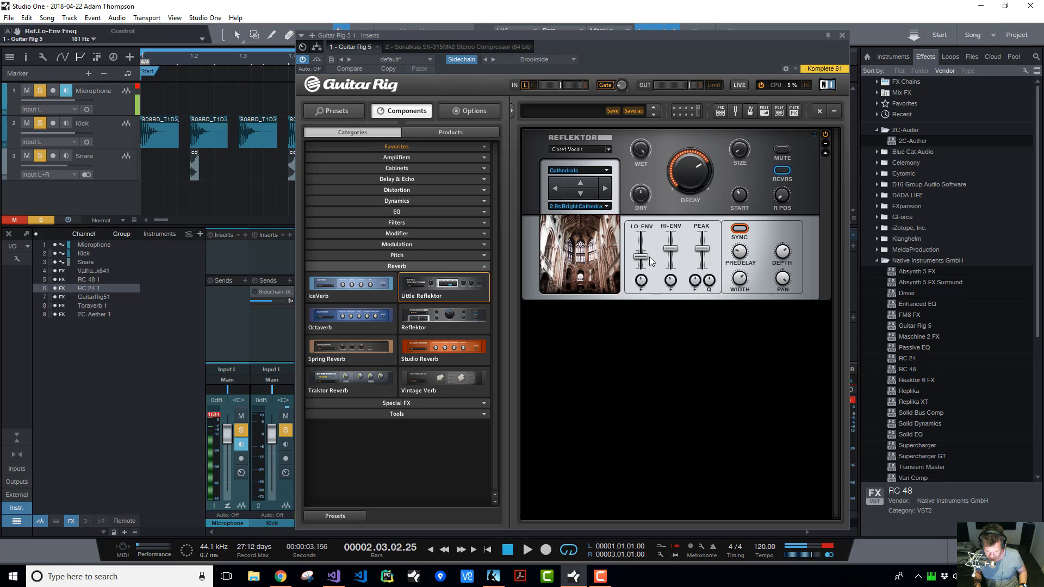
left_click_drag(644, 257, 640, 235)
key("space")
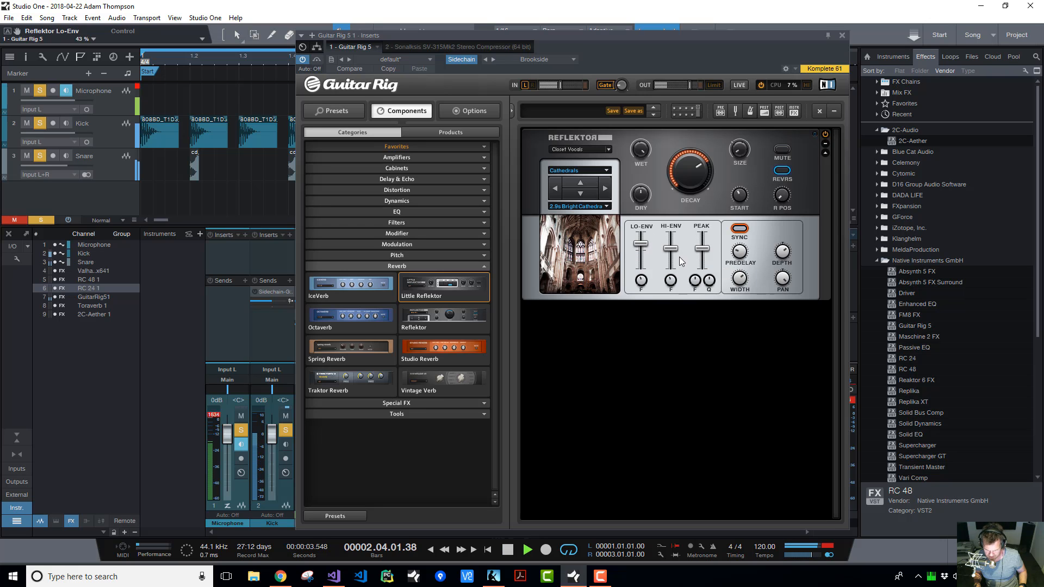
Set Reflektor's Lo-Env frequency to 50 Hz, Hi-Env to 28 % and R Pos to 13 %, and rebalance the Lo-Env and Peak levels
left_click_drag(647, 247, 636, 218)
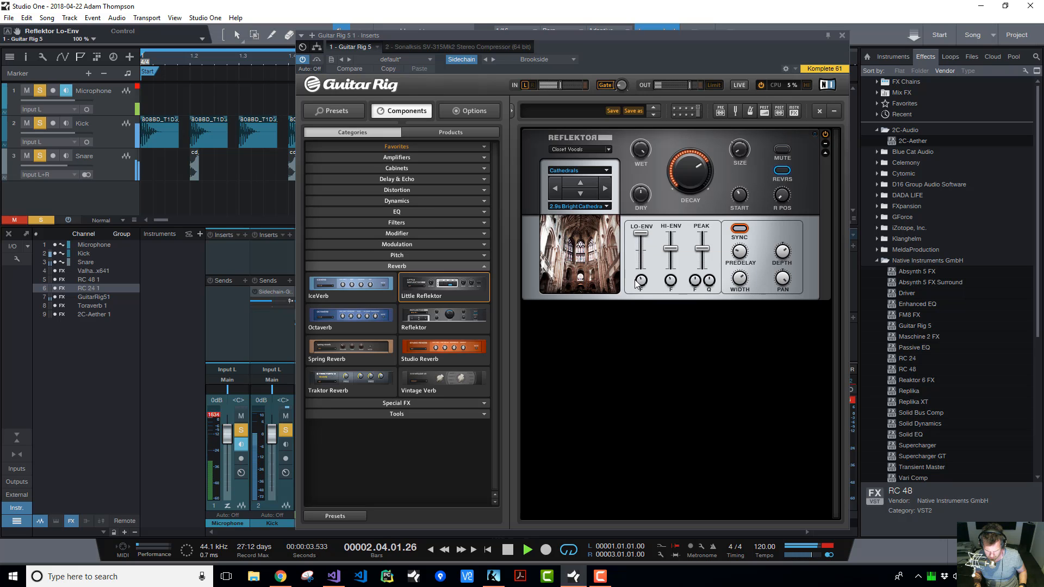
left_click_drag(636, 283, 641, 239)
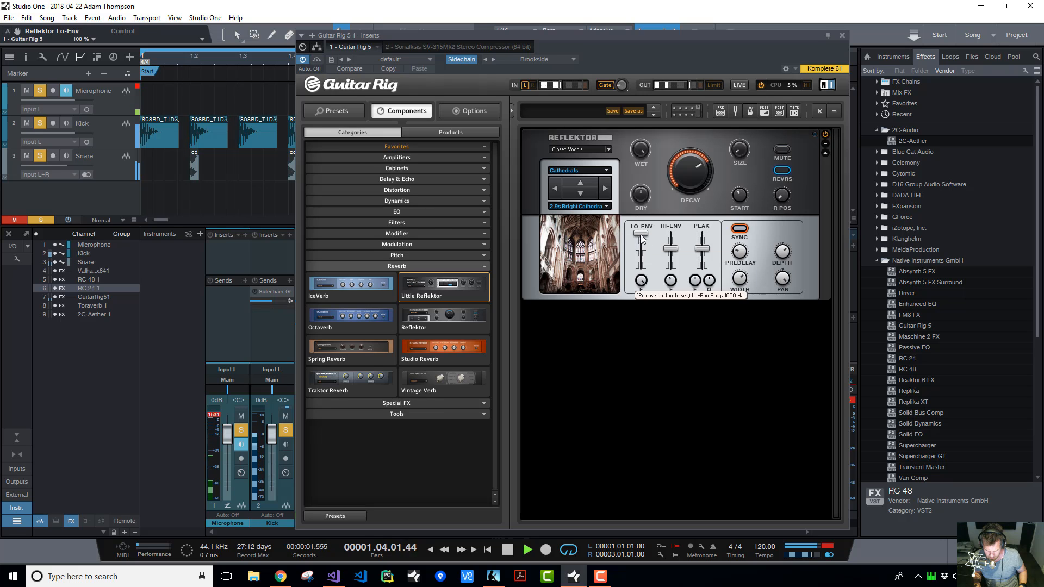
left_click_drag(619, 328, 618, 327)
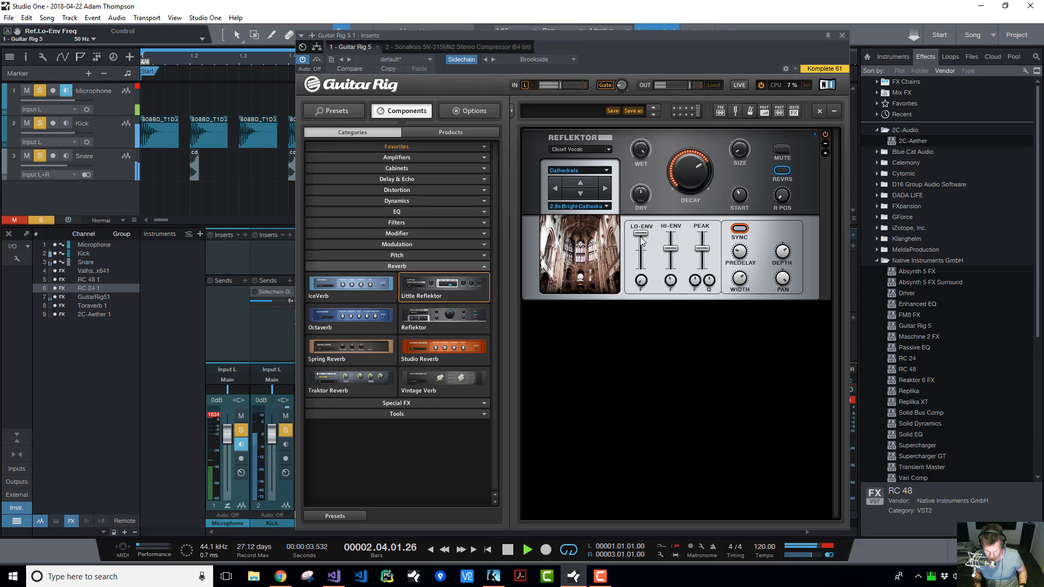
left_click_drag(641, 235, 701, 253)
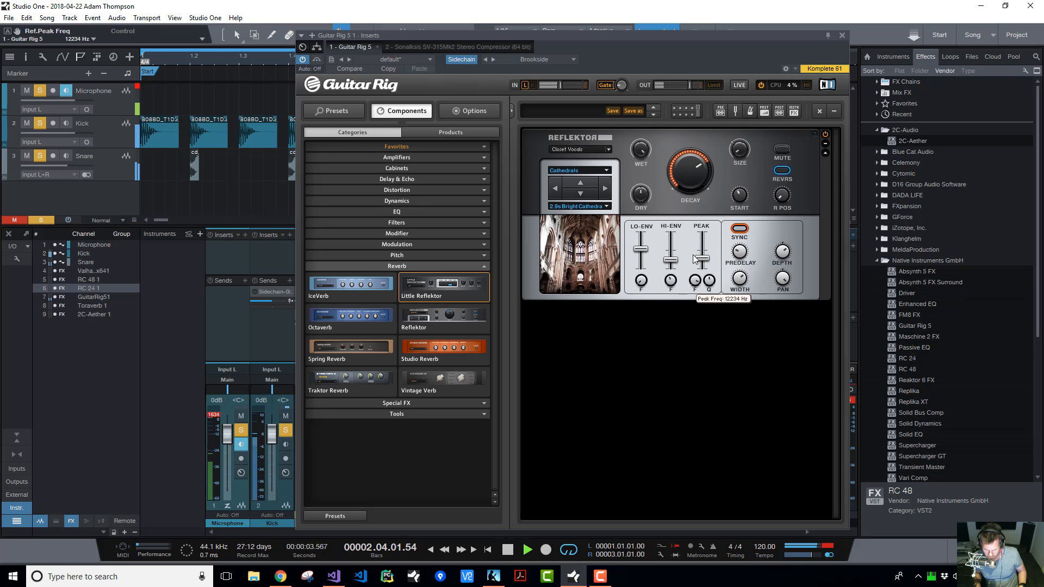
left_click_drag(693, 276, 644, 245)
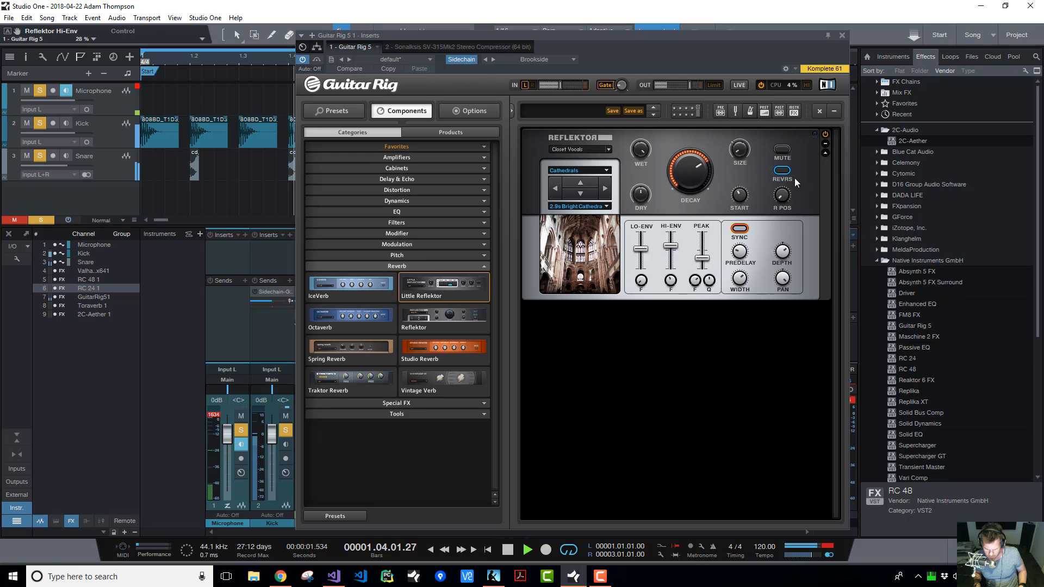
left_click_drag(776, 197, 780, 171)
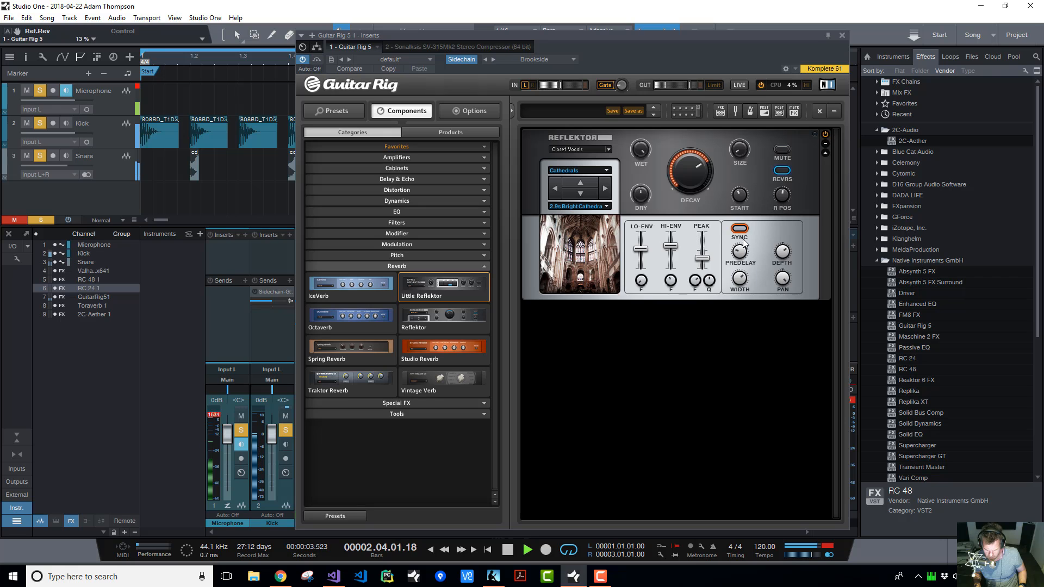
Audition Reflektor's Churches responses up to the 4.2s Small Church
left_click(605, 191)
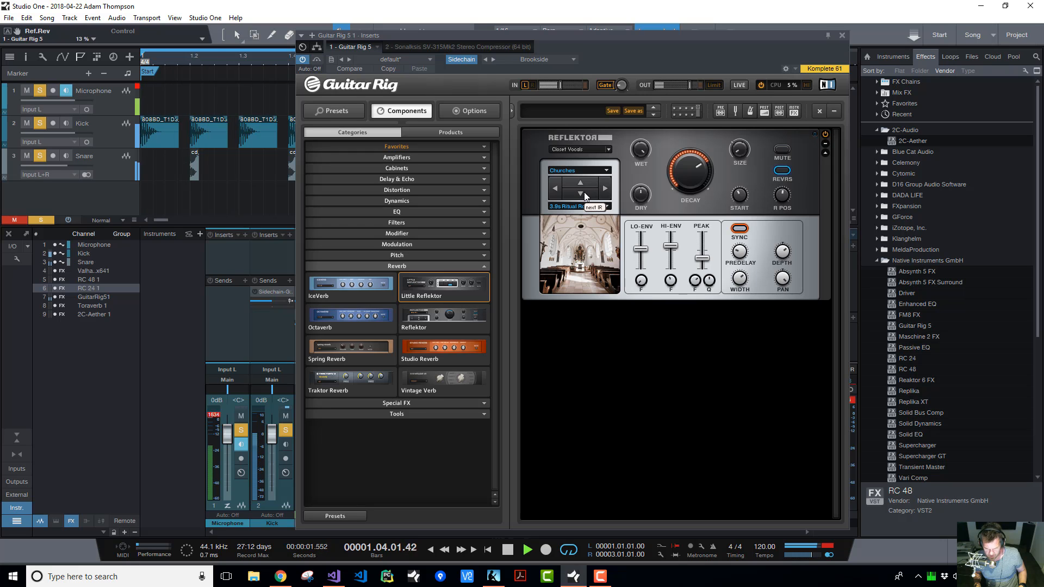
left_click(591, 194)
left_click(590, 193)
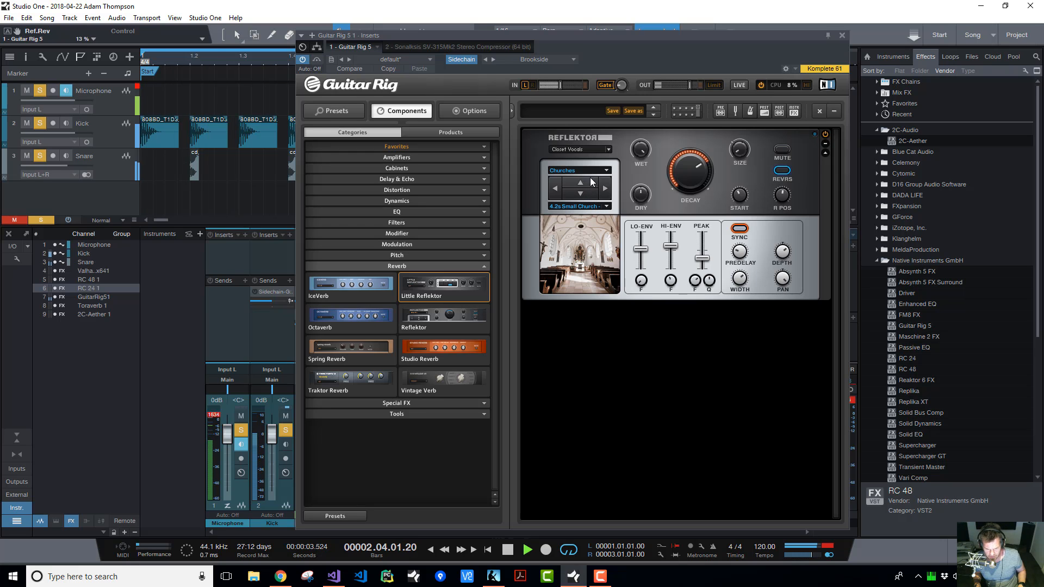
Audition Reflektor's Small Studios responses, choosing Studio B - Synth, and set Decay to 1/1
left_click(598, 171)
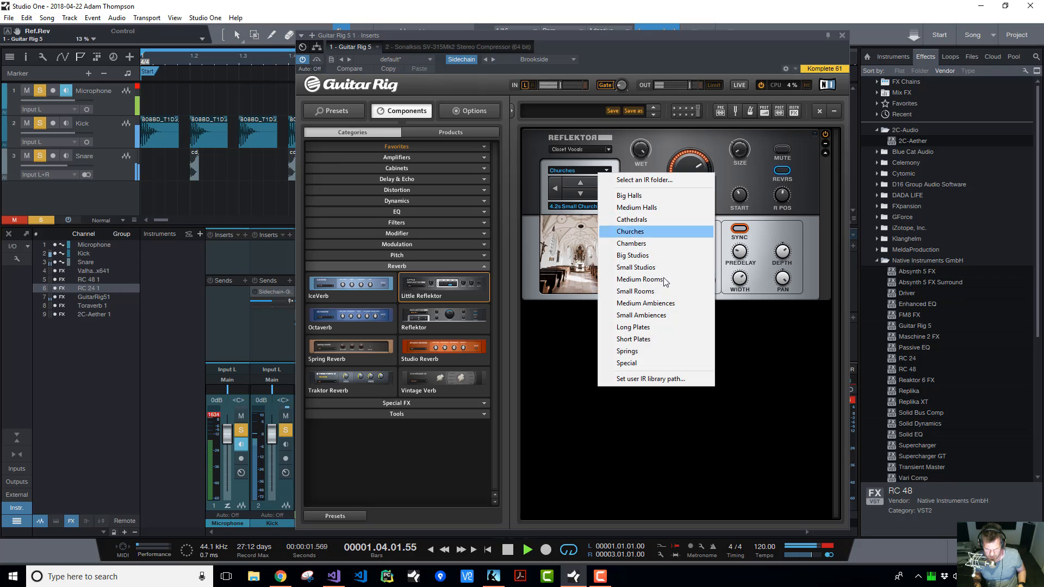
left_click(657, 267)
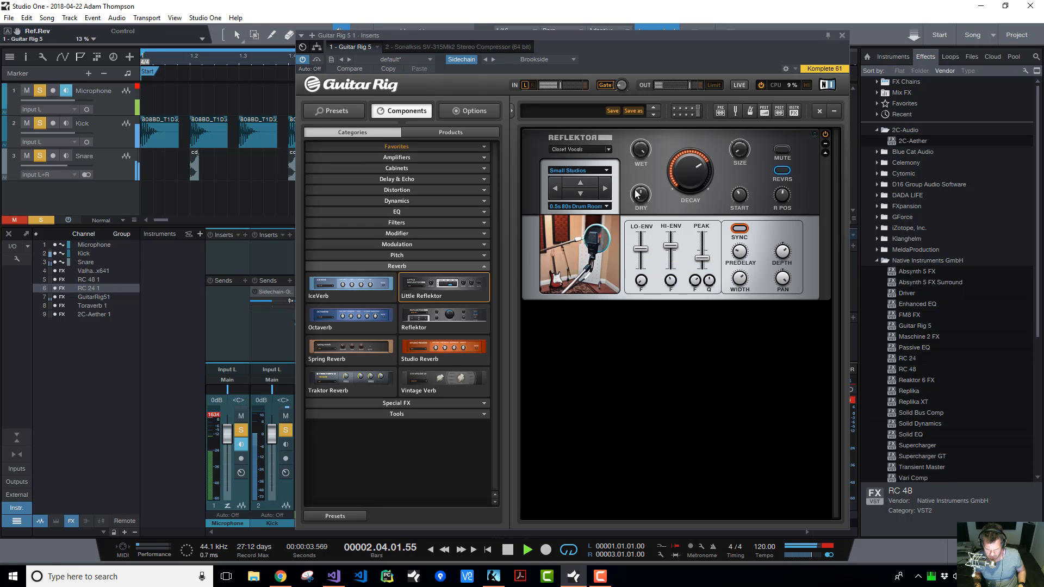
left_click(578, 194)
left_click_drag(692, 181, 688, 144)
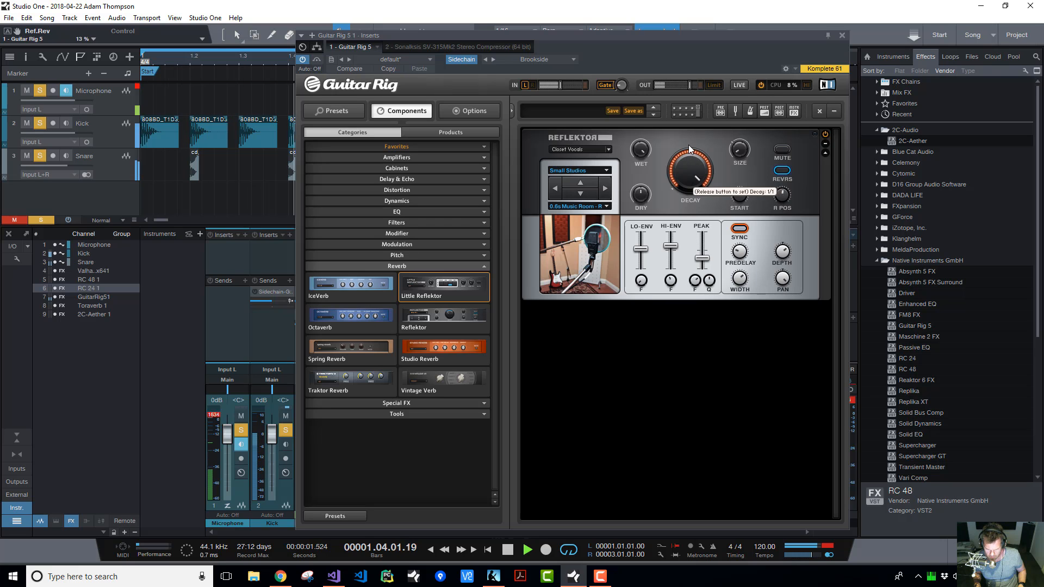
left_click(575, 195)
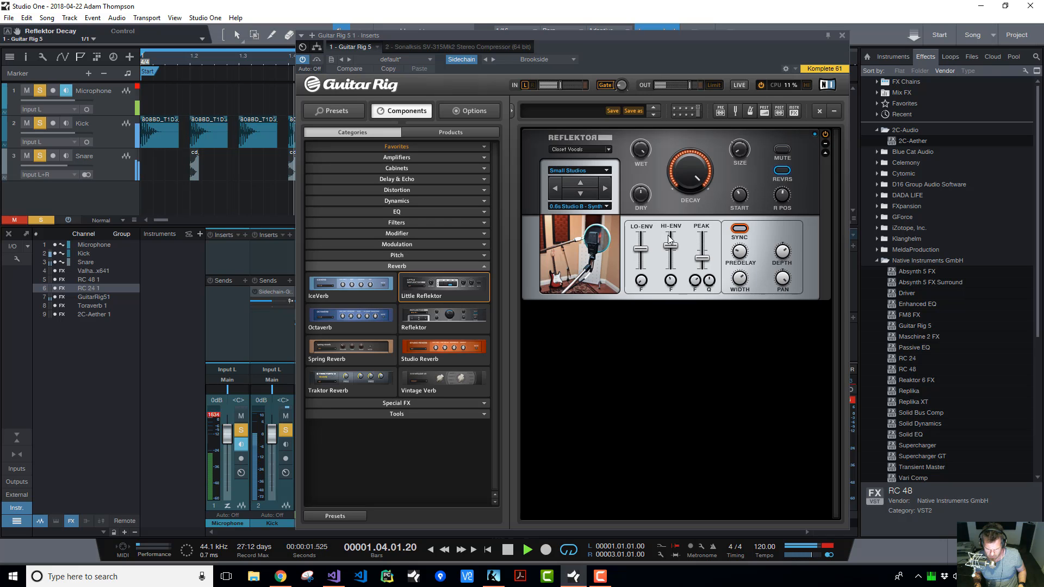
Sweep Reflektor's Peak band, setting its frequency to 1829 Hz and Q to 1.00, and adjust the Peak gain
left_click_drag(709, 255, 682, 294)
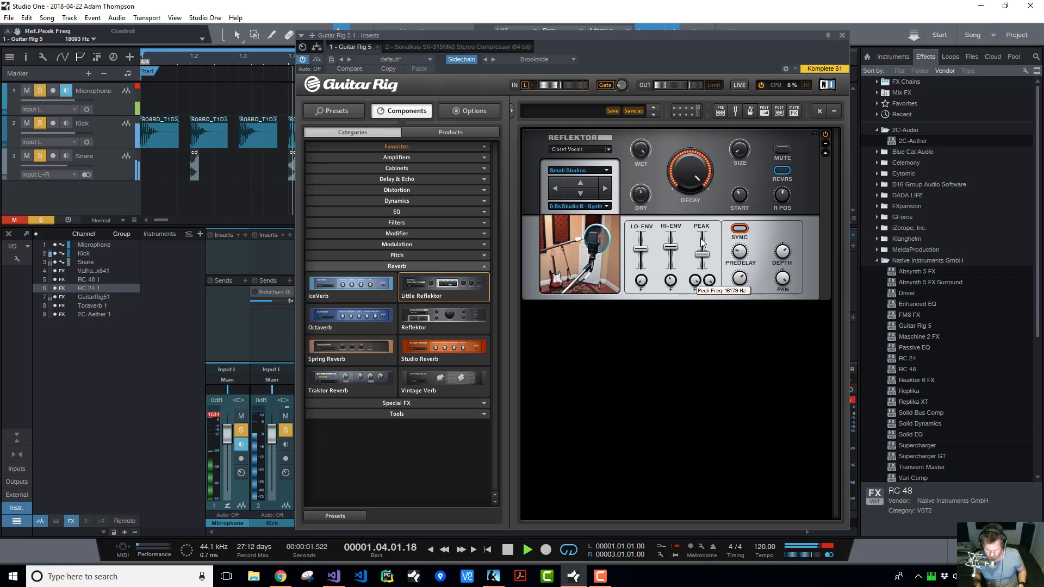
left_click_drag(702, 255, 702, 234)
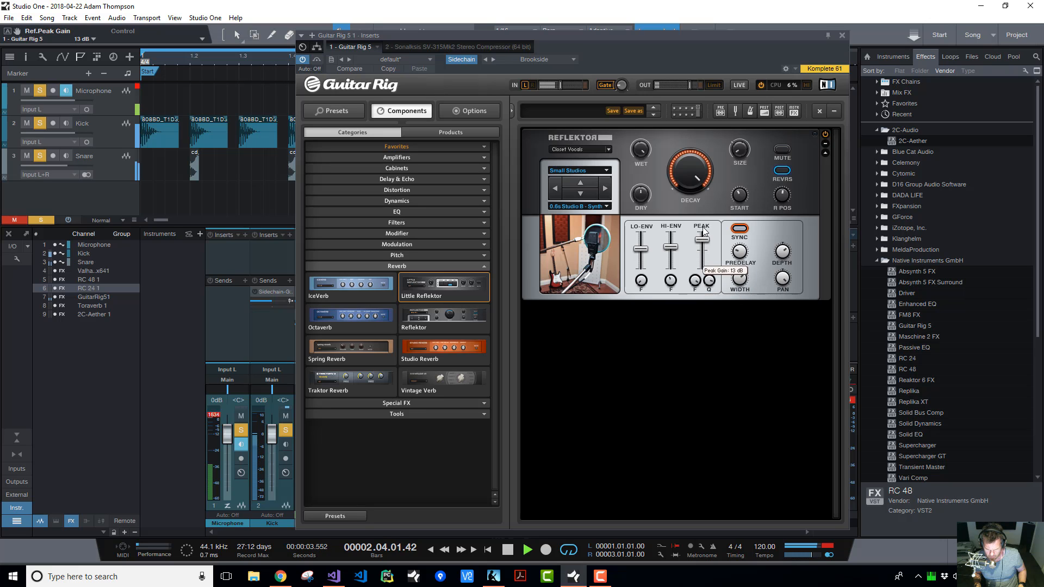
left_click_drag(695, 279, 658, 266)
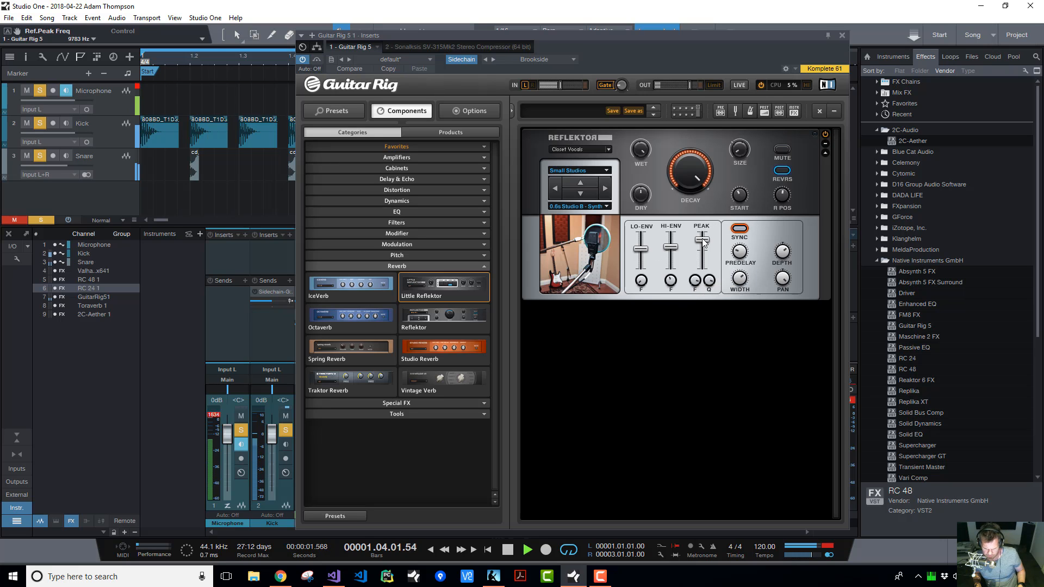
left_click_drag(702, 239, 694, 298)
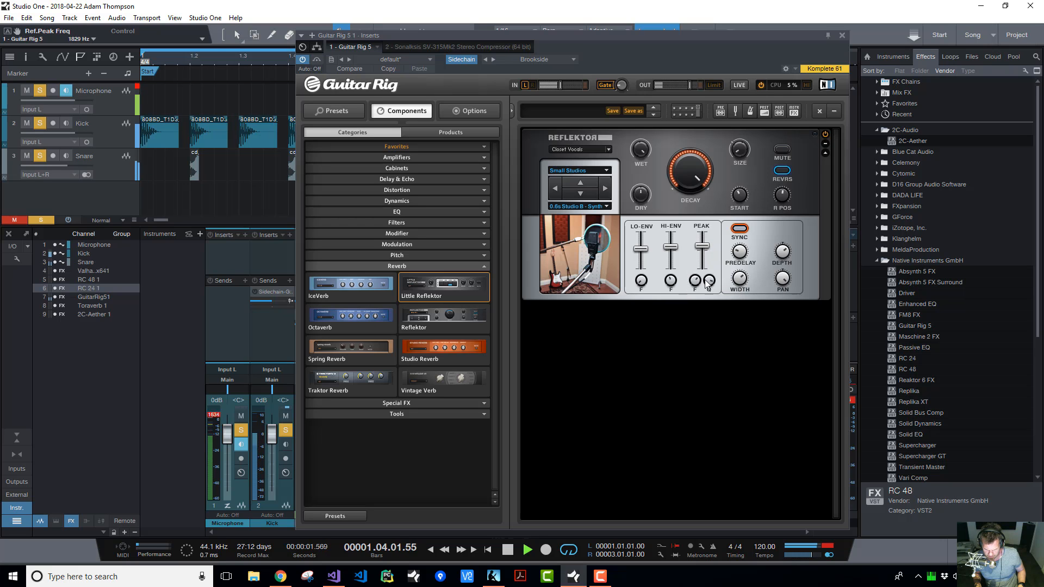
left_click_drag(696, 253, 706, 292)
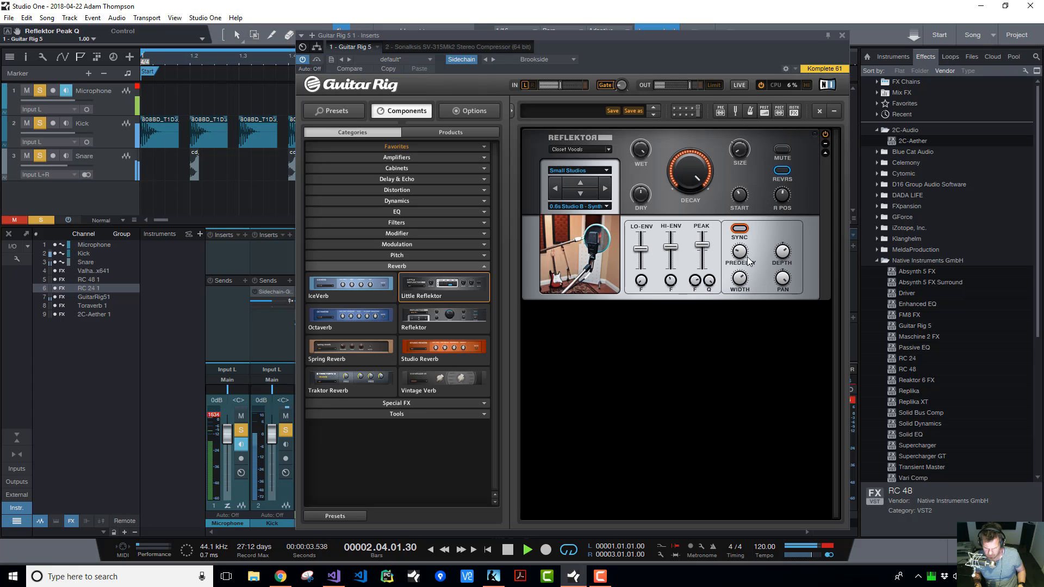
Set Reflektor's Predelay to 1/4 and switch to the Narrow Room response in Medium Rooms
left_click_drag(740, 251, 717, 251)
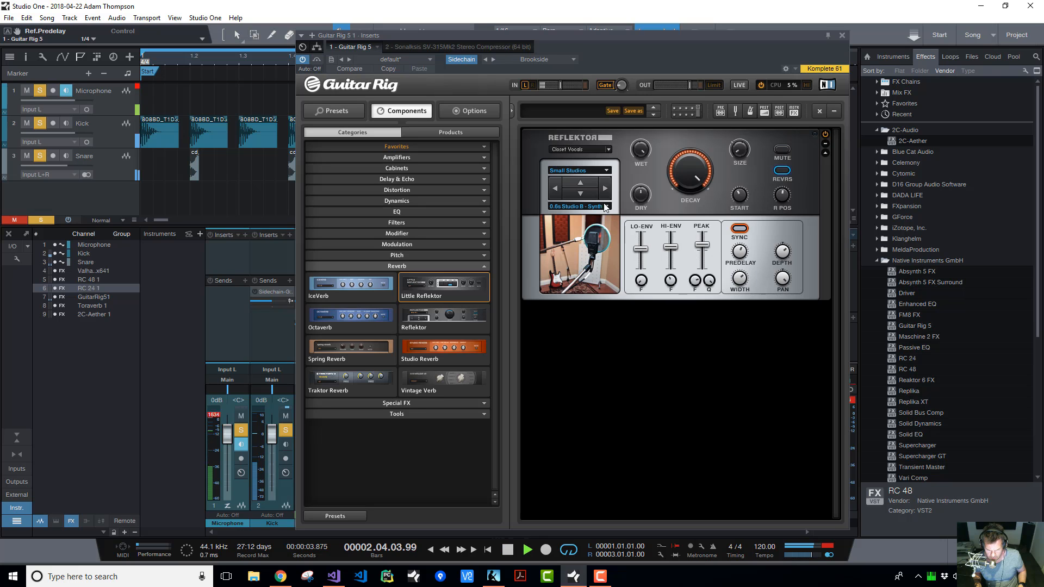
left_click(575, 193)
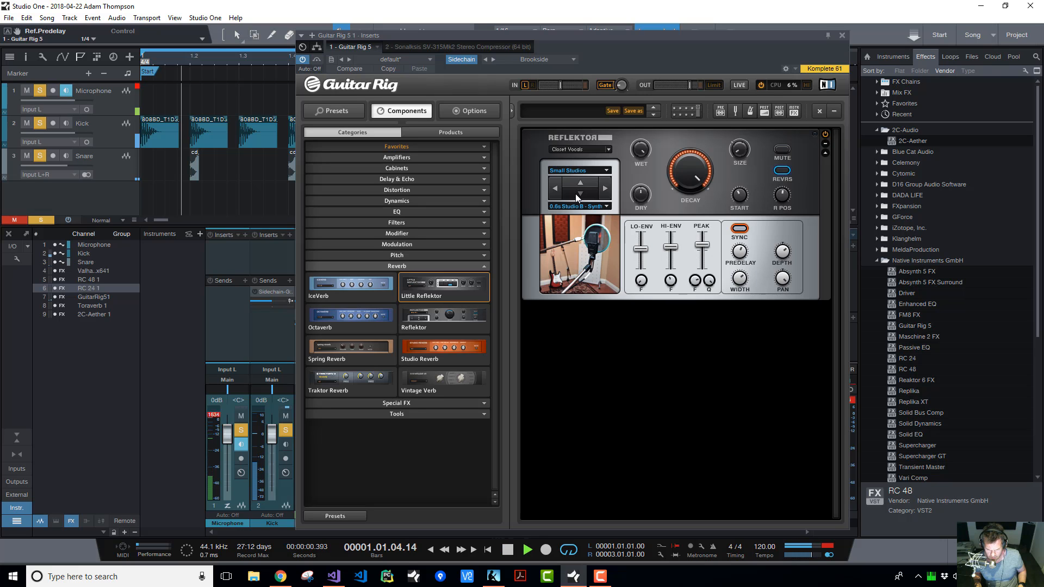
left_click(606, 191)
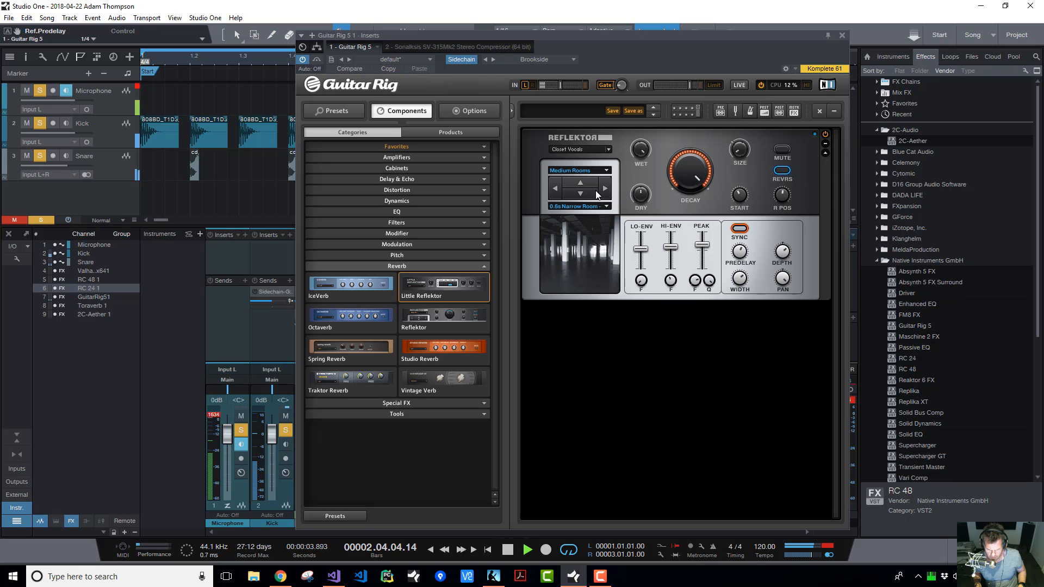
Audition Reflektor's Small Rooms and Medium Ambiences responses, and set Decay to 1/2
left_click(606, 192)
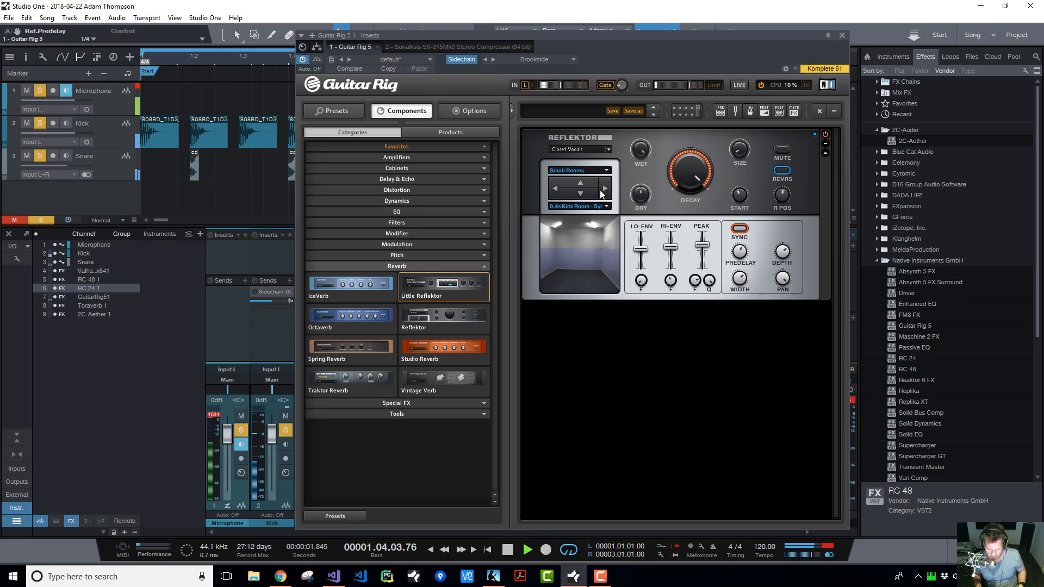
left_click(606, 191)
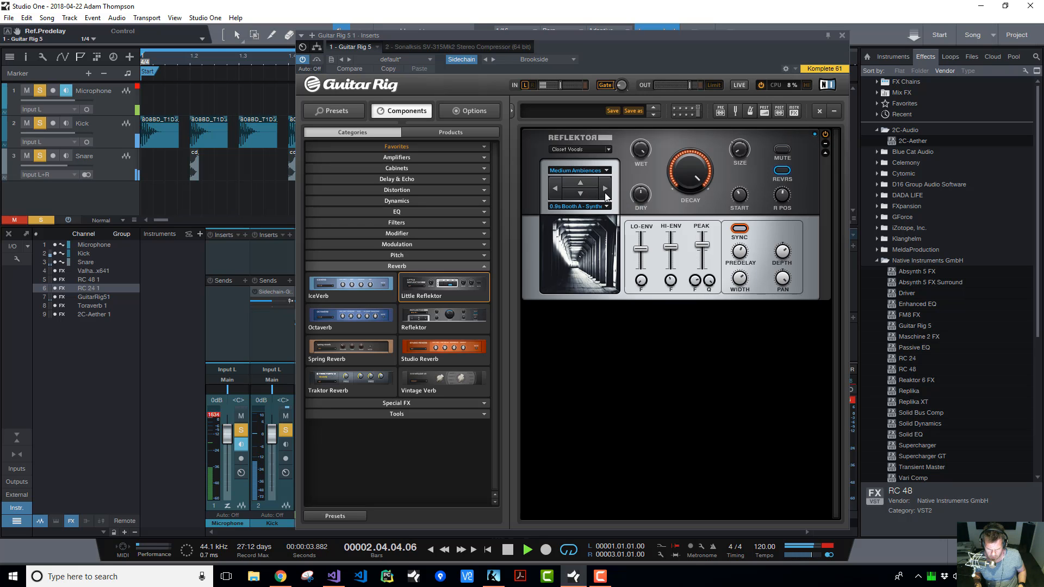
left_click(580, 195)
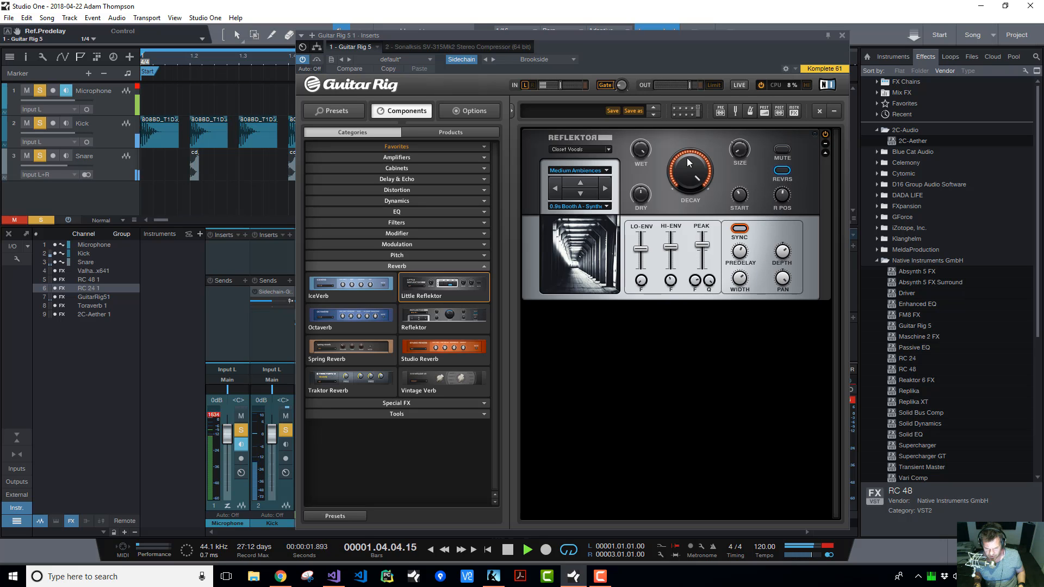
left_click_drag(686, 177, 681, 197)
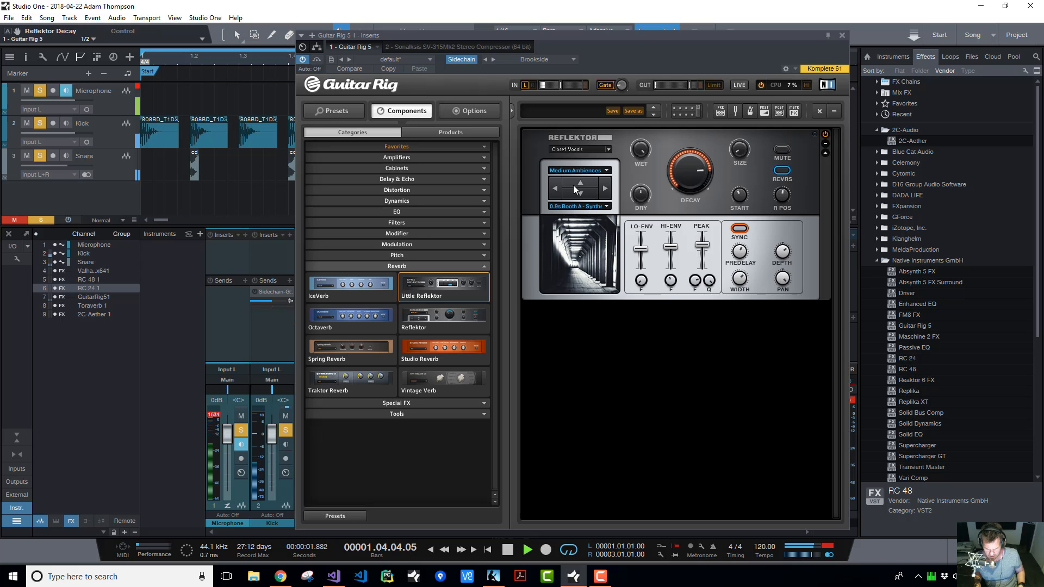
Switch Reflektor to the 2.0s Sponge Spring response in Springs, set R Pos to 7%, lower Hi-Env and raise Lo-Env to 83%
left_click(595, 169)
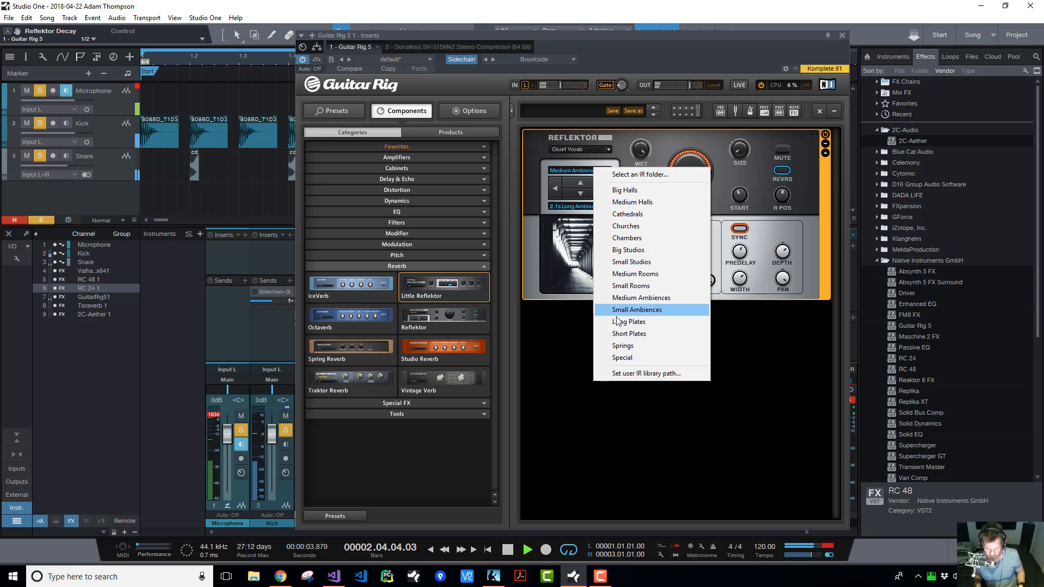
left_click(622, 345)
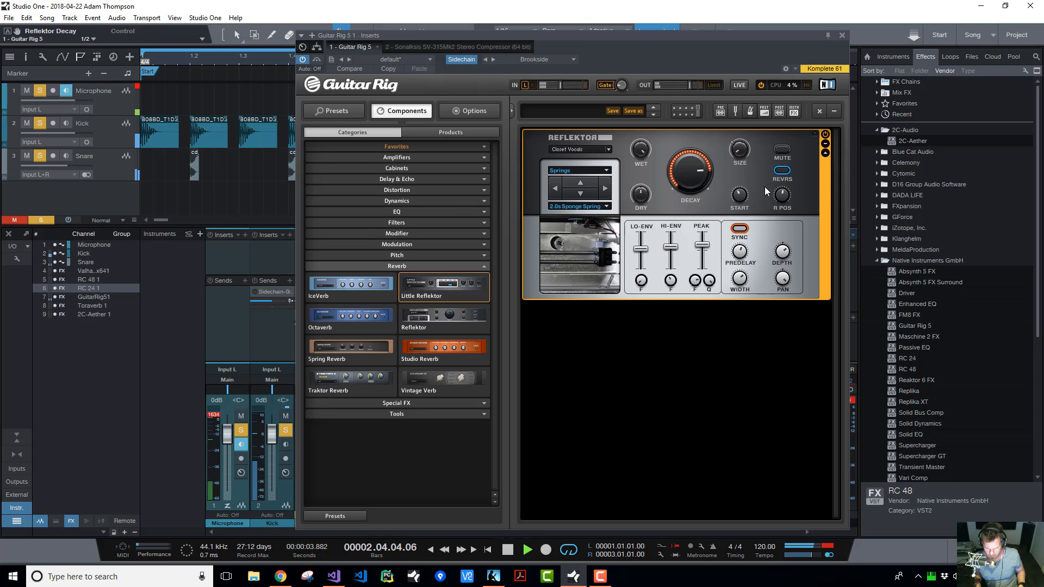
left_click_drag(782, 196, 781, 210)
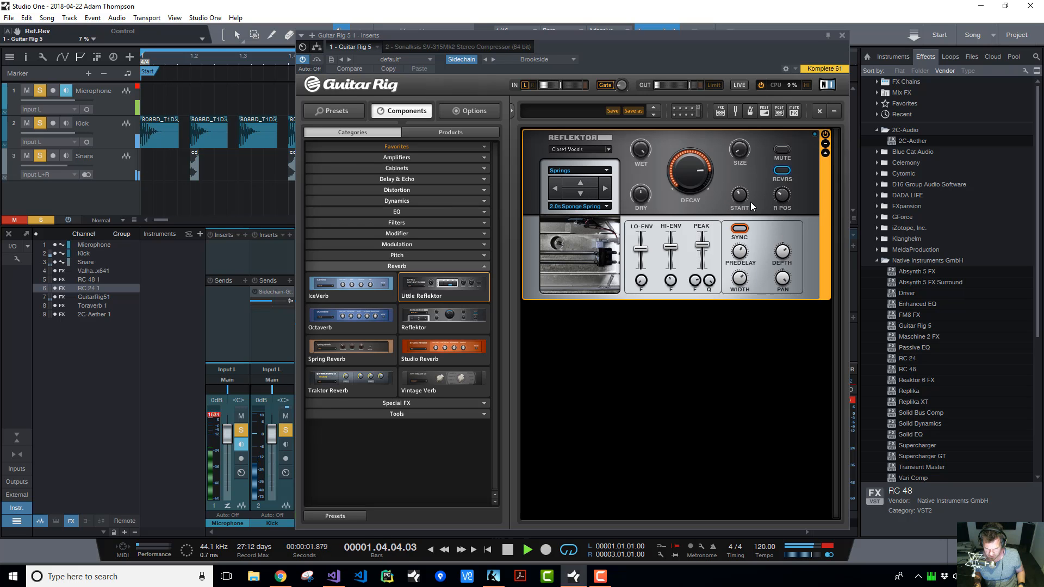
left_click_drag(672, 248, 642, 220)
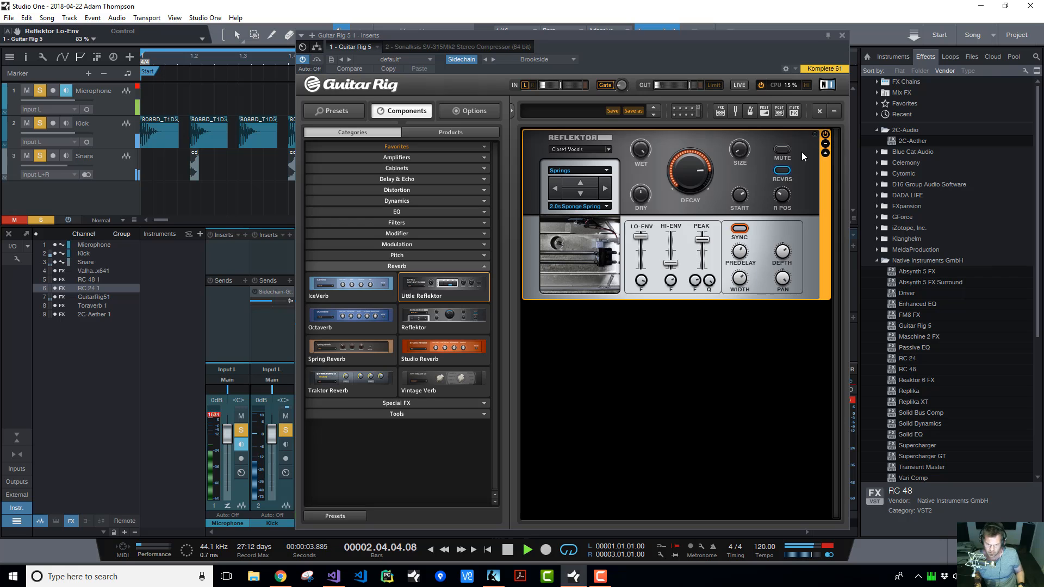
Stop playback, close the Guitar Rig 5 editor and return the playhead to the song start
key("space")
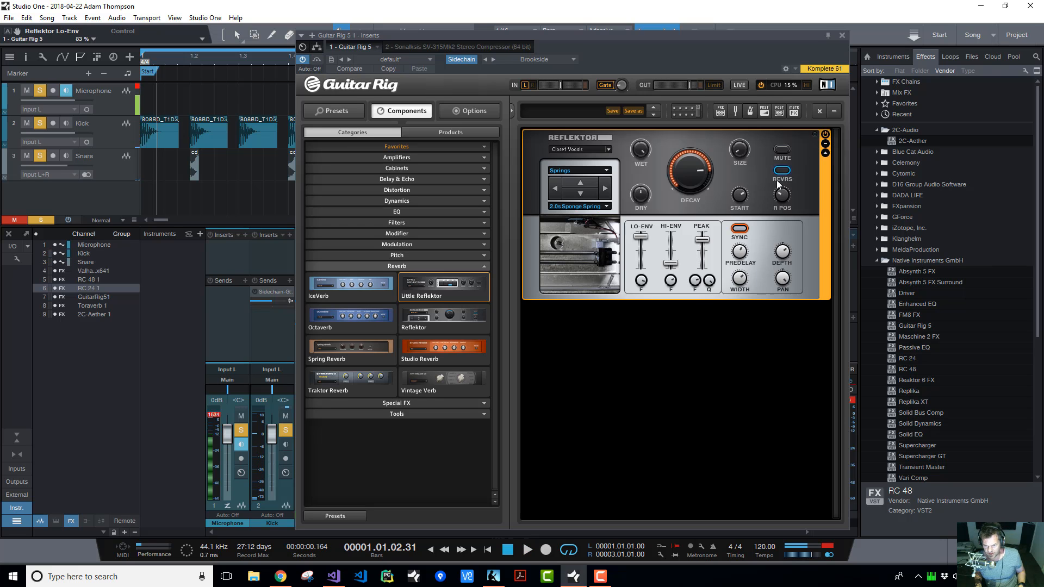
left_click(841, 35)
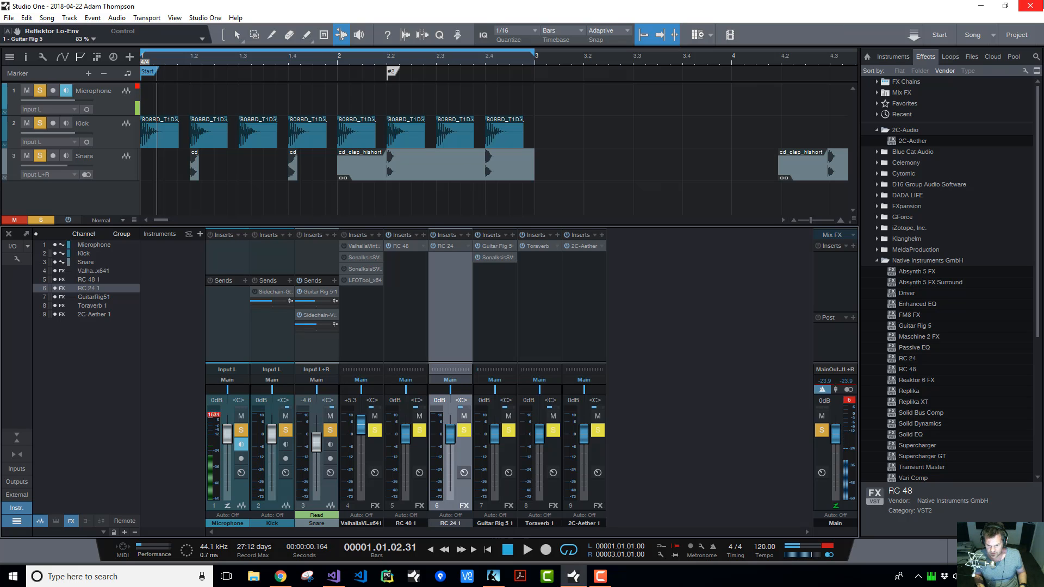
key("comma")
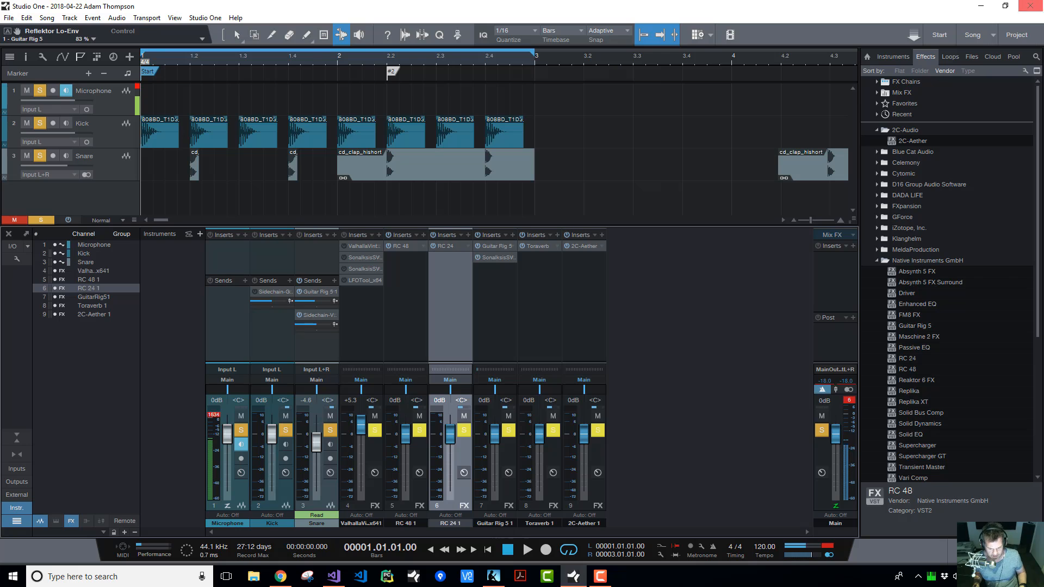